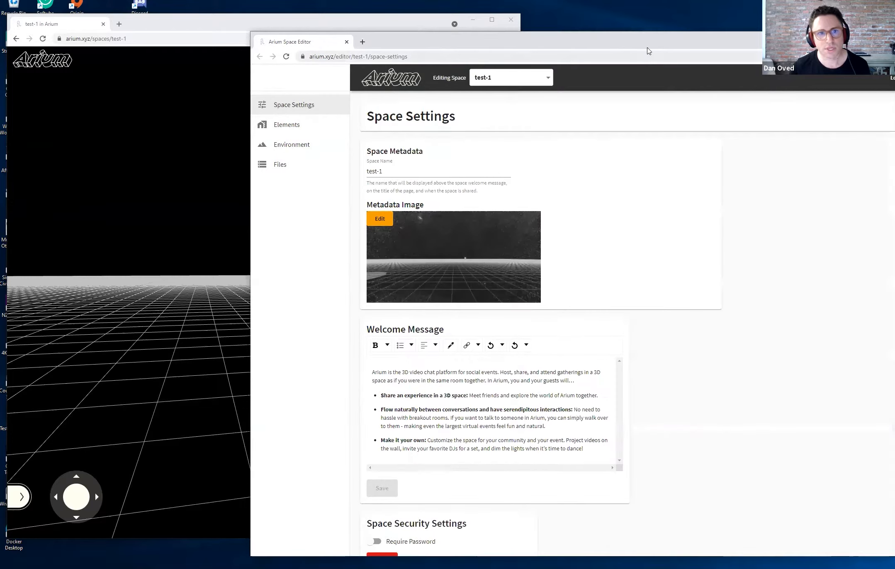
Step: Reposition the space editor window over the live test-1 space window and narrow it slightly
left_click_drag(645, 48, 606, 33)
left_click(147, 168)
left_click(793, 218)
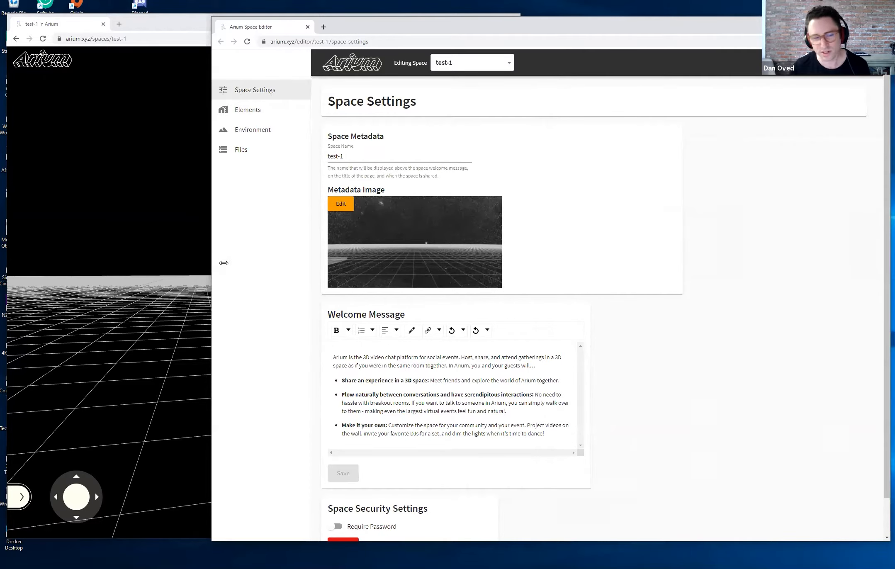
left_click_drag(211, 263, 225, 262)
Step: Look around the empty test-1 space in its live view and bring that window to the front
left_click(208, 239)
mouse_move(286, 239)
left_mouse_down()
mouse_move(378, 238)
mouse_move(253, 253)
mouse_move(283, 249)
left_mouse_up()
left_click_drag(341, 260, 166, 292)
left_click(775, 379)
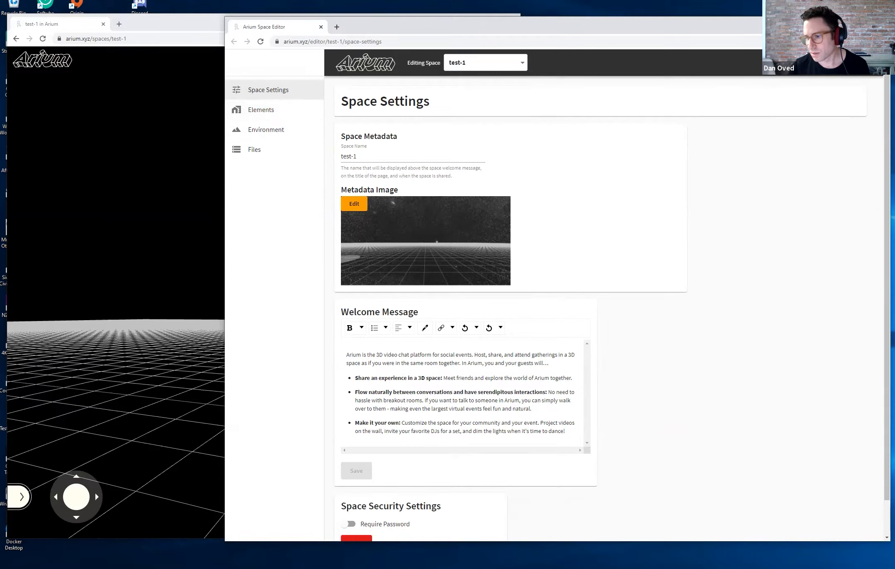
key("alt+Tab")
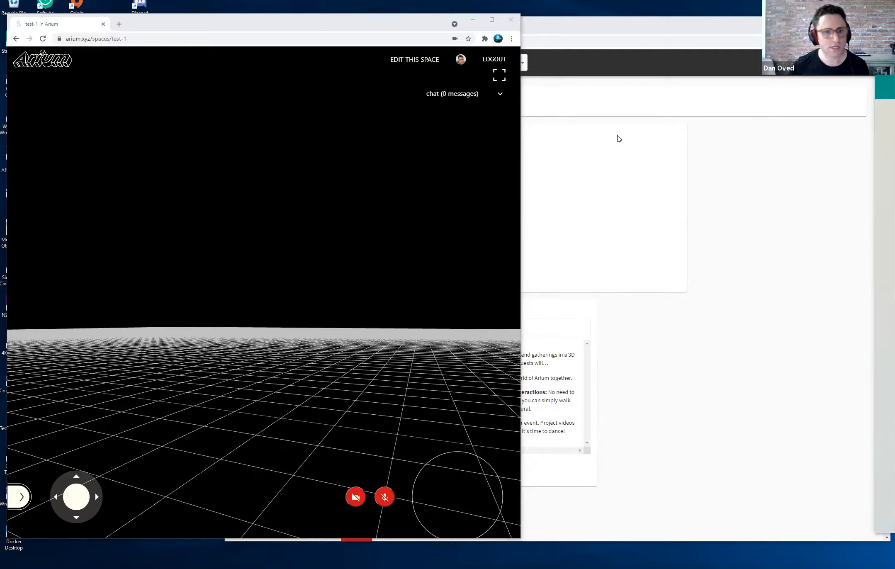
Step: Open the Images folder of Workshop Assets in Google Drive and close its details pane
left_click(775, 216)
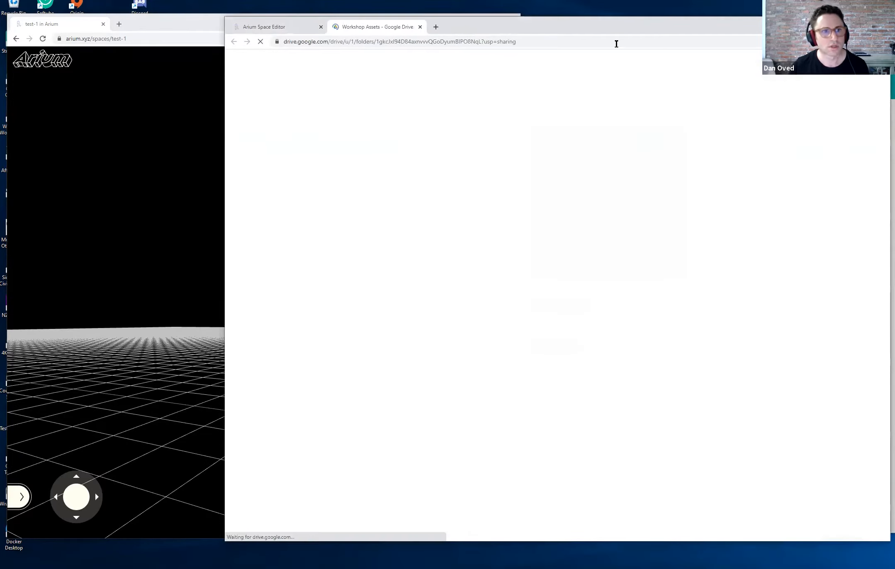
left_click_drag(766, 29, 697, 34)
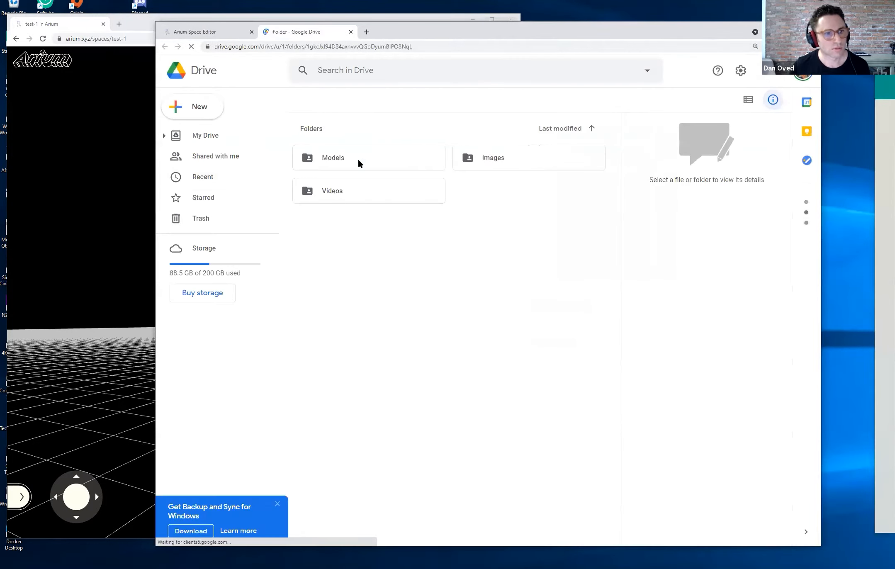
left_click(360, 162)
left_click(515, 160)
left_click(406, 202)
double_click(498, 168)
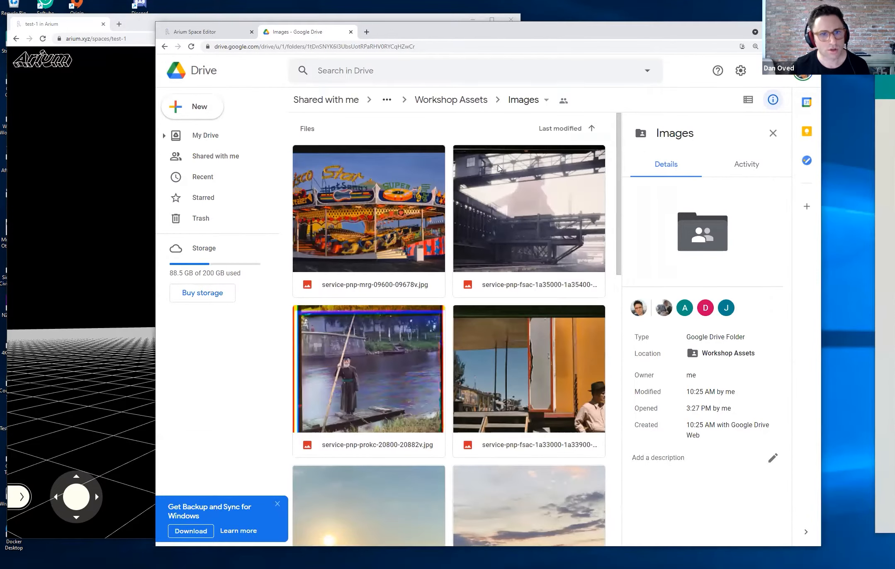
left_click(769, 135)
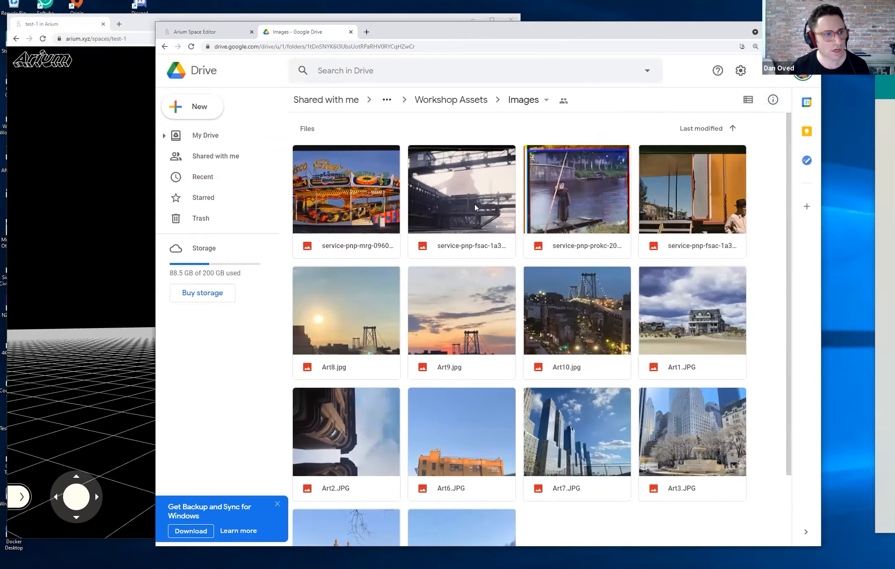
Step: Download the bridge photo service-pnp-fsac-1a35000-1a35400-1a35411v.jpg into the Downloads folder
left_click(442, 192)
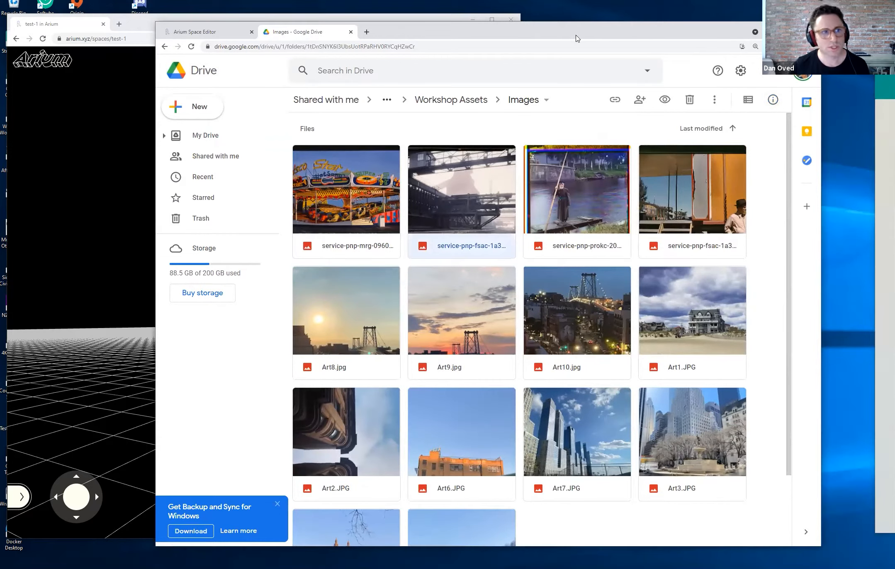
left_click_drag(575, 38, 605, 40)
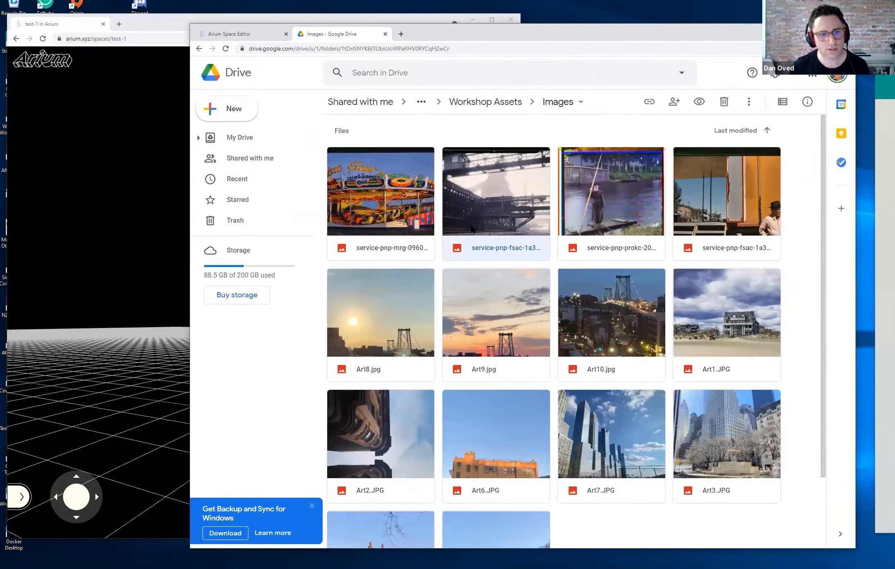
right_click(491, 216)
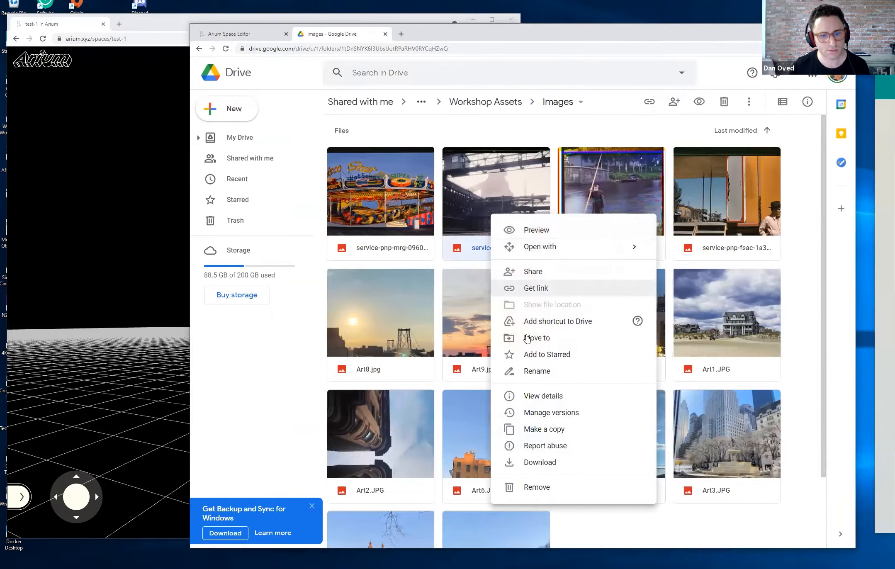
left_click(539, 462)
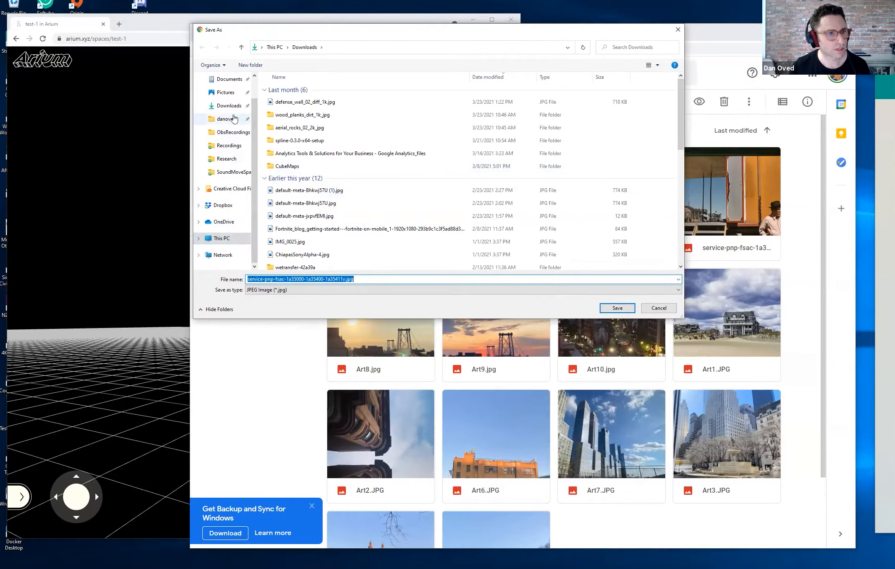
left_click(237, 108)
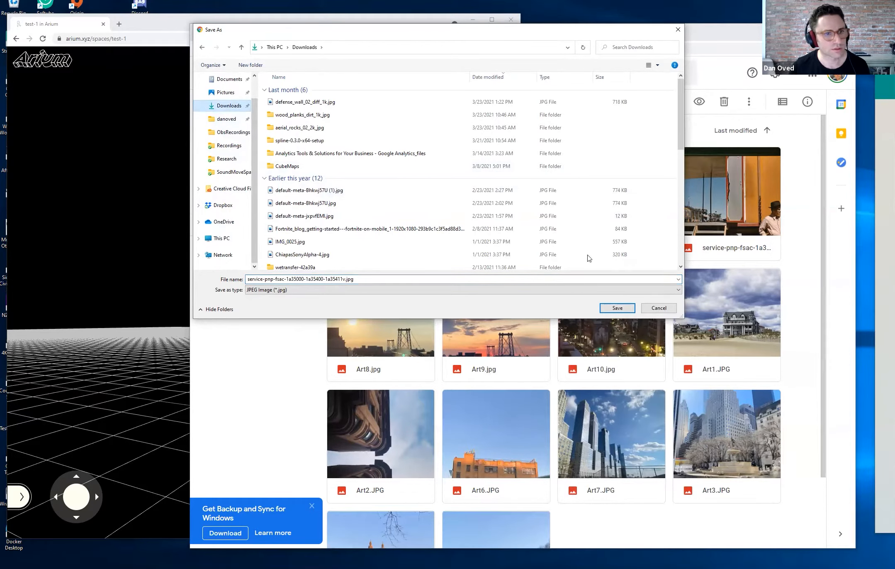
left_click(617, 308)
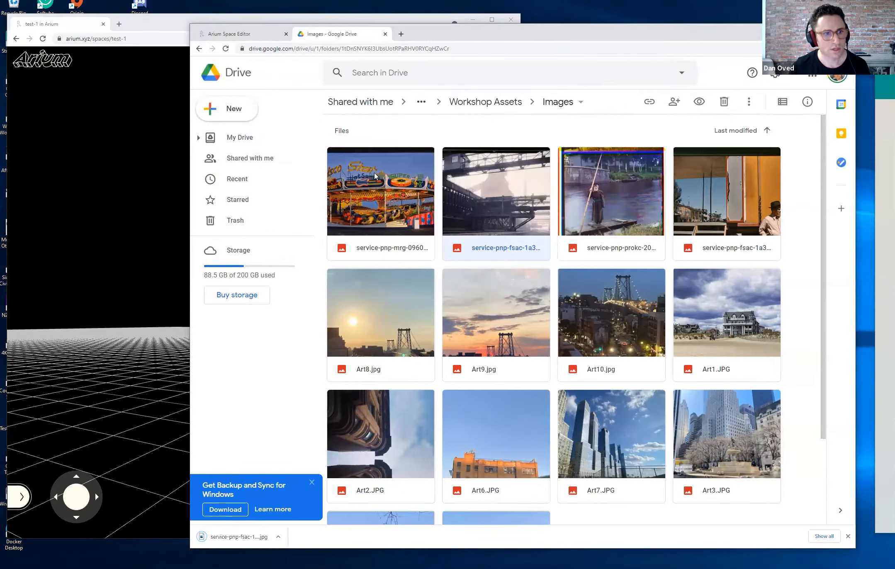
Step: Upload service-pnp-fsac-1a35000-1a35400-1a35411v.jpg from Downloads to the files of the test-1 space in the Arium Space Editor
left_click(239, 35)
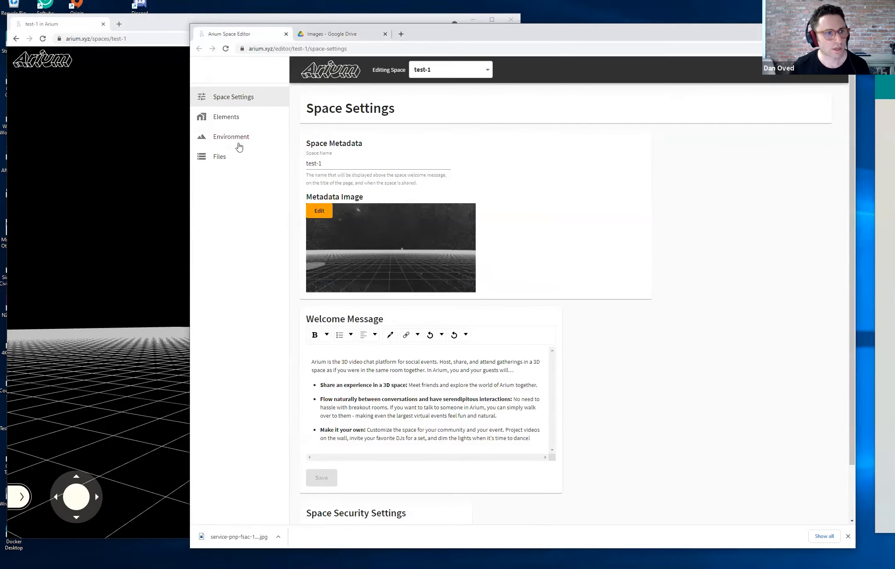
left_click(232, 156)
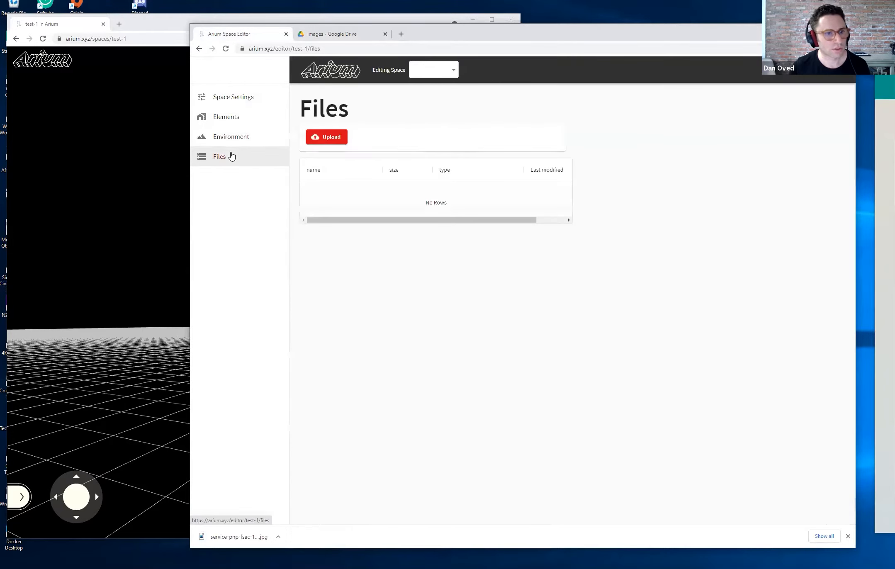
left_click(318, 138)
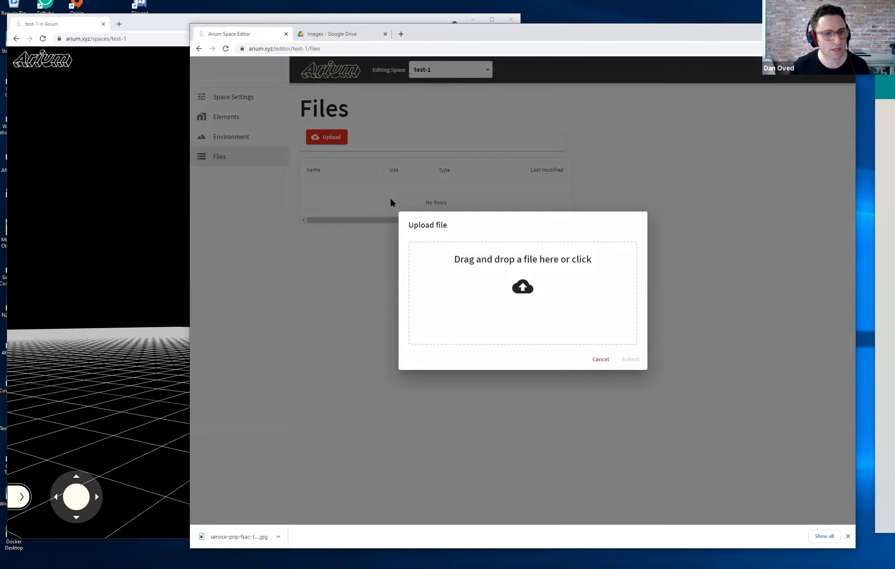
left_click(523, 300)
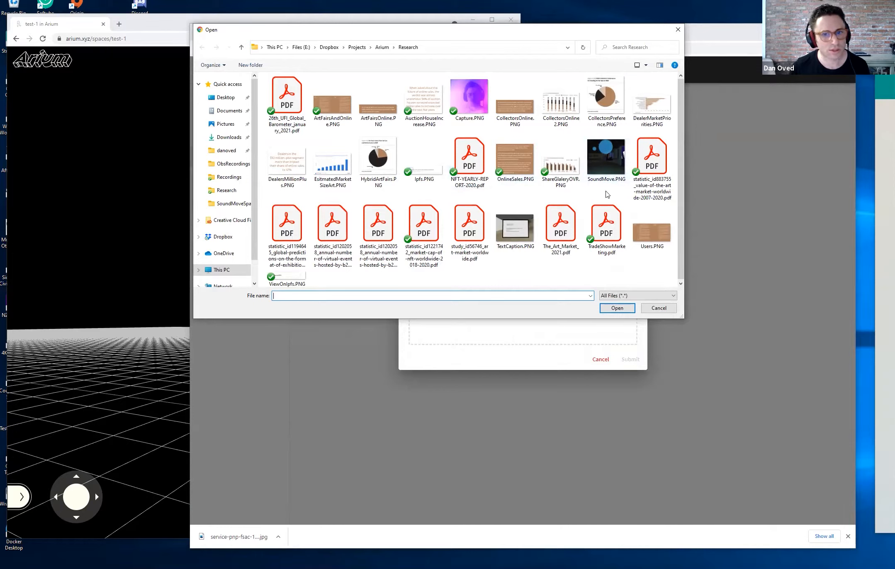
left_click(607, 176)
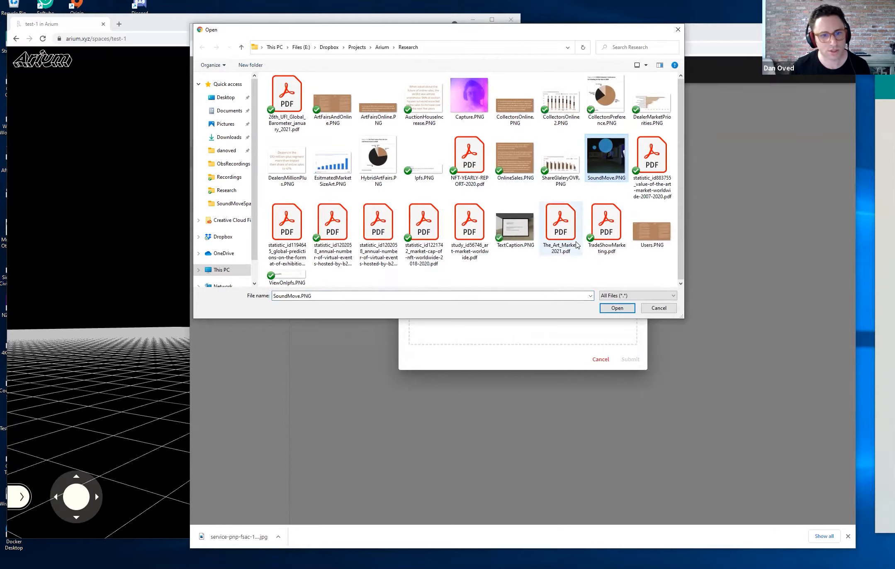
left_click(229, 138)
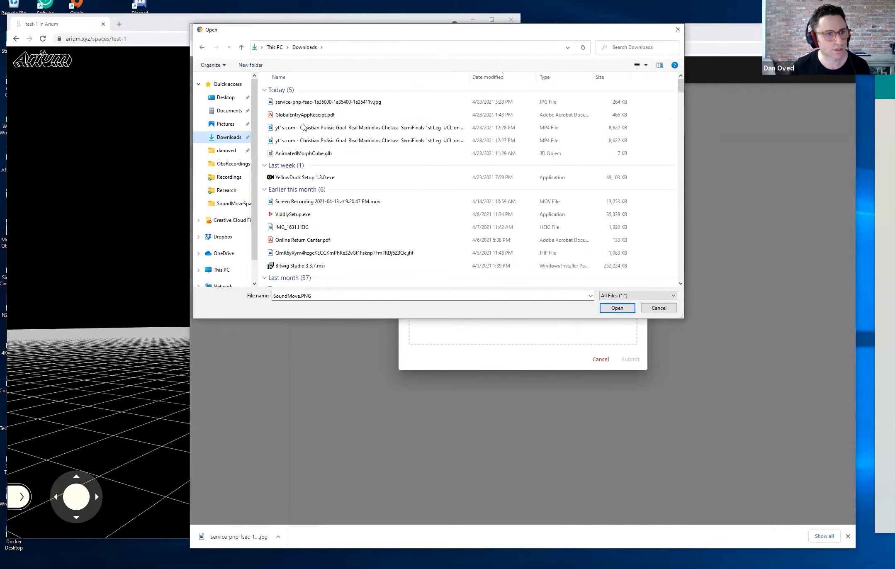
left_click(303, 103)
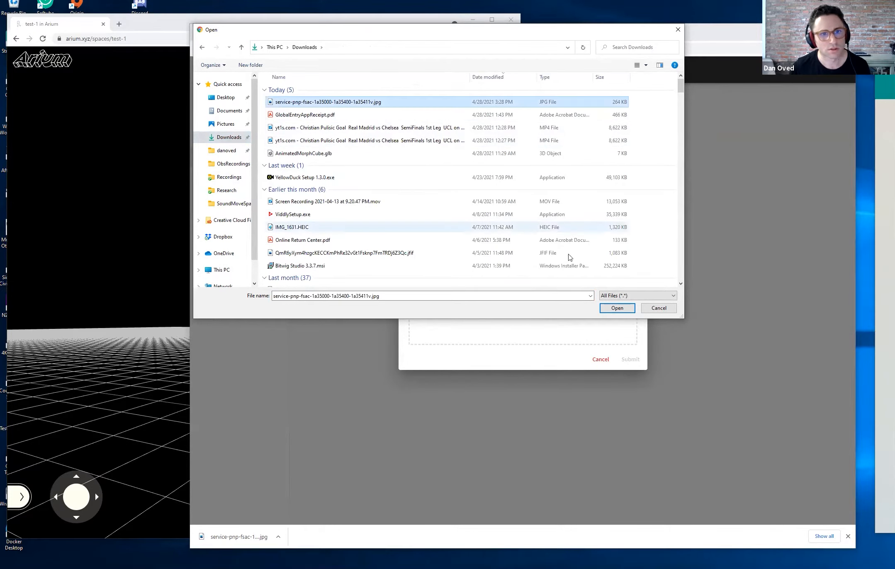
left_click(605, 309)
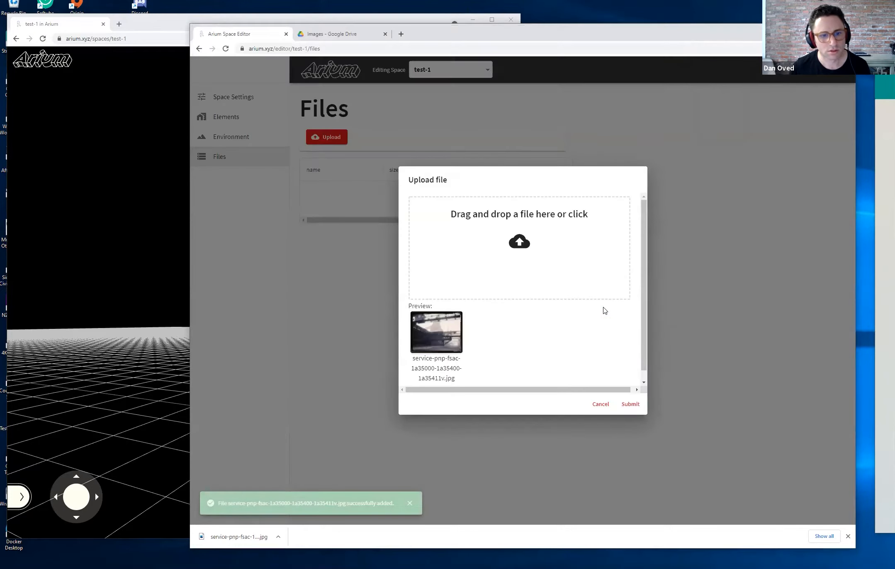
left_click(631, 404)
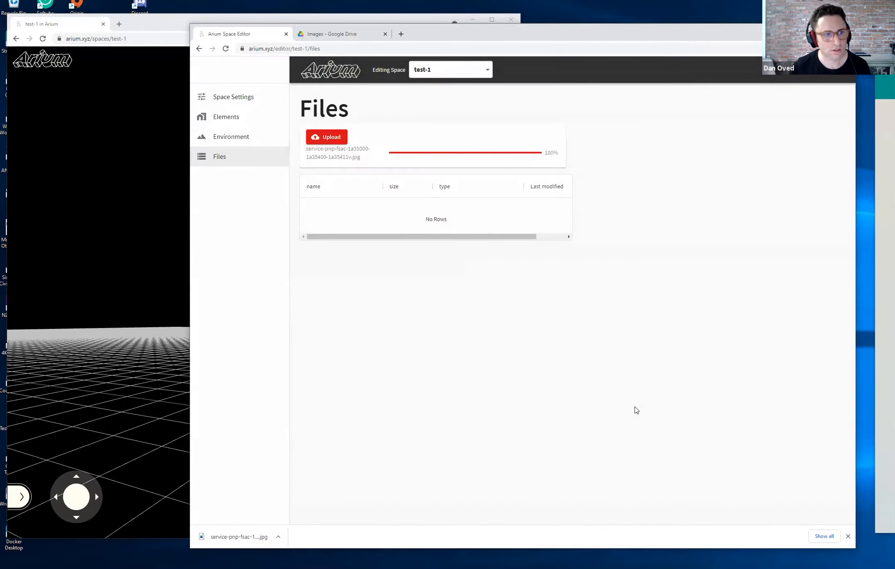
left_click_drag(370, 222, 350, 207)
left_click(229, 124)
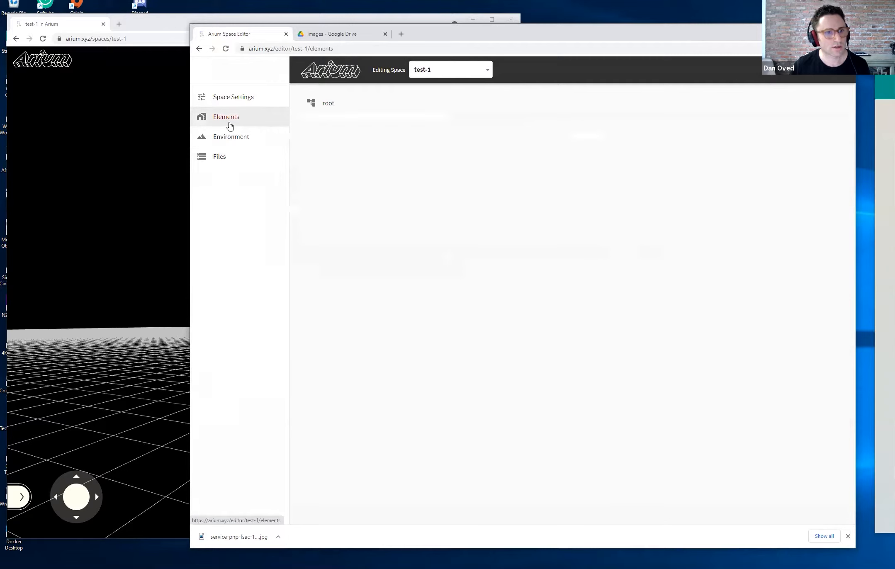
left_click(389, 109)
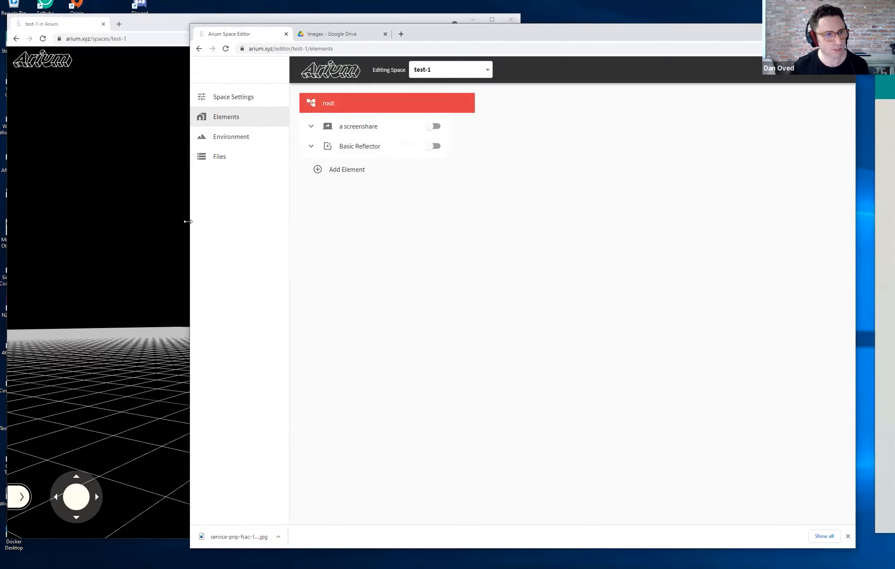
left_click_drag(188, 221, 208, 221)
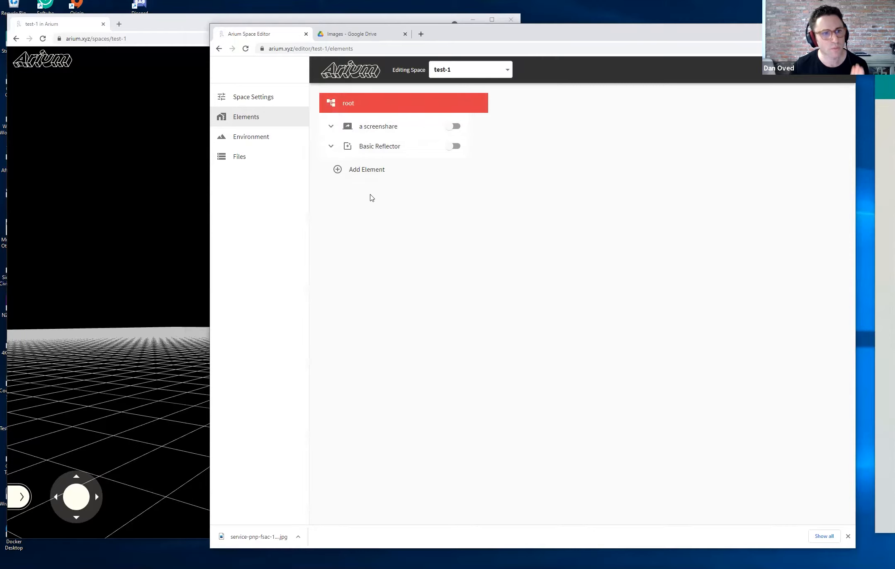
left_click(370, 170)
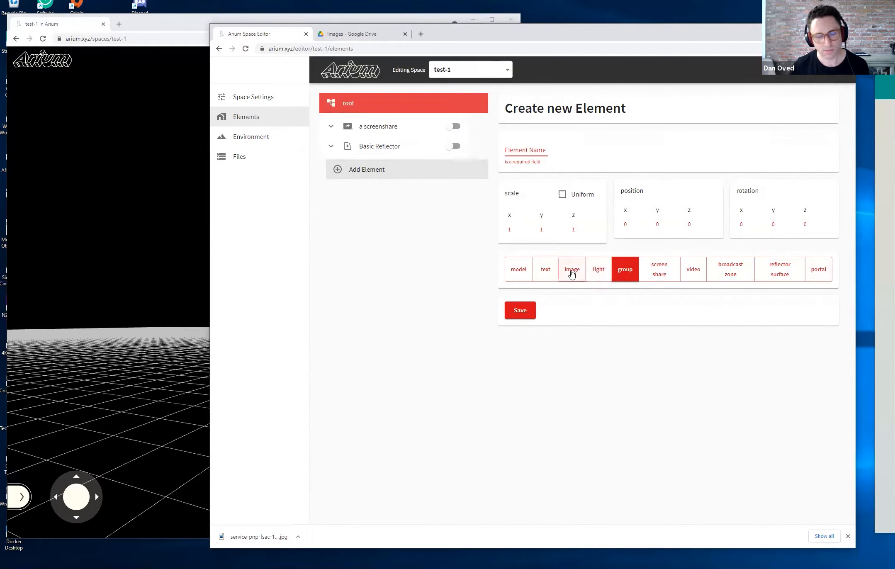
Step: Check the test-1 space's file list for the uploaded image
key("ctrl+Tab")
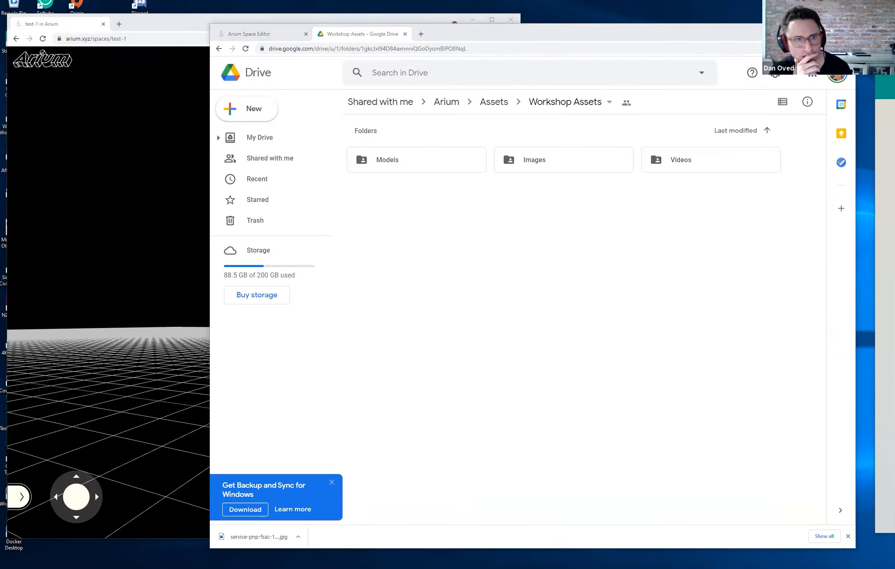
left_click(262, 35)
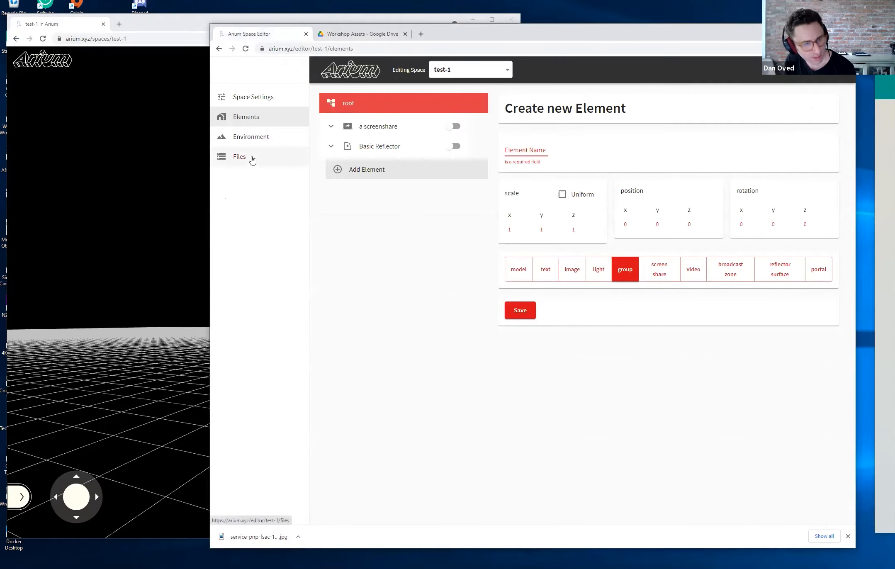
left_click(252, 159)
left_click(259, 122)
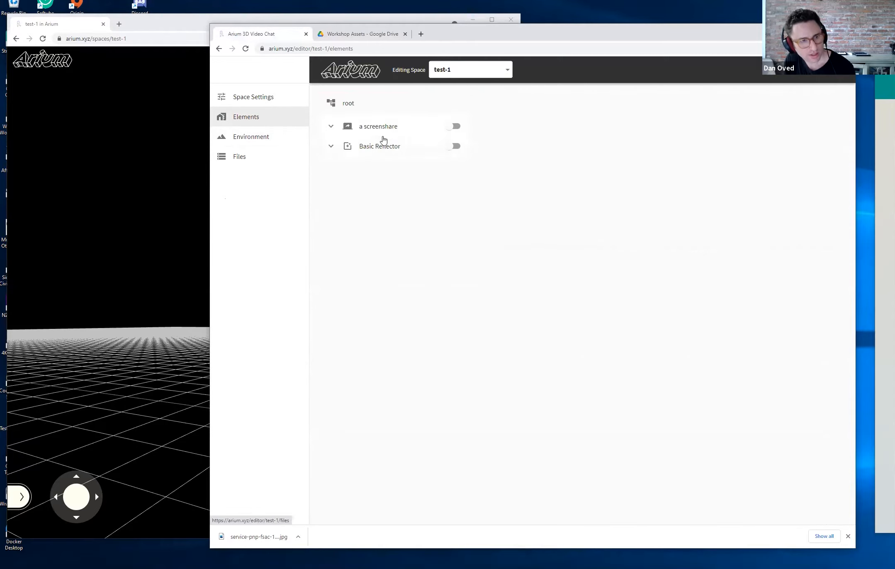
left_click(249, 155)
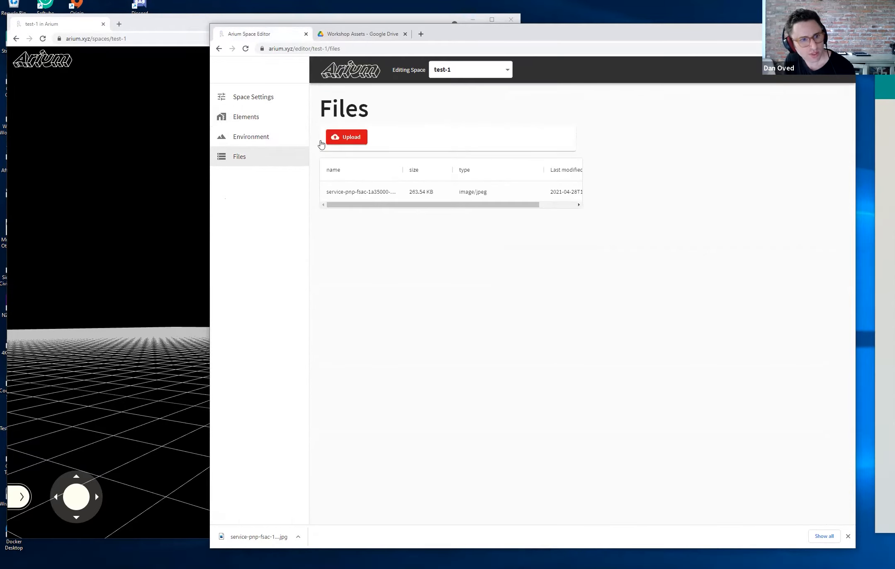
Step: Start a new image element named "A test image" among the test-1 space's elements in the Space Editor
left_click(265, 118)
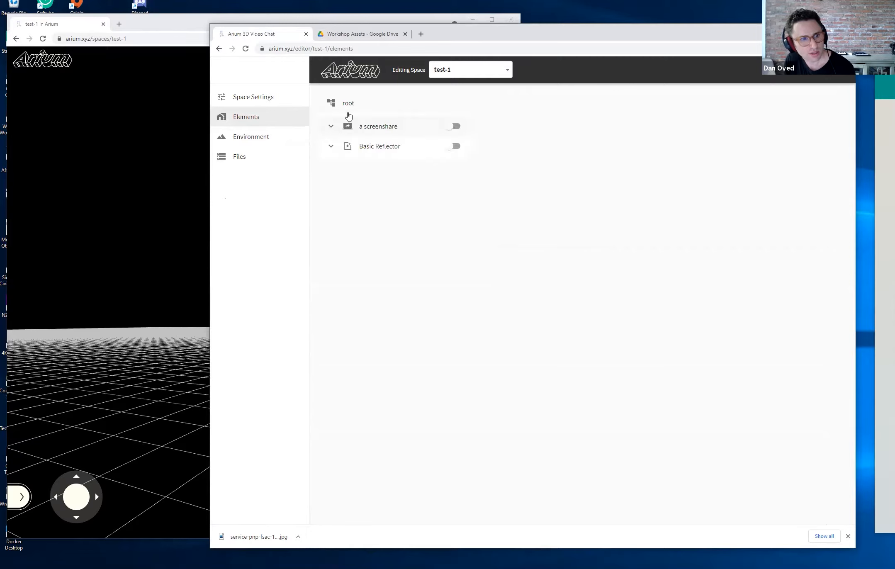
left_click(358, 174)
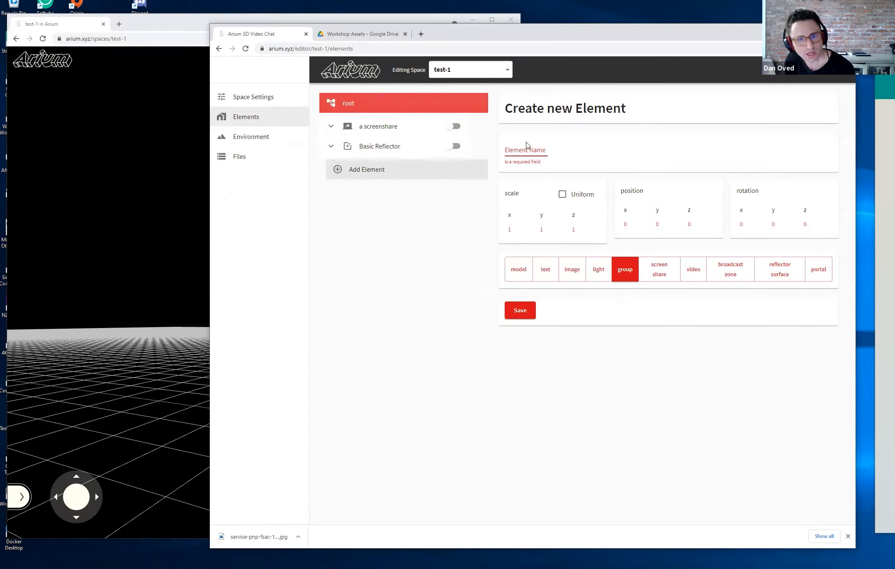
left_click(568, 270)
left_click(522, 154)
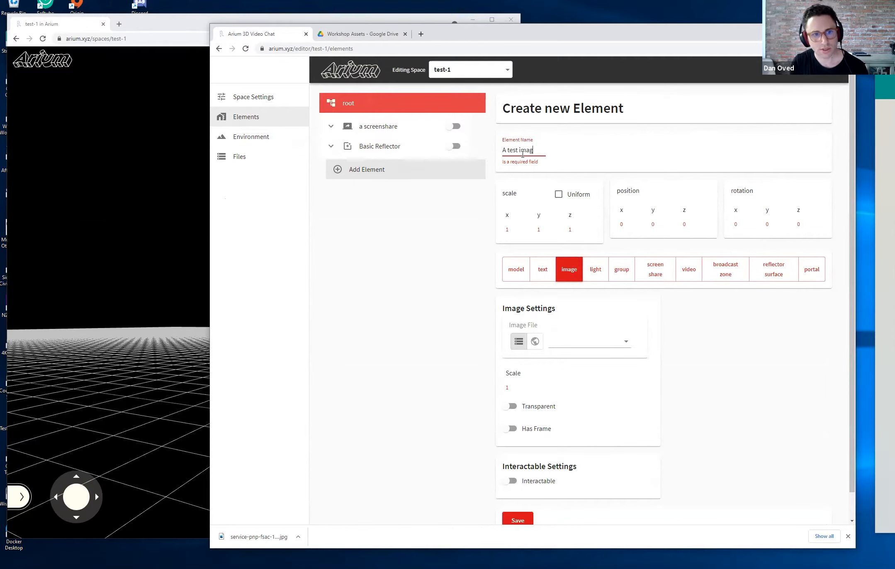
left_click(647, 320)
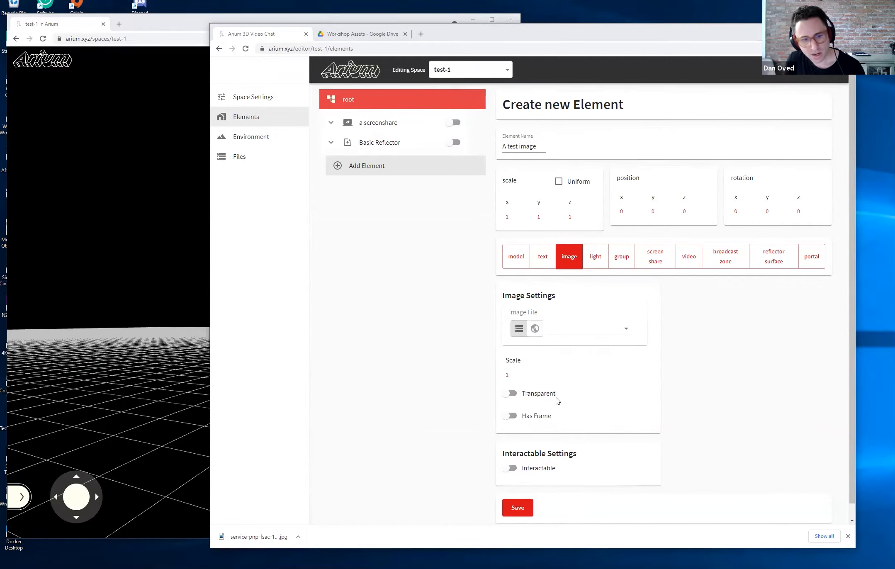
Step: Assign service-pnp-fsac-1a35000-1a35400-1a35411v.jpg as the image file of the new element and save it
left_click(582, 338)
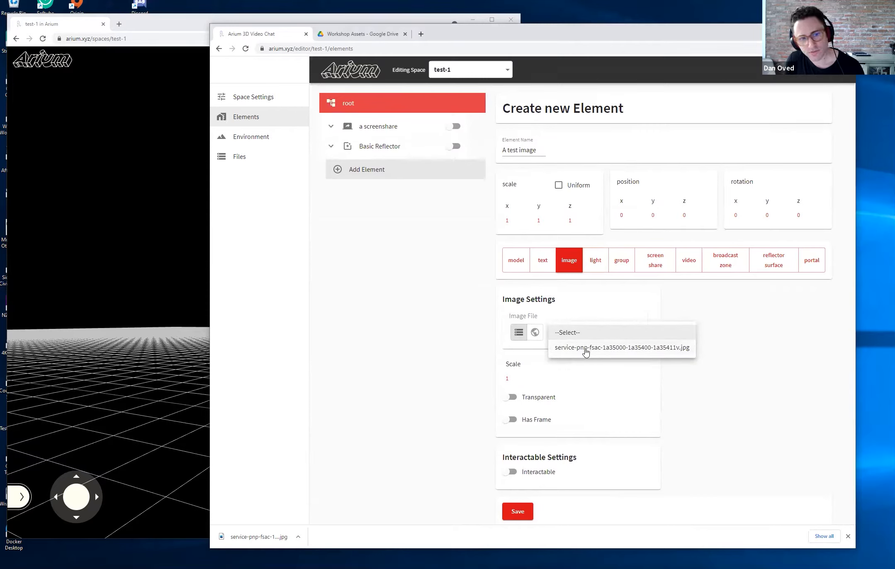
left_click(585, 350)
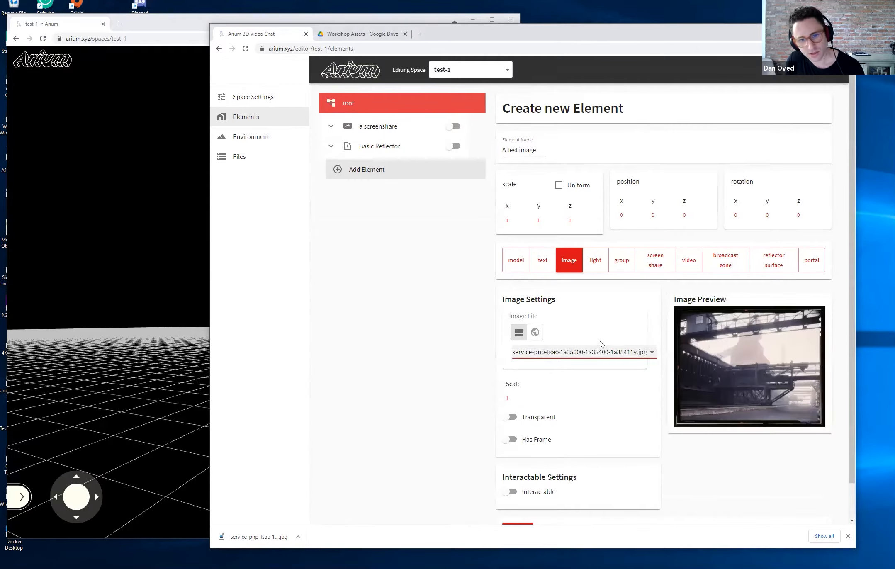
scroll(744, 338, "down", 1)
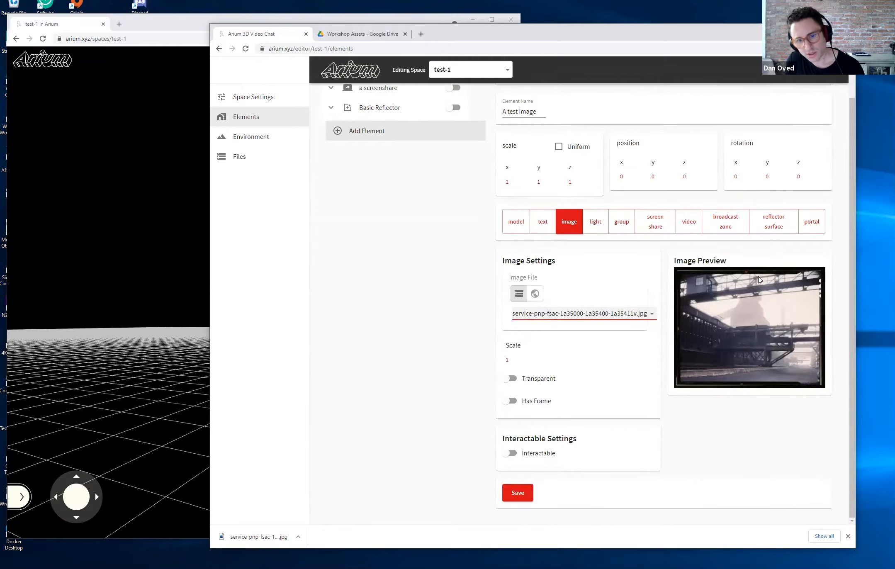
left_click(521, 498)
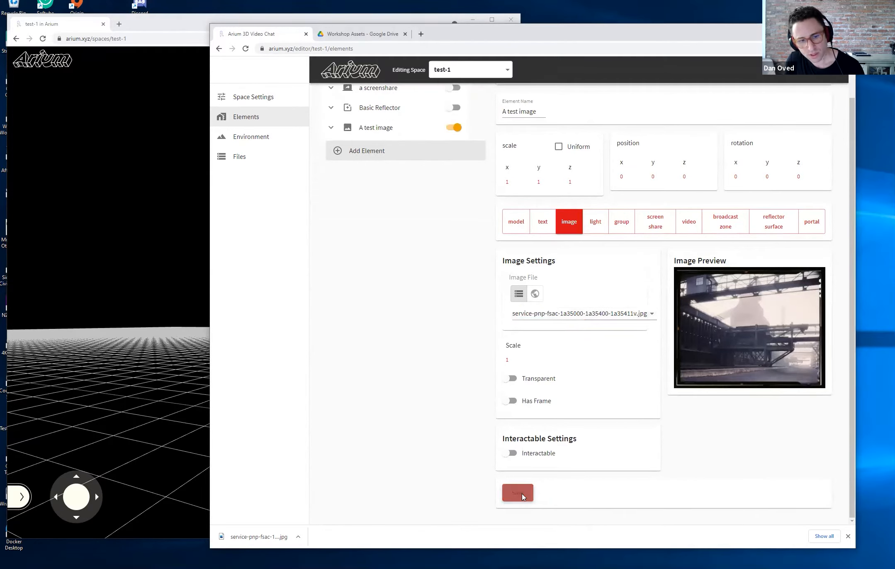
Step: Switch to the test-1 space window and view the new bridge image from a distance and at an angle
left_click(170, 325)
left_click_drag(155, 307, 402, 309)
left_click_drag(253, 344, 436, 299)
left_click_drag(286, 311, 324, 318)
key("s")
key("d")
key("d")
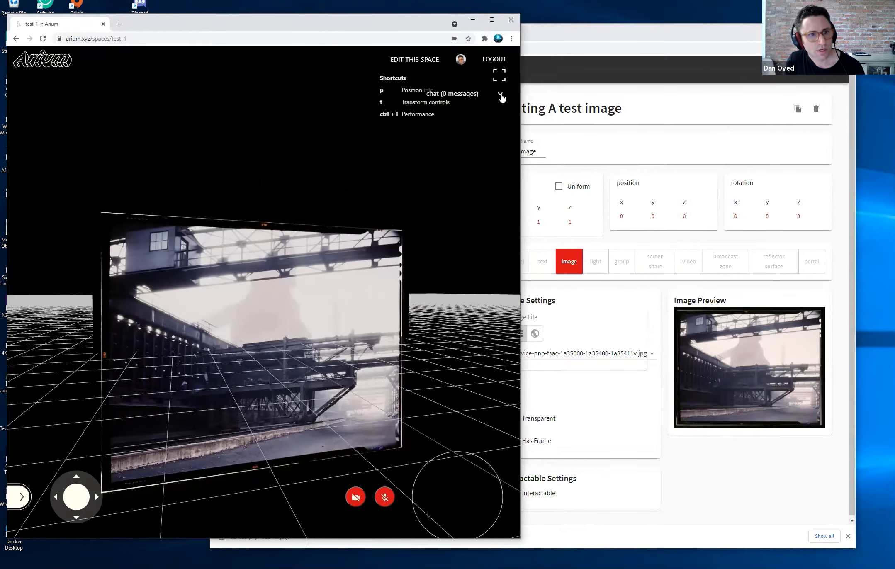
left_click(501, 95)
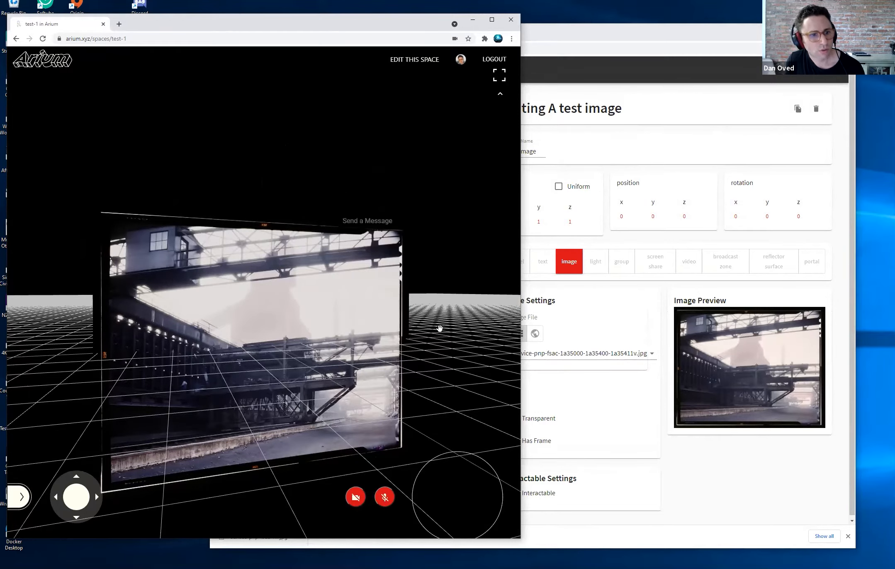
left_click_drag(439, 328, 493, 272)
key("s")
left_click(500, 96)
left_click_drag(363, 459, 253, 409)
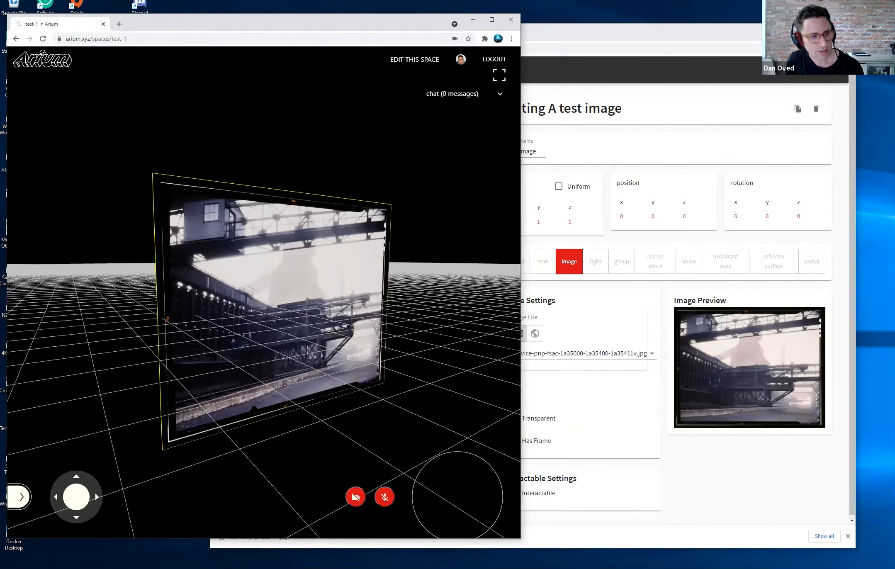
Step: Turn on the transform controls in the space and select the A test image element
key("t")
mouse_move(423, 62)
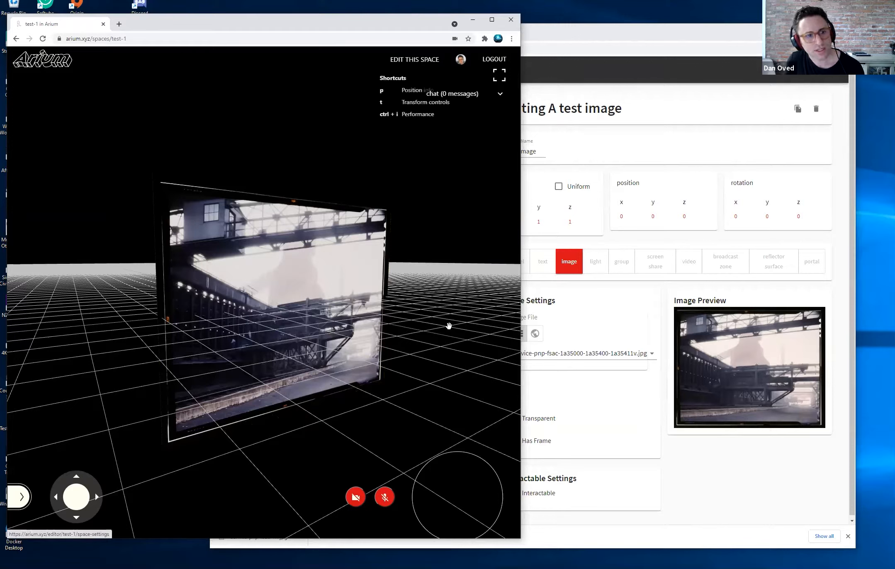
left_click(283, 228)
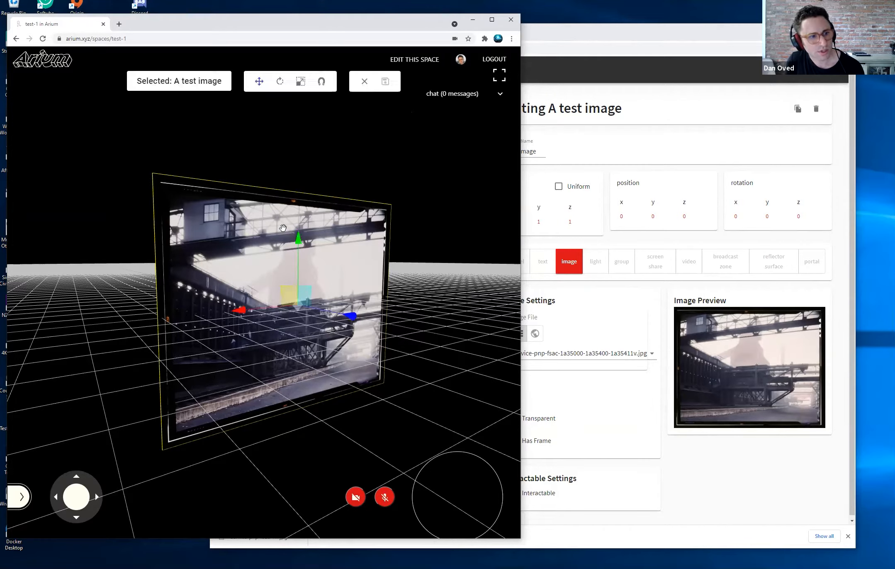
Step: Try moving A test image to a higher position in the space and discard the change
left_click_drag(349, 316, 372, 194)
left_click_drag(426, 208, 370, 90)
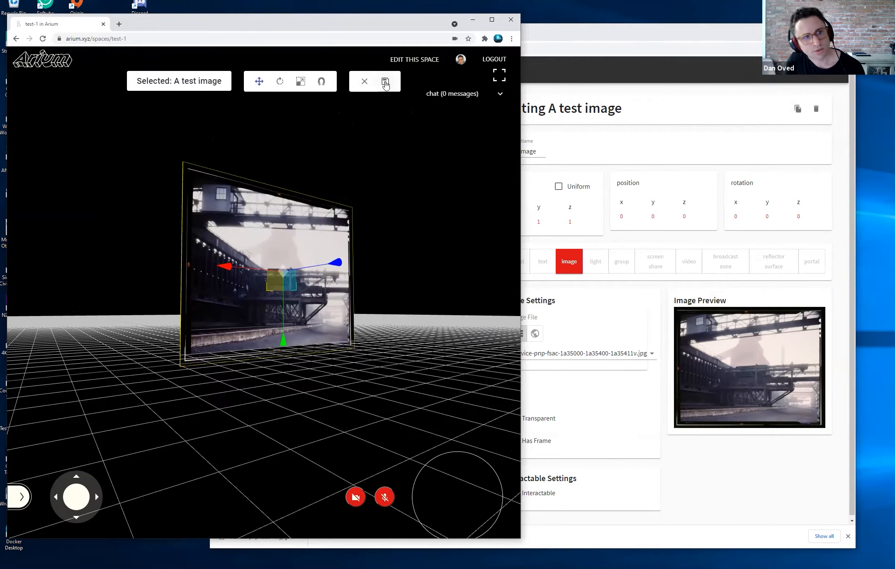
left_click(366, 83)
left_click(288, 311)
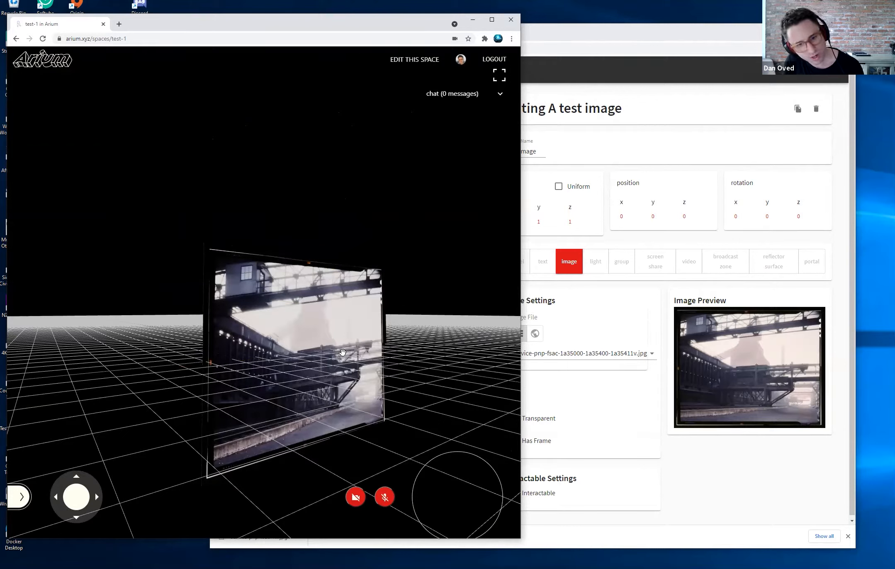
Step: Arrange the test-1 space window and the Space Editor window side by side, with the space window narrowed
left_click_drag(420, 326, 713, 451)
left_click(743, 39)
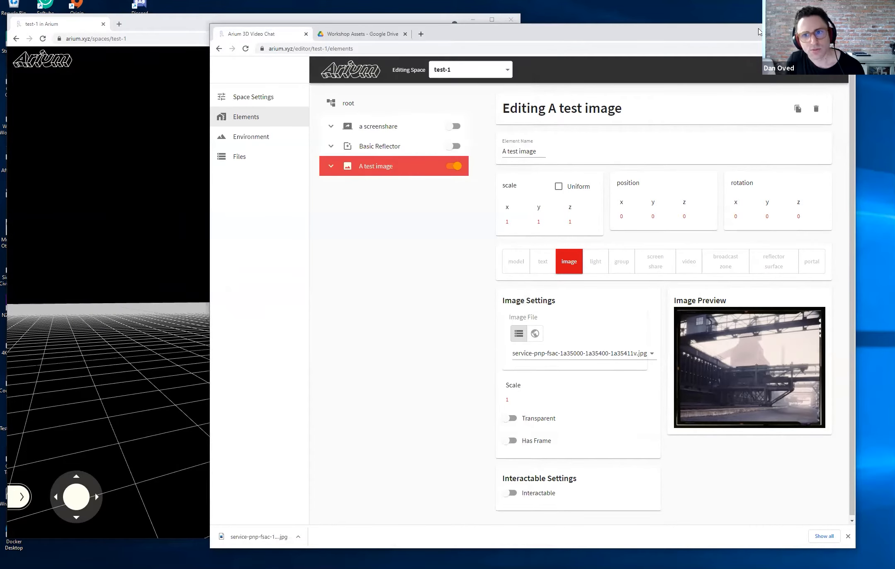
left_click_drag(759, 32, 793, 32)
left_click(157, 249)
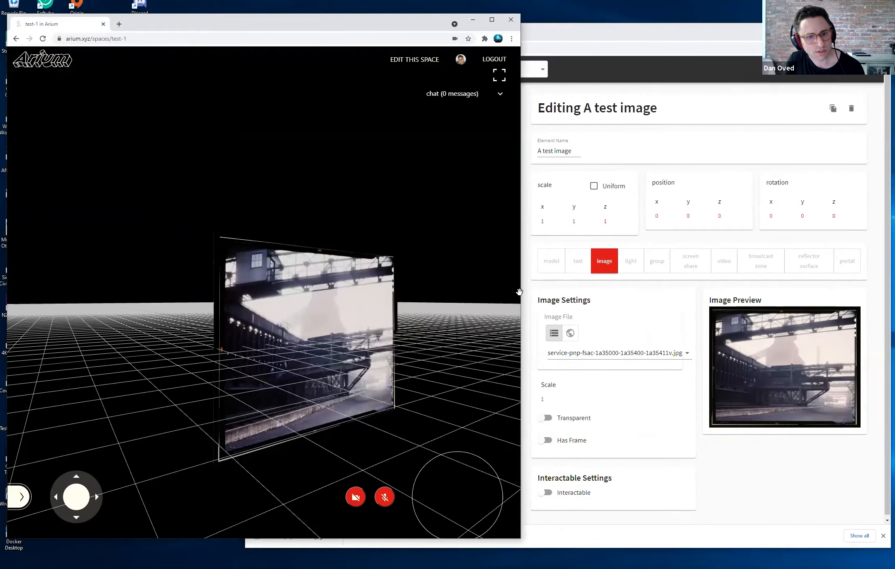
left_click(269, 309)
left_click_drag(520, 302, 317, 319)
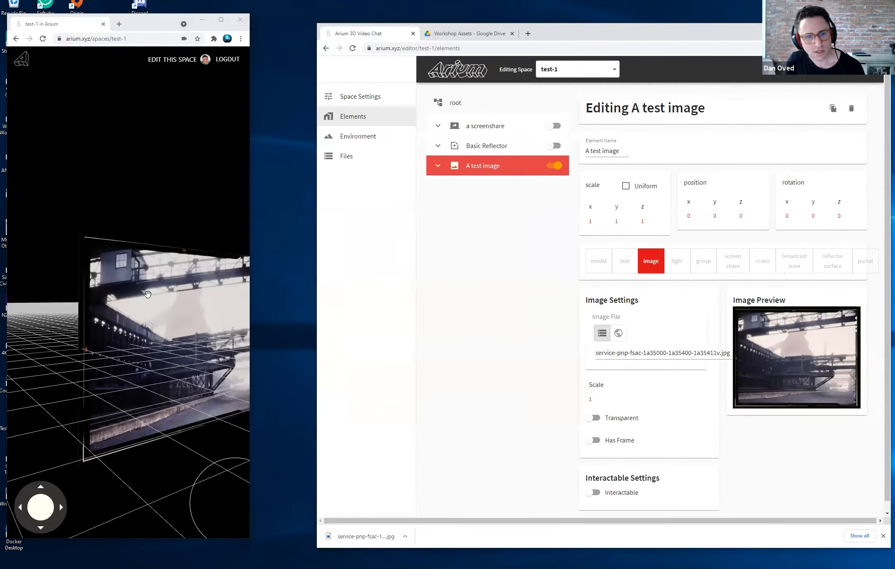
left_click_drag(249, 294, 339, 295)
Step: Rotate A test image about its vertical axis in the space, toggle snapping, and save the new orientation
left_click_drag(234, 407, 188, 292)
left_click(188, 292)
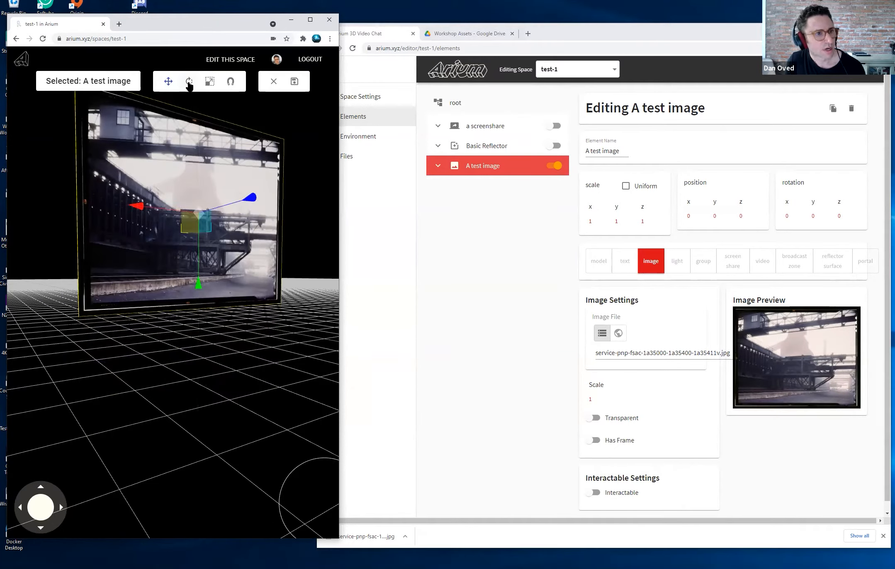
left_click(189, 81)
left_click_drag(223, 377, 236, 362)
left_click_drag(177, 185, 193, 221)
left_click(231, 82)
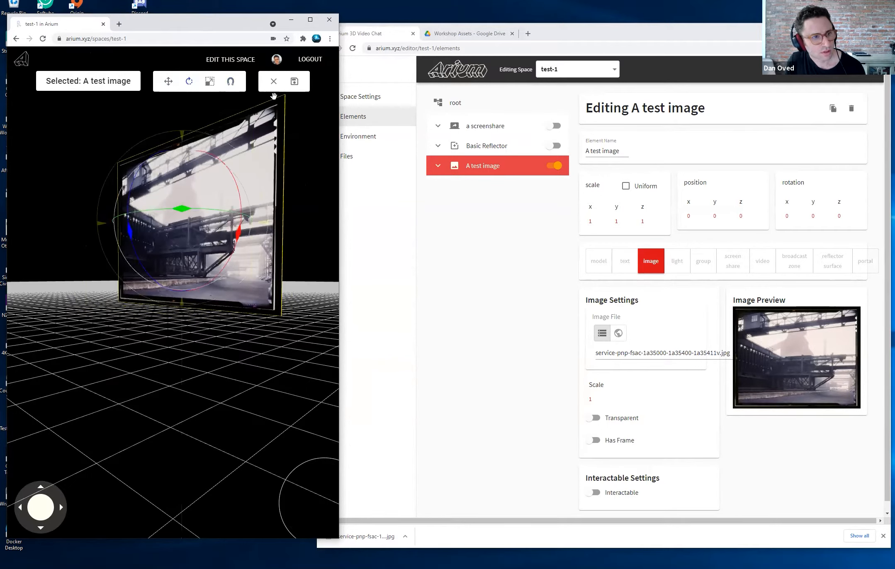
left_click(297, 81)
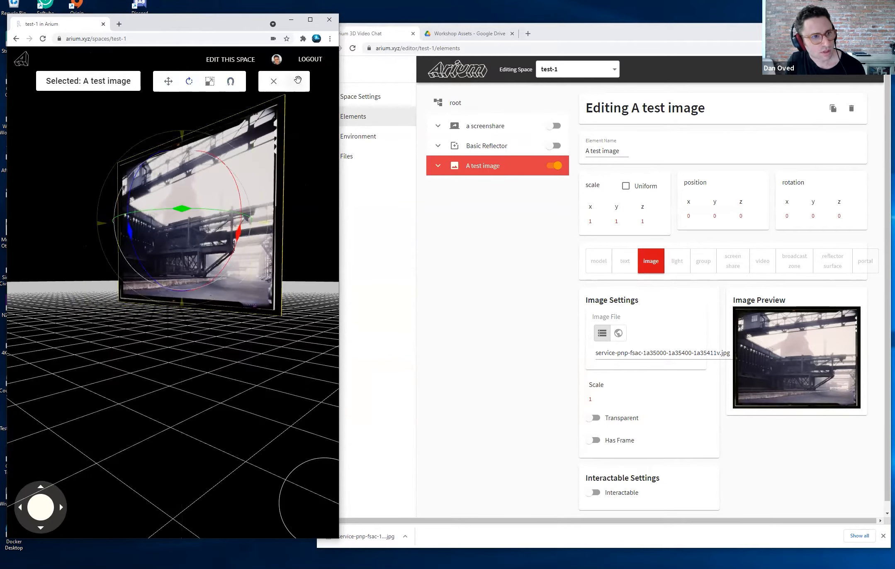
Step: Try stretching A test image wider and flatter with the scale tool and discard the change
left_click(202, 197)
left_click_drag(62, 389, 159, 388)
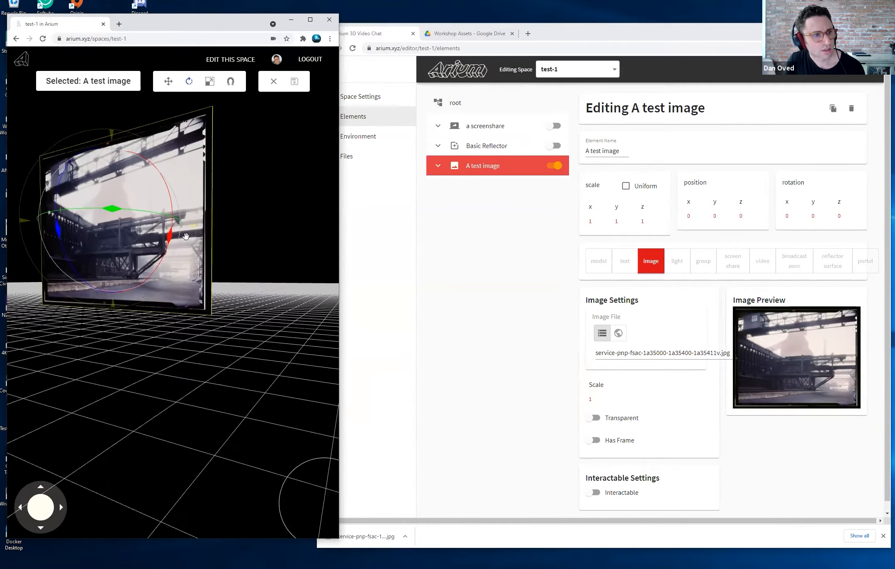
left_click(210, 81)
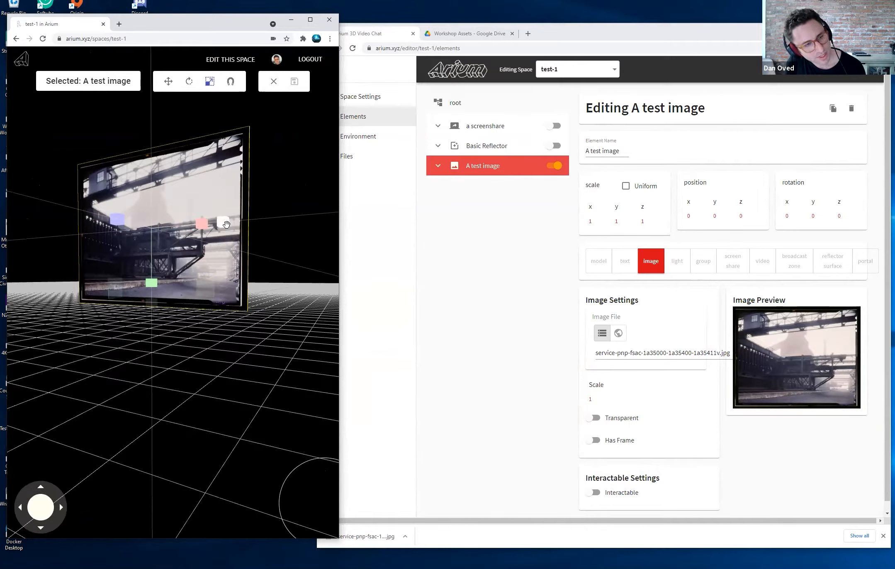
left_click_drag(228, 221, 295, 225)
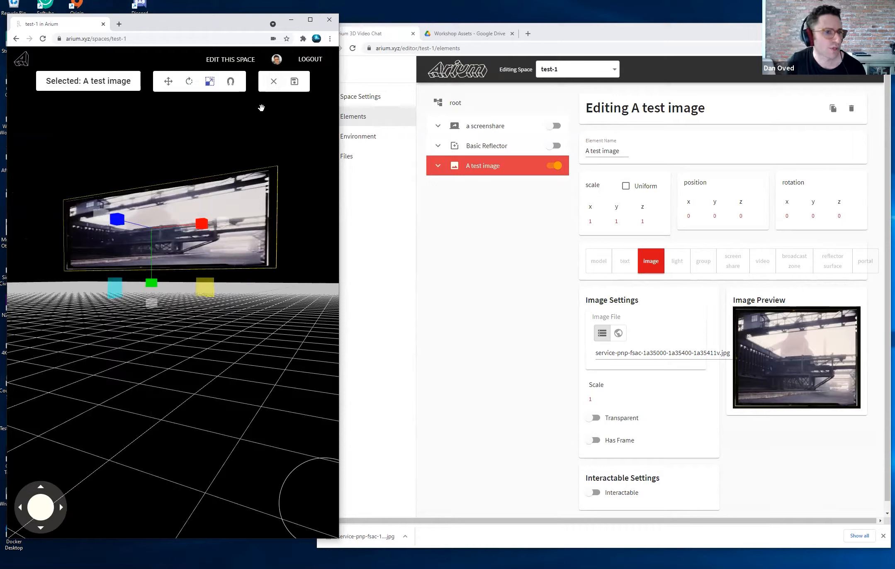
left_click(274, 84)
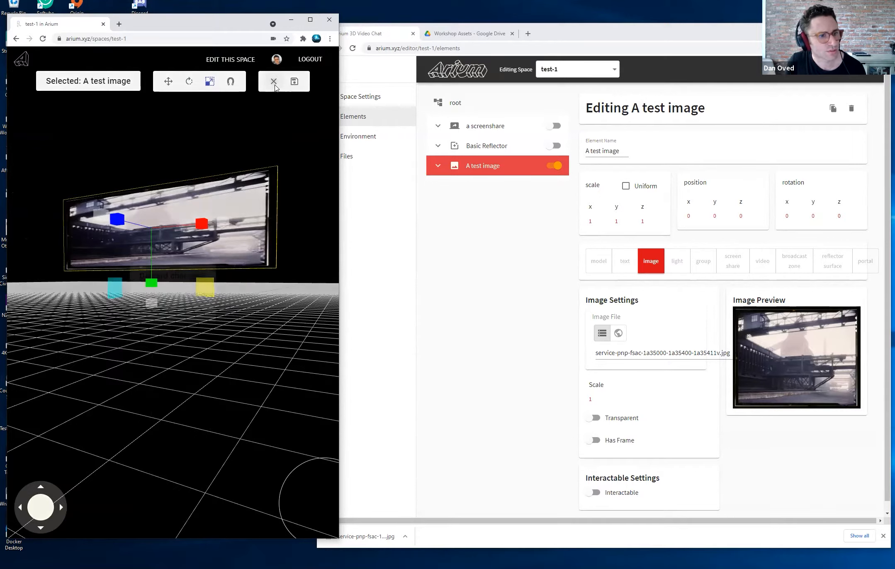
left_click(203, 311)
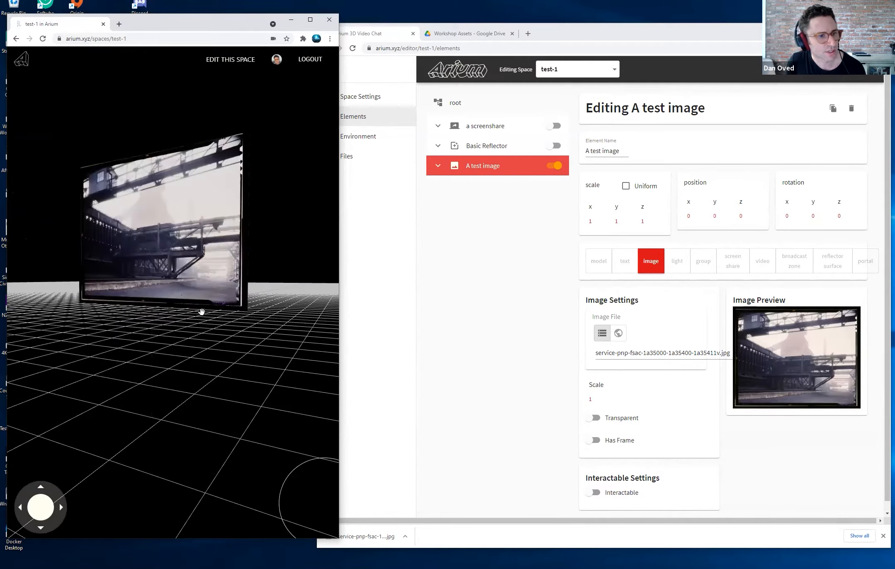
Step: Scale A test image down uniformly, lower it toward the floor grid, and save its transform
left_click(194, 202)
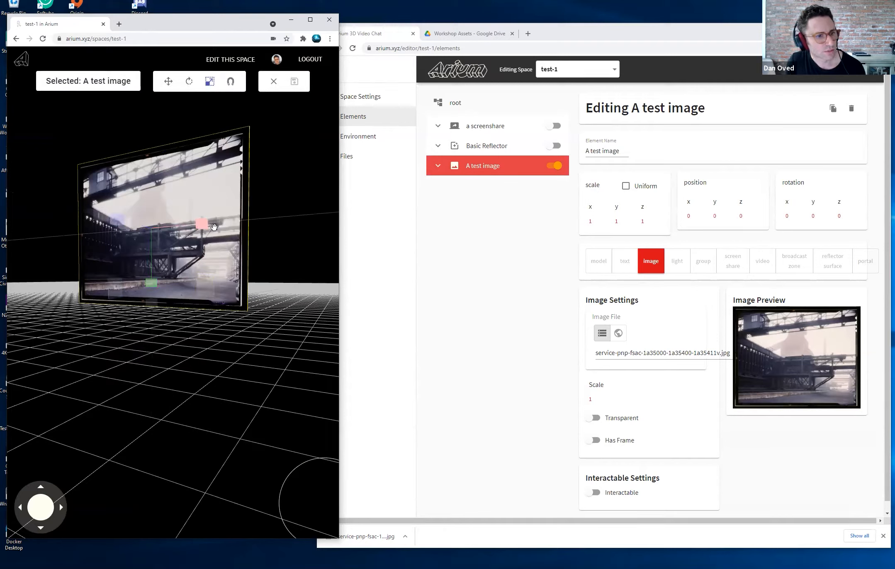
left_click_drag(223, 224, 187, 224)
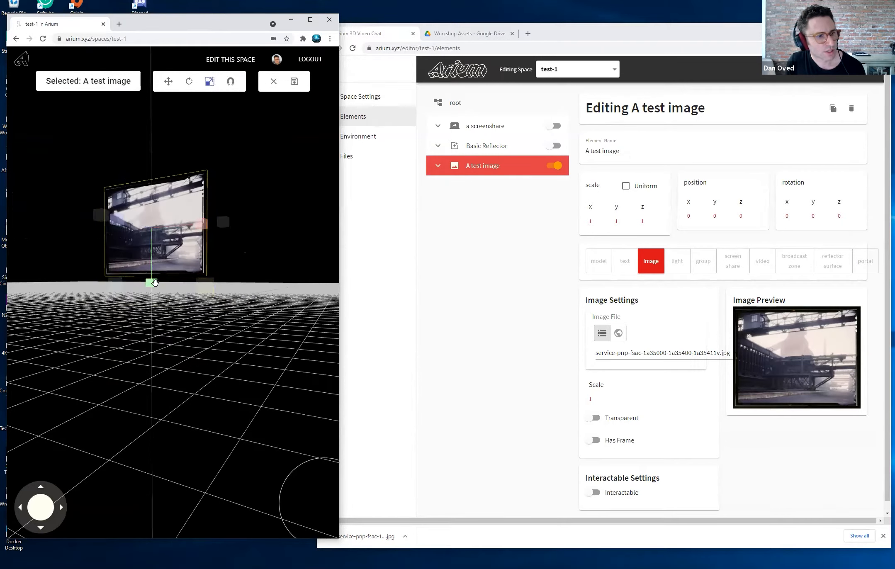
left_click(168, 82)
left_click_drag(151, 301, 151, 331)
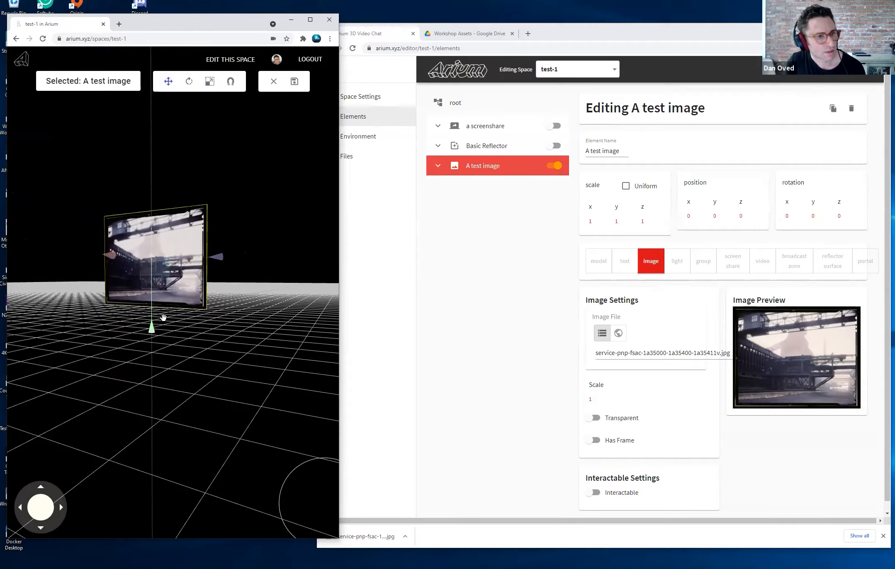
left_click(293, 81)
mouse_move(213, 374)
left_mouse_down()
mouse_move(194, 376)
mouse_move(206, 375)
mouse_move(200, 385)
mouse_move(225, 380)
left_mouse_up()
key("w")
key("a")
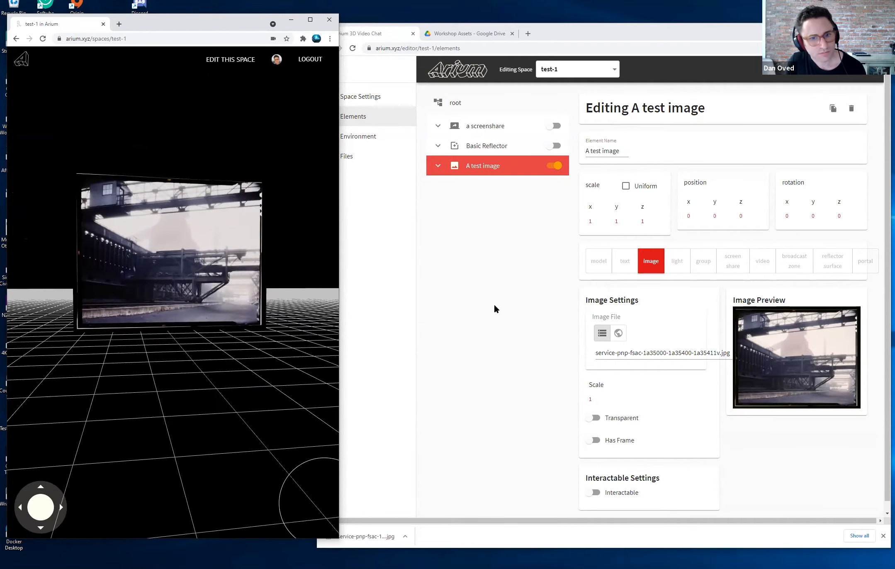
Step: Turn on the frame for A test image in the Space Editor and set the frame border to 0.1
left_click(493, 302)
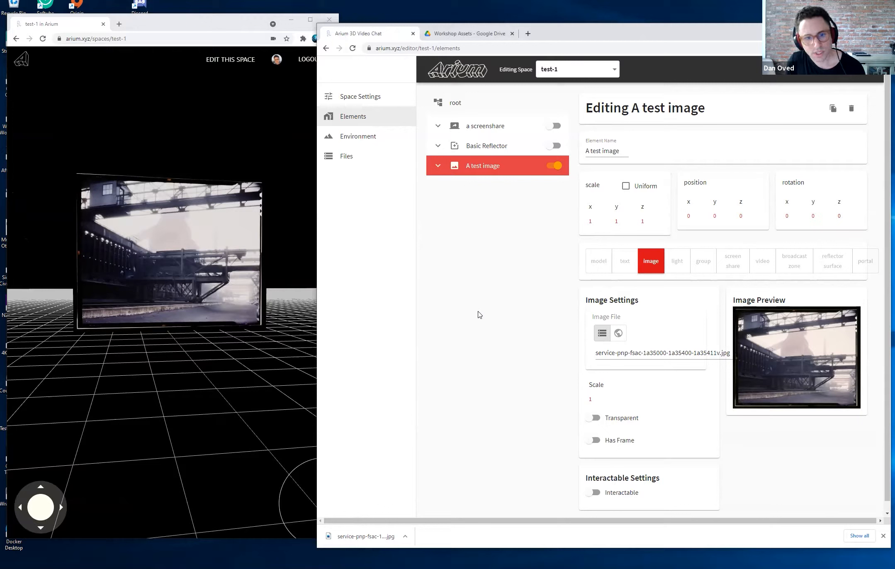
scroll(554, 384, "down", 1)
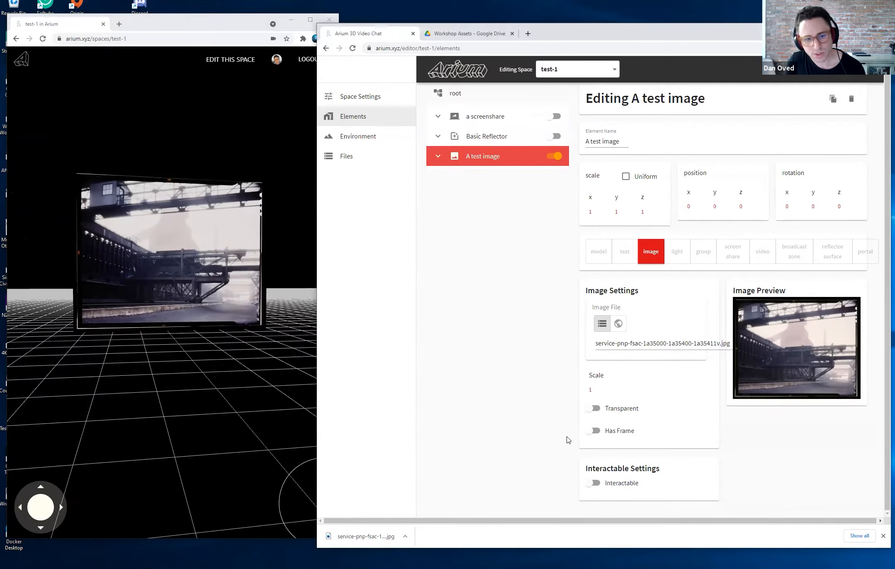
left_click(596, 431)
scroll(544, 406, "down", 5)
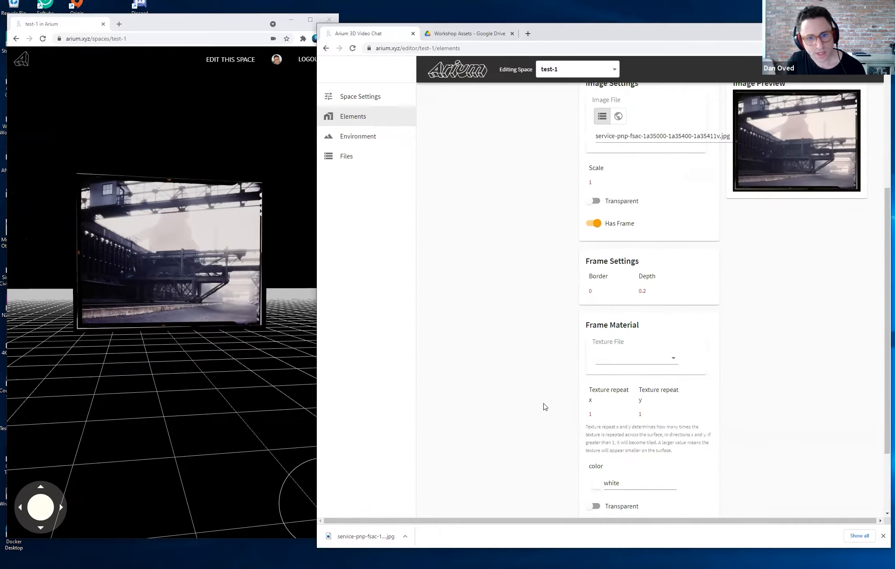
scroll(545, 407, "up", 3)
left_click(590, 415)
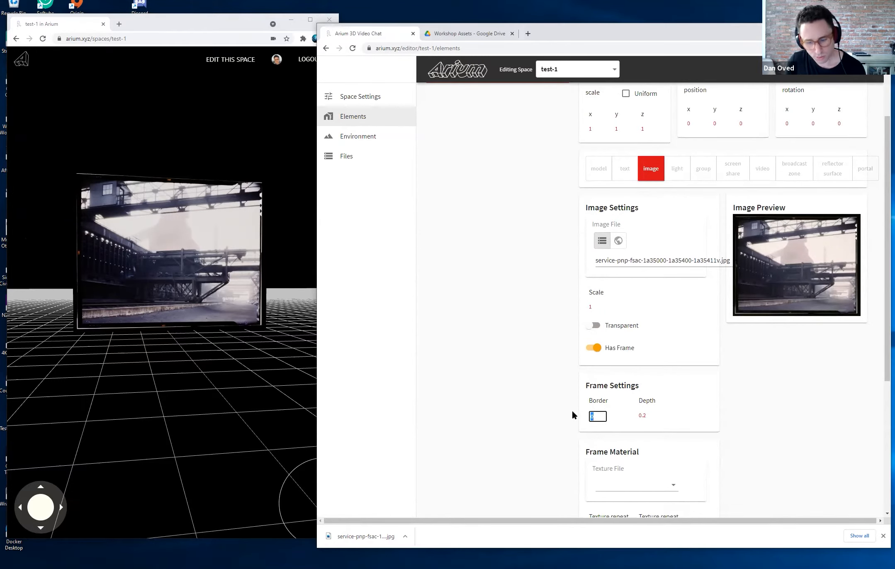
type("0.1")
key("Return")
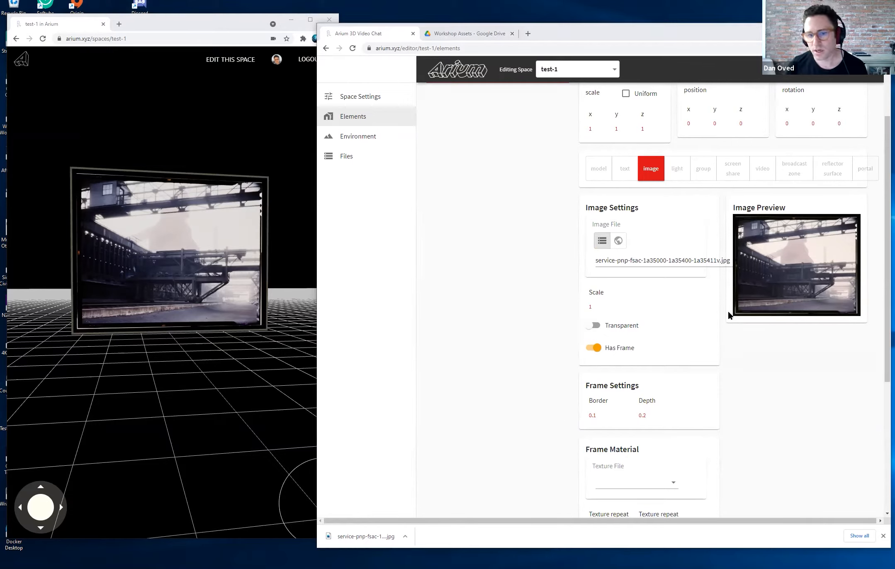
Step: Set the frame depth of A test image to 0.4 and view the frame from the side in the space
left_click_drag(190, 374, 323, 385)
key("d")
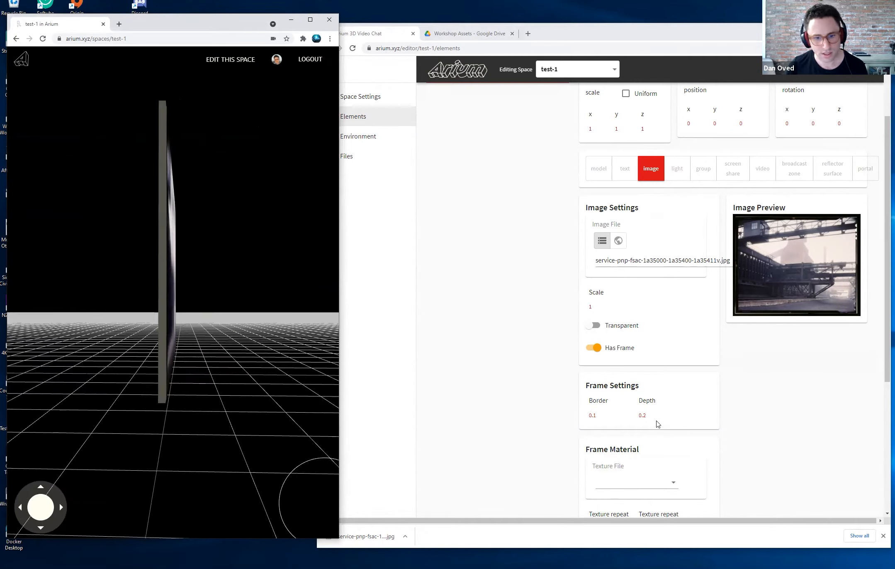
left_click(654, 416)
left_click(645, 415)
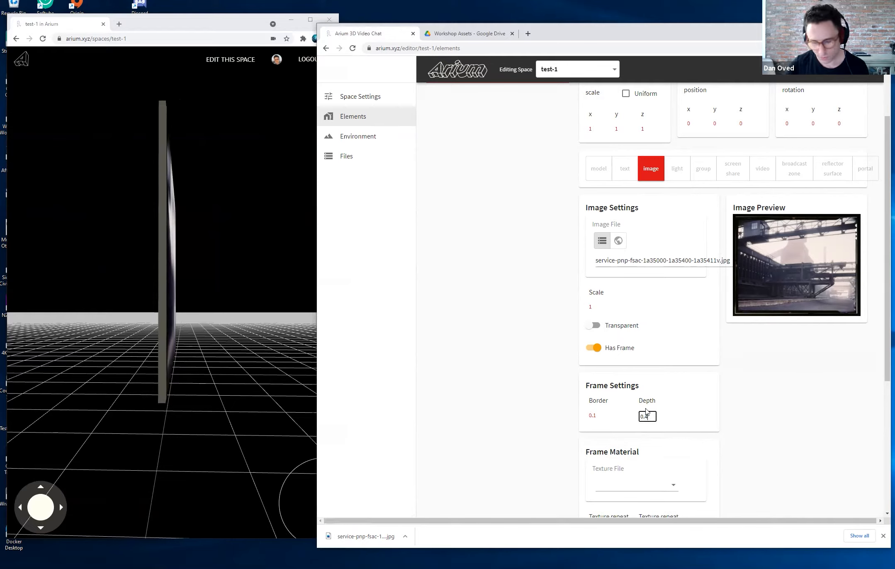
key("Return")
key("d")
left_click_drag(168, 398, 319, 369)
key("d")
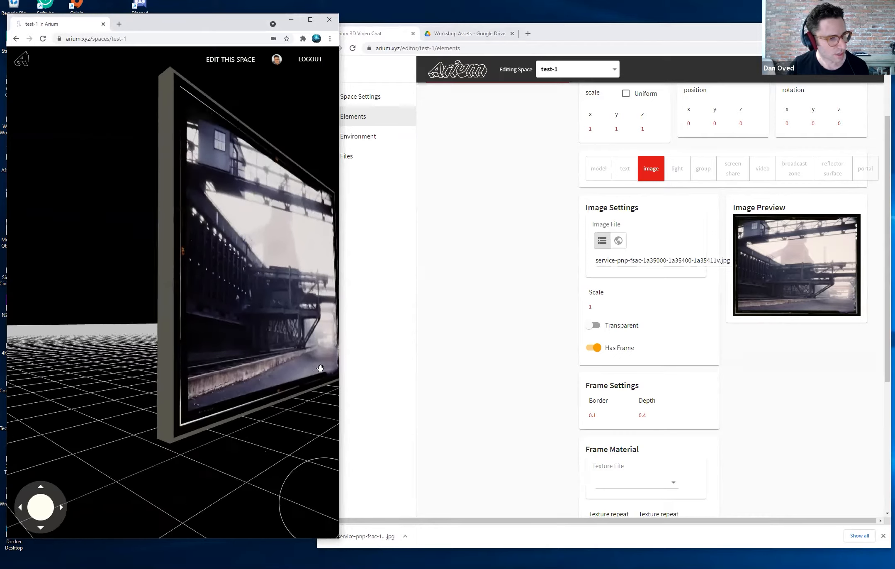
Step: Set the frame border of A test image to 0.2
left_click(605, 411)
left_click(593, 415)
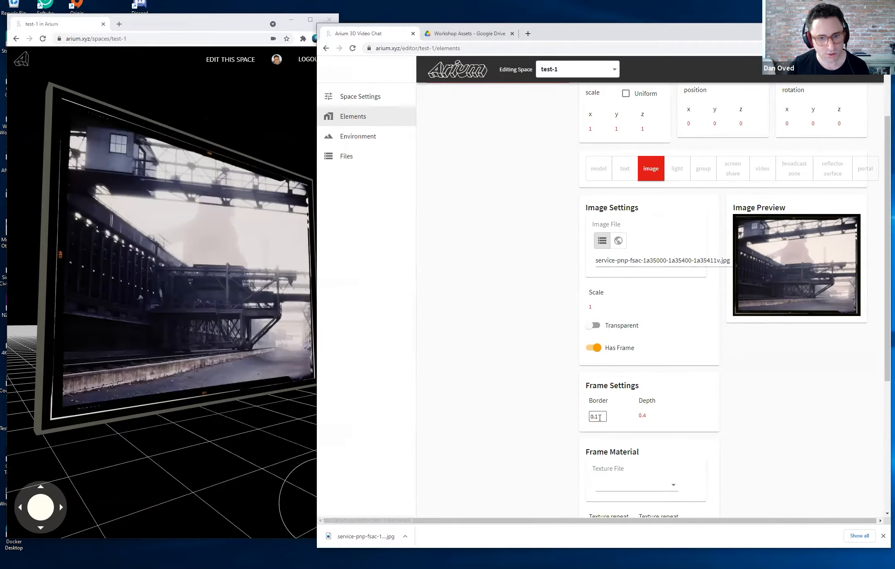
type("2")
key("Return")
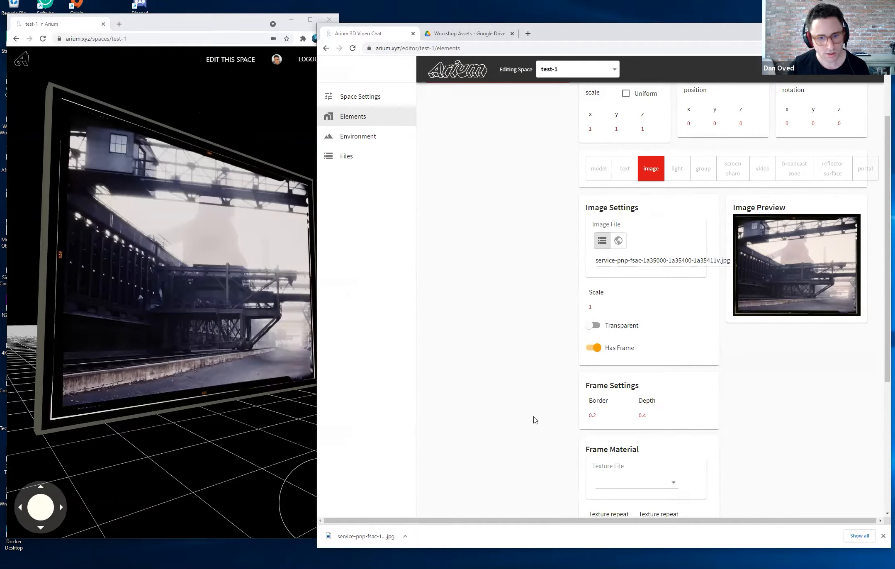
Step: Examine the Frame Material settings and inspect the framed picture in the space from several angles
scroll(535, 420, "down", 4)
left_click(229, 365)
key("d")
key("s")
left_click_drag(235, 365, 283, 378)
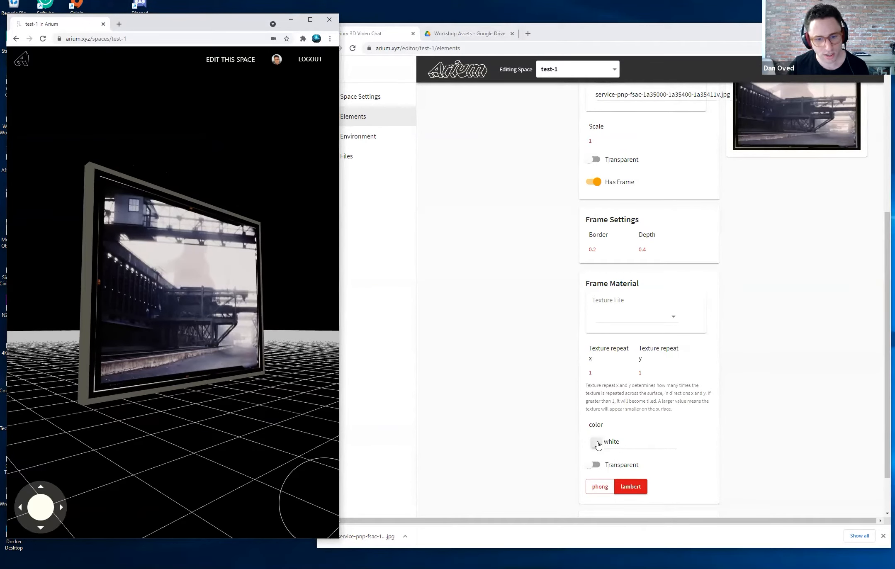
key("d")
left_click_drag(144, 360, 192, 359)
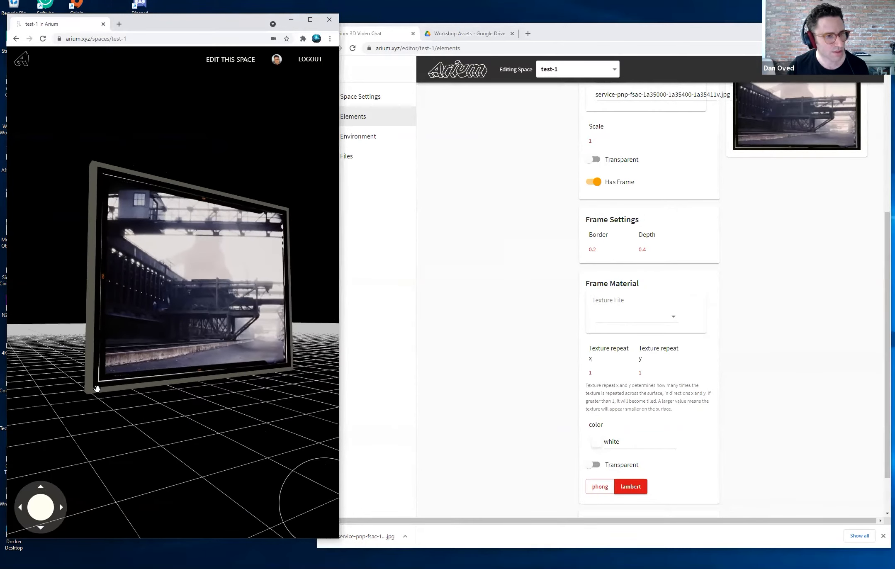
left_click(413, 292)
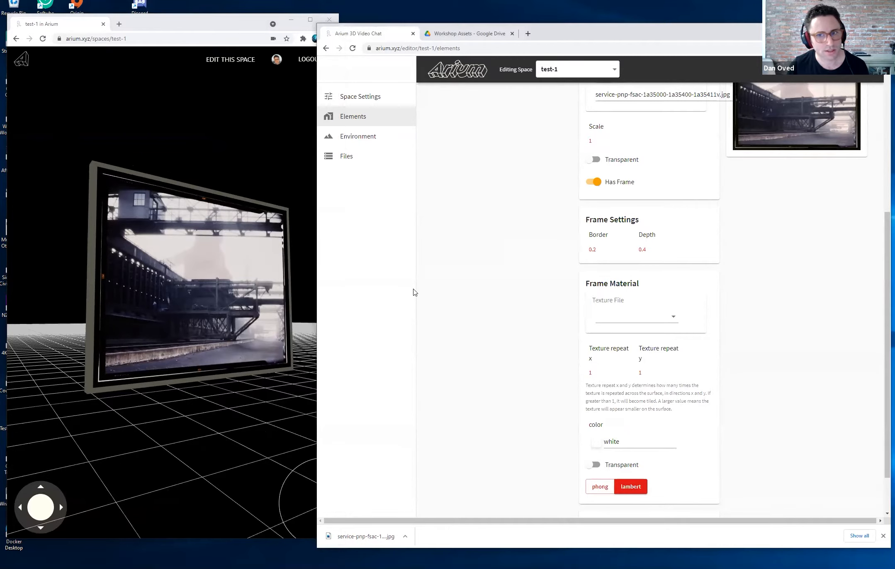
scroll(413, 292, "up", 6)
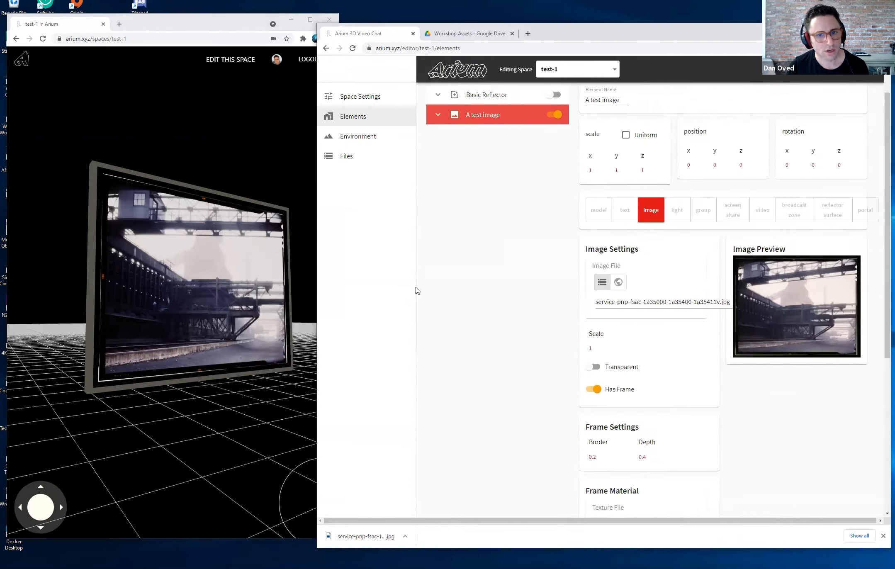
Step: Adjust the environment's ambient light intensity, trying 0.42 and brighter levels and settling slightly below a quarter of the range
left_click(350, 136)
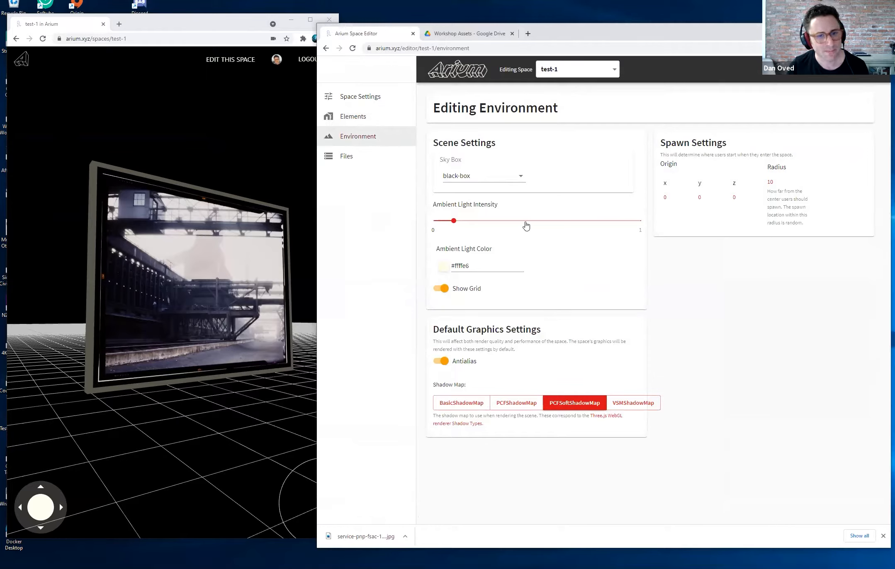
mouse_move(453, 222)
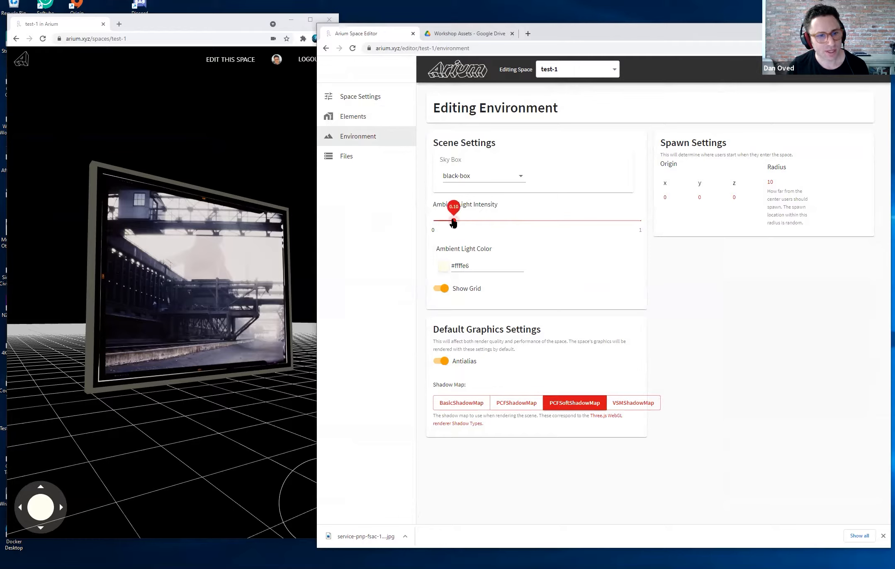
left_click(520, 225)
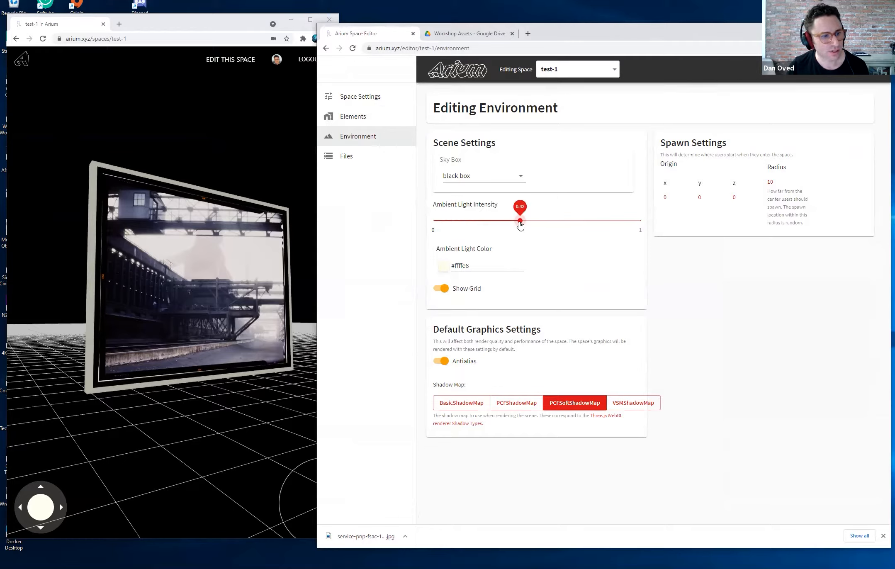
left_click_drag(557, 225, 597, 227)
left_click(611, 224)
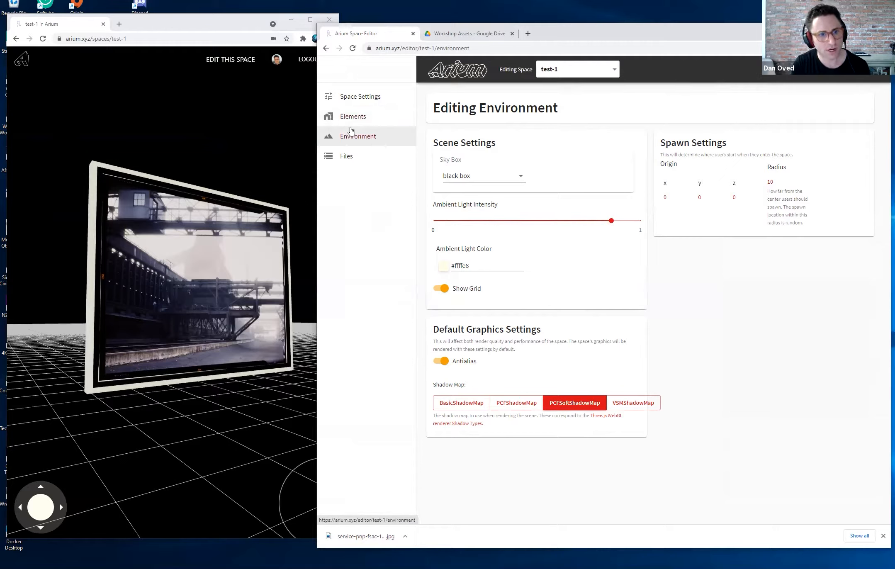
left_click_drag(627, 221, 480, 221)
key("s")
left_click_drag(254, 310, 267, 299)
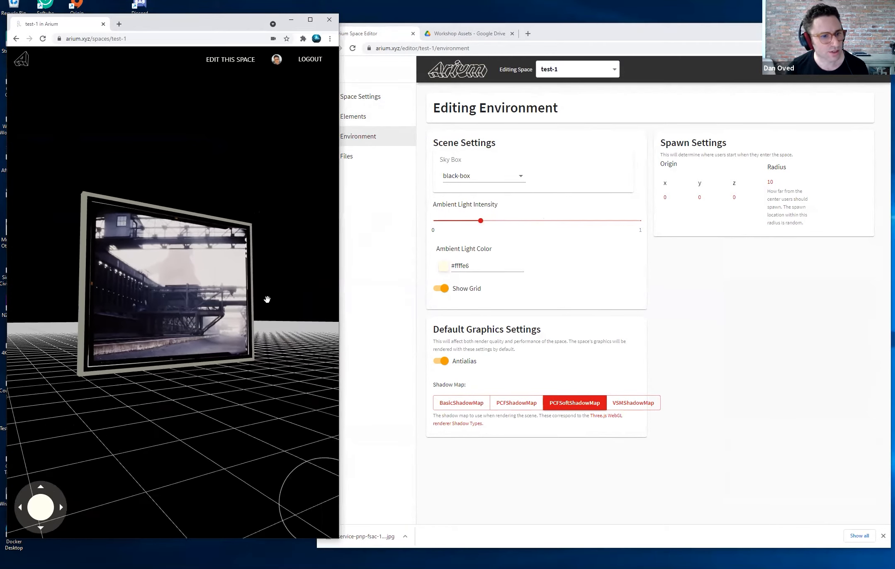
Step: Try the milkyWay sky box and look around the space with it
left_click(492, 174)
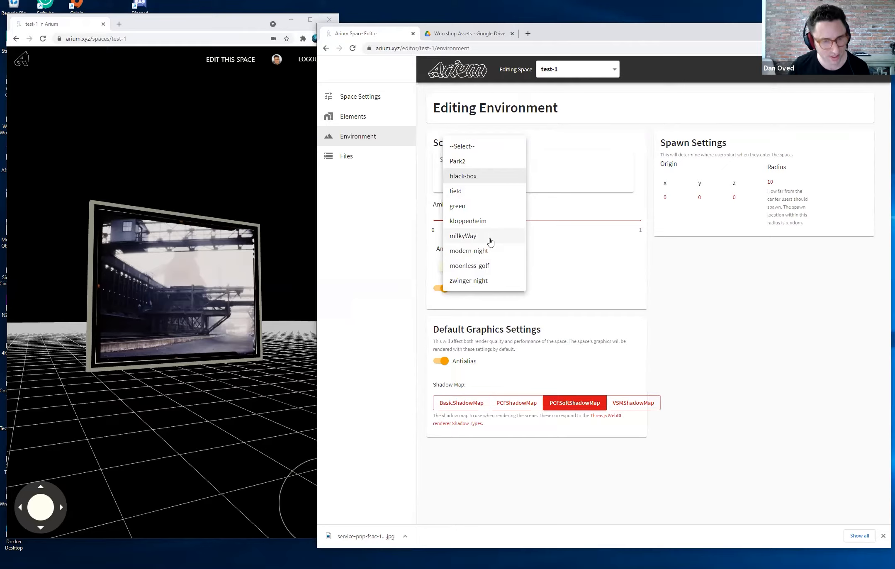
left_click(463, 235)
left_click(210, 400)
left_click_drag(210, 399, 206, 392)
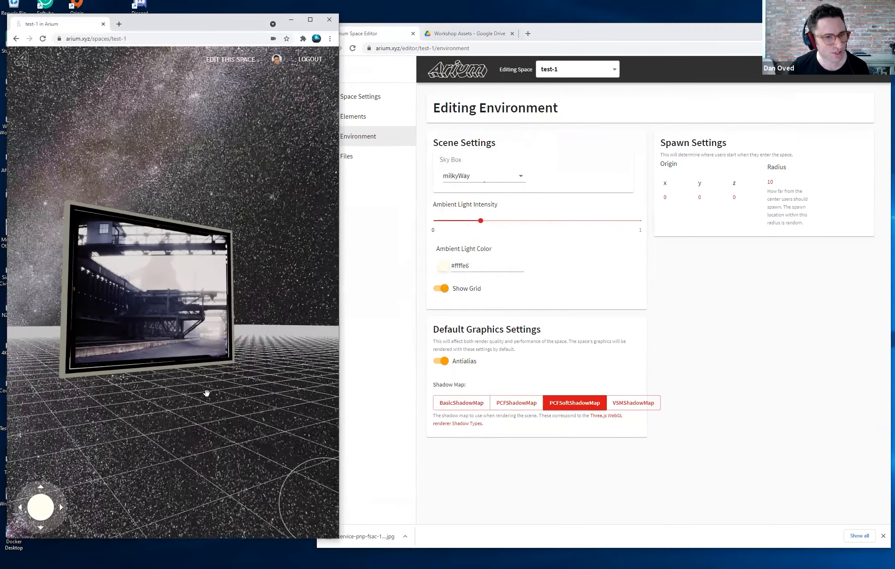
mouse_move(179, 289)
left_mouse_down()
mouse_move(171, 291)
mouse_move(182, 291)
left_mouse_up()
left_click_drag(100, 182, 297, 309)
left_click_drag(236, 312, 245, 329)
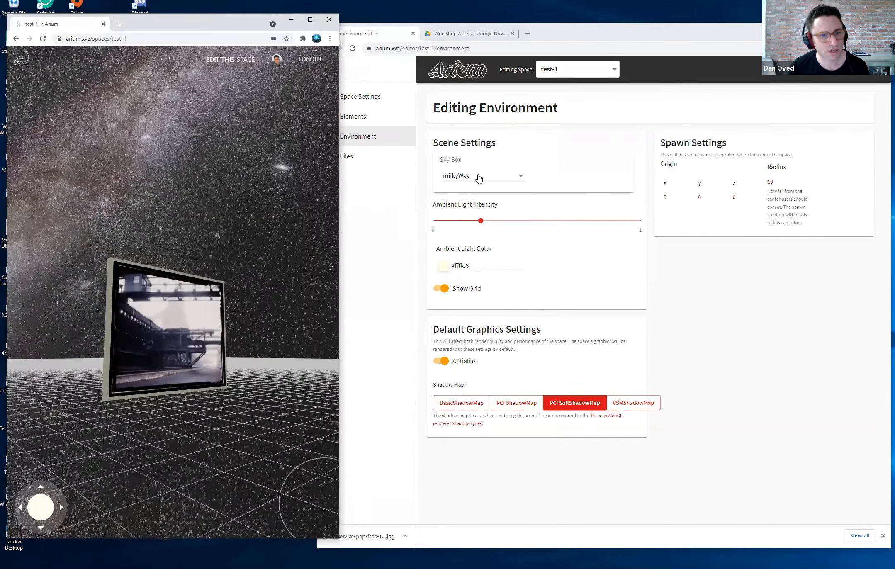
Step: Try the moonless-golf and zwinger-night sky boxes, looking around the space with each
left_click(479, 177)
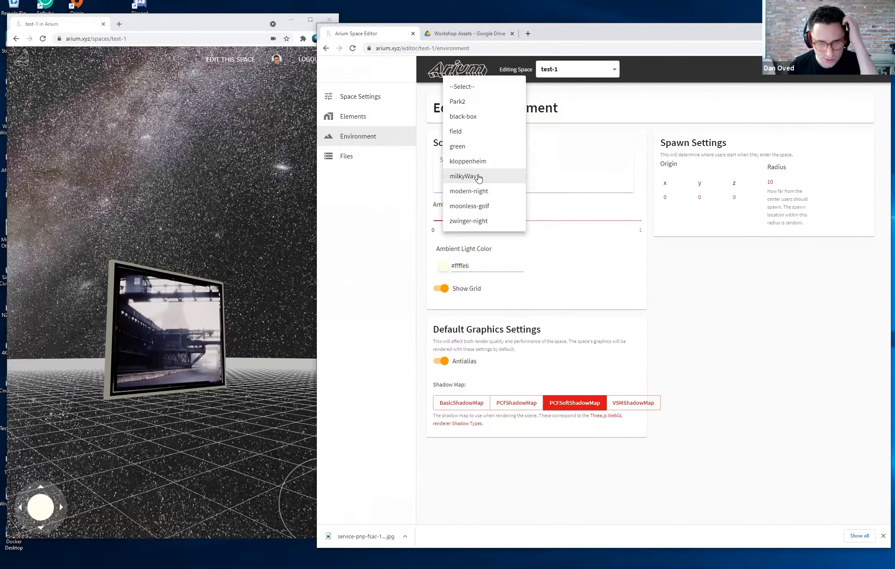
left_click(472, 206)
left_click_drag(166, 450, 238, 443)
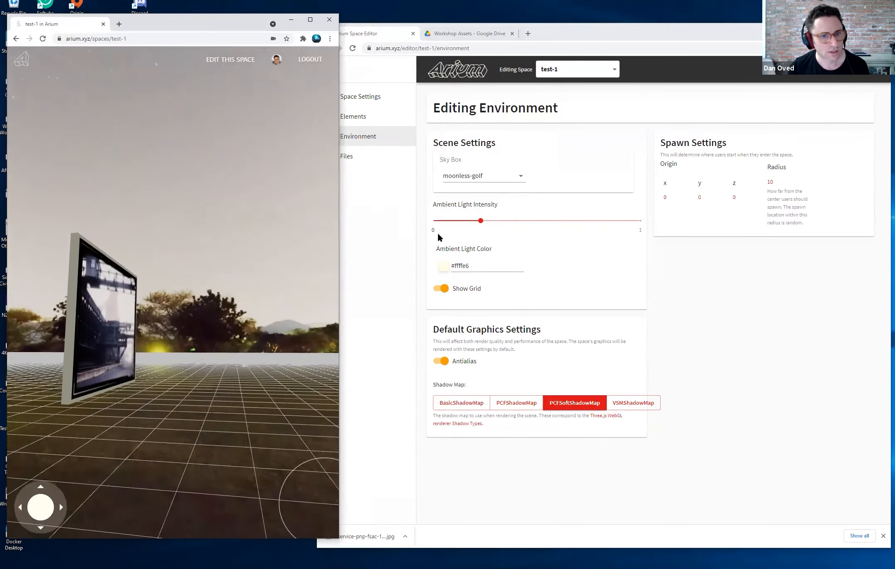
left_click(479, 175)
left_click(505, 205)
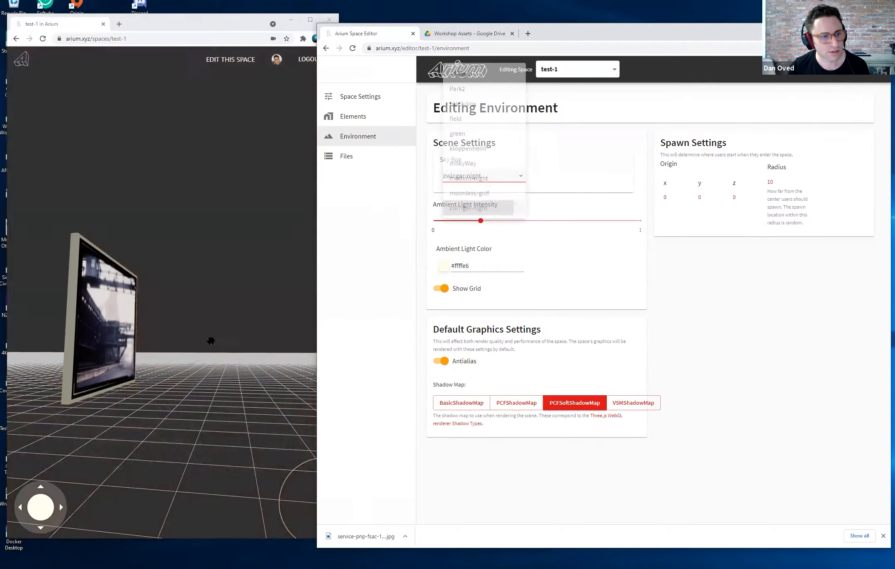
left_click_drag(151, 439, 169, 422)
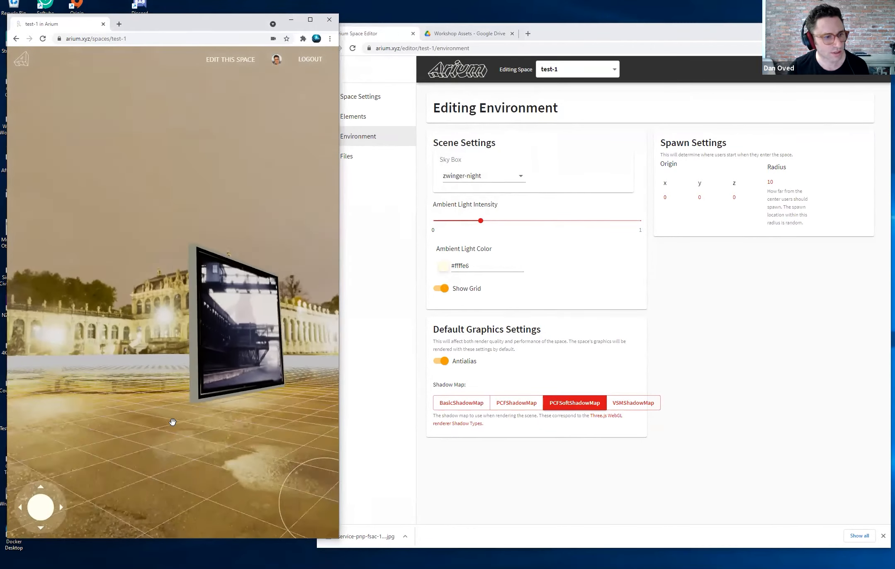
Step: Set the sky box to kloppenheim and view it in the space
left_click(466, 176)
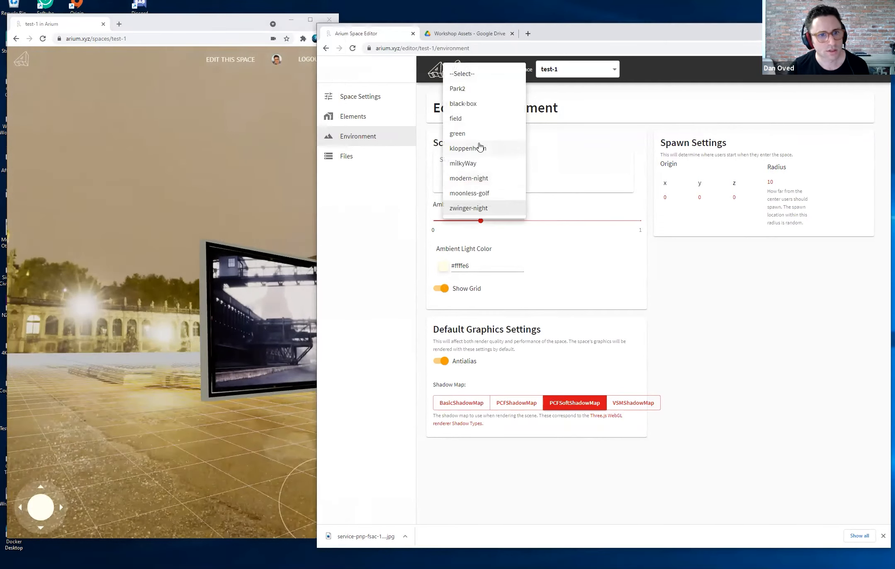
left_click(477, 146)
mouse_move(242, 409)
left_mouse_down()
mouse_move(227, 407)
mouse_move(222, 420)
mouse_move(231, 406)
left_mouse_up()
left_click(372, 210)
Step: Open A test image among the space's elements and review its scale, position and rotation values
left_click(377, 120)
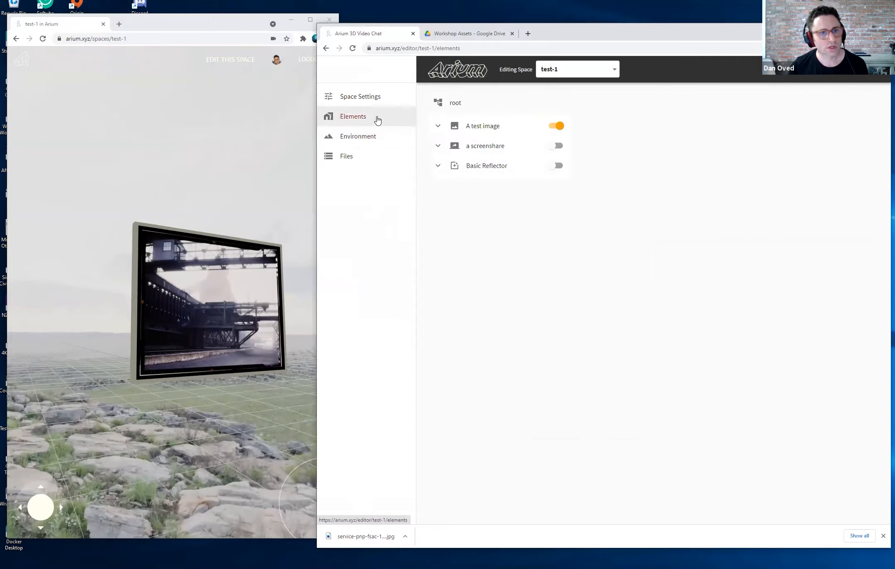
left_click(485, 128)
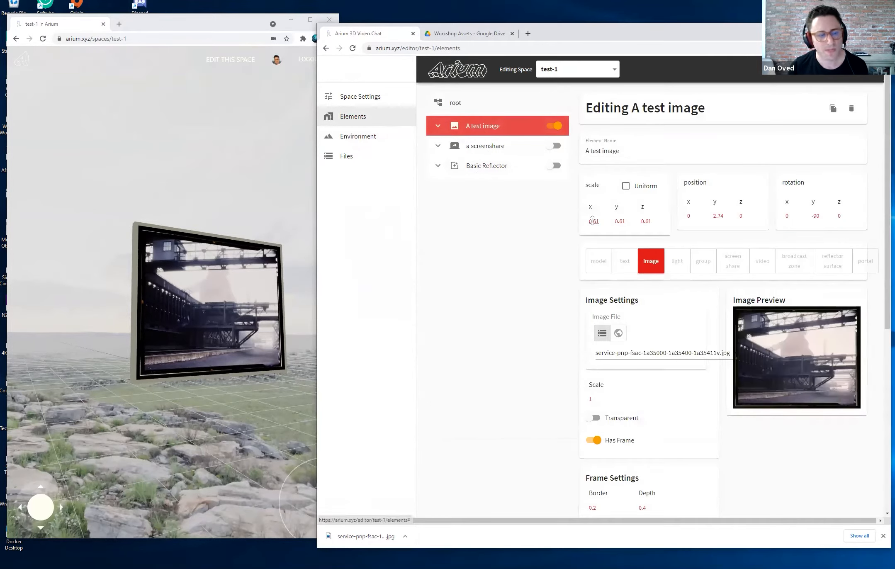
left_click(273, 233)
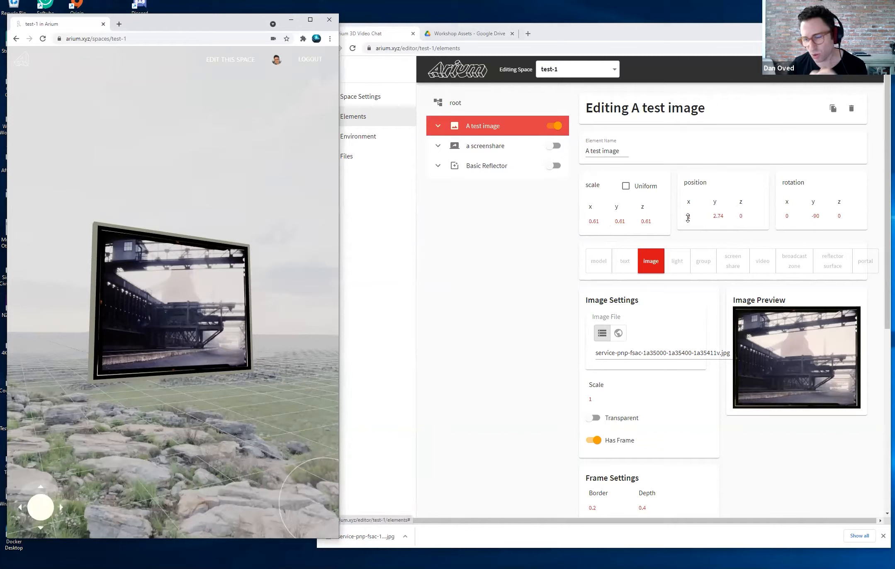
left_click(520, 196)
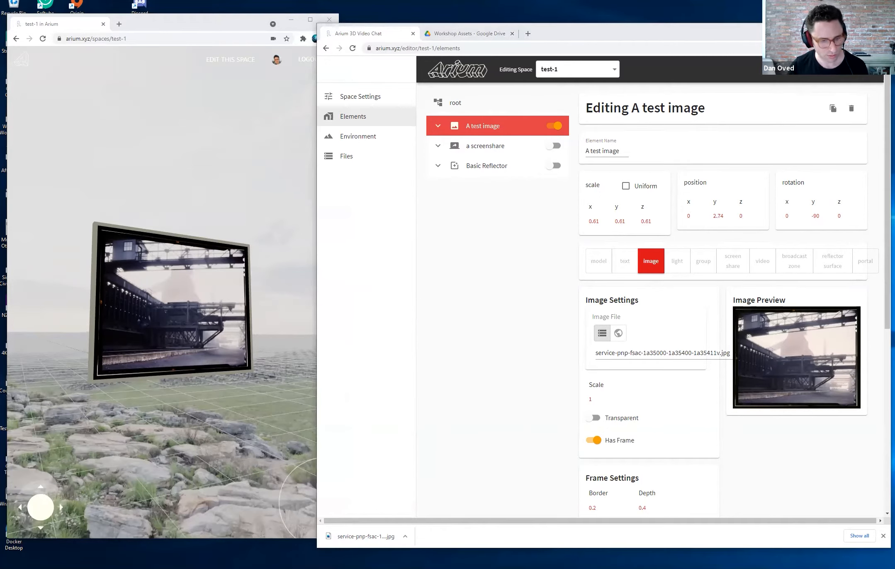
Step: Switch to the Arium Workshop 1 presentation in Google Slides and enlarge its window to show the XYZ Coordinate System slide
right_click(314, 568)
left_click(314, 568)
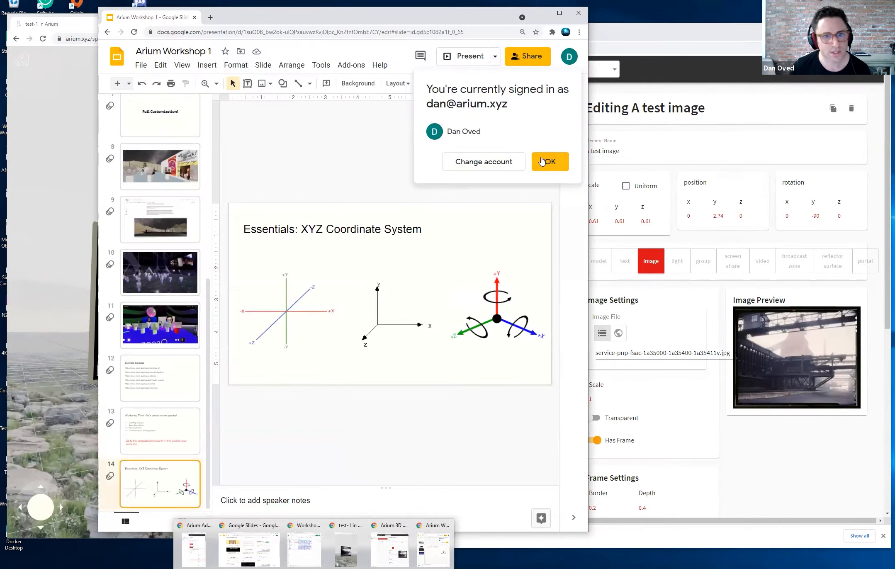
left_click(541, 161)
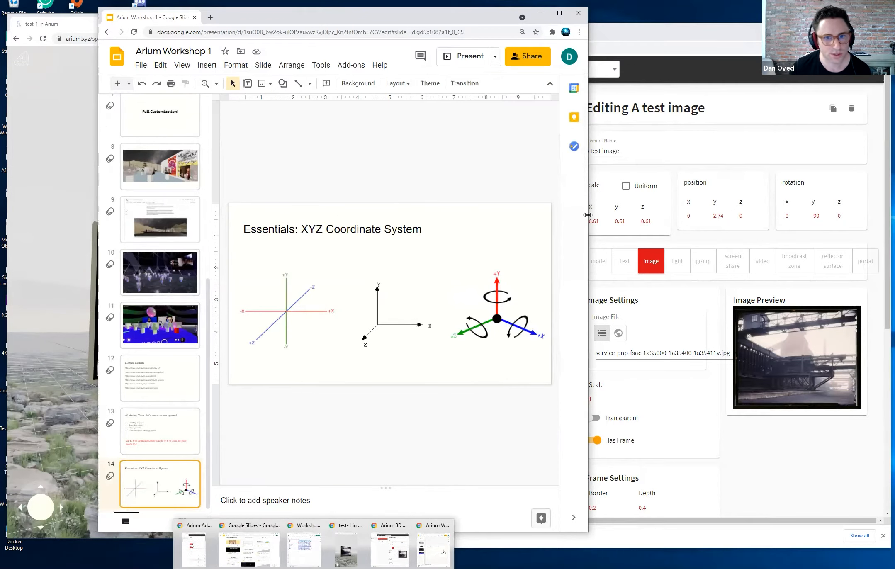
left_click_drag(587, 214, 857, 215)
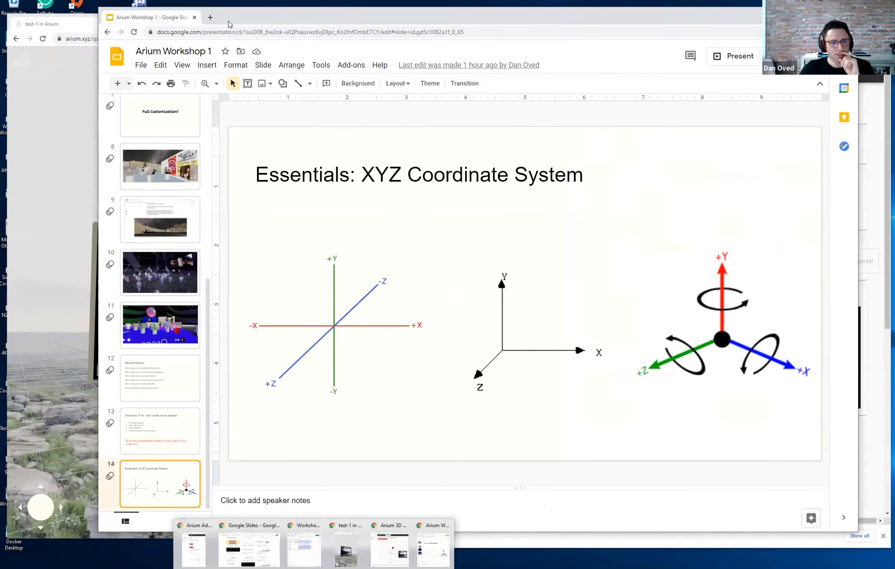
left_click_drag(228, 21, 185, 19)
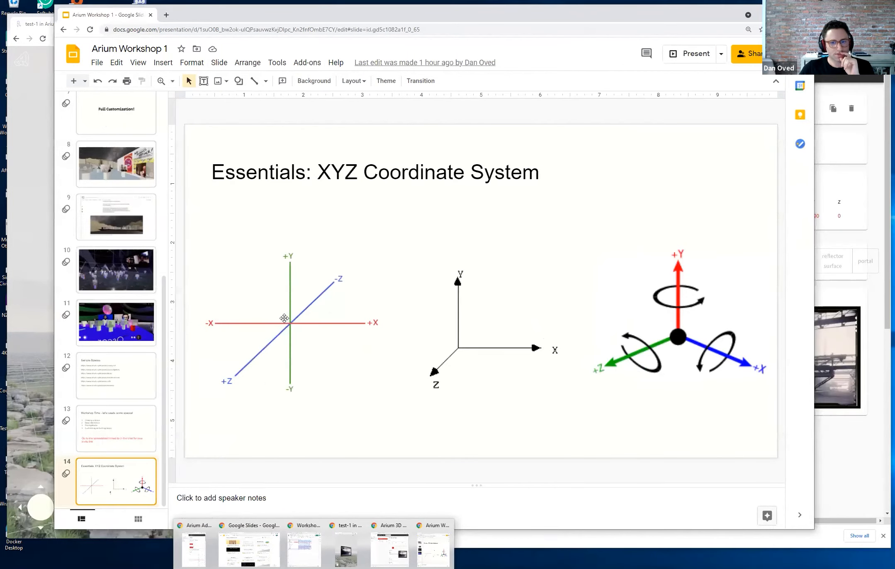
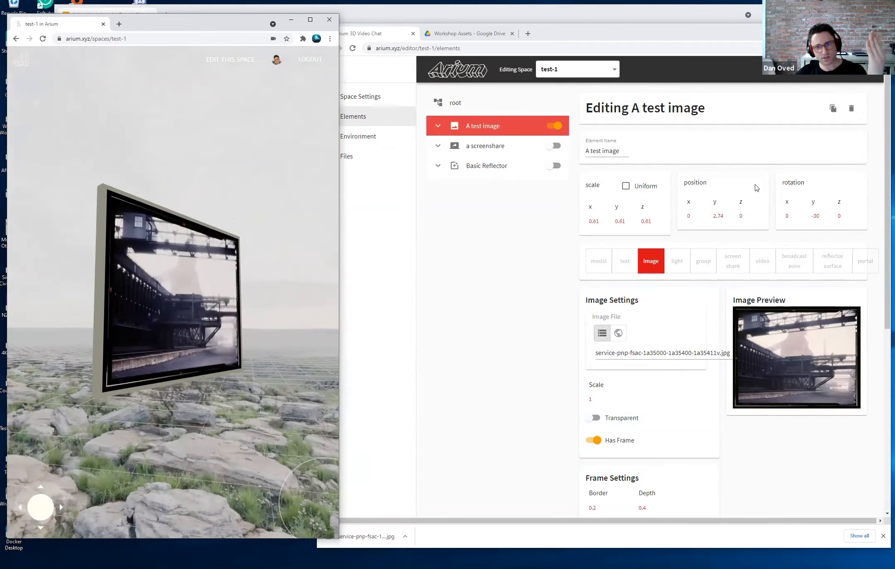
Step: Set the Y rotation of A test image to -50
double_click(815, 216)
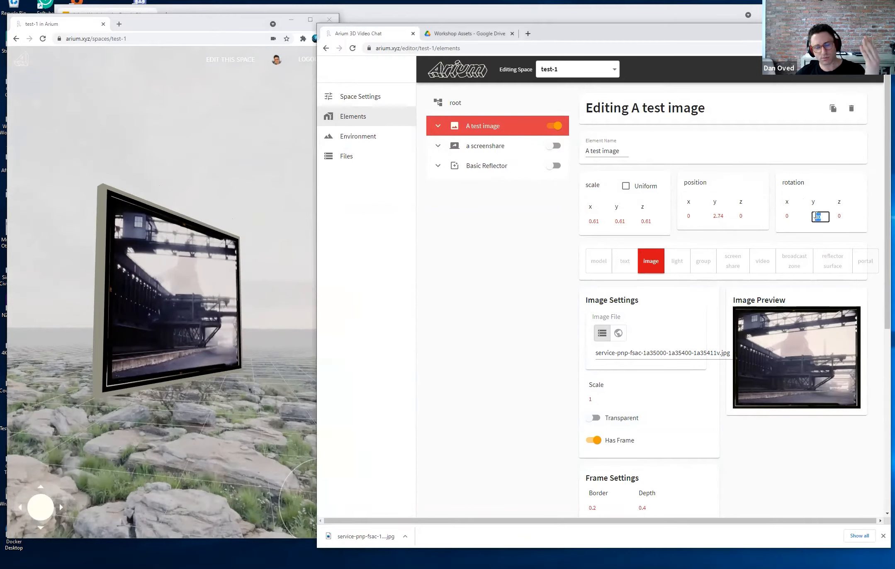
type("0")
key("Return")
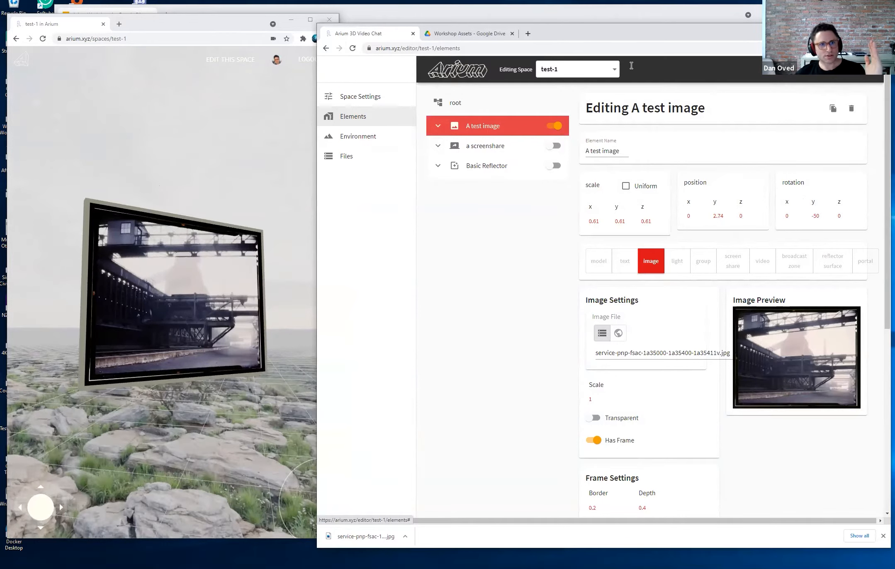
Step: Consult the XYZ Coordinate System slide again and return to A test image in the Arium Space Editor
left_click(701, 7)
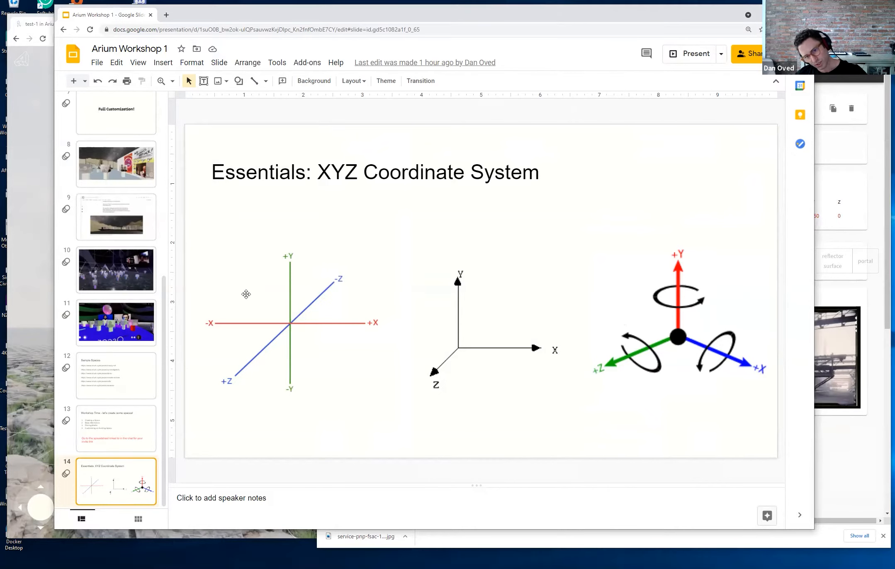
left_click(27, 272)
left_click(855, 170)
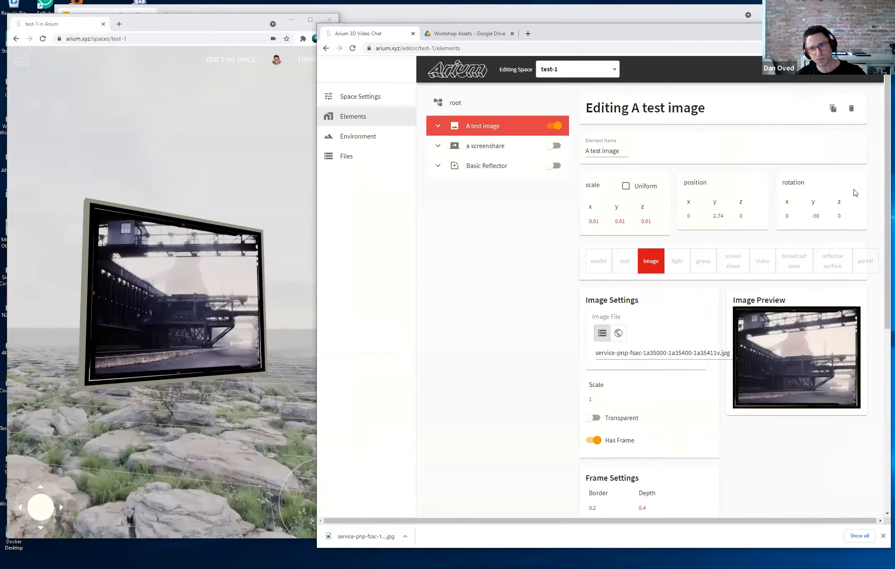
Step: Set the X rotation of A test image to 30
left_click(789, 218)
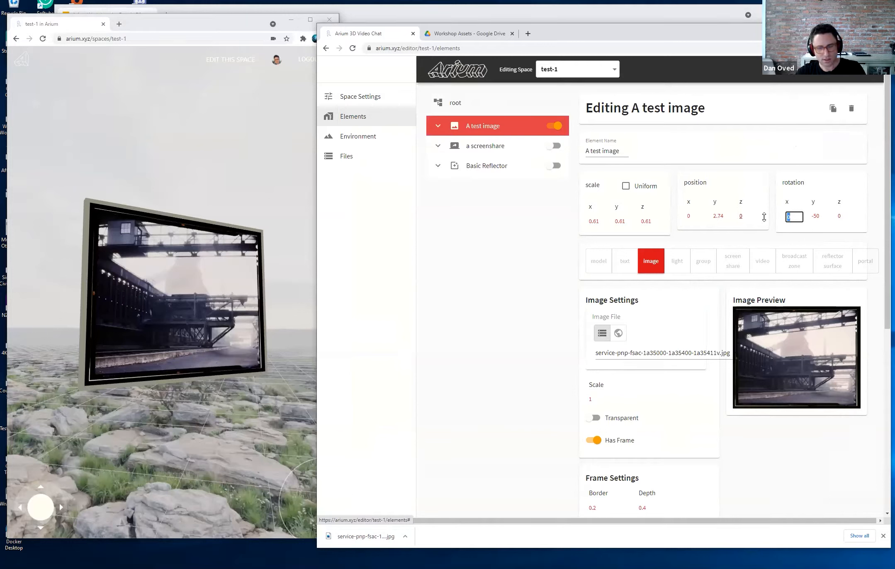
type("30")
key("Return")
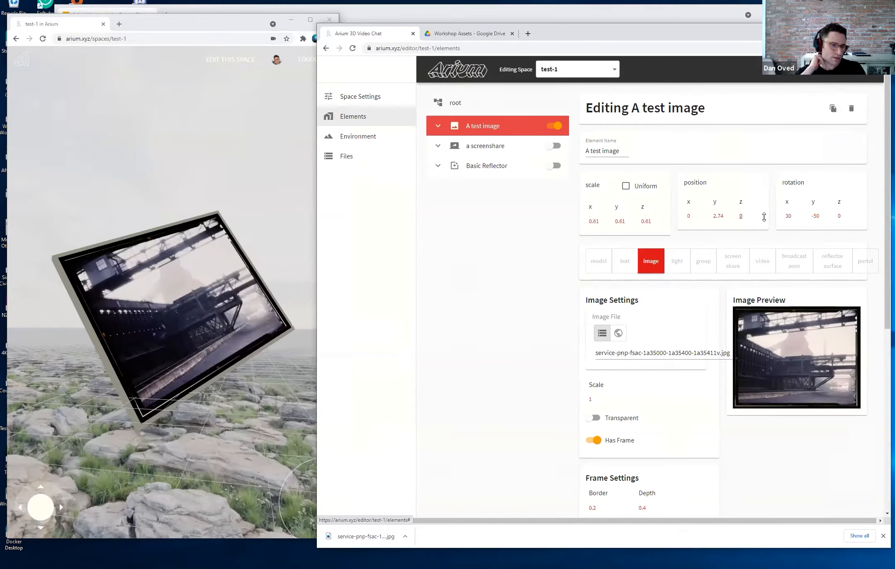
Step: Set the Y rotation of A test image to 0 and check its tilt in the test-1 space
left_click(815, 217)
key("ctrl+a")
type("0")
key("Return")
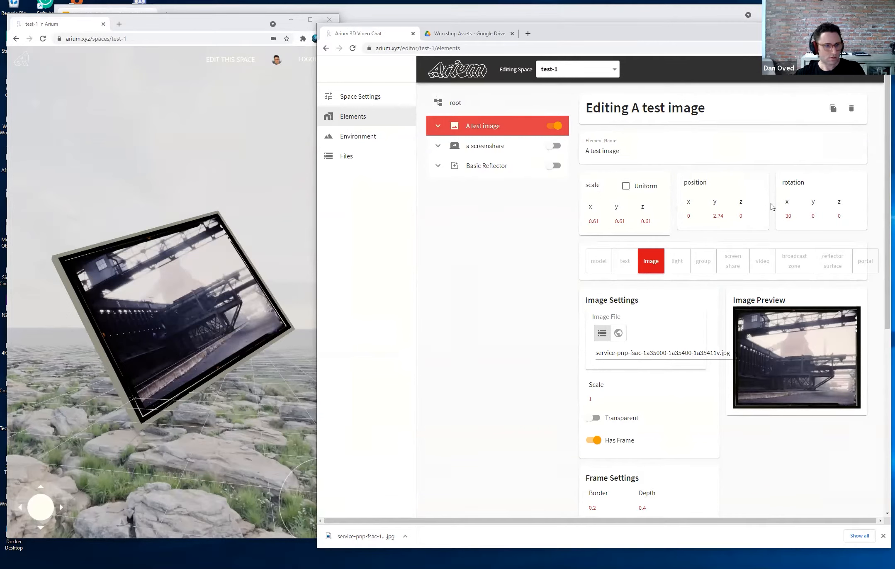
left_click_drag(175, 332, 220, 313)
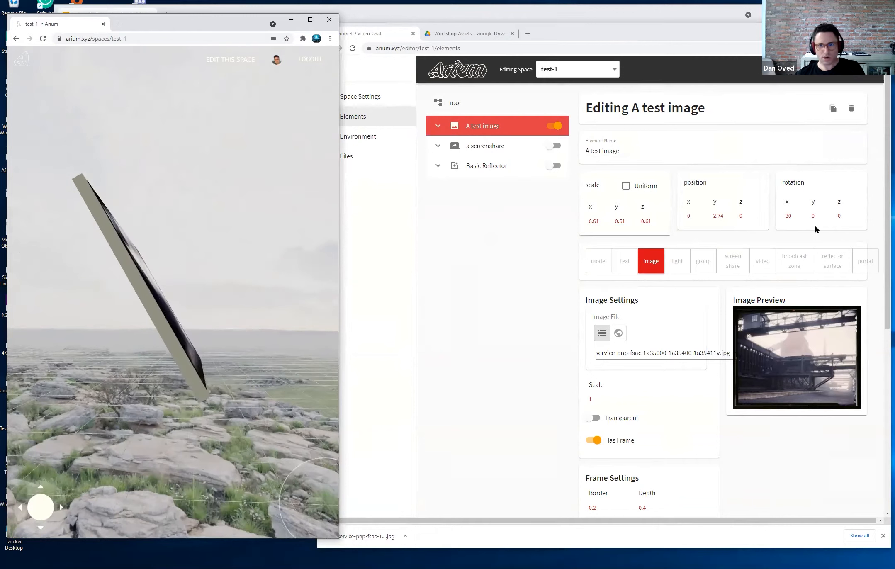
Step: Try X rotations of 45 and 70 on A test image, checking the tilt in the test-1 space
left_click(786, 215)
type("45")
key("Return")
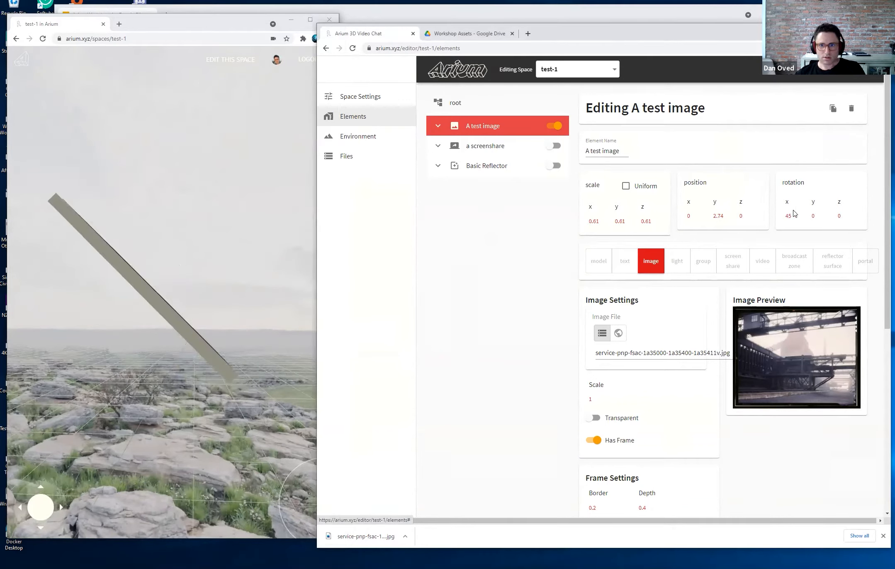
left_click(790, 215)
type("70")
key("Return")
left_click_drag(240, 309, 178, 322)
Step: Set the X rotation of A test image back to 0 and check it in the test-1 space
left_click(786, 215)
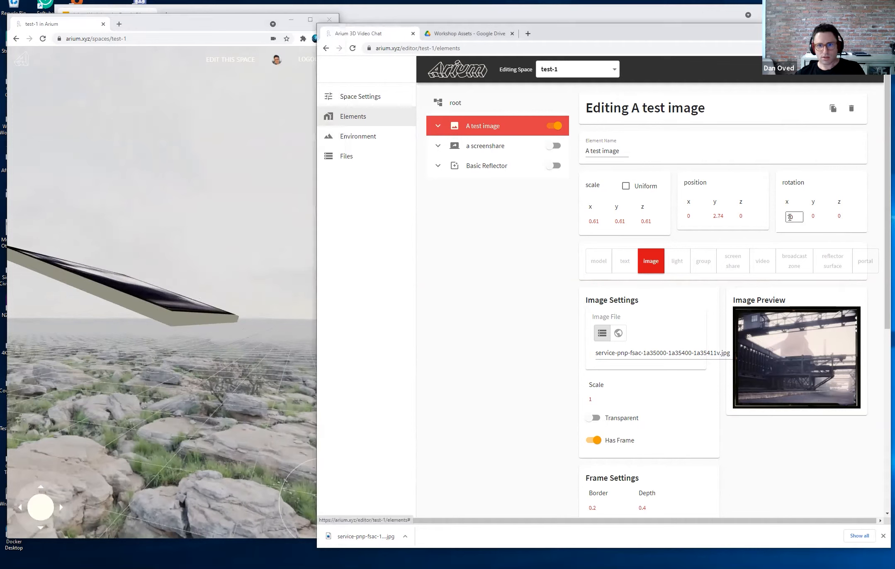
type("0")
key("Return")
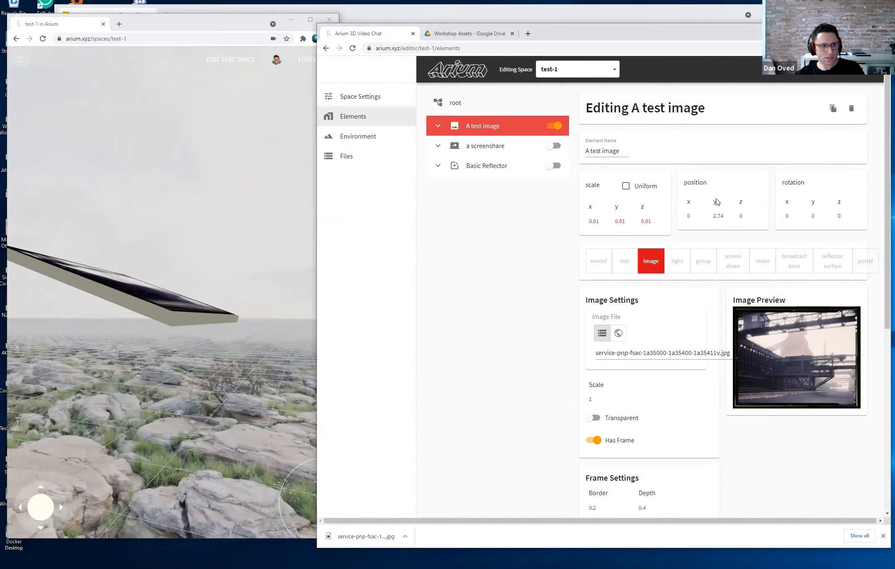
left_click(199, 284)
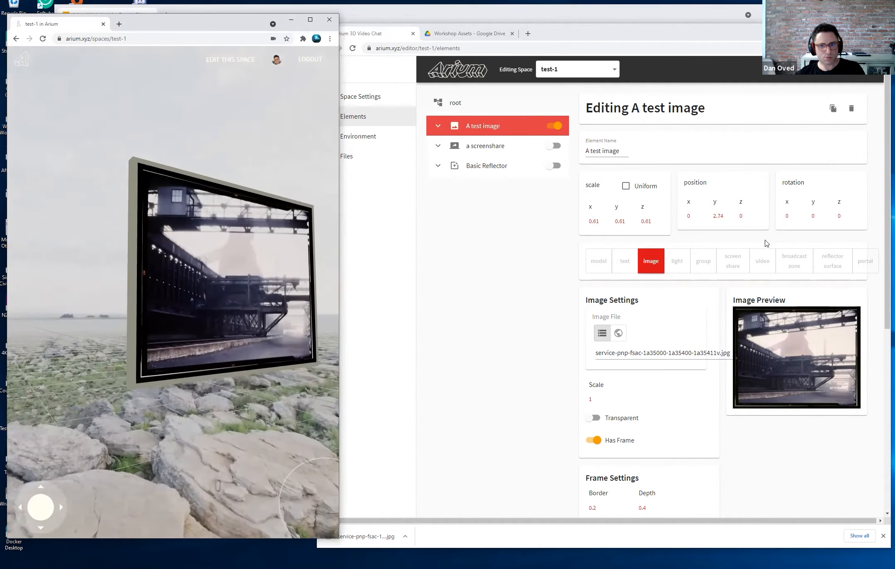
Step: Set the Y position of A test image to 5 and check it in the test-1 space
left_click(718, 215)
type("5")
key("Return")
left_click(142, 378)
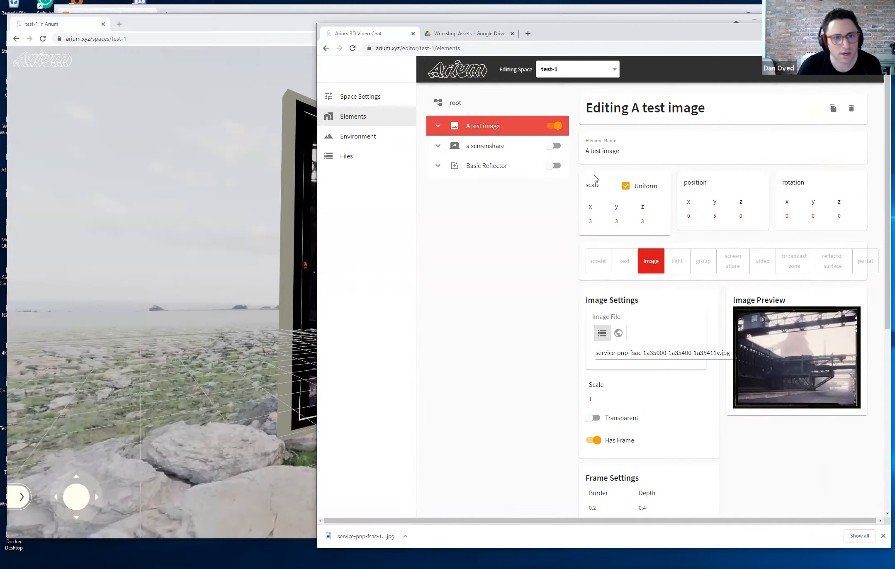
Step: Download the Temple 6 MP4 video from the Videos folder of Workshop Assets in Google Drive to the Downloads folder
left_click(455, 103)
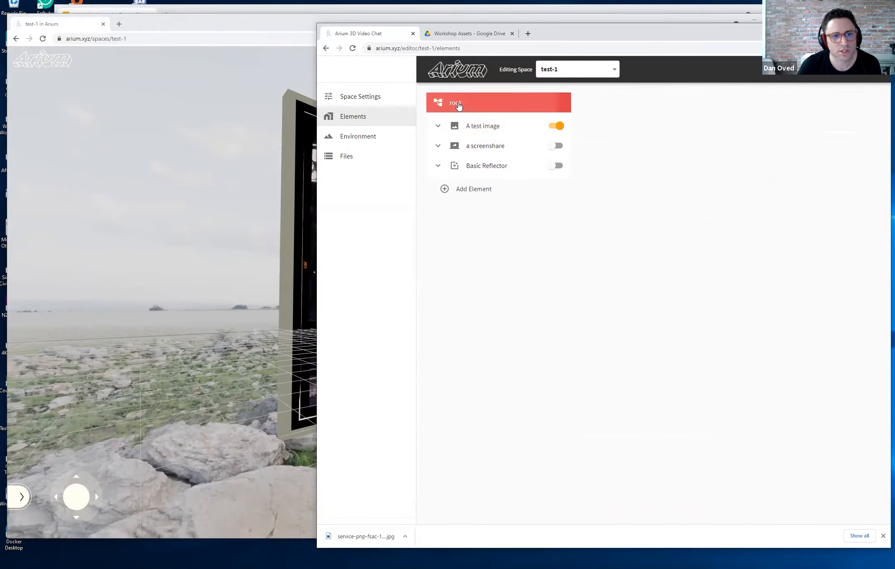
left_click(367, 155)
left_click(460, 36)
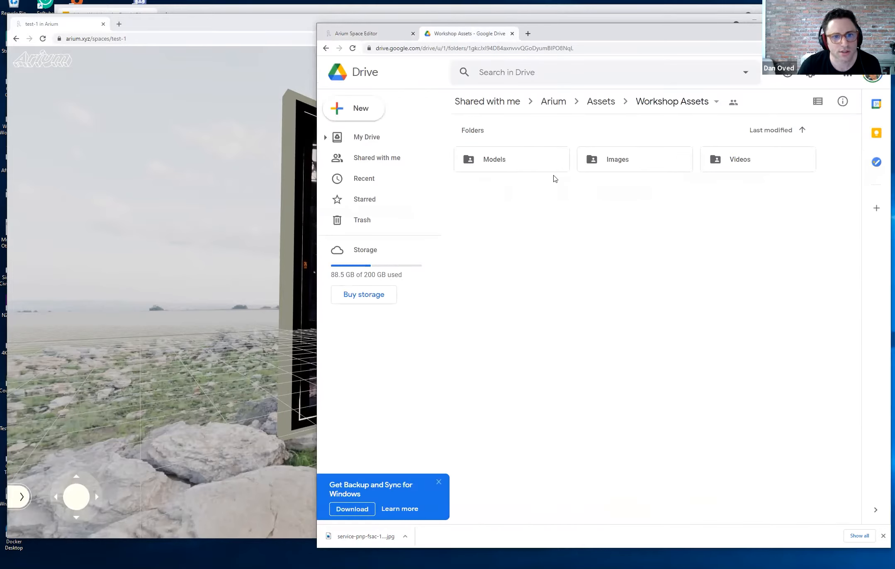
double_click(730, 163)
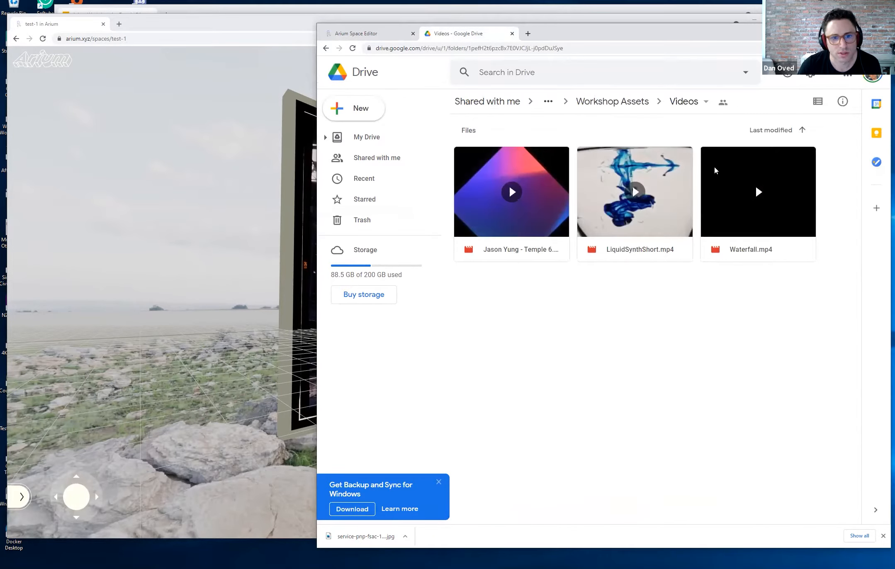
left_click(509, 256)
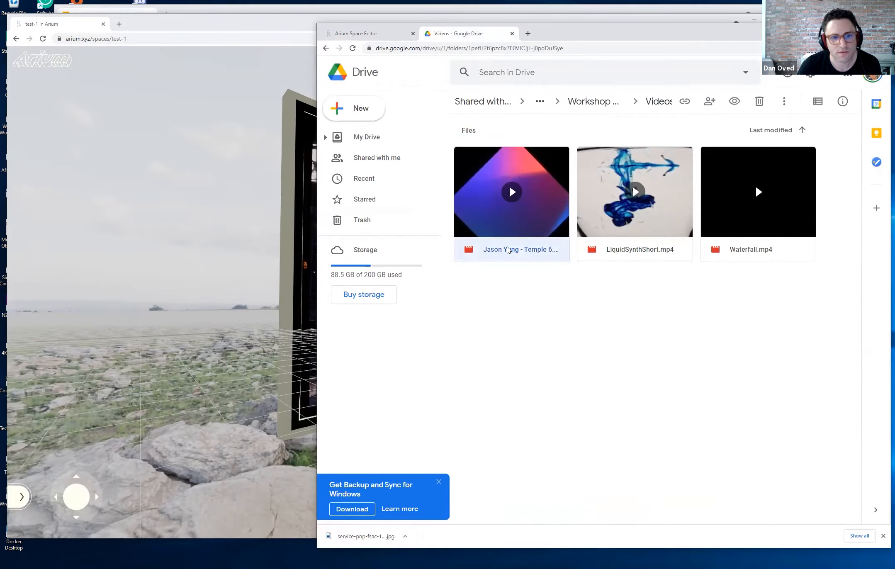
right_click(507, 249)
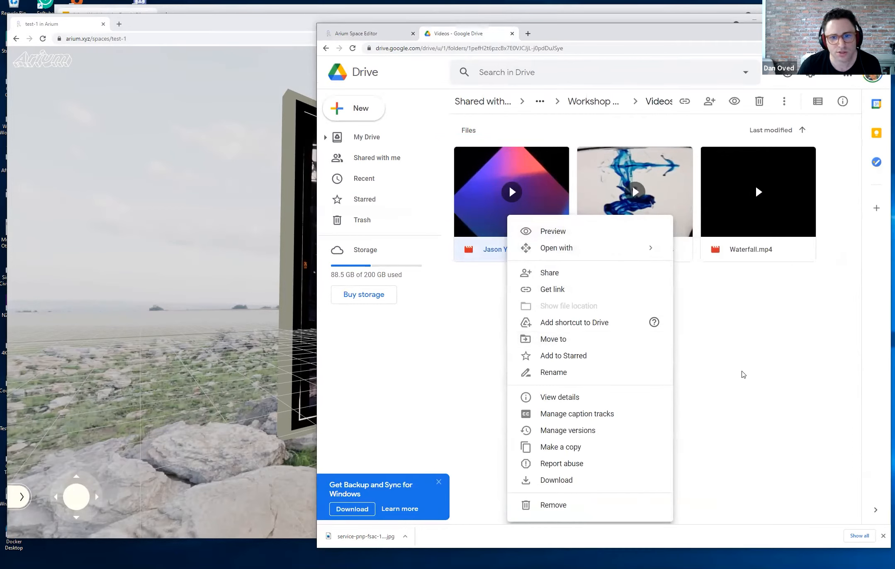
left_click(573, 485)
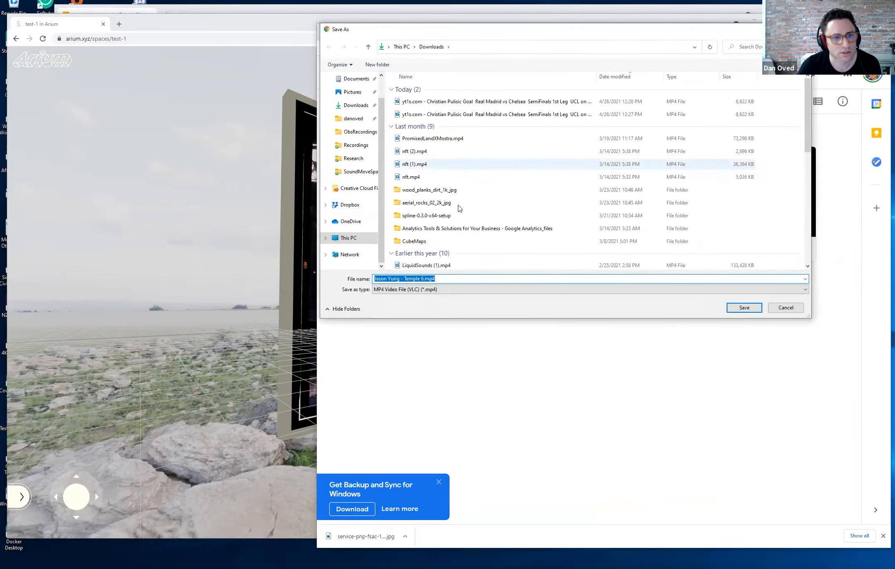
left_click(742, 308)
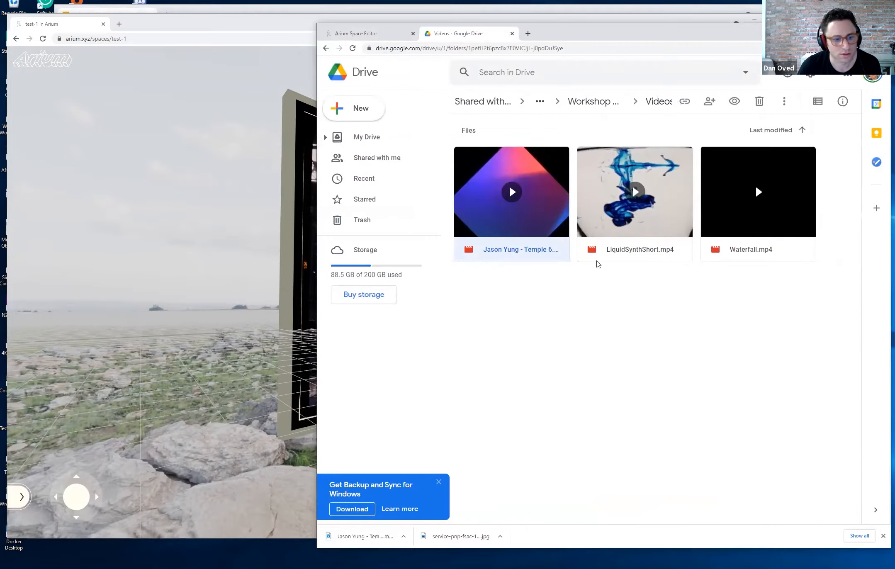
Step: Return to the Arium Space Editor and upload the downloaded Temple 6 MP4 video to the test-1 space's files
left_click(373, 33)
left_click(451, 137)
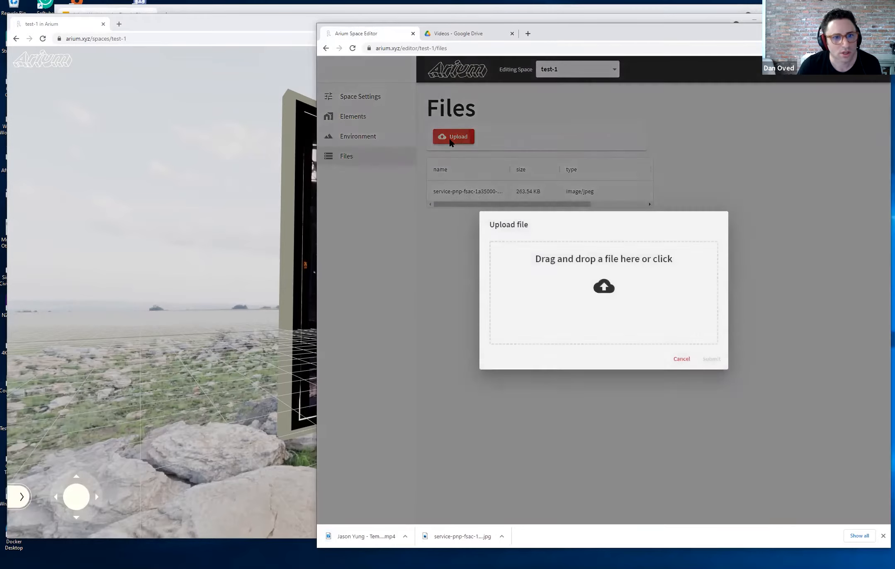
left_click(606, 295)
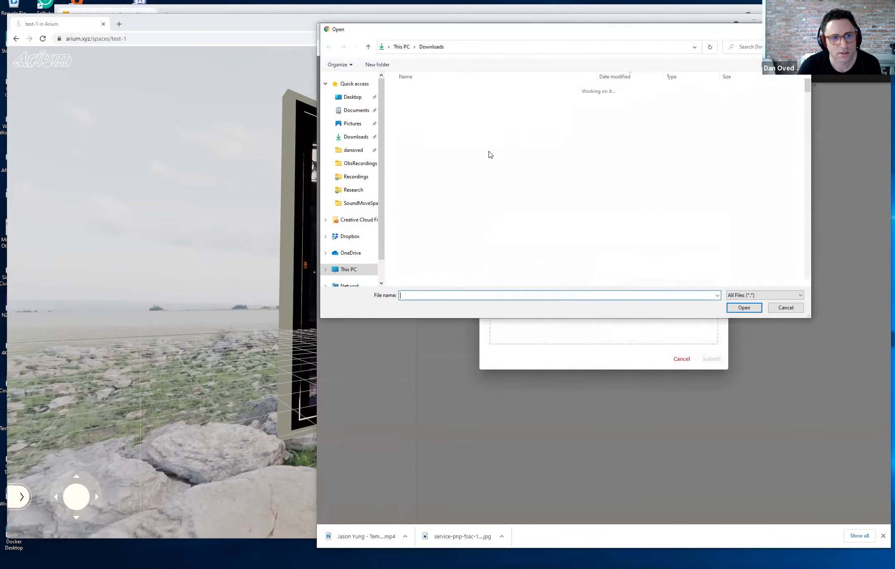
left_click(485, 102)
left_click(740, 309)
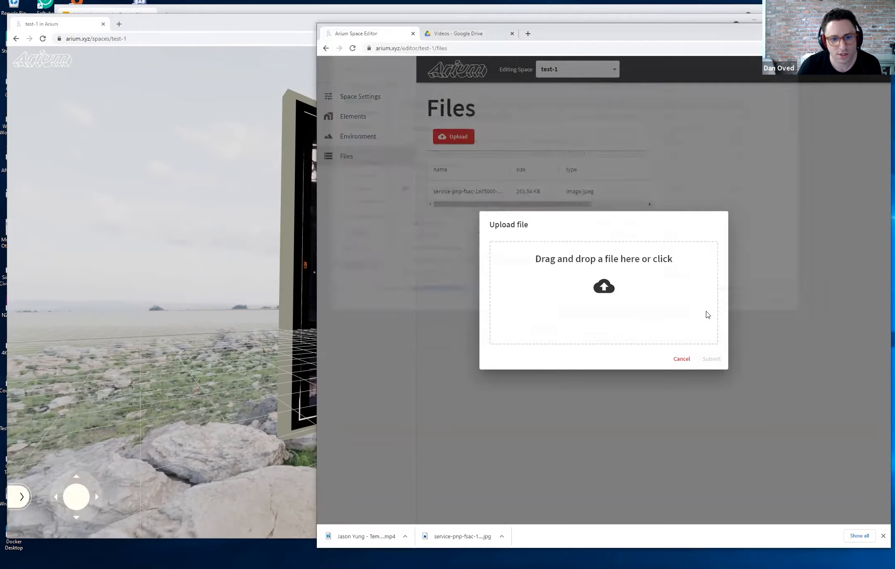
left_click(718, 399)
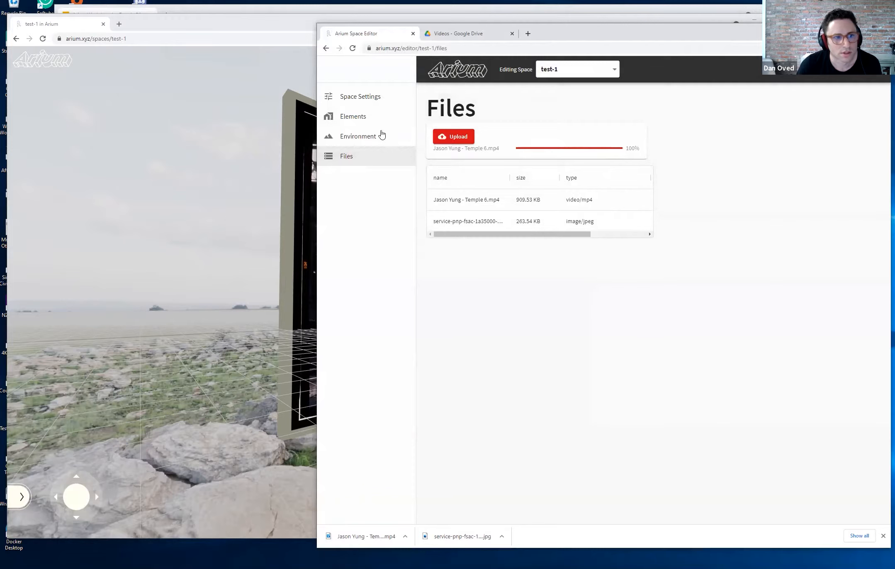
Step: Add a new video element under root, named with the video artist's full name followed by ArtVid, without spaces
left_click(372, 118)
left_click(362, 156)
left_click(359, 118)
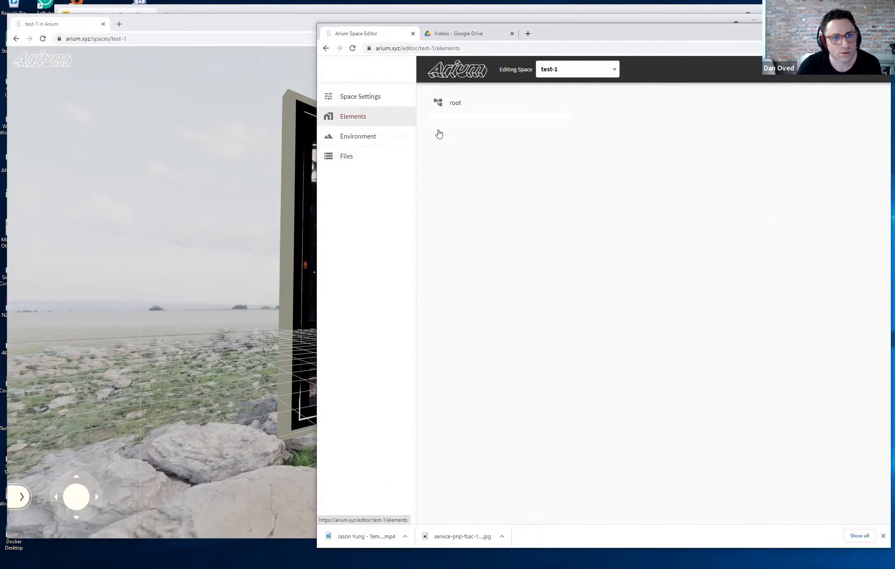
left_click(461, 106)
left_click(468, 192)
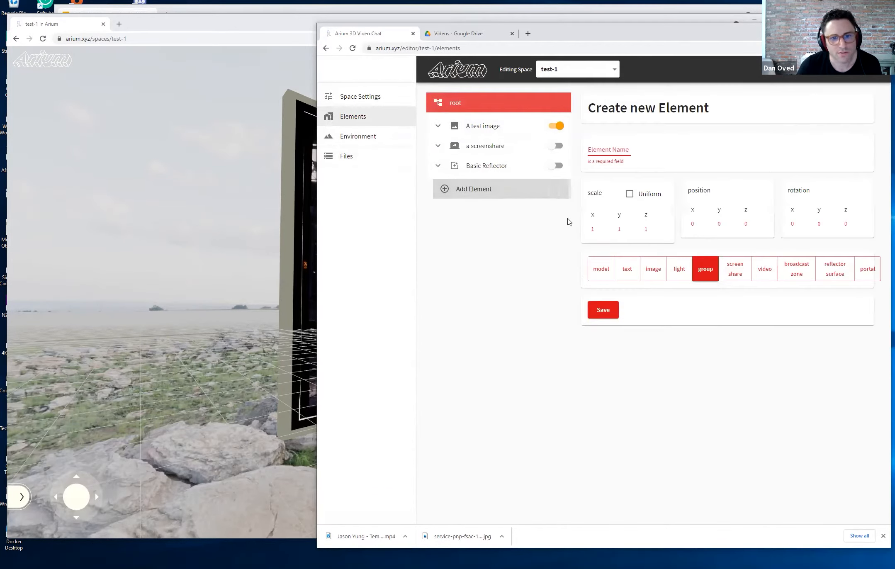
left_click(748, 260)
left_click(617, 148)
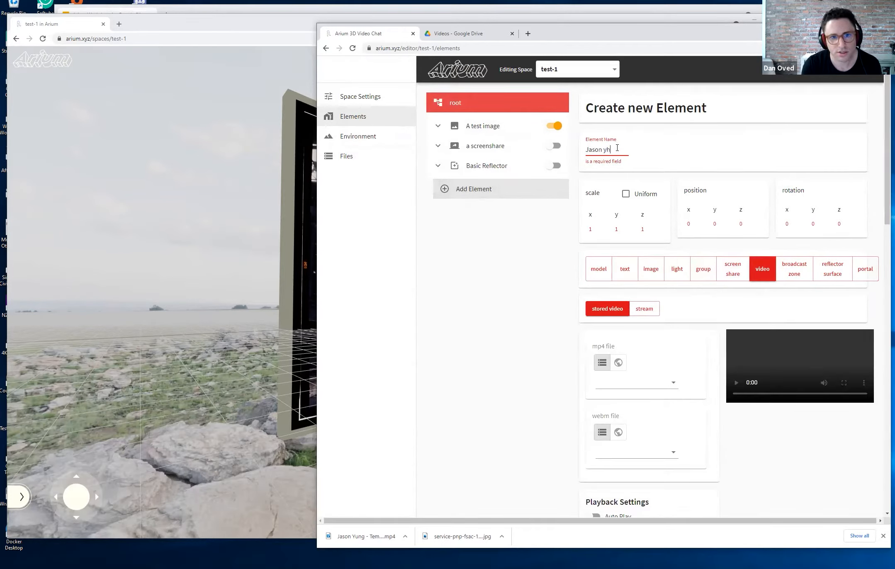
type("JasonYungArtVid")
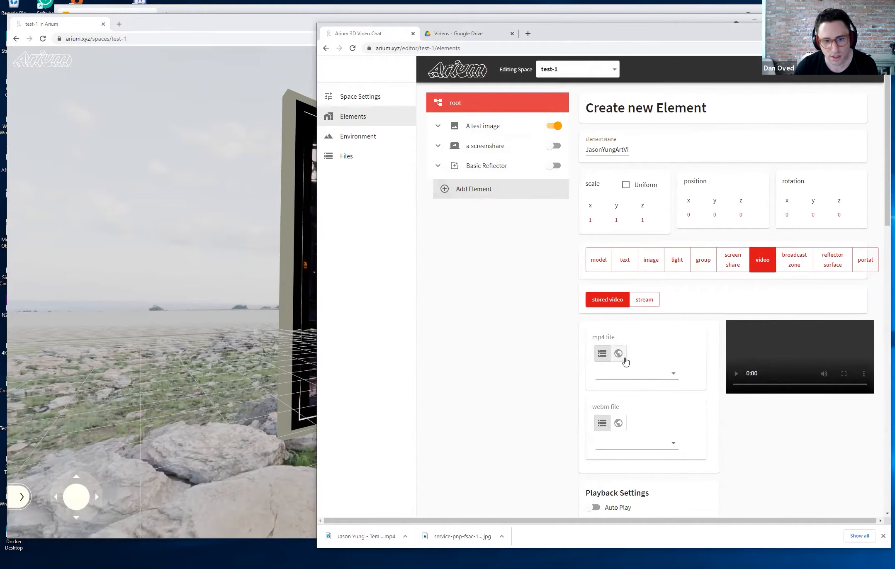
Step: Assign the uploaded Temple 6 file as the new element's stored MP4 video and save the element
left_click(627, 375)
left_click(631, 385)
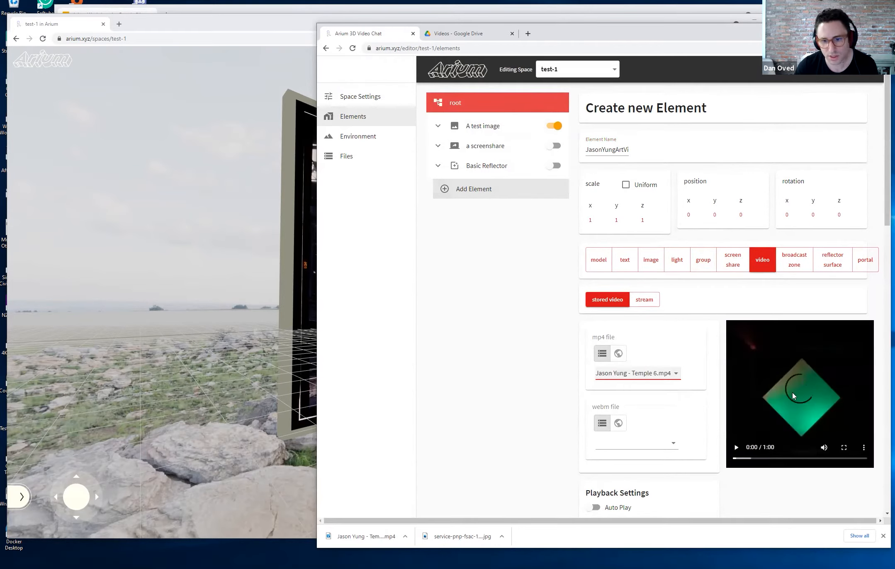
scroll(669, 412, "down", 1)
scroll(670, 411, "down", 15)
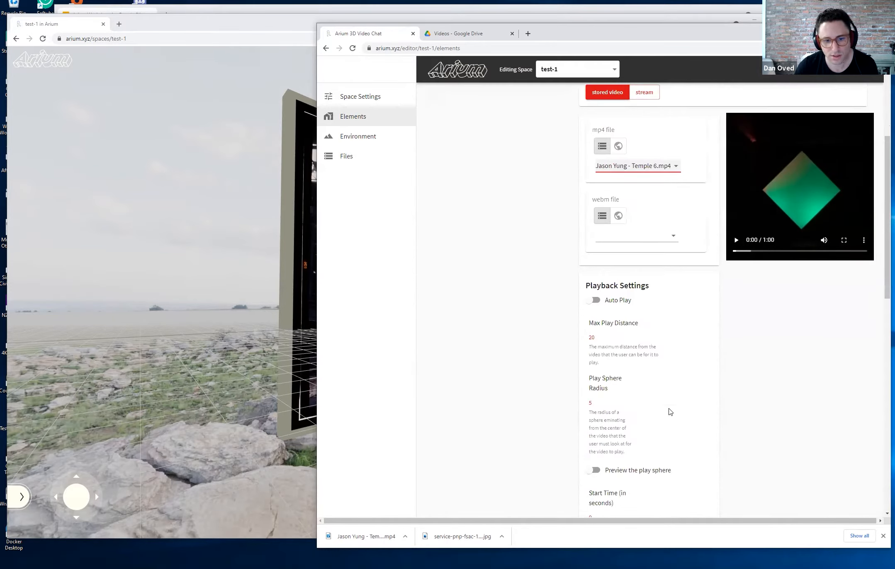
left_click(601, 485)
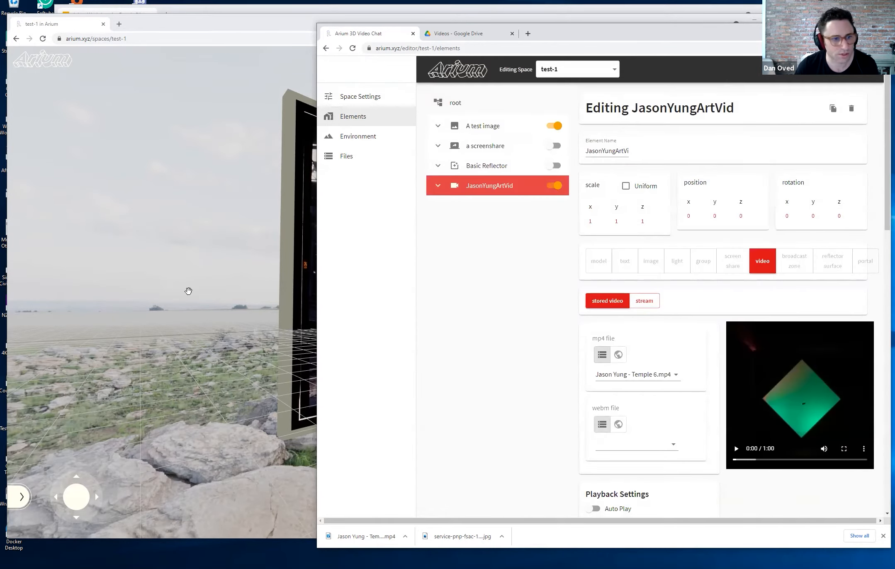
Step: Narrow the editor window and hide A test image, which blocks the new video in the test-1 space
left_click(188, 291)
left_click_drag(521, 309, 826, 311)
key("w")
left_click_drag(529, 255, 484, 291)
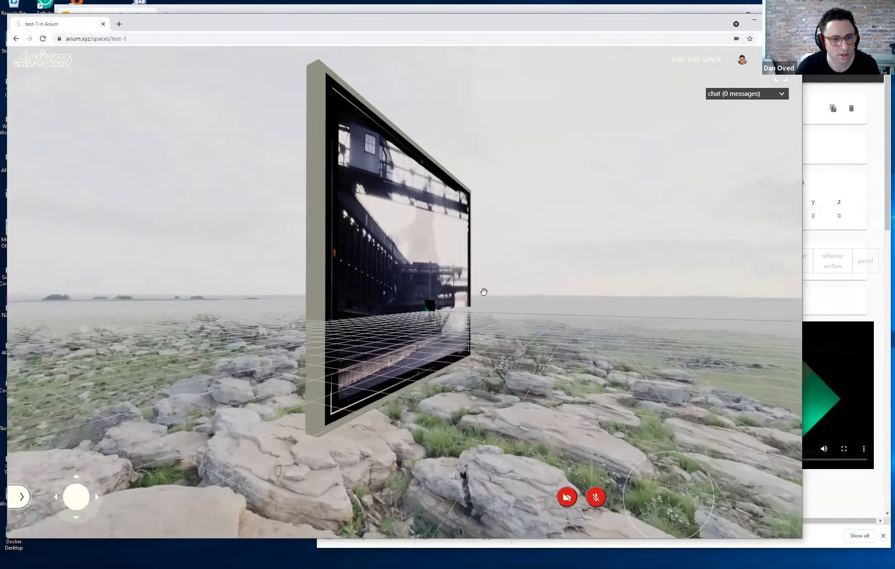
key("w")
left_click(813, 293)
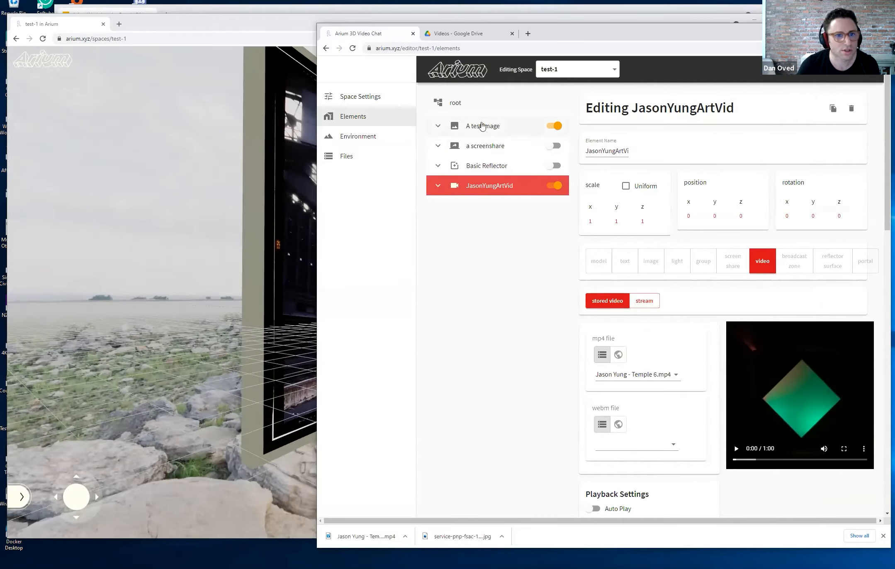
left_click(534, 133)
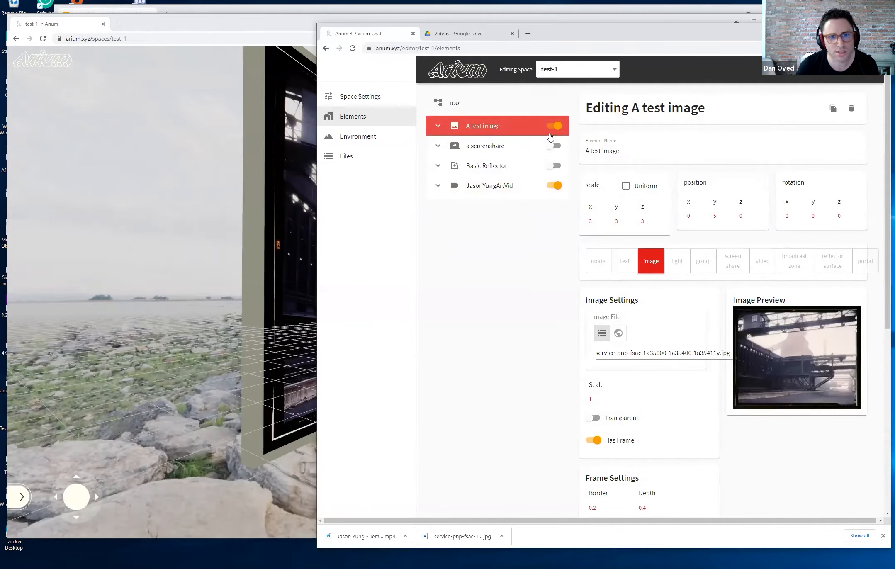
left_click_drag(220, 230, 245, 235)
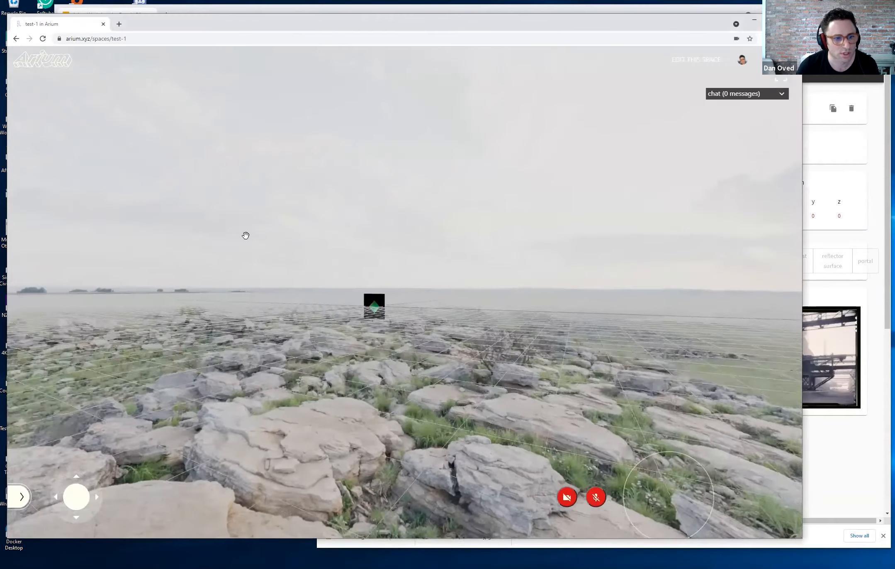
left_click(838, 296)
left_click(556, 129)
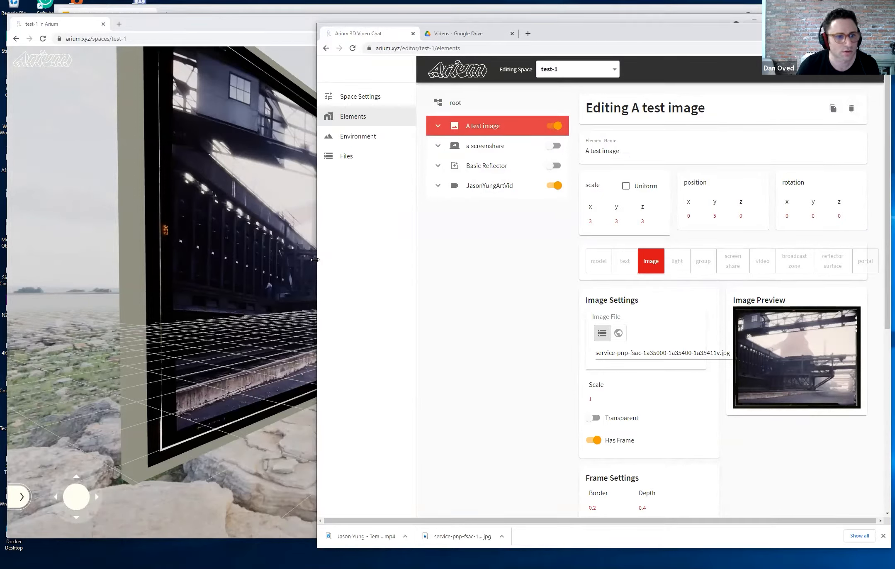
left_click_drag(314, 259, 452, 260)
left_click(668, 131)
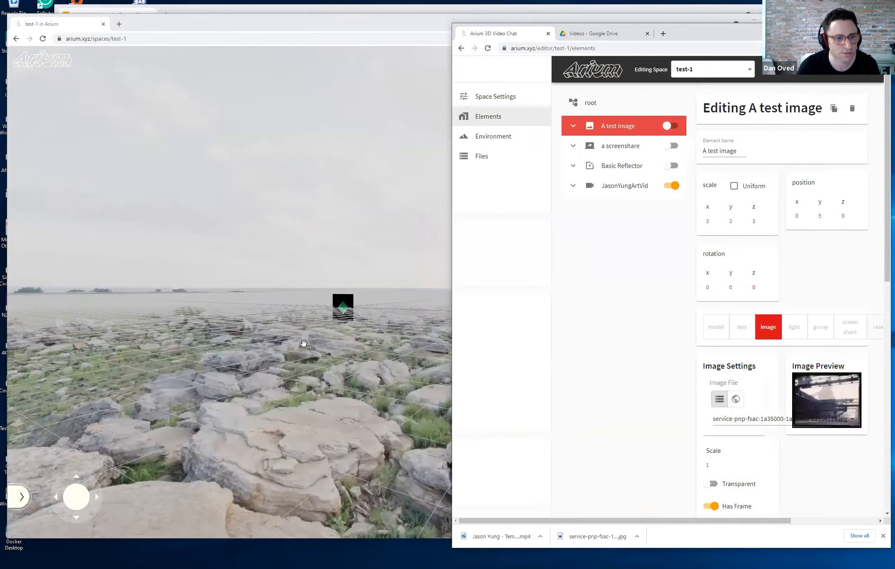
Step: Select the art video in the test-1 space, enlarge it to a scale of about 2.8 and raise it to about y 3.25
left_click(304, 343)
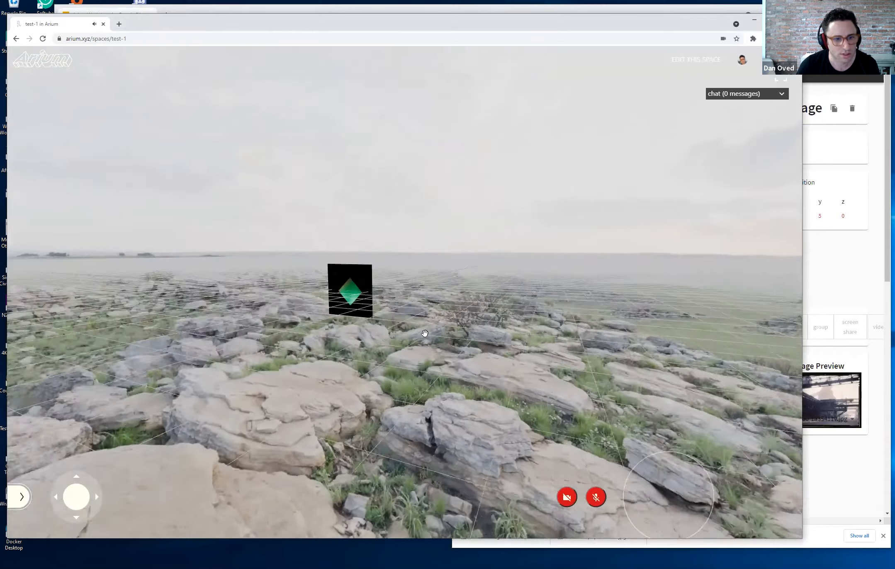
left_click(436, 317)
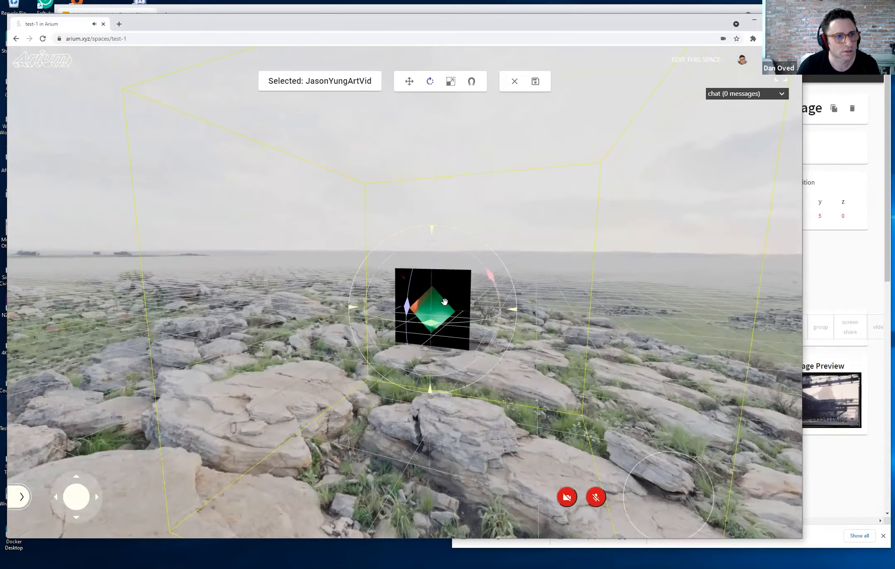
left_click(451, 82)
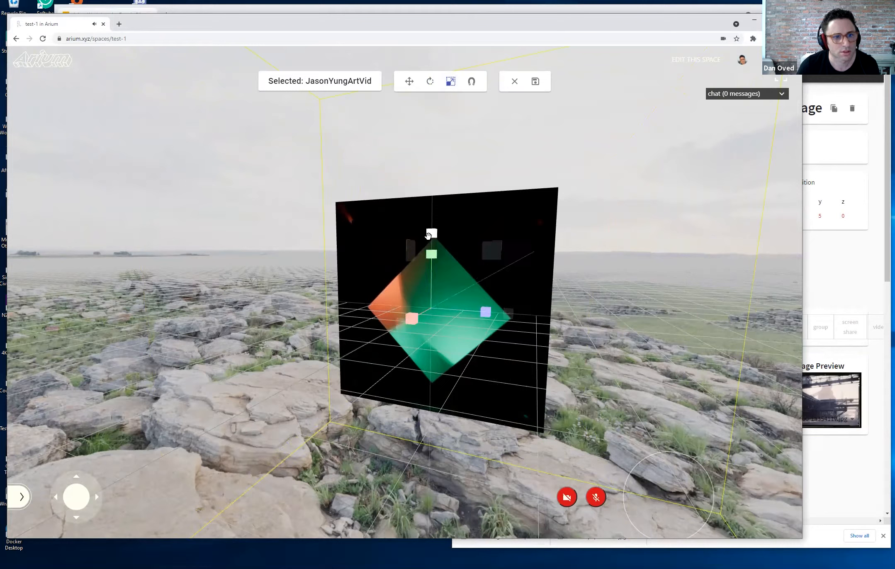
left_click(409, 81)
left_click_drag(432, 244, 447, 155)
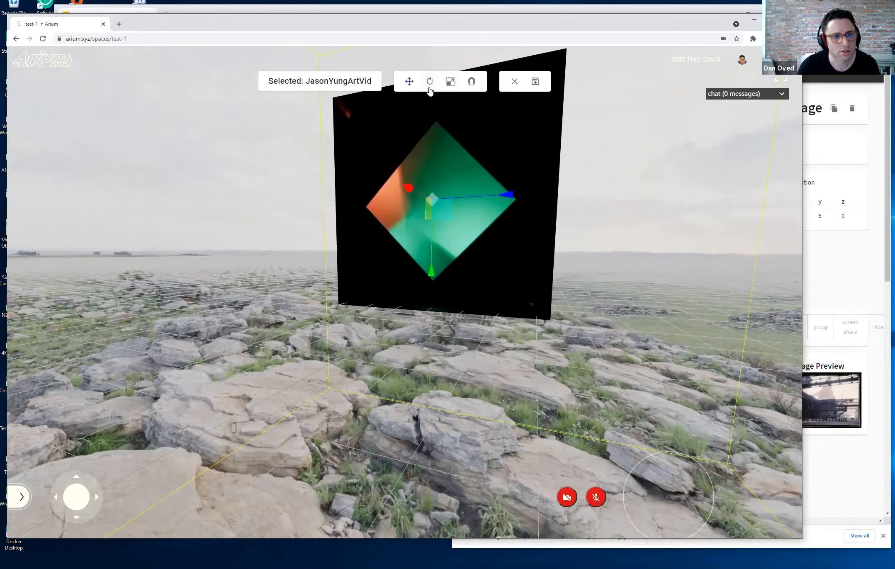
Step: Rotate the art video to about 41 degrees around its vertical axis, save the placement and check it in the space
left_click(430, 82)
mouse_move(512, 196)
left_mouse_down()
mouse_move(459, 191)
mouse_move(511, 179)
left_mouse_up()
left_click(540, 82)
key("d")
key("w")
left_click_drag(526, 245, 505, 241)
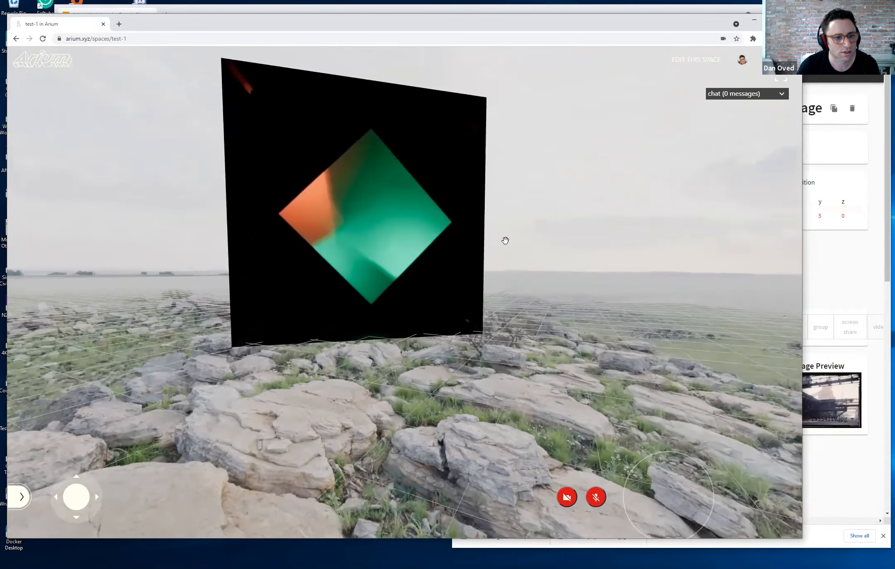
key("w")
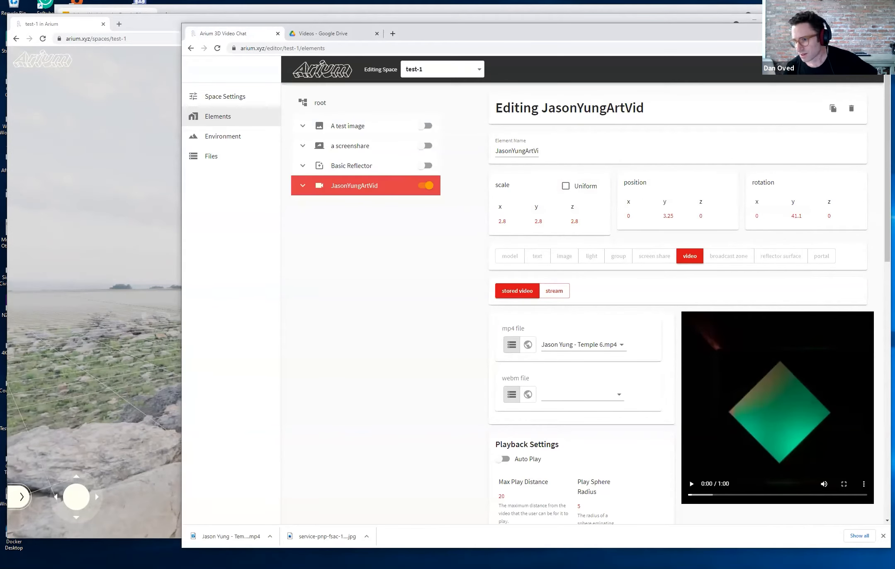
left_click(148, 274)
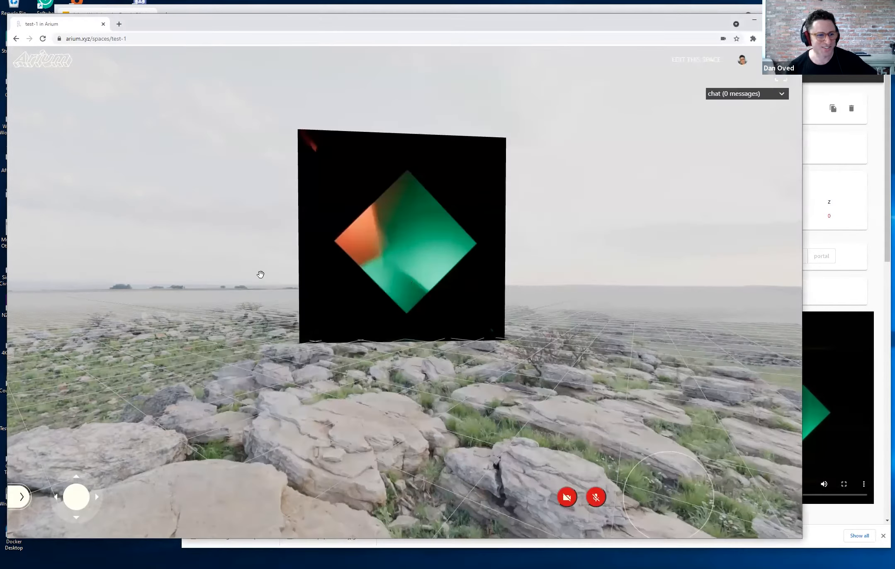
Step: Return to the editor and enable Auto Play in the art video element's playback settings
left_click(856, 518)
scroll(679, 425, "down", 5)
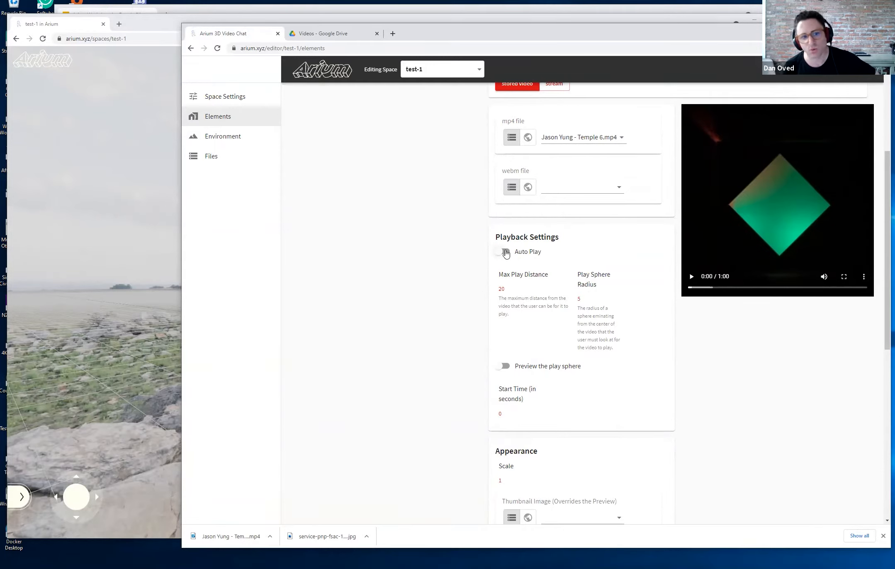
scroll(506, 253, "up", 1)
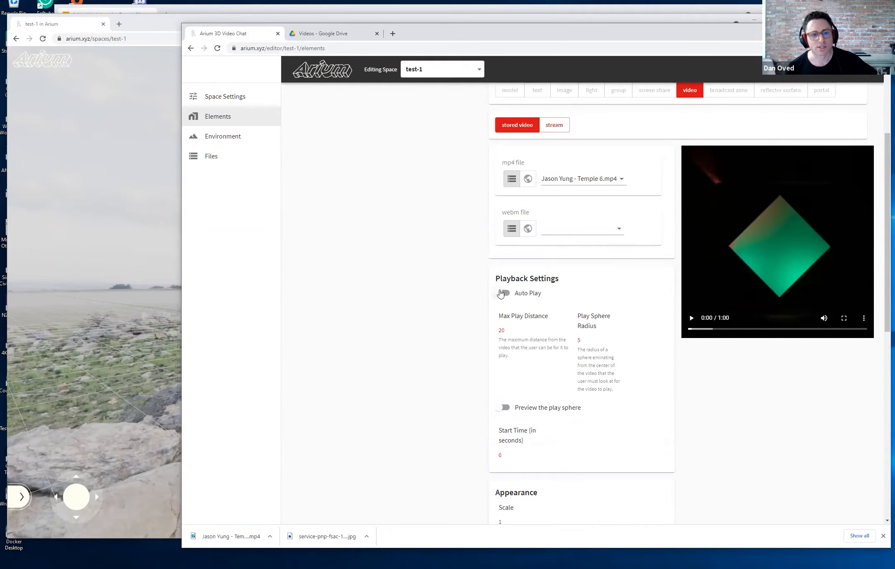
left_click(502, 293)
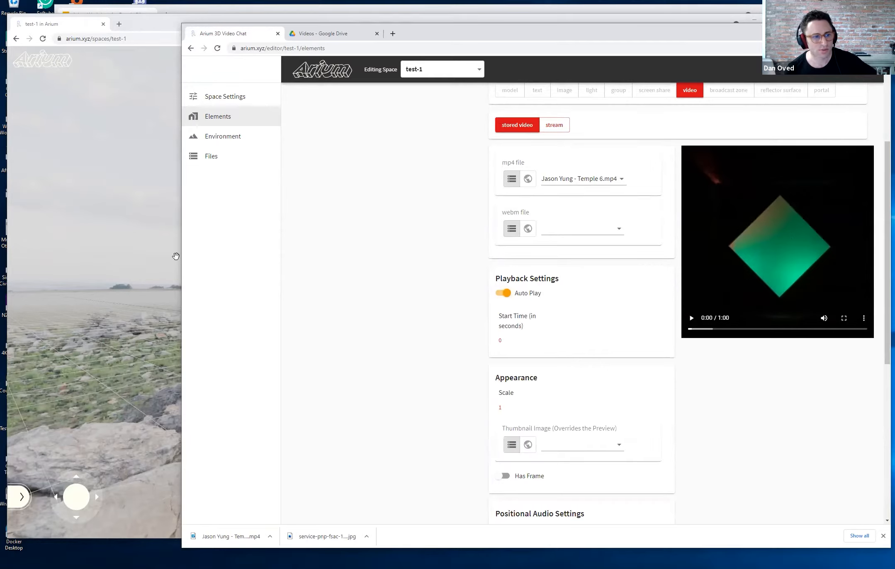
Step: Walk around the art video in the test-1 space, checking its automatic playback from different distances and angles
left_click(154, 254)
left_click_drag(212, 251, 416, 281)
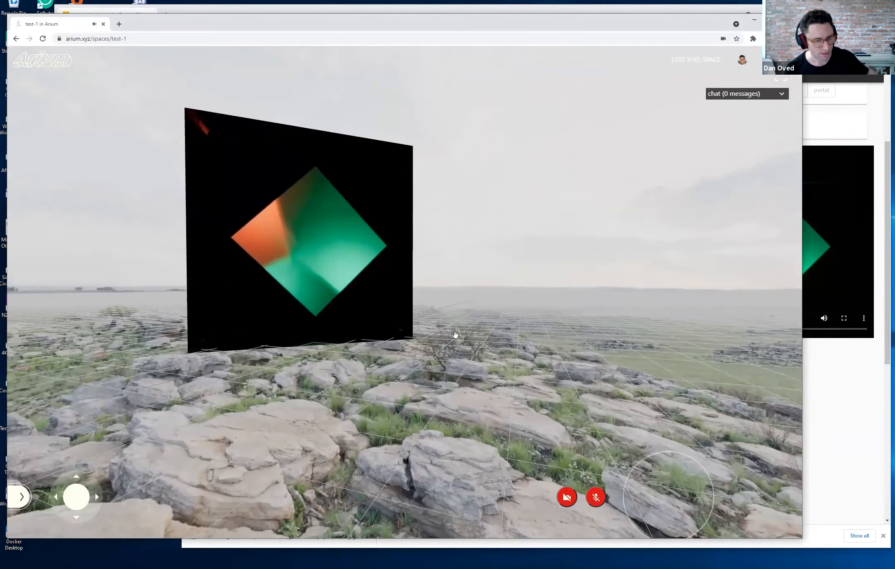
key("w")
key("a")
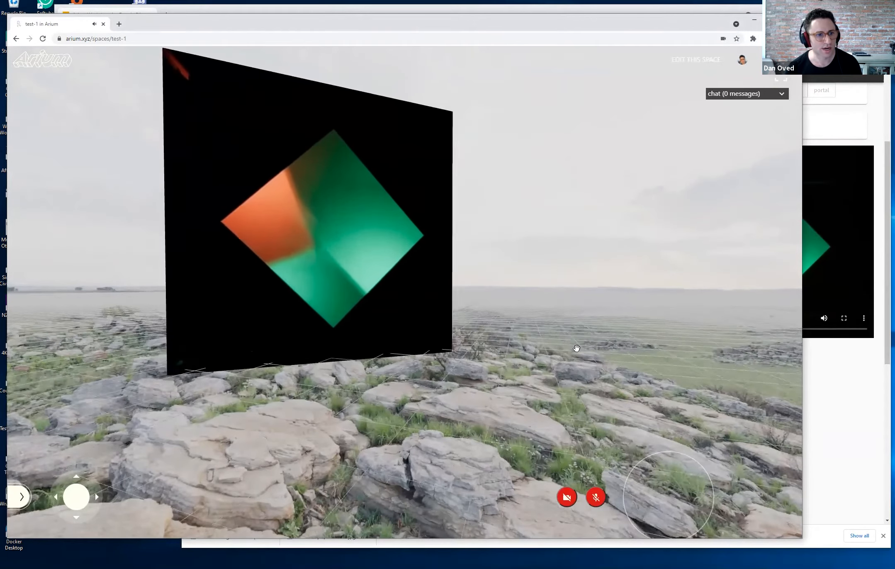
key("s")
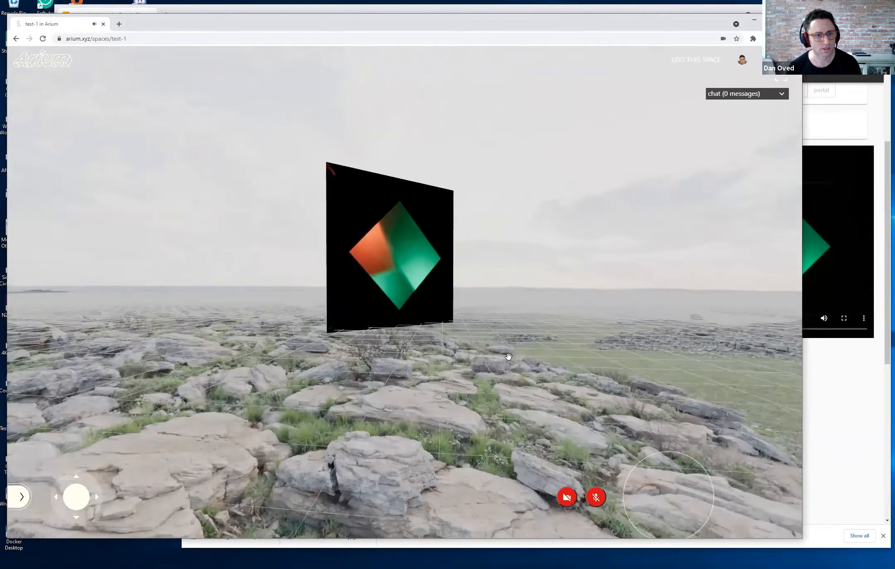
key("s")
key("a")
left_click_drag(509, 357, 544, 362)
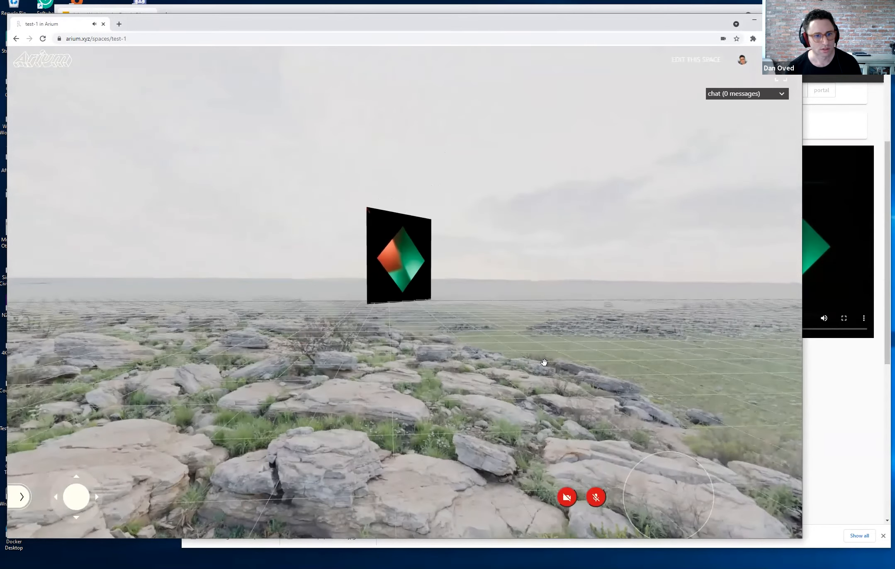
key("w")
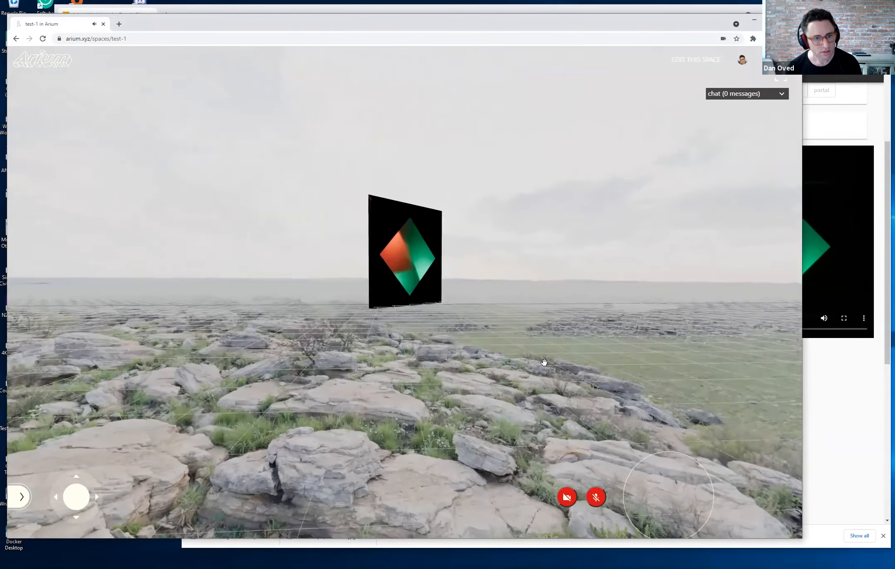
key("w")
key("d")
key("s")
key("a")
key("s")
key("w")
key("d")
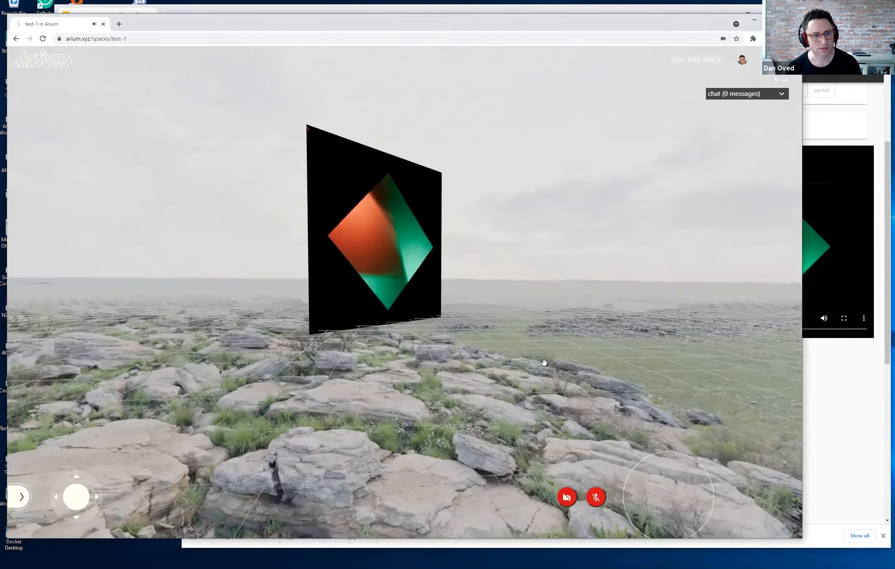
key("w")
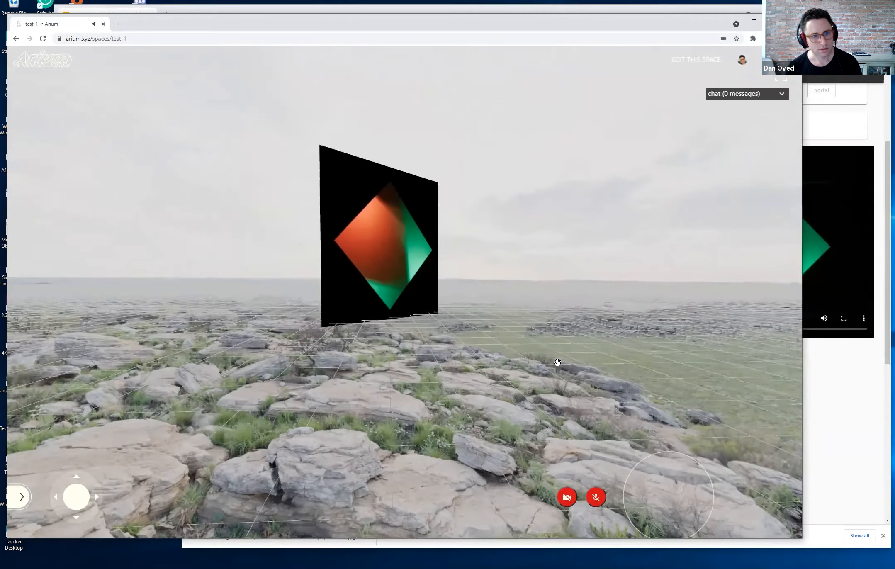
Step: Go back to the Videos folder in Google Drive and preview Waterfall.mp4
left_click(819, 433)
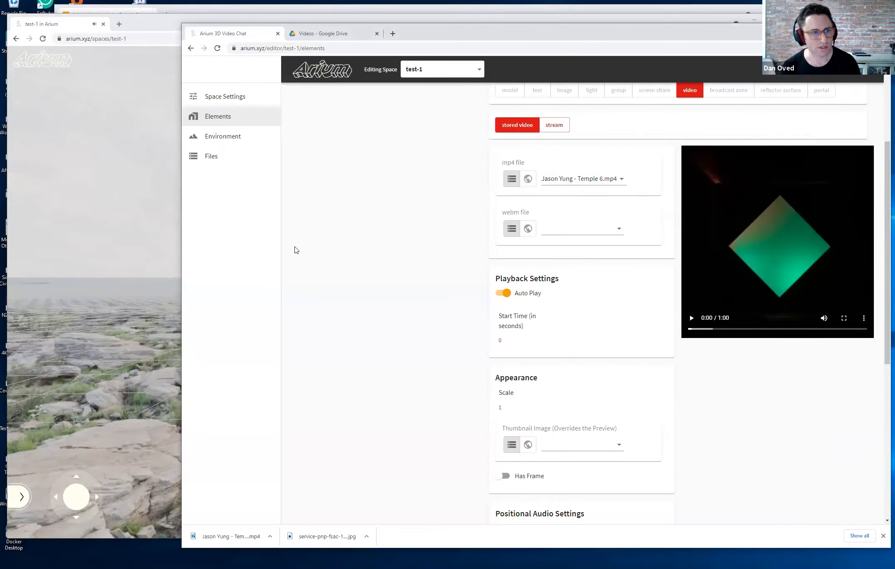
scroll(296, 250, "up", 4)
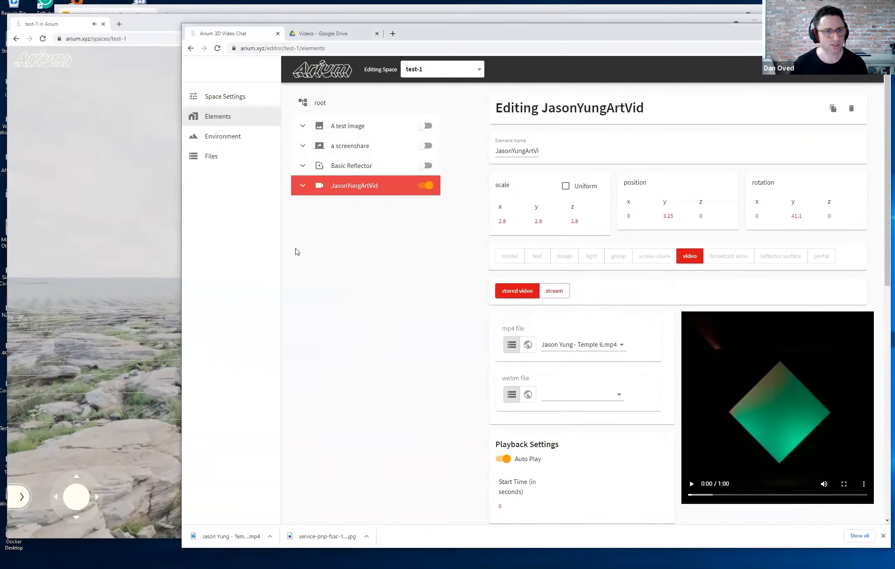
left_click(220, 161)
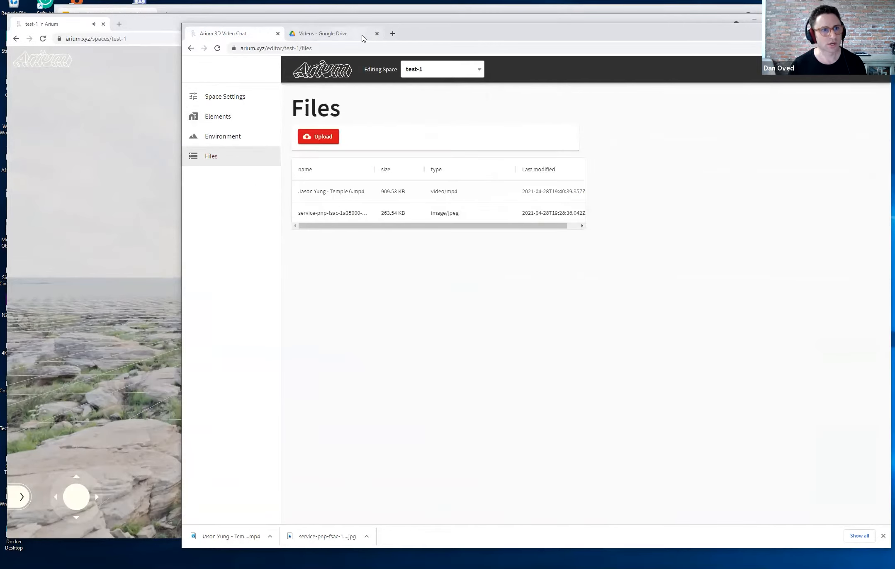
left_click(361, 34)
left_click(636, 264)
right_click(630, 211)
double_click(629, 194)
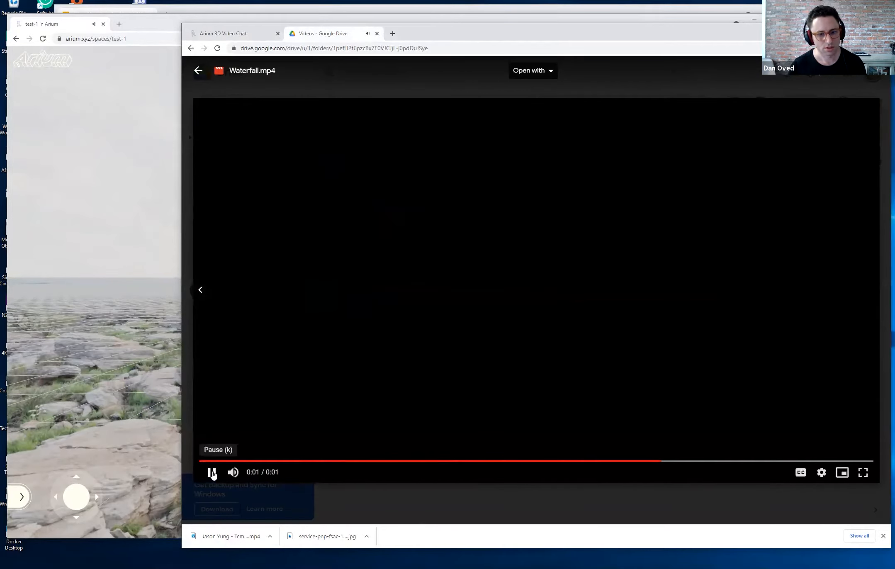
left_click(356, 506)
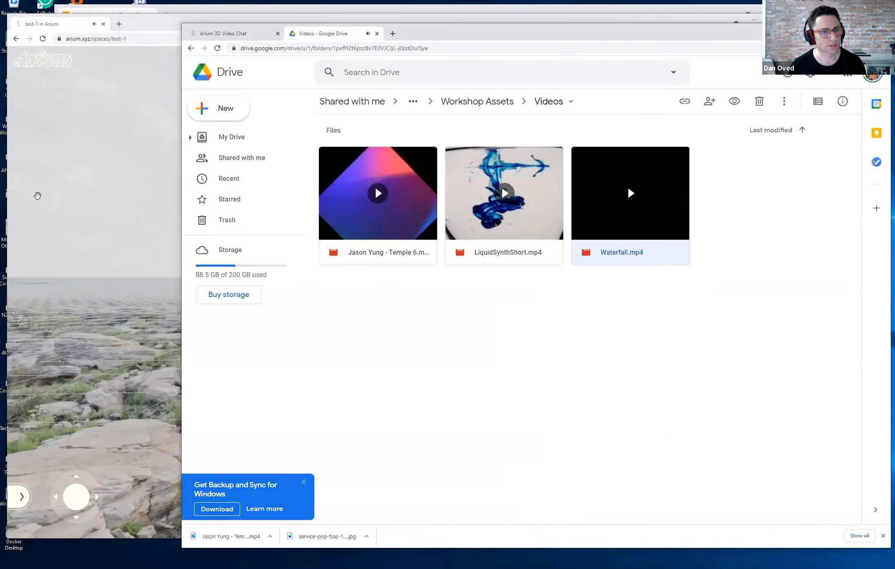
Step: Download LiquidSynthShort.mp4 from the Workshop Assets Videos folder to Downloads
left_click(517, 255)
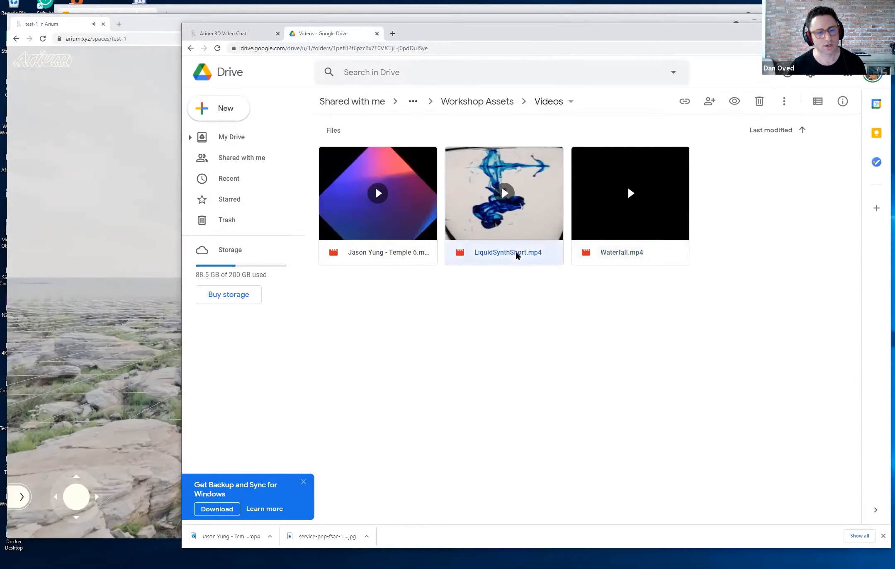
right_click(517, 255)
left_click(580, 479)
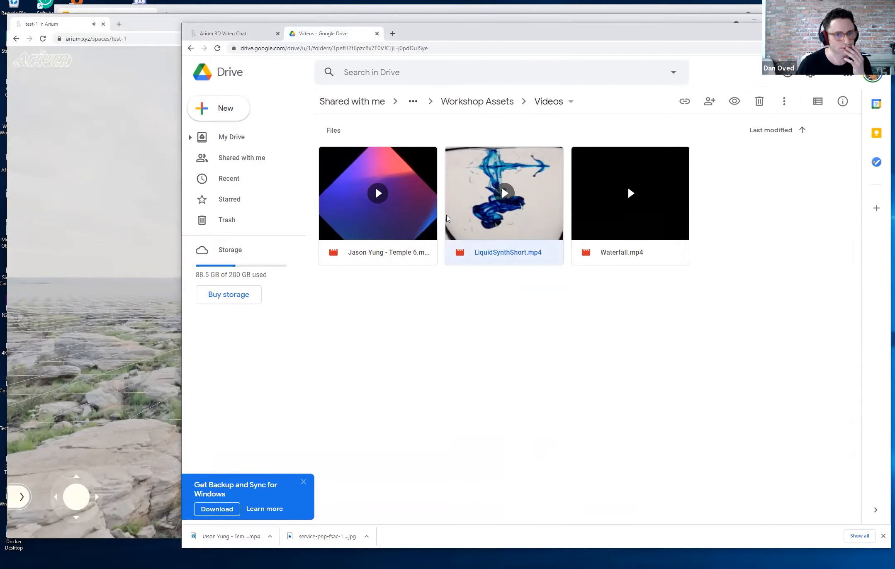
left_click(609, 307)
Step: Return to the Arium editor and upload LiquidSynthShort.mp4 from Downloads to the test-1 space's files
left_click(251, 34)
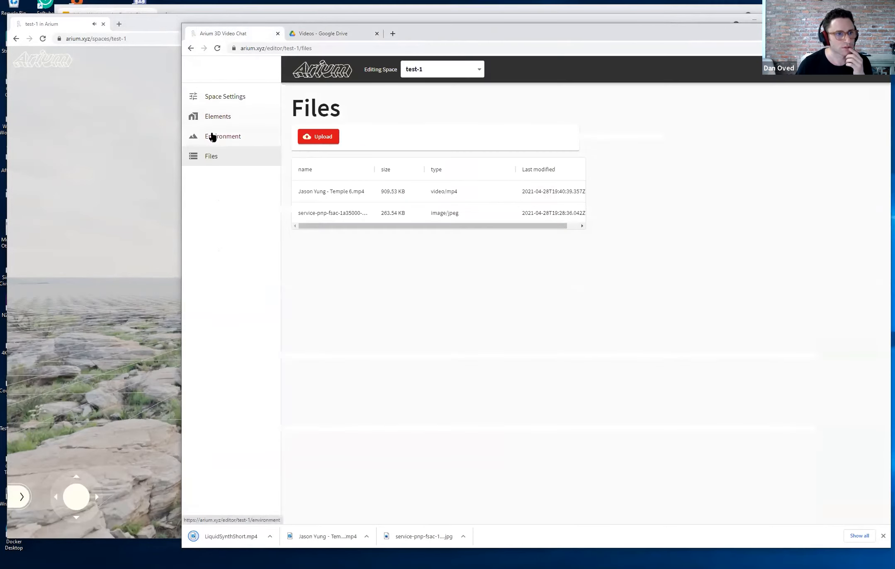
left_click(321, 136)
left_click(550, 294)
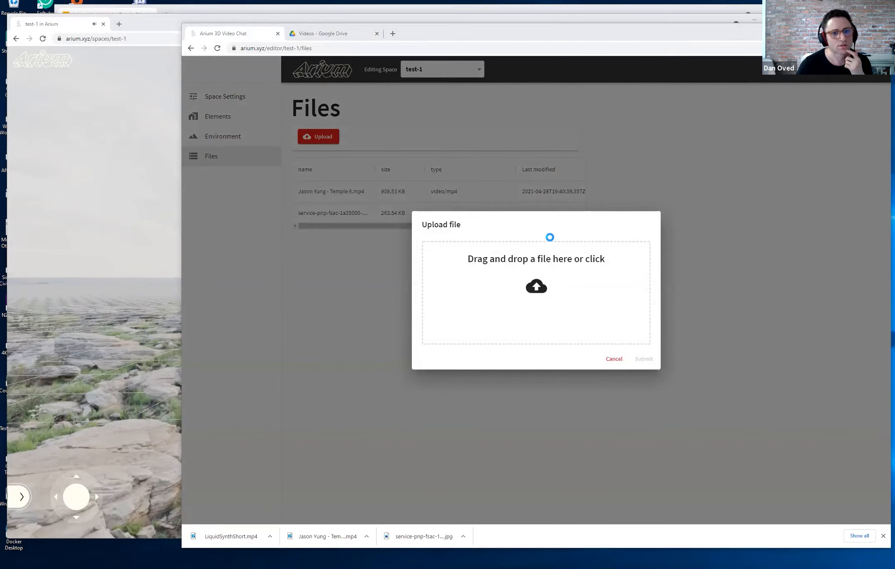
left_click(291, 101)
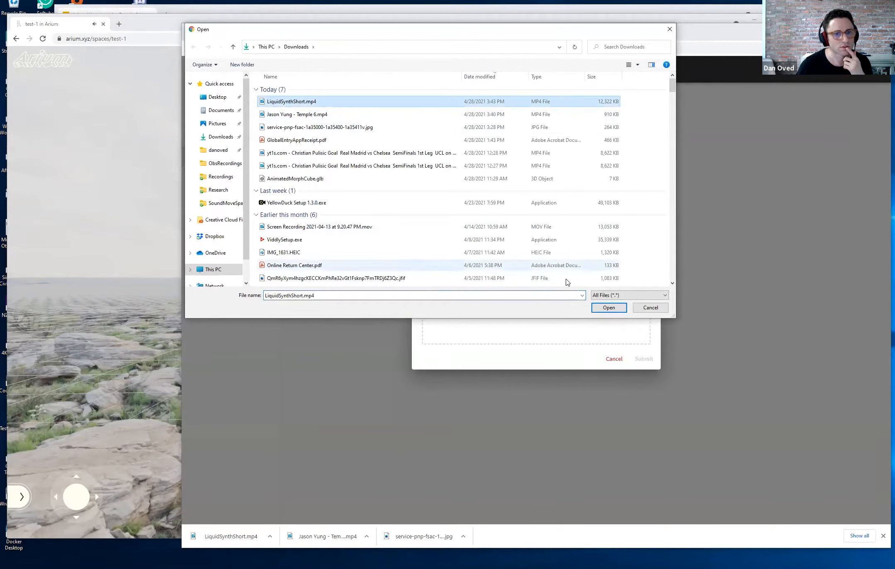
left_click(608, 307)
left_click(642, 395)
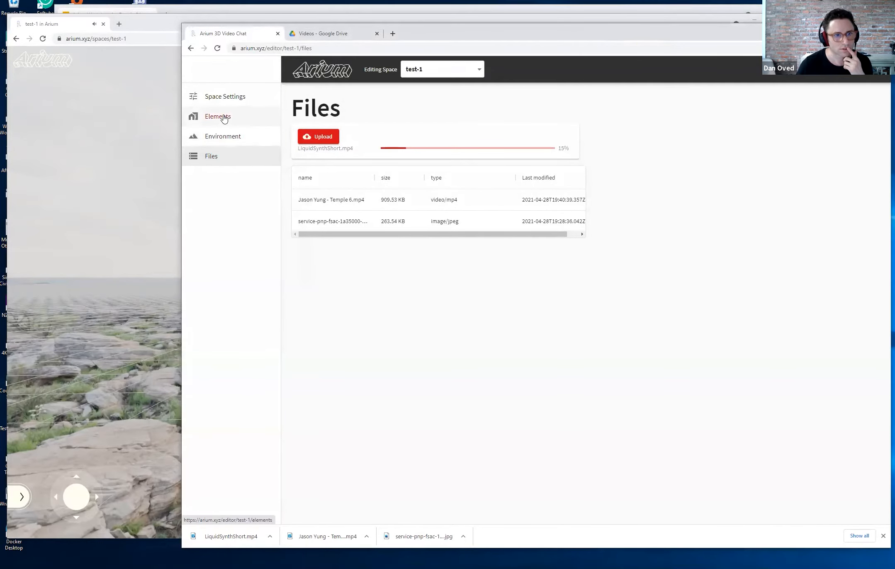
left_click(95, 161)
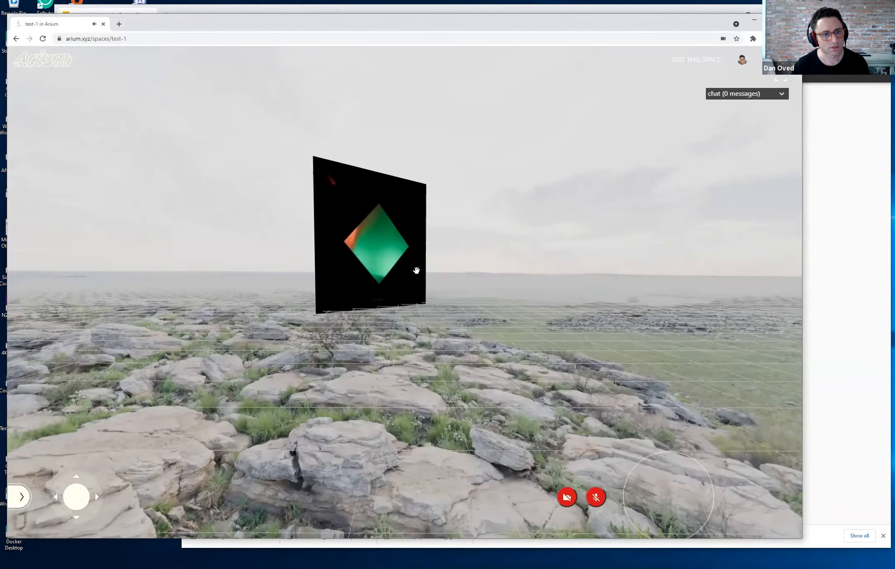
key("d")
key("w")
key("s")
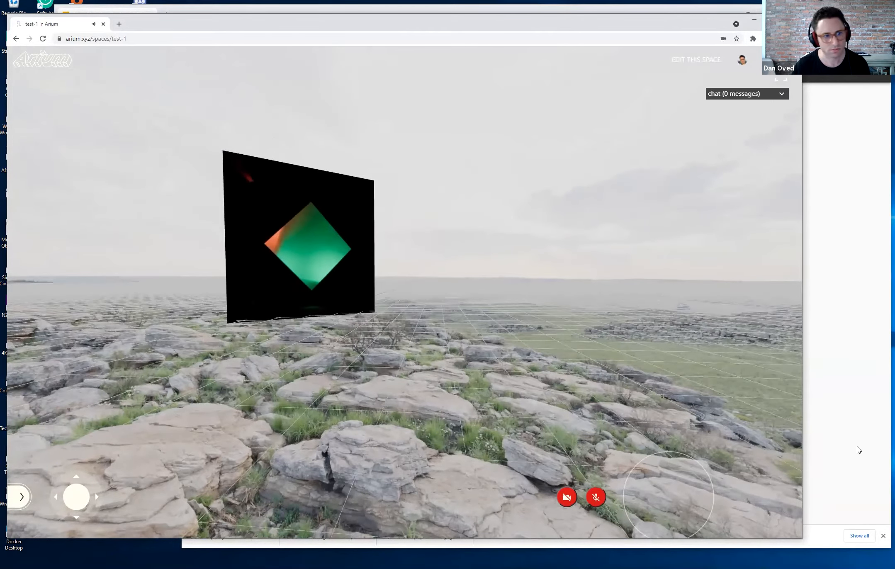
Step: Replace the art video element's stored MP4 file with LiquidSynthShort.mp4 and view the result in the test-1 space
left_click(858, 450)
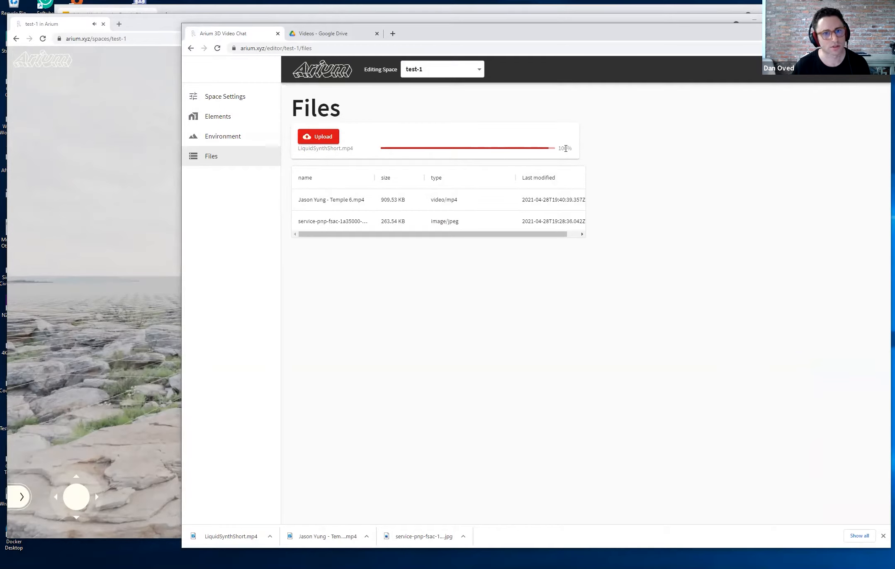
left_click(206, 117)
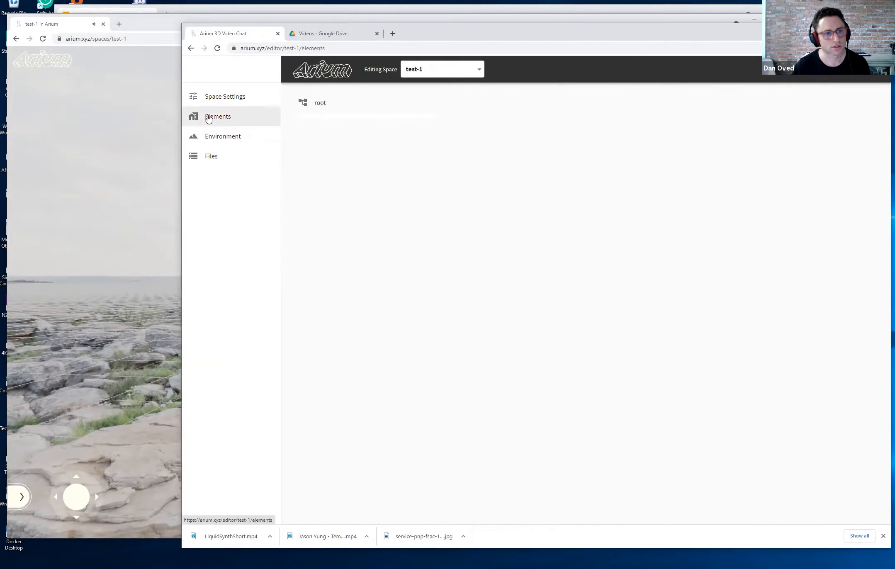
left_click(340, 166)
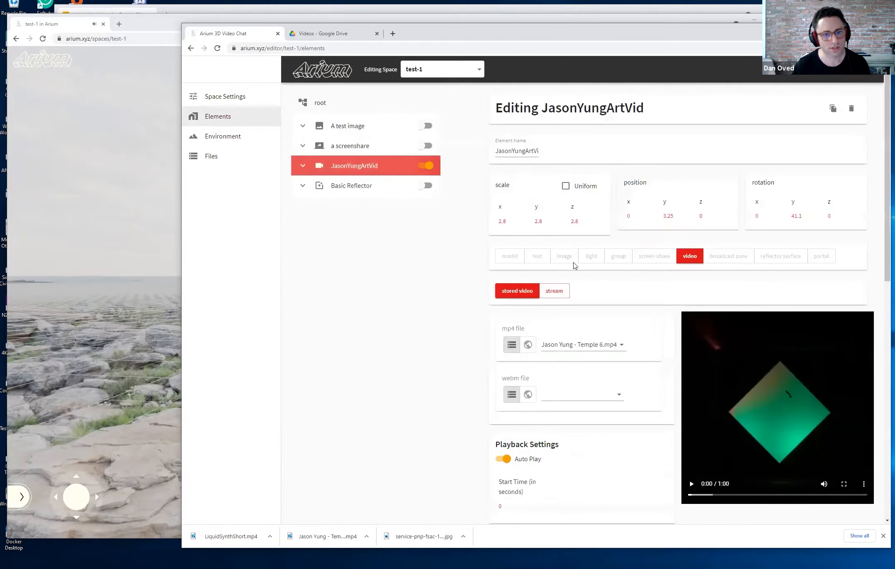
left_click(591, 349)
left_click(591, 360)
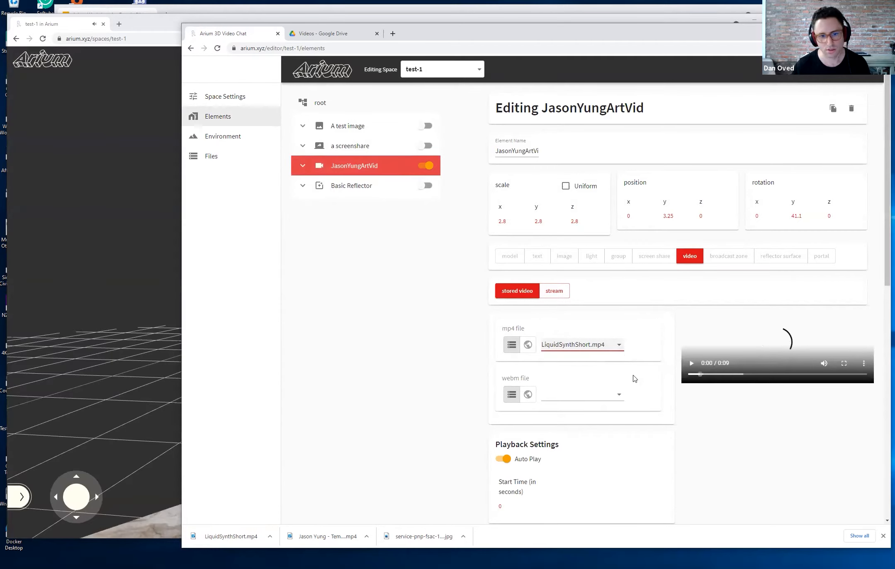
left_click(65, 257)
left_click_drag(322, 269, 466, 304)
key("s")
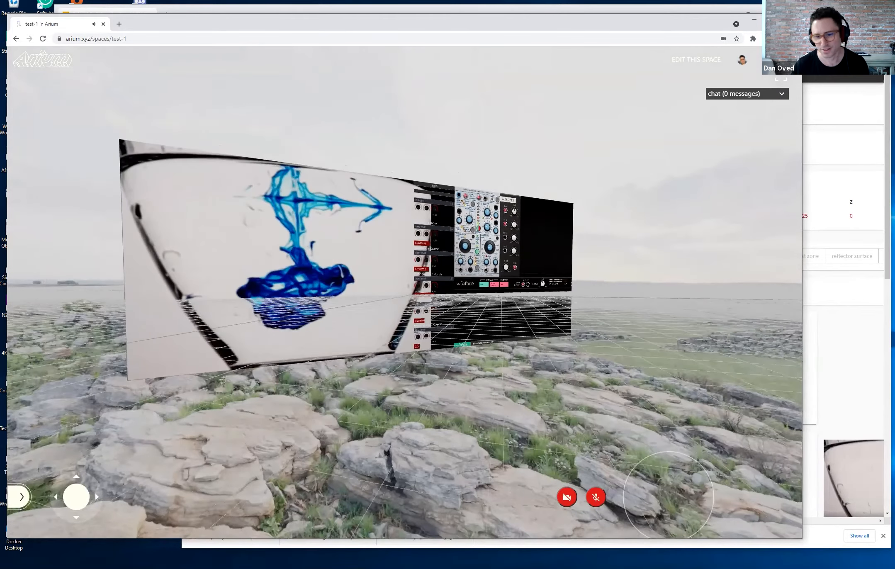
Step: Raise the JasonYungArtVid video above the ground in the test-1 space, save its placement and look it over
left_click(348, 229)
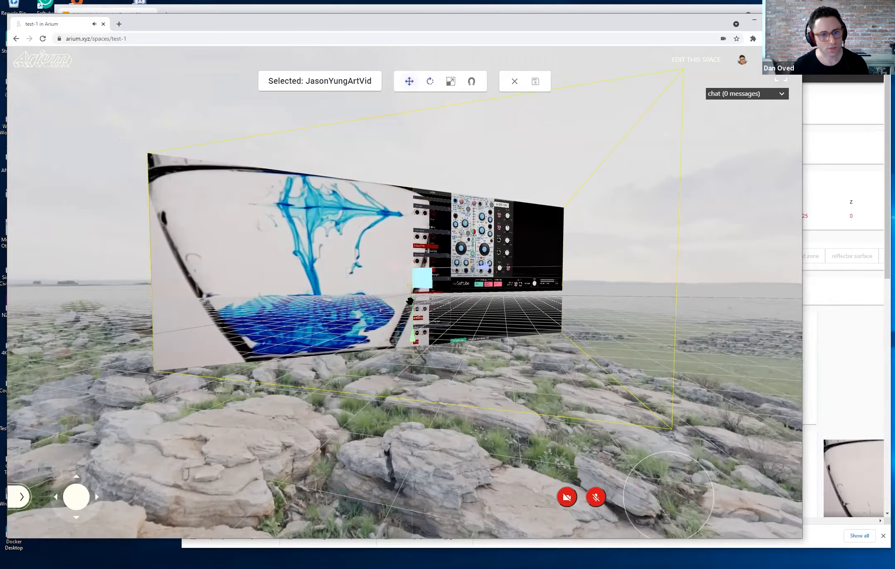
left_click_drag(410, 301, 426, 264)
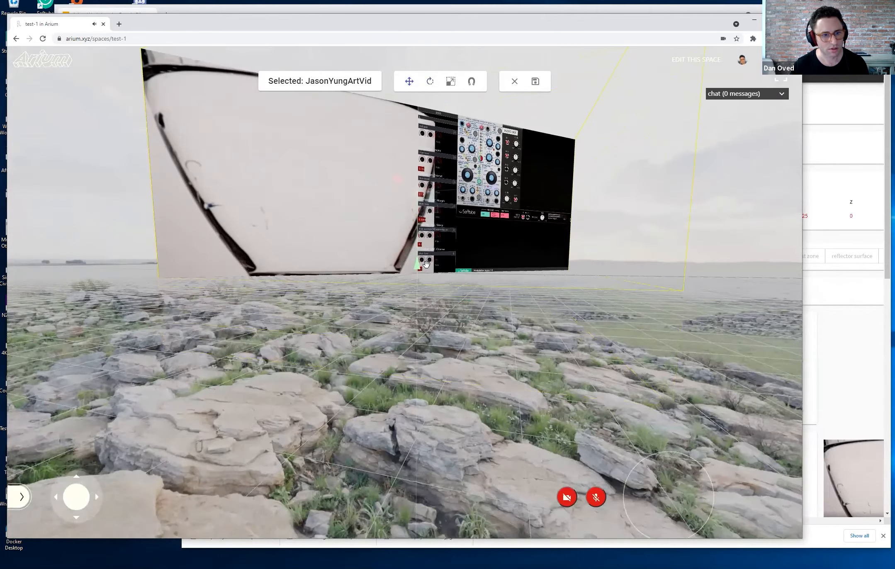
left_click(535, 82)
left_click_drag(527, 305, 534, 255)
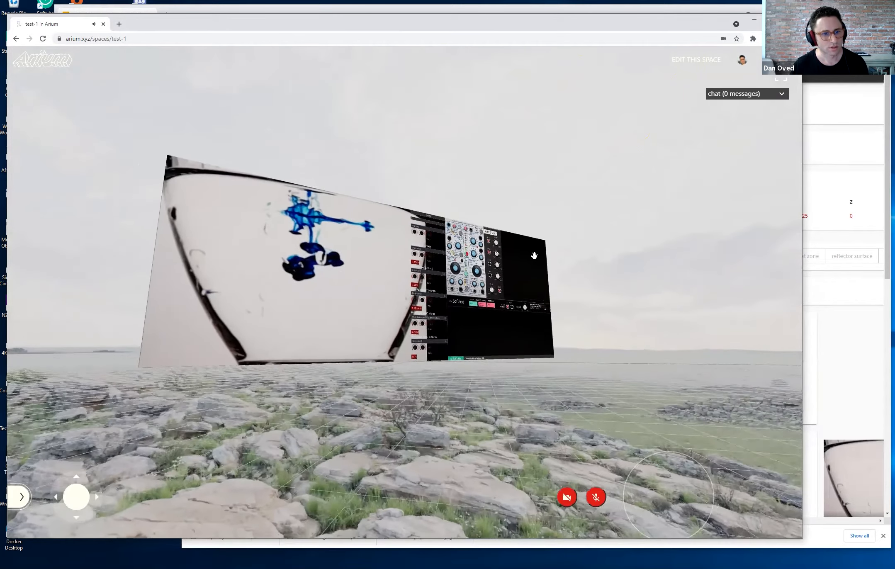
key("w")
mouse_move(637, 309)
left_mouse_down()
mouse_move(585, 313)
mouse_move(630, 303)
left_mouse_up()
key("w")
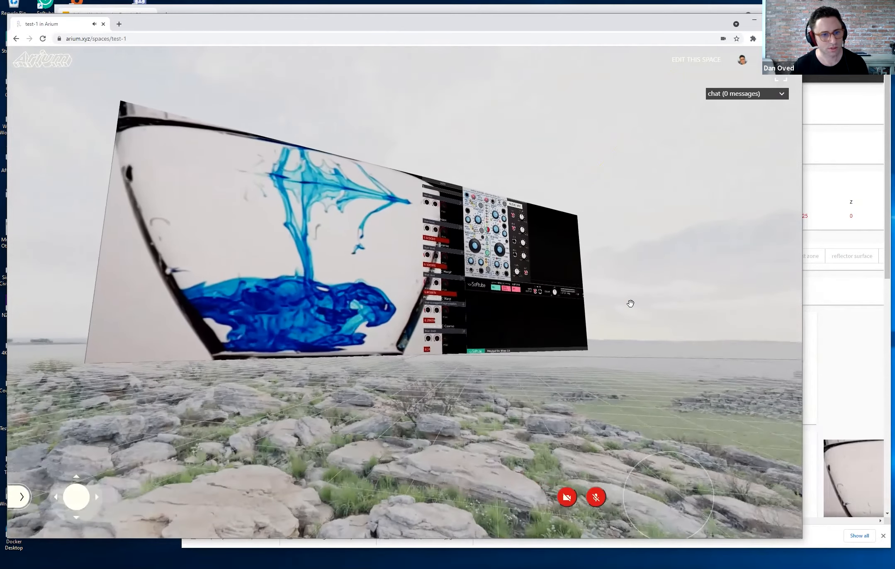
Step: Return to the editor, turn off Auto Play for the video element and check the video in the space
left_click(841, 372)
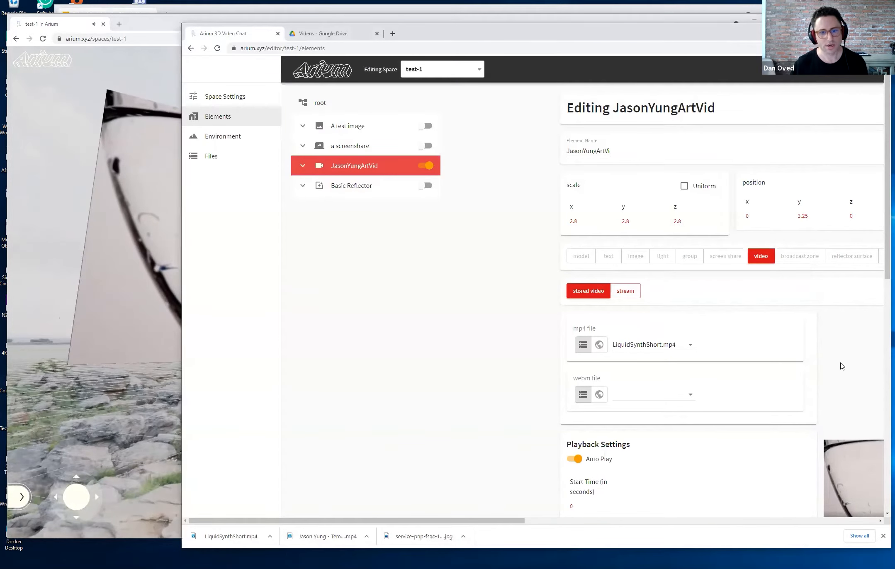
scroll(841, 366, "down", 5)
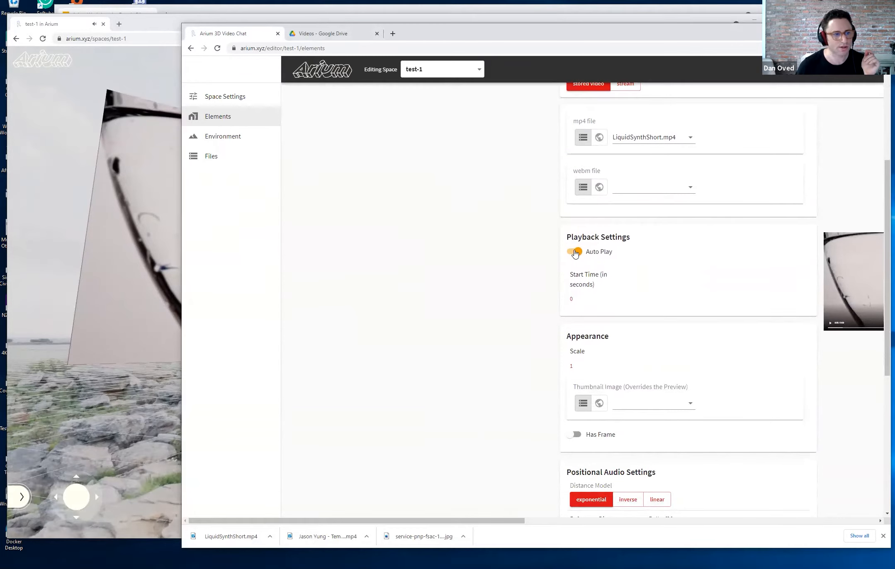
left_click(574, 252)
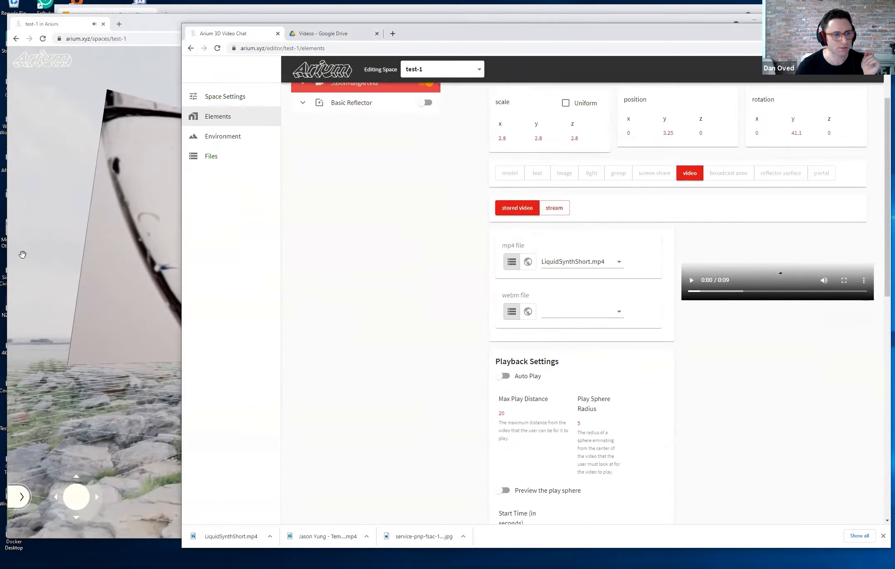
left_click(21, 254)
left_click_drag(526, 335, 489, 325)
Step: Enable the play sphere preview in the video's playback settings and view the sphere from farther back in the space
left_click(848, 375)
scroll(638, 363, "down", 3)
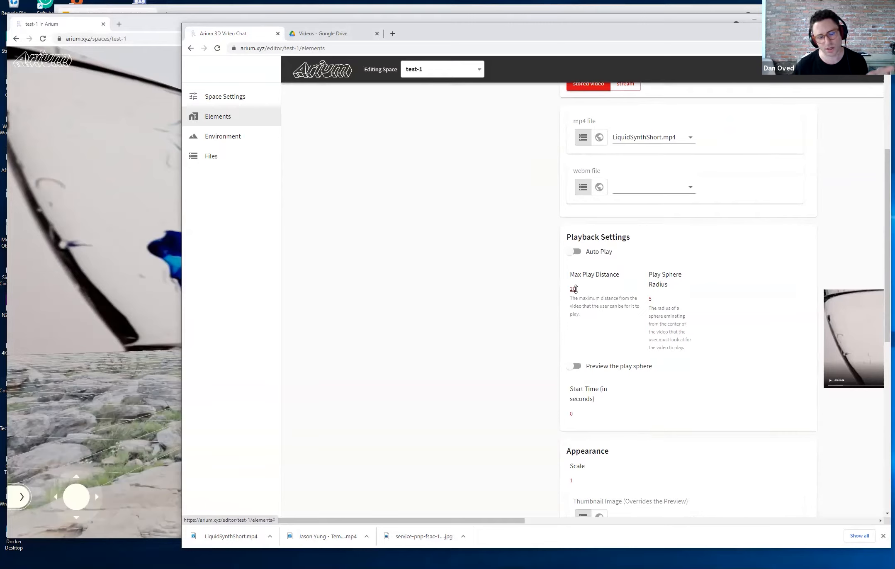
left_click(577, 367)
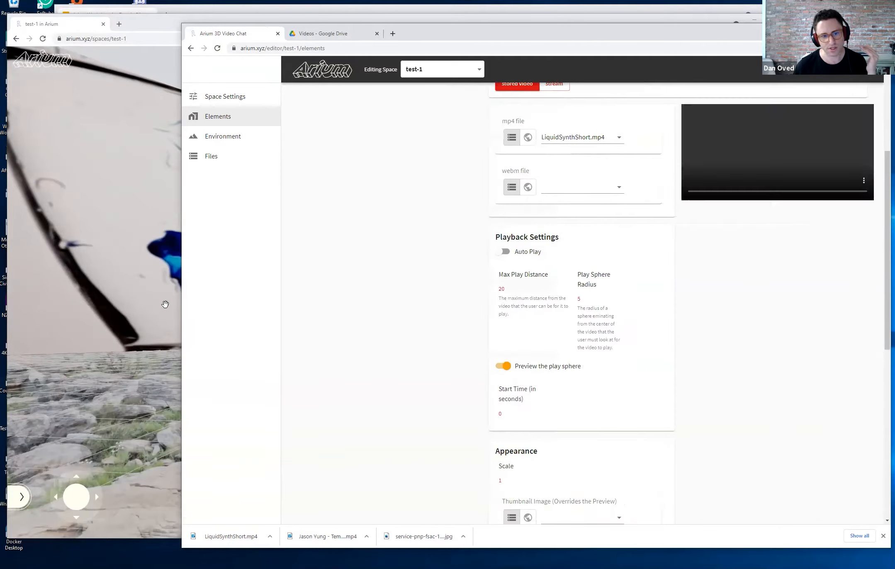
left_click(119, 295)
left_click_drag(315, 282, 235, 291)
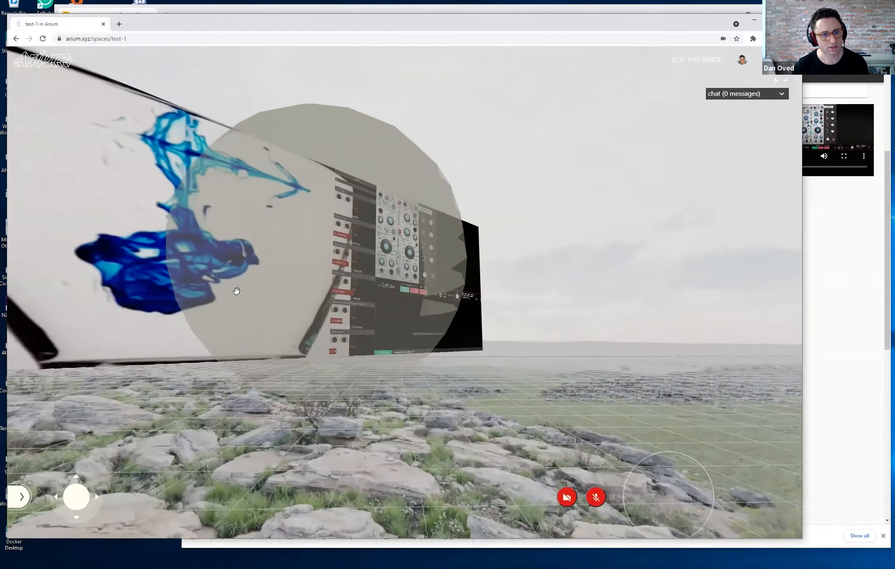
key("s")
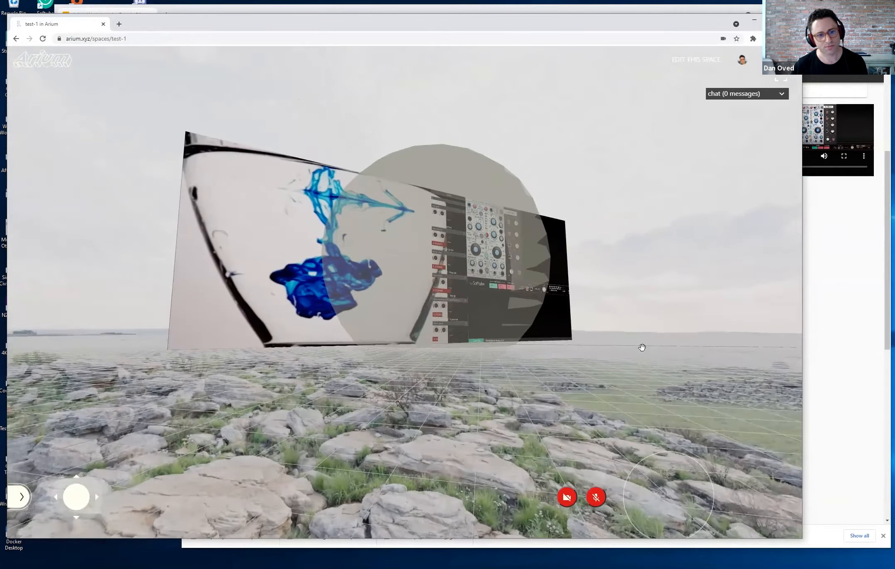
Step: Set the video's Max Play Distance to 100 and test playback while looking toward and away from the sphere
left_click(839, 358)
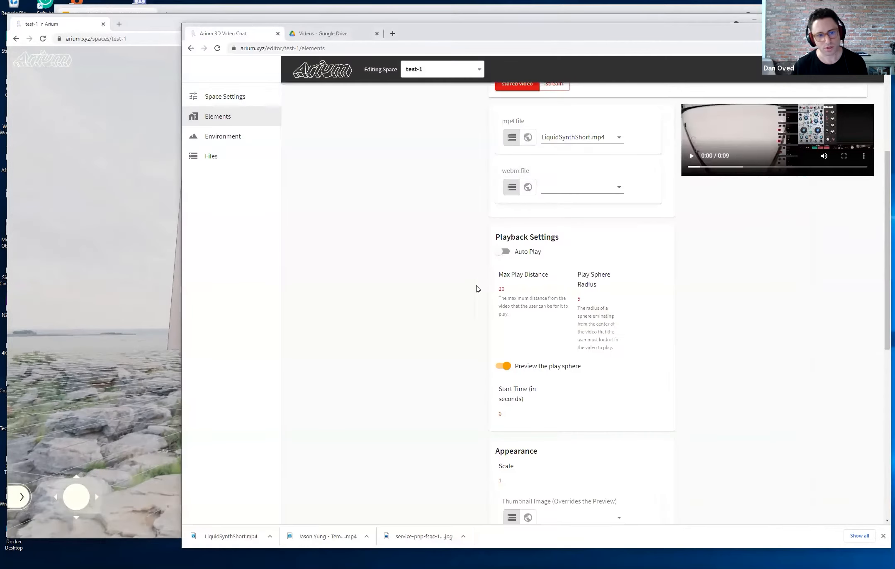
left_click(505, 289)
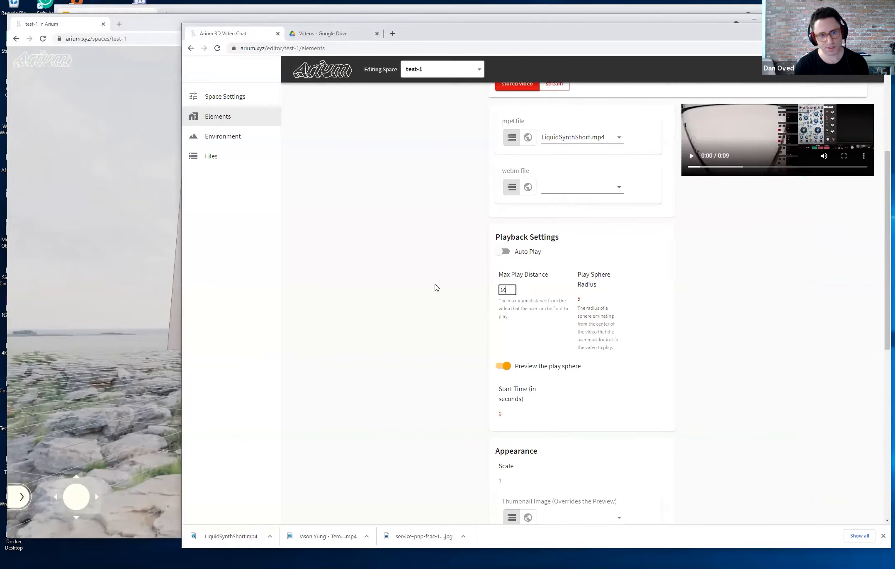
left_click(98, 246)
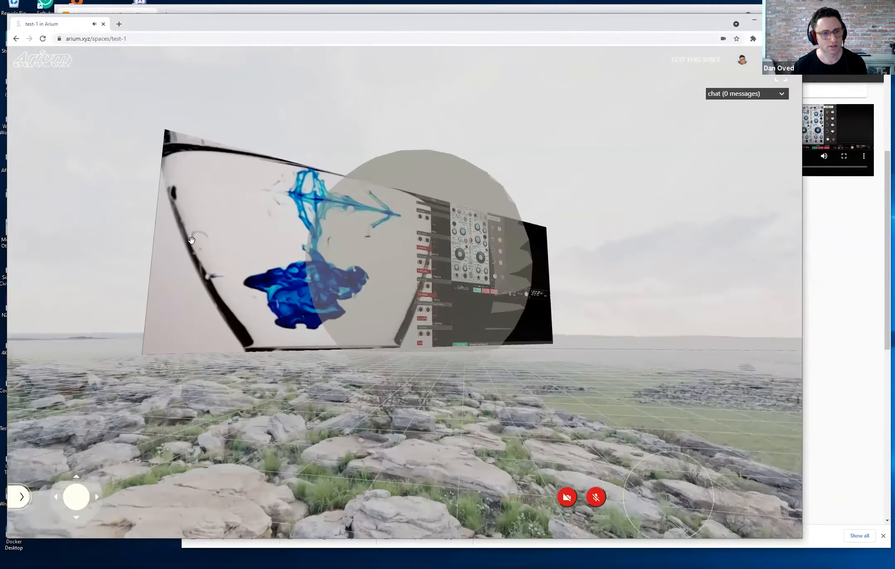
left_click_drag(290, 289, 333, 301)
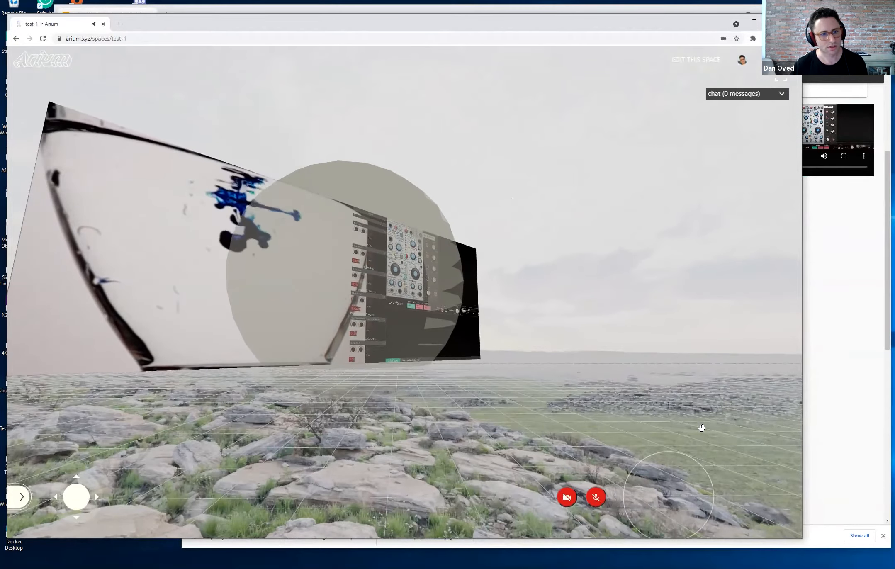
left_click_drag(677, 430, 841, 413)
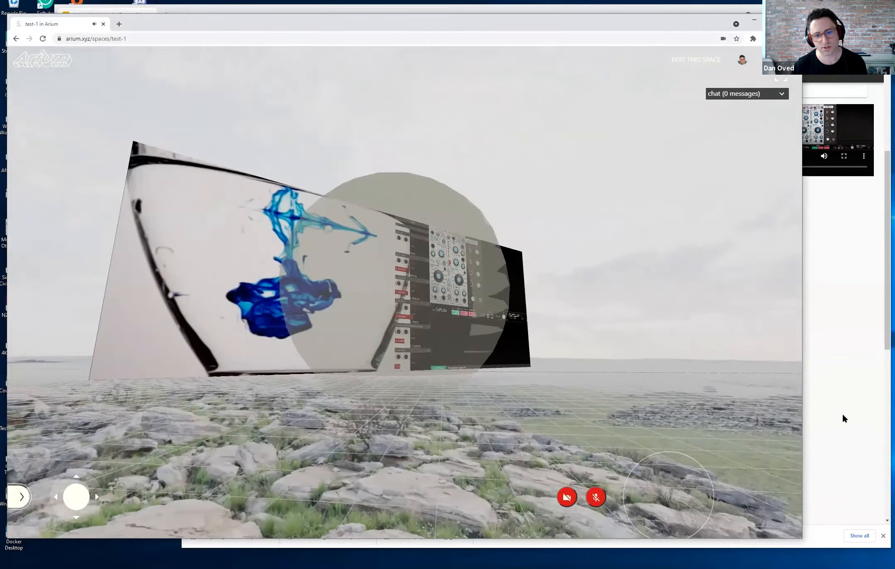
Step: Set the video's Play Sphere Radius to 15 and view the sphere in the space
left_click(842, 412)
left_click(578, 296)
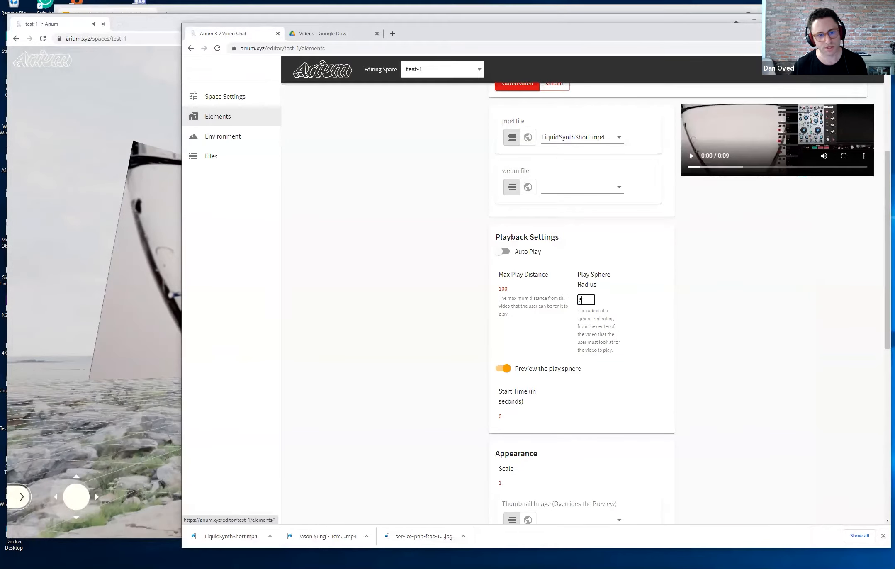
type("10")
key("Return")
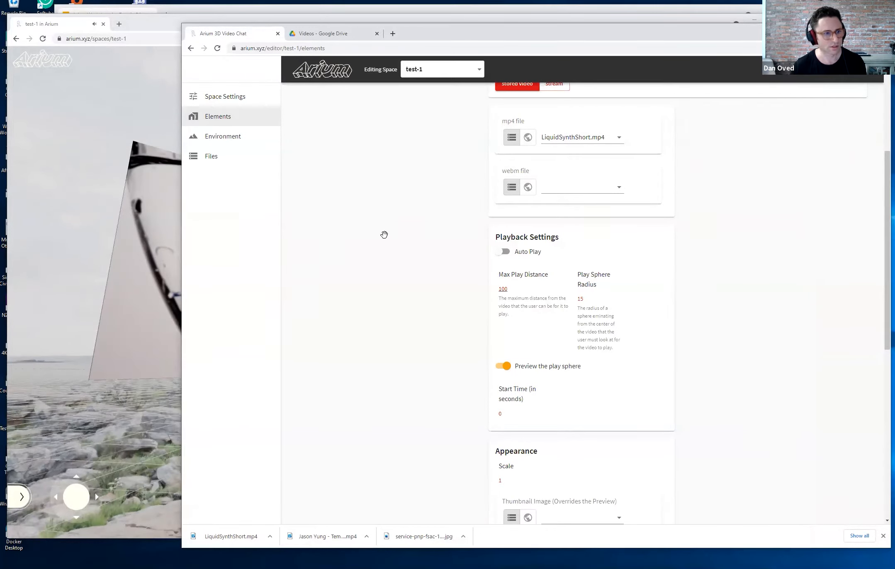
left_click(104, 281)
left_click_drag(158, 279, 822, 409)
Step: Set the video's Play Sphere Radius to 10 and inspect the sphere from several distances and angles in the space
left_click(823, 409)
left_click(663, 300)
type("10")
key("Return")
left_click_drag(166, 324, 361, 292)
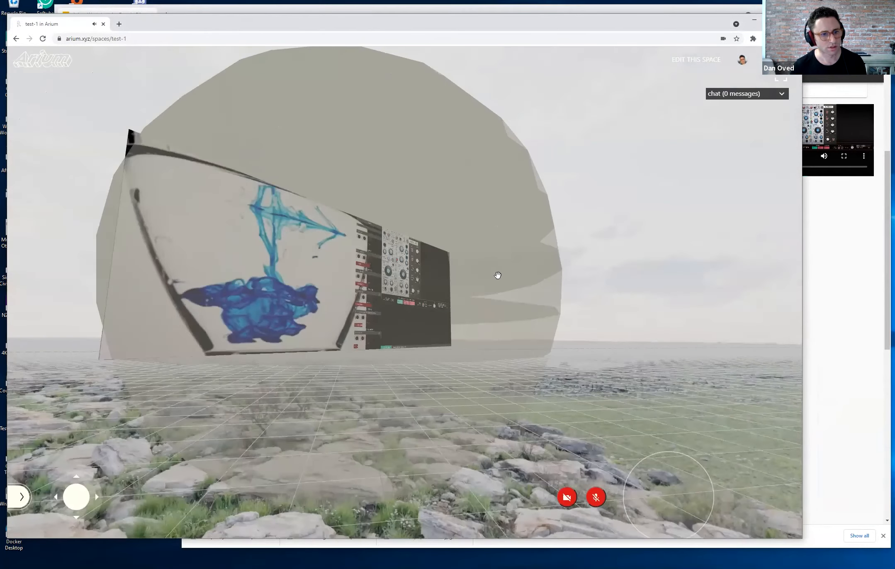
left_click_drag(489, 278, 475, 277)
key("w")
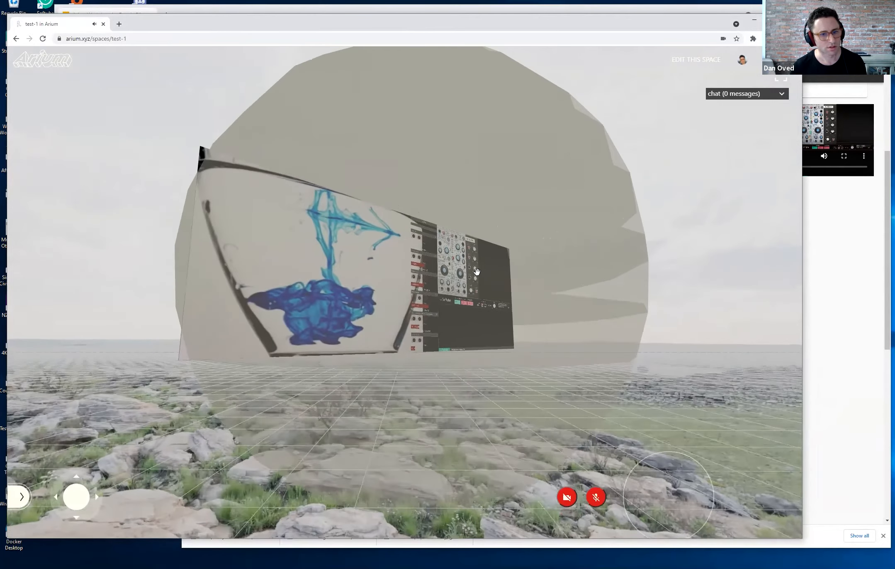
left_click_drag(224, 268, 481, 271)
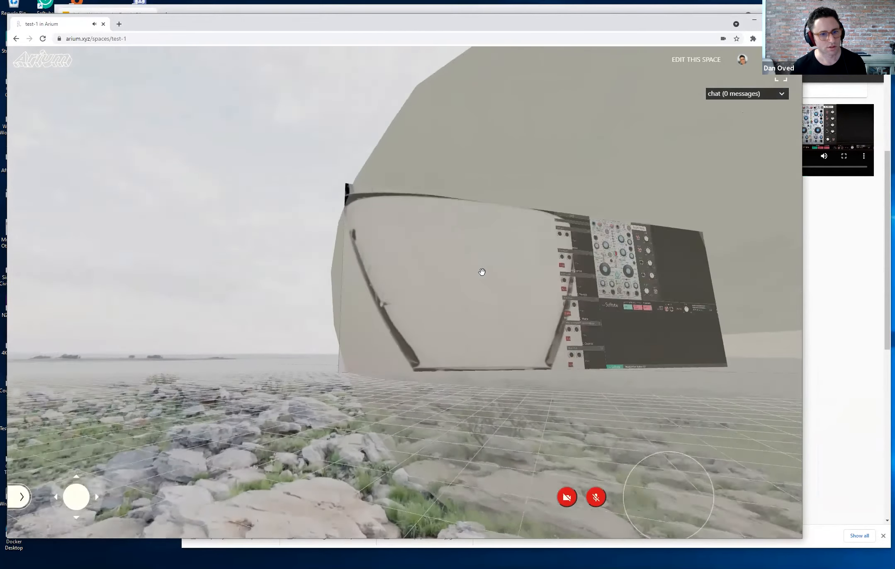
key("s")
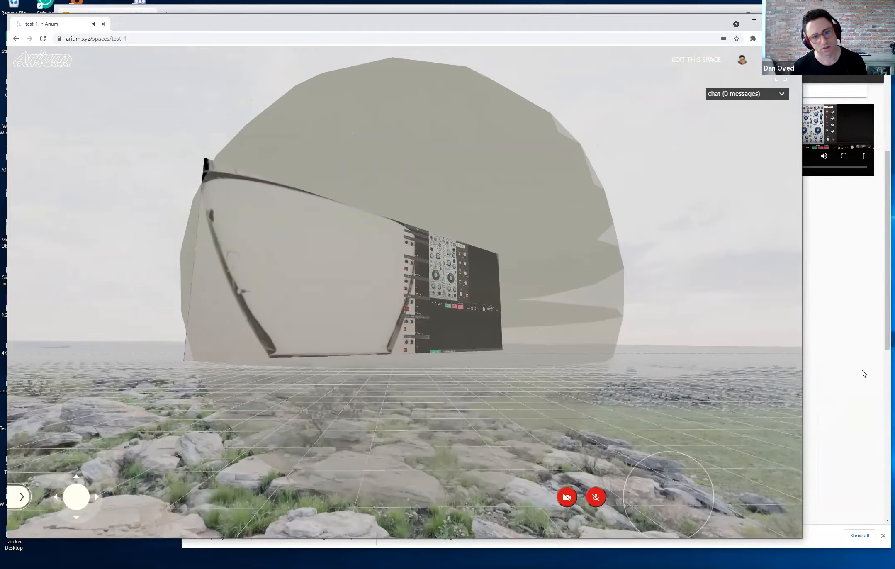
Step: Turn off the play sphere preview for the video element and check the video in the space
left_click(863, 374)
left_click(150, 264)
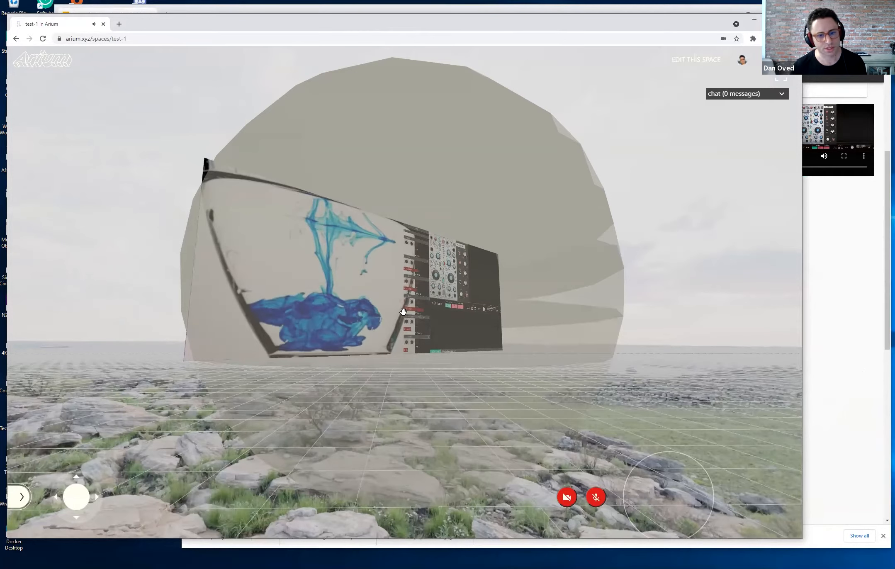
left_click(859, 410)
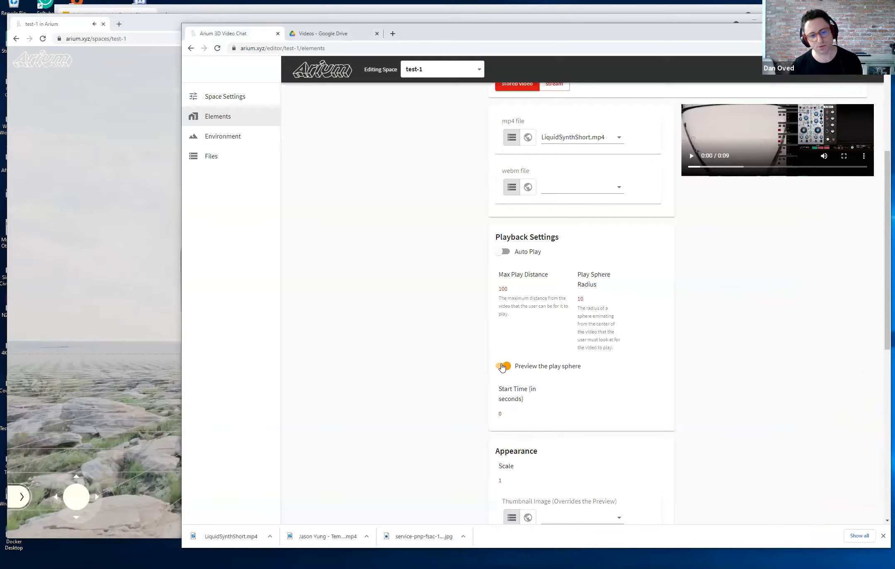
left_click(103, 286)
left_click_drag(183, 327, 224, 274)
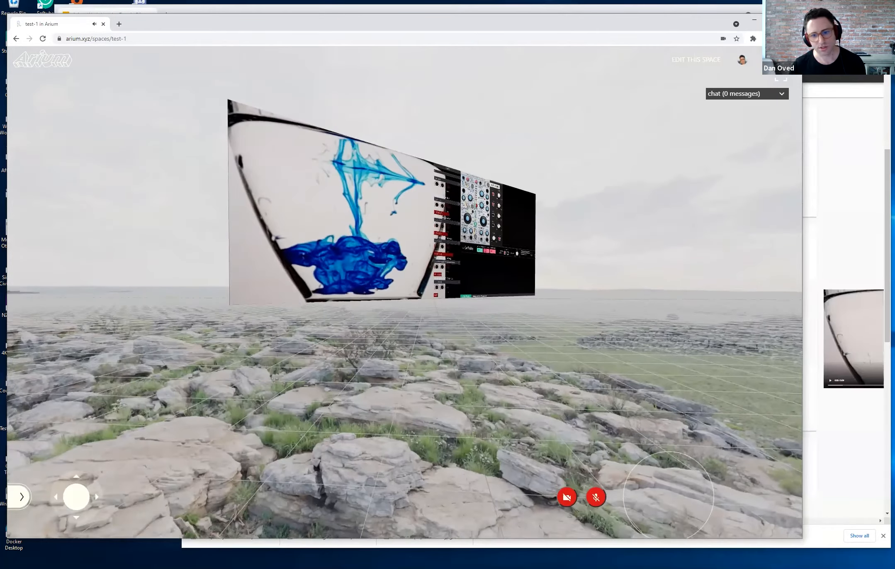
left_click(845, 332)
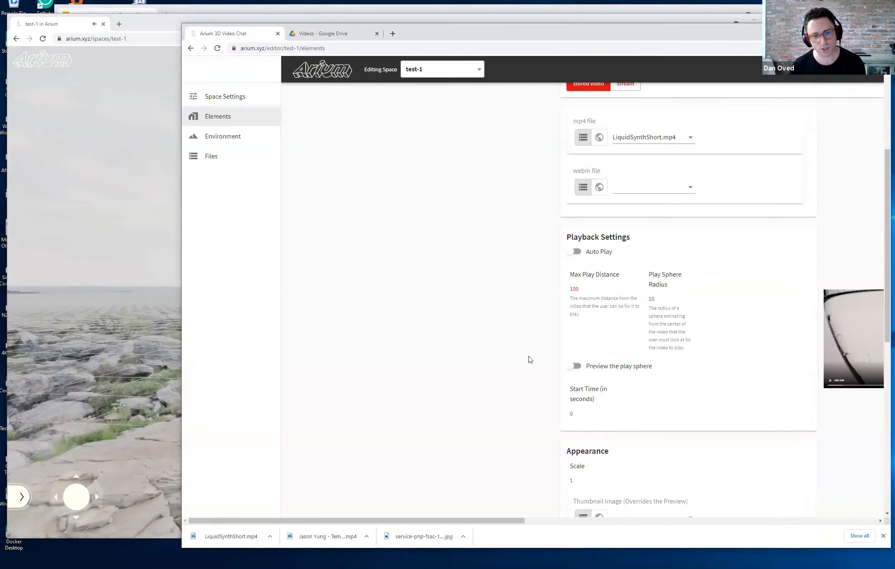
left_click(576, 367)
Step: Move closer to the video in the test-1 space and watch it play from a more frontal angle
left_click(154, 262)
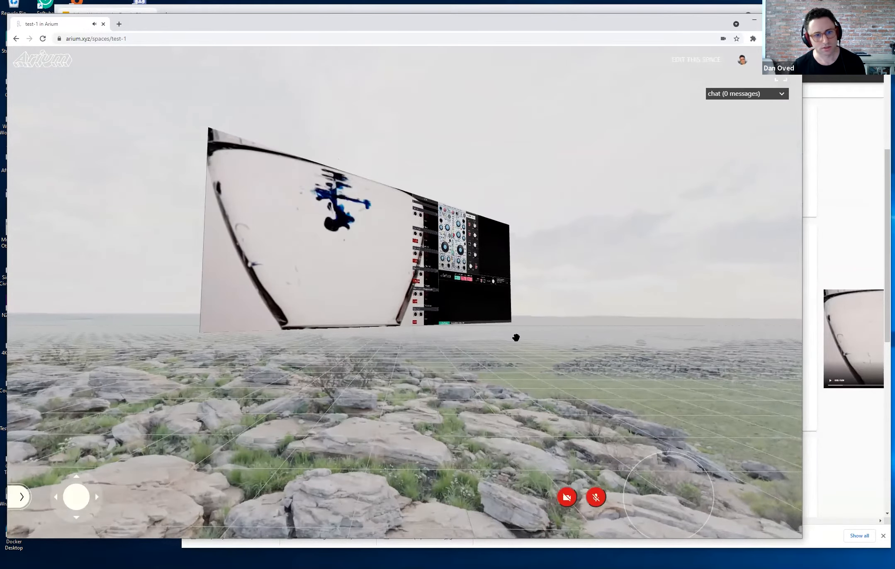
left_click_drag(601, 372, 535, 365)
key("w")
key("d")
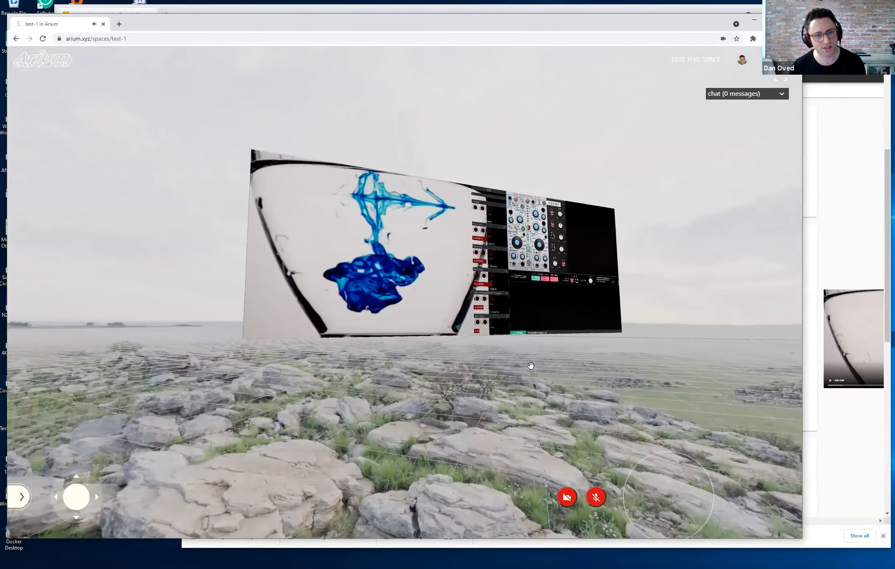
key("w")
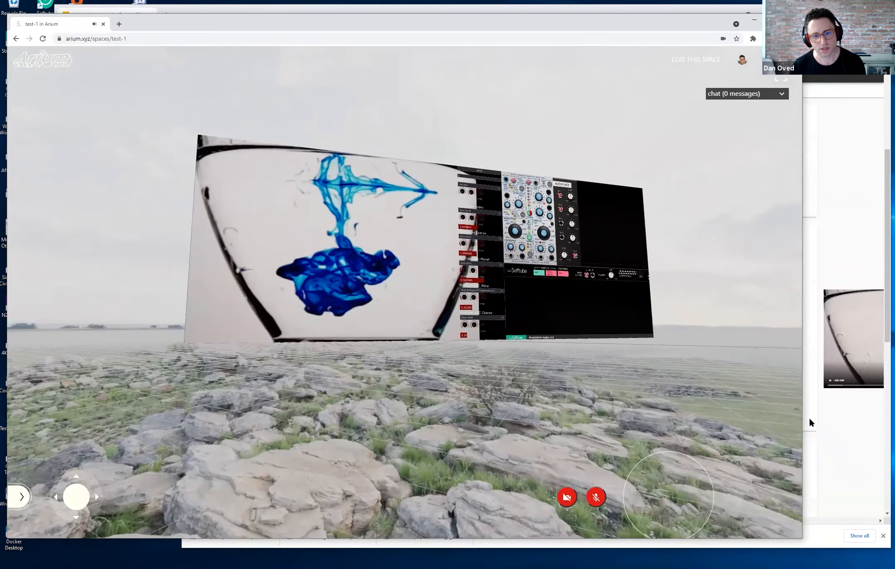
Step: Bring up the video element's Positional Audio Settings and Play Surfaces sections in the editor
left_click(809, 417)
scroll(735, 406, "down", 4)
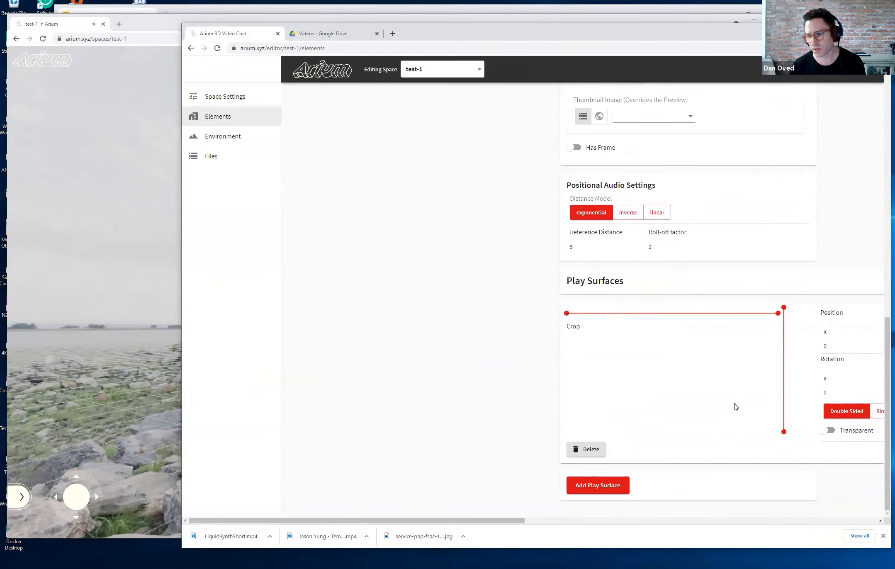
left_click(70, 250)
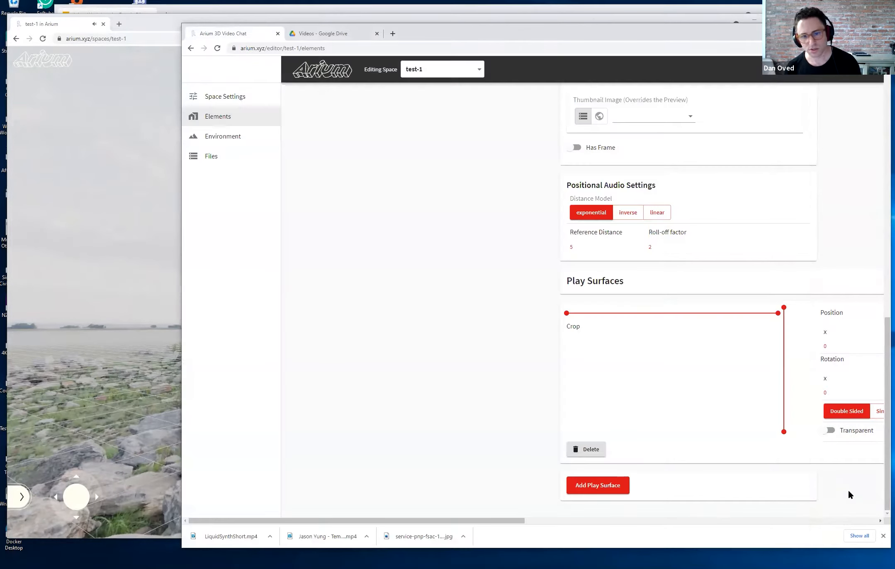
left_click(847, 488)
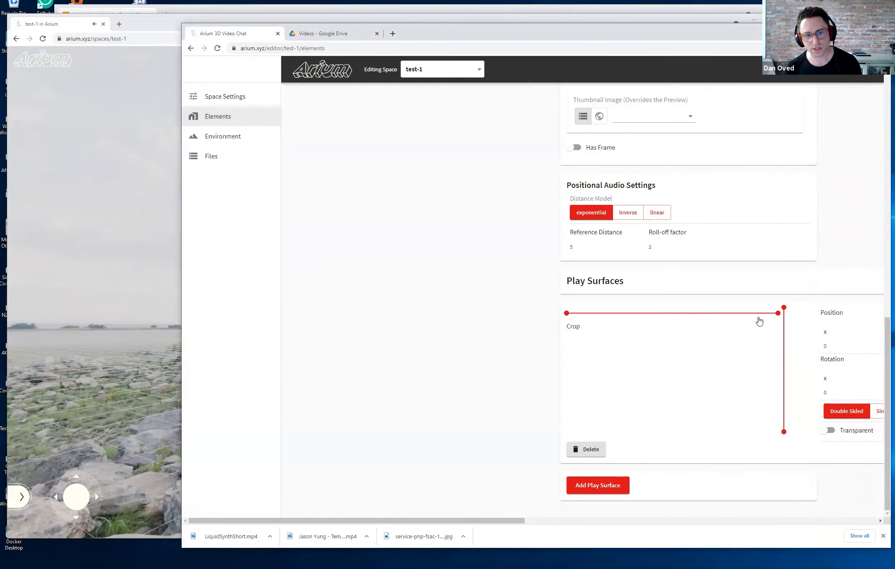
Step: Narrow the space and editor windows to sit side by side, with the video and the Play Surfaces position and rotation settings in view
left_click(168, 185)
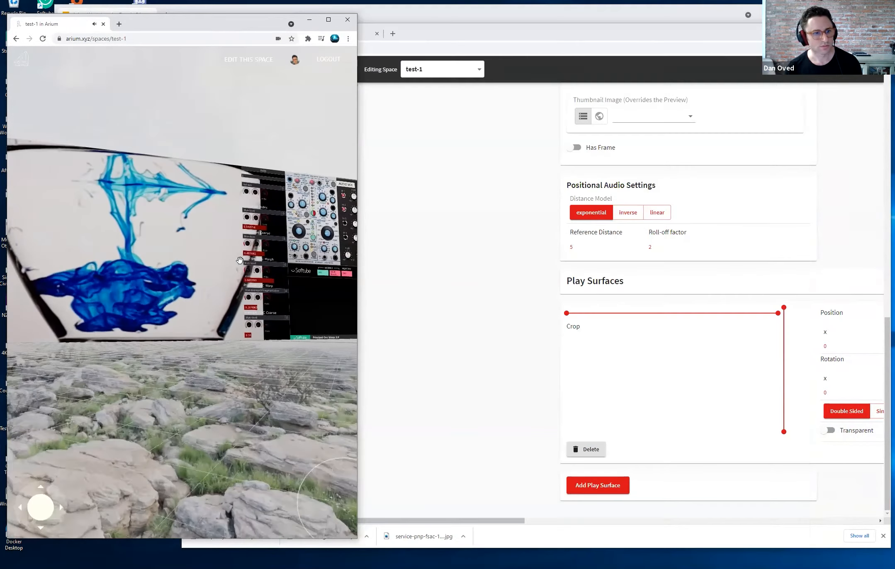
left_click_drag(239, 258, 280, 324)
left_click(182, 307)
left_click(221, 333)
left_click_drag(533, 518, 657, 520)
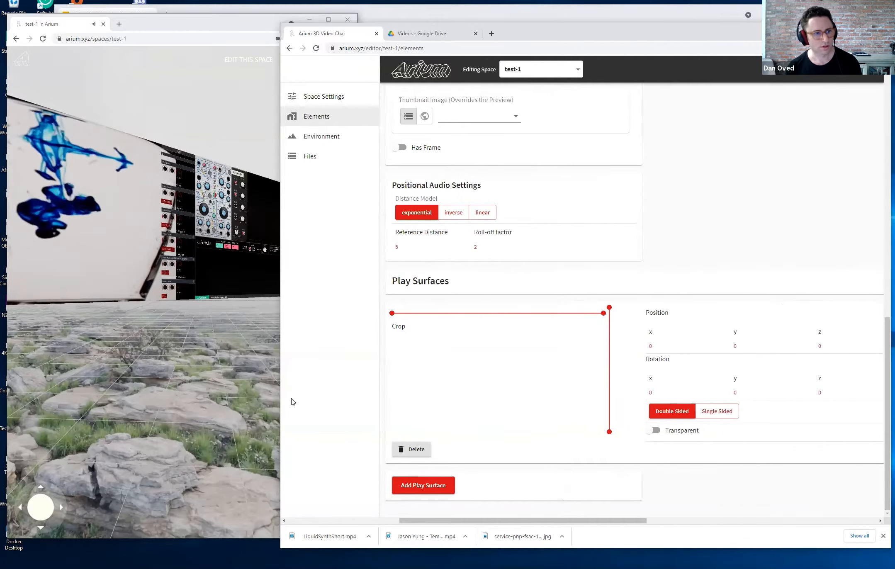
left_click(242, 375)
left_click_drag(242, 374, 200, 363)
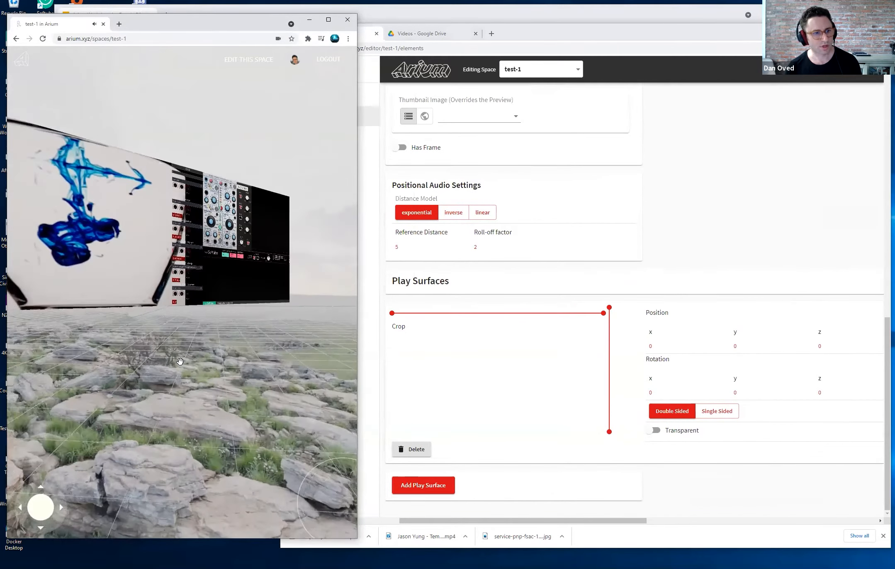
Step: Crop the video's first play surface horizontally so it shows about the first 60% of the frame width
left_click(602, 313)
left_click_drag(578, 314, 550, 311)
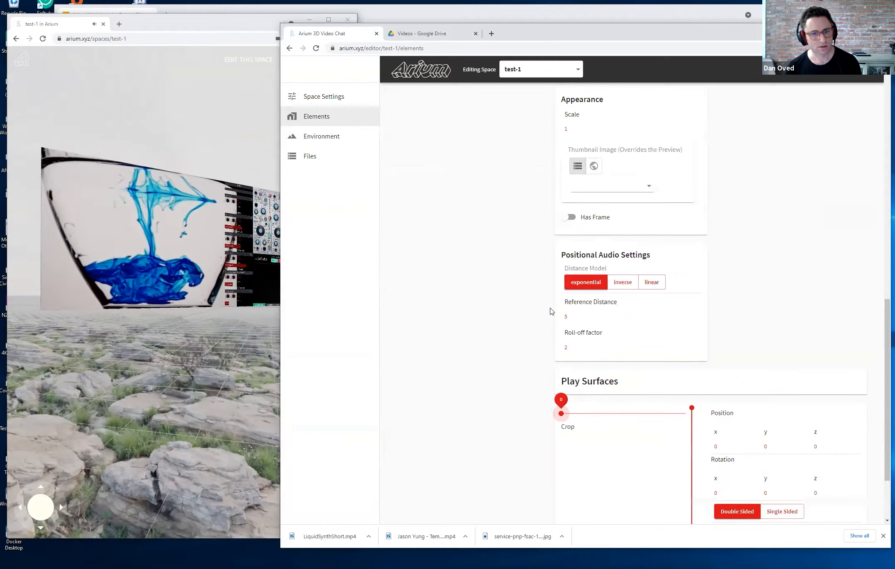
left_click_drag(663, 360, 612, 368)
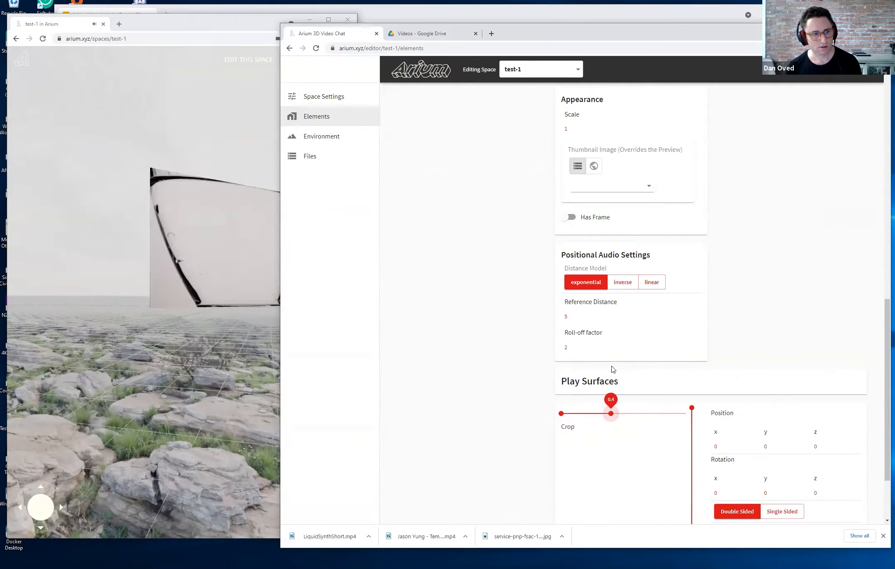
left_click_drag(612, 413, 641, 418)
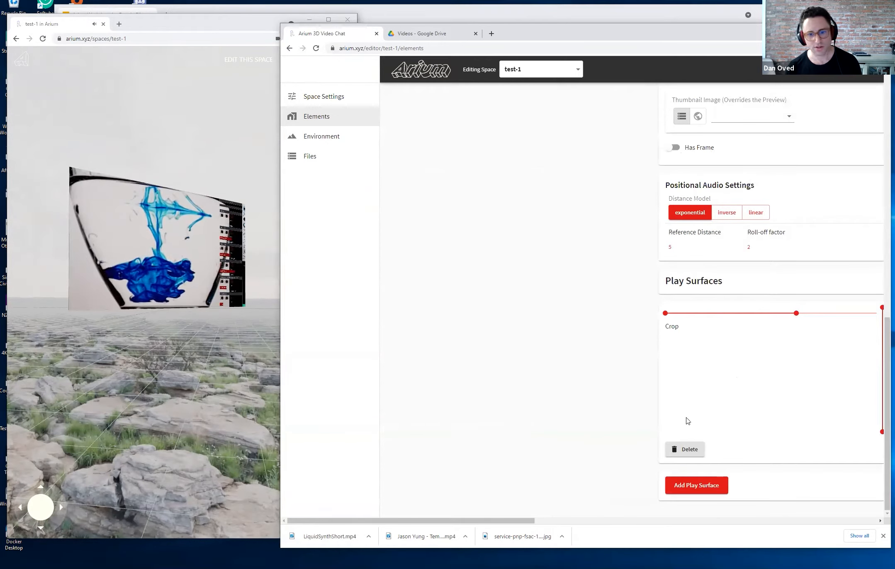
Step: Add a second play surface and crop it horizontally to about the last 40% of the frame width
left_click(690, 489)
scroll(604, 469, "down", 4)
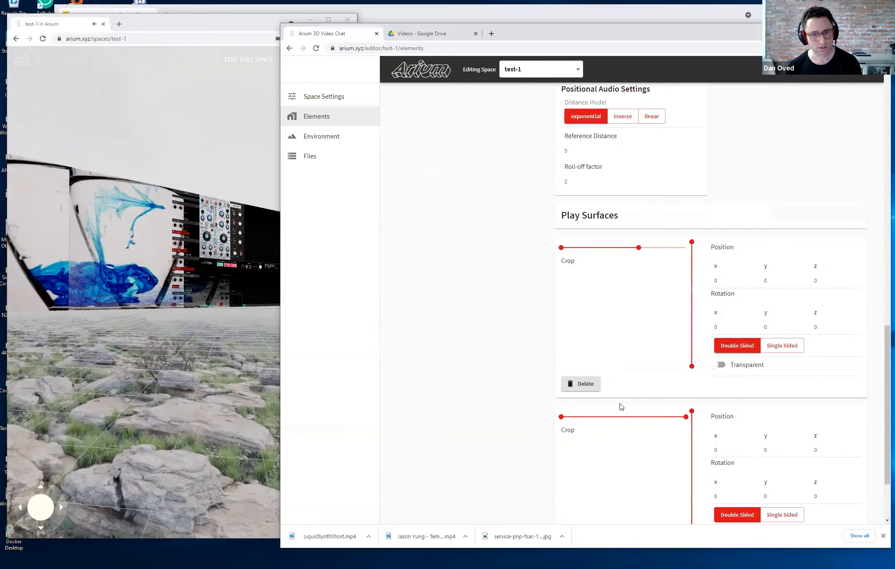
left_click_drag(562, 417, 639, 416)
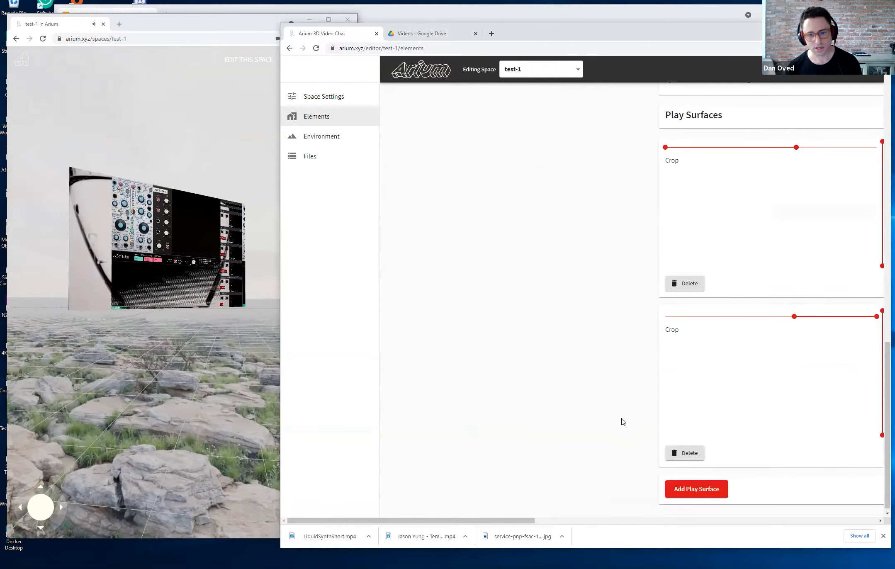
Step: Offset the second play surface to position x 3 and z 10, and view it beside the first surface in the space
left_click(597, 521)
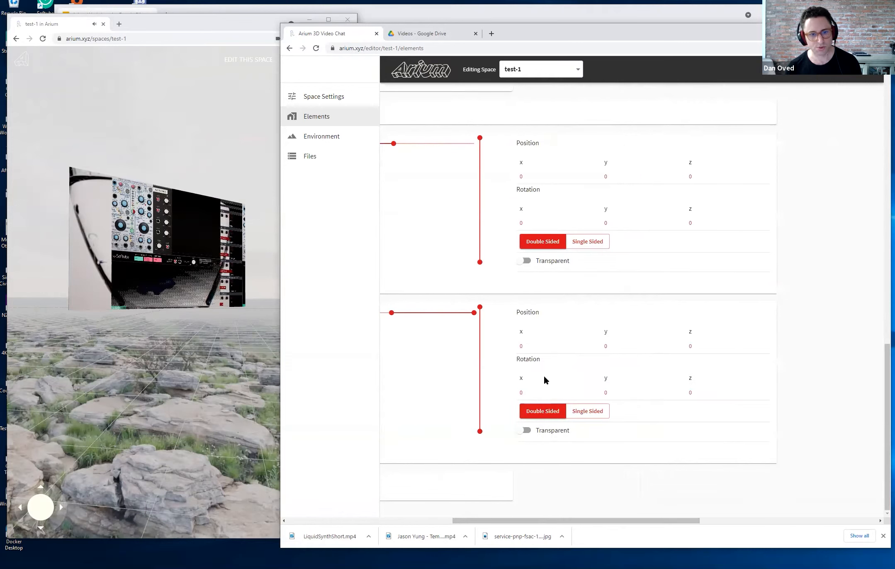
left_click(524, 346)
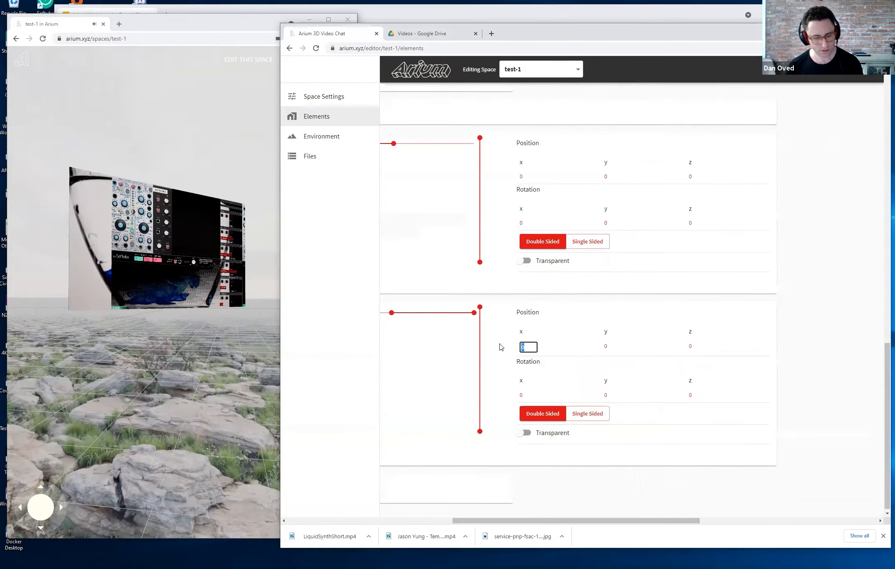
key("Return")
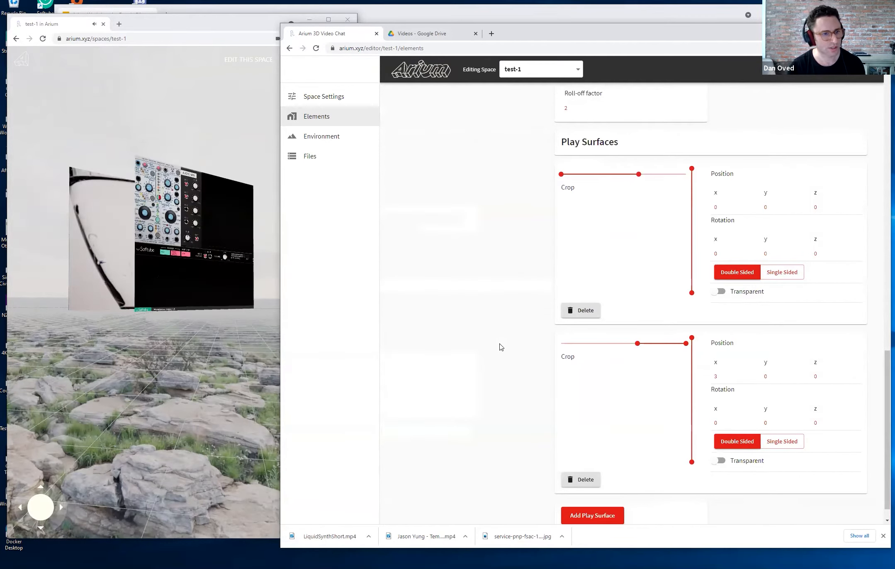
left_click(815, 376)
key("Return")
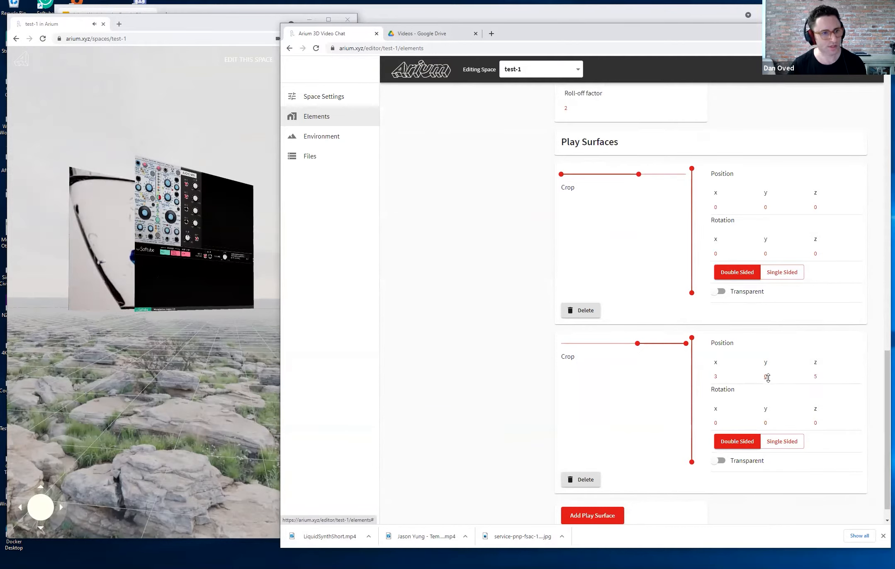
left_click(821, 376)
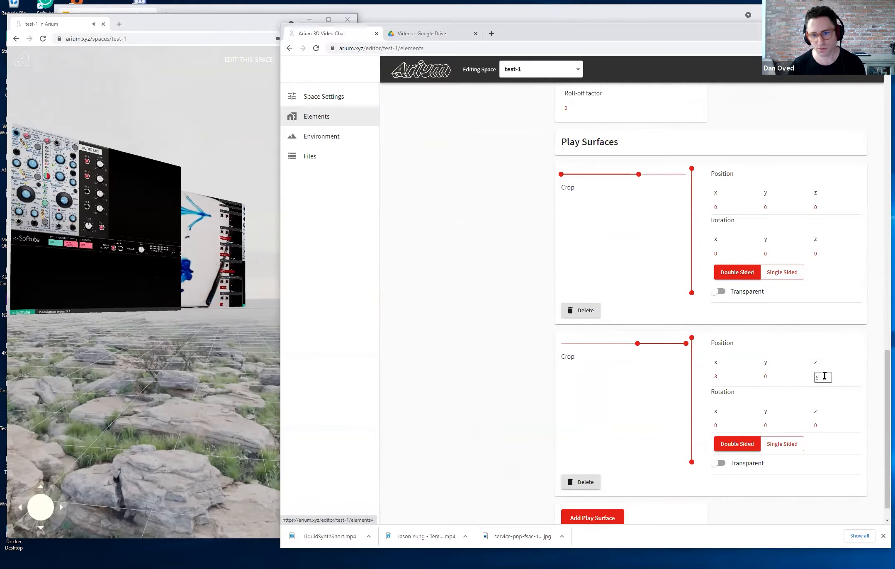
key("Return")
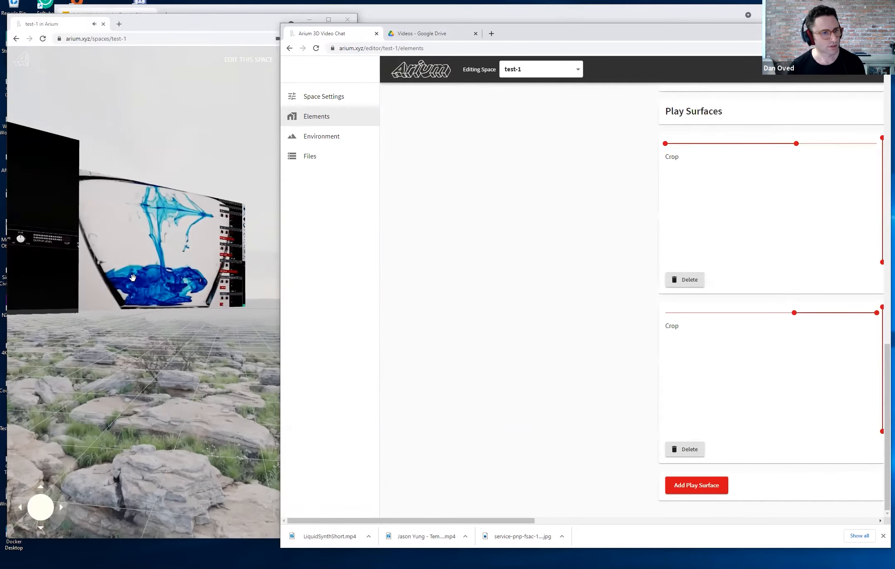
left_click(100, 273)
key("a")
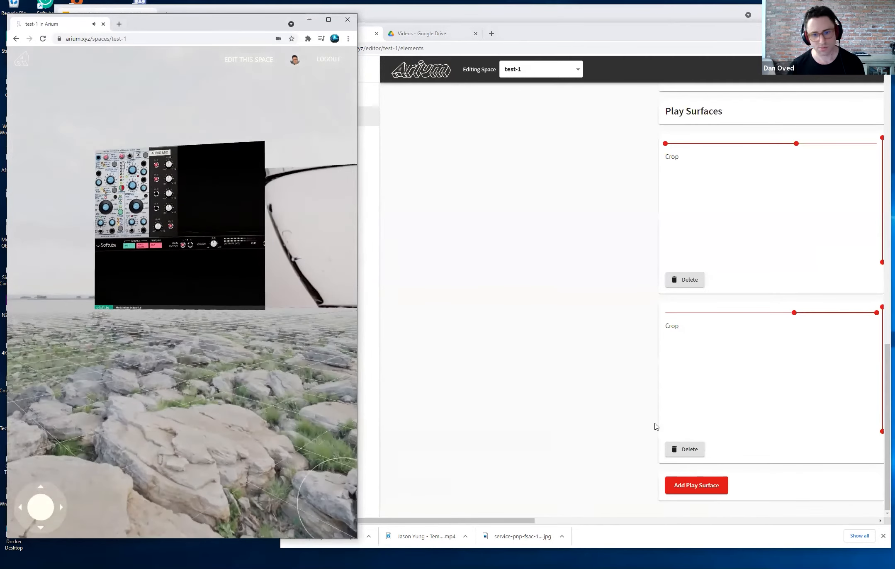
key("d")
Step: Crop the second play surface vertically, with one end of the crop range at 0.5
left_click_drag(882, 431, 882, 402)
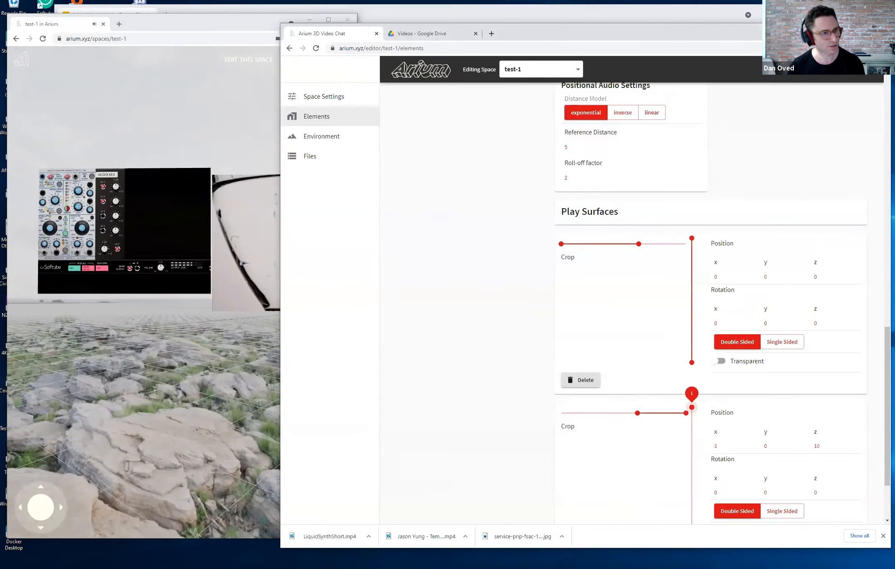
scroll(677, 477, "down", 3)
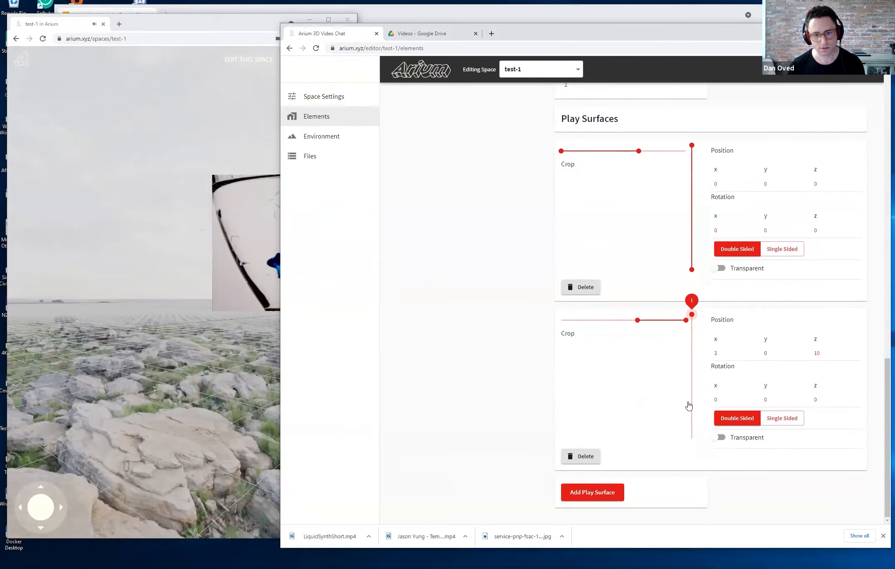
left_click(691, 377)
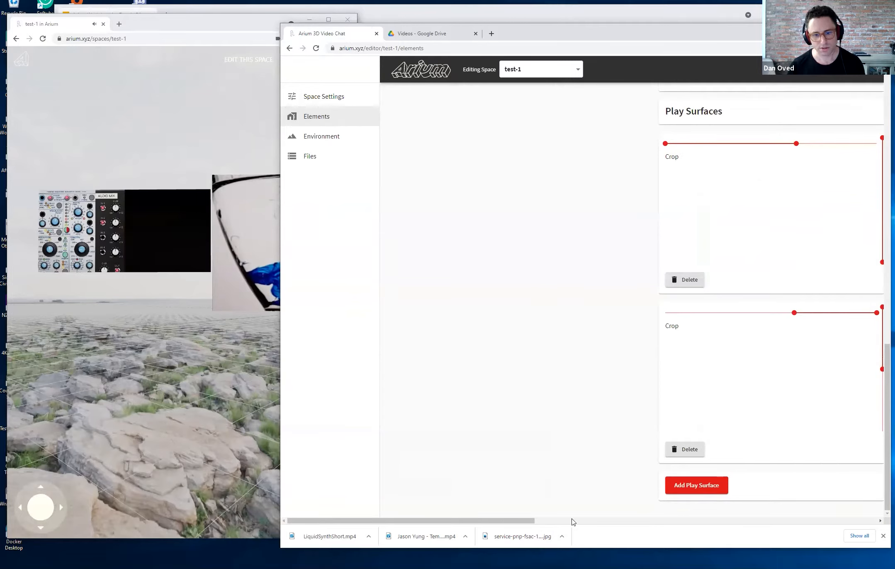
Step: Set the second play surface's y rotation to 20 and view the angled surface in the space
left_click_drag(517, 521, 636, 520)
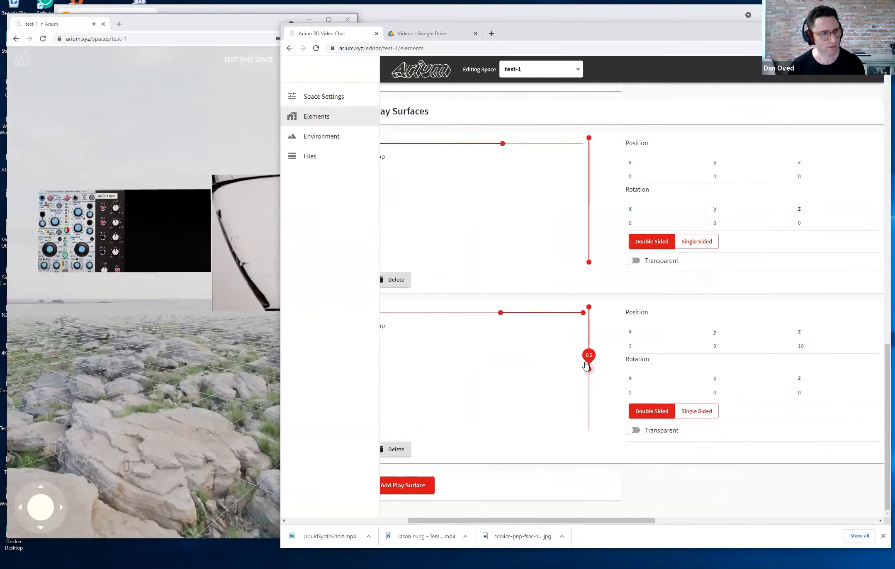
left_click(720, 390)
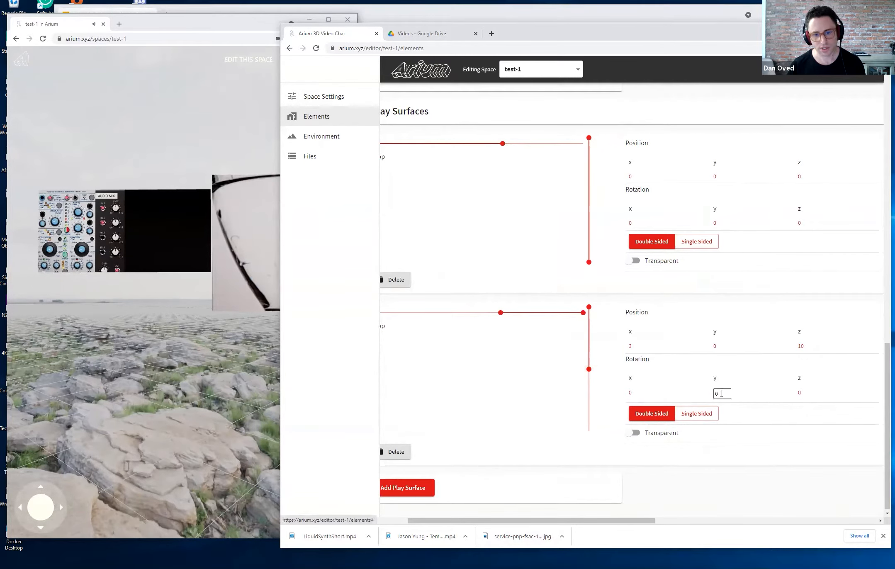
type("20")
key("Return")
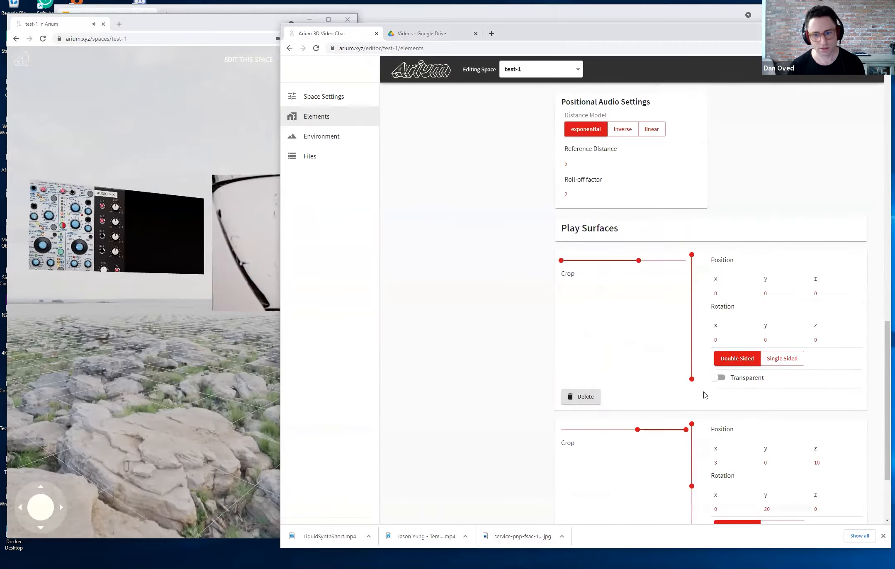
left_click_drag(281, 323, 277, 325)
mouse_move(203, 315)
left_mouse_down()
mouse_move(216, 314)
mouse_move(196, 319)
mouse_move(204, 315)
left_mouse_up()
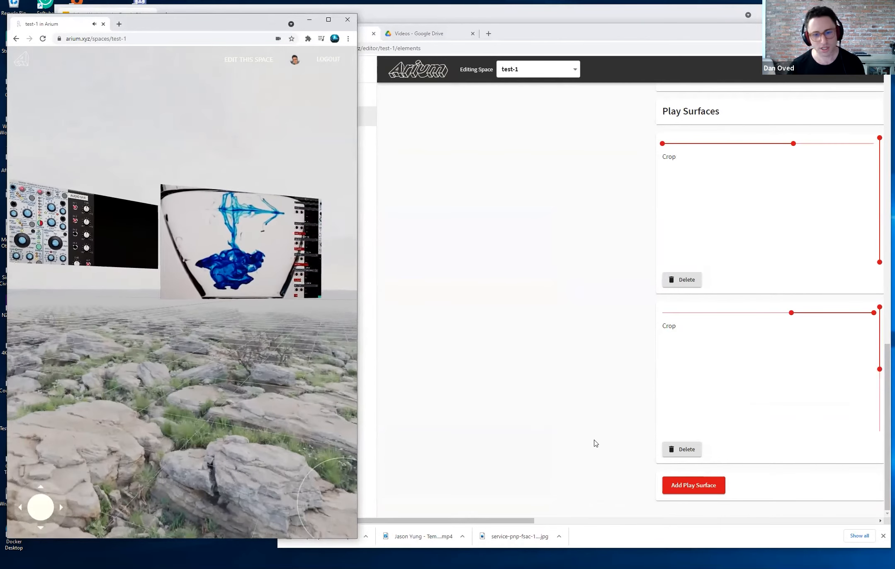
Step: Restore the first play surface's horizontal crop to the full width and delete the second play surface
left_click(606, 427)
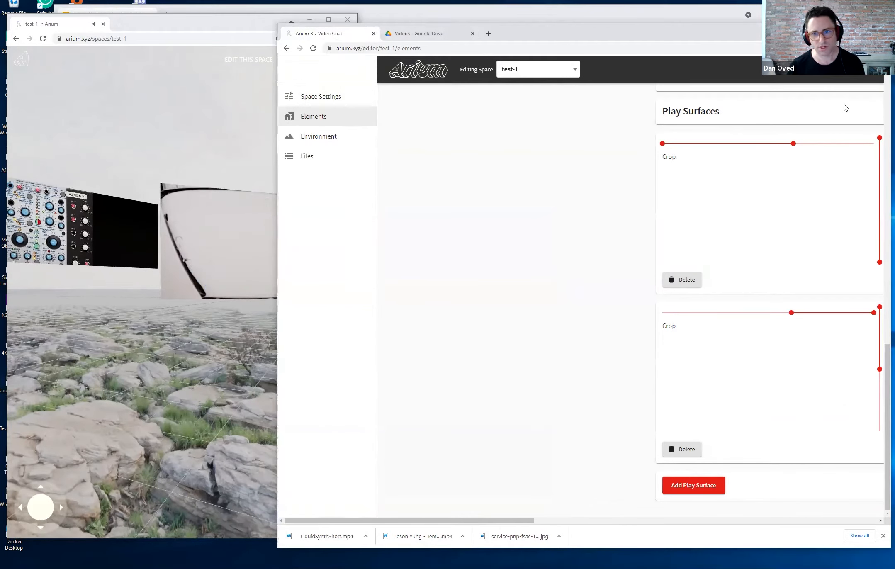
left_click_drag(793, 148, 798, 149)
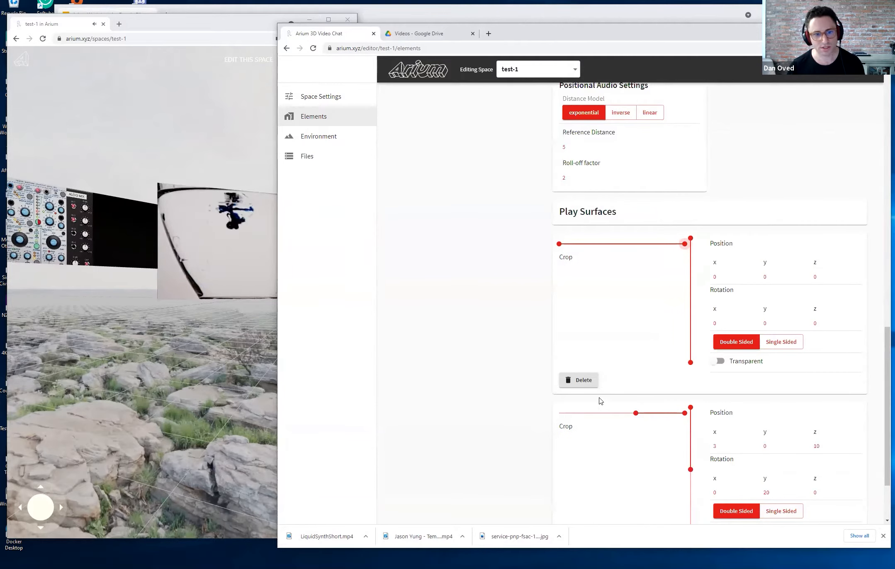
scroll(452, 333, "down", 2)
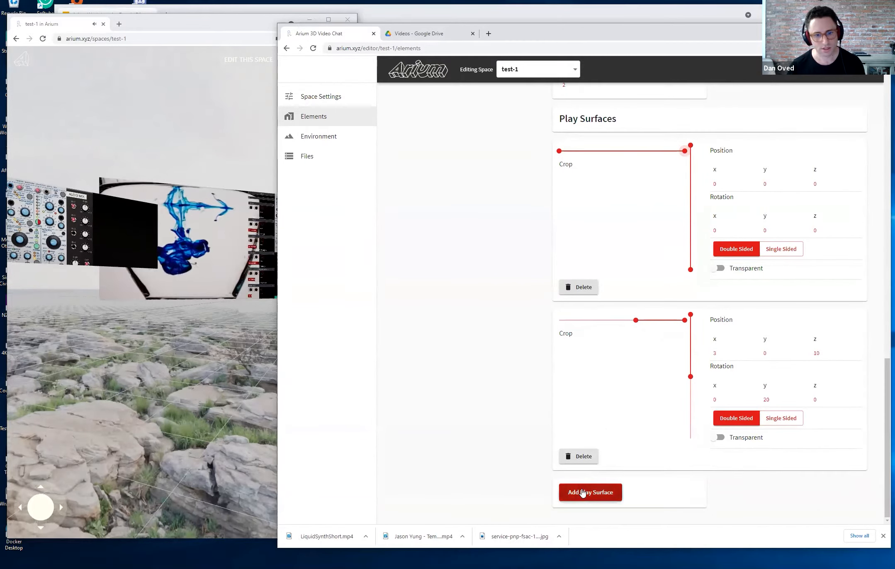
left_click(580, 456)
Step: Look around the test-1 space to check the video on its single uncropped play surface
left_click_drag(180, 320, 97, 321)
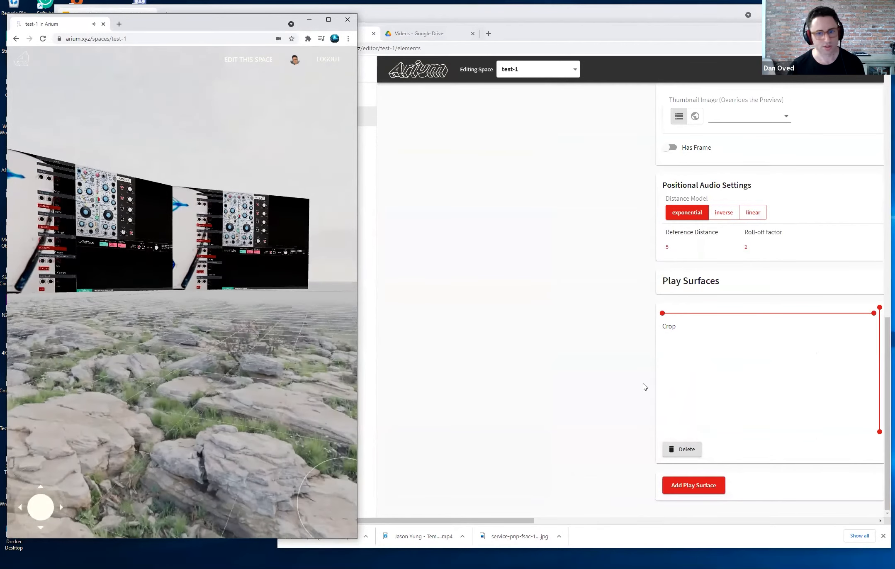
left_click_drag(219, 133, 249, 102)
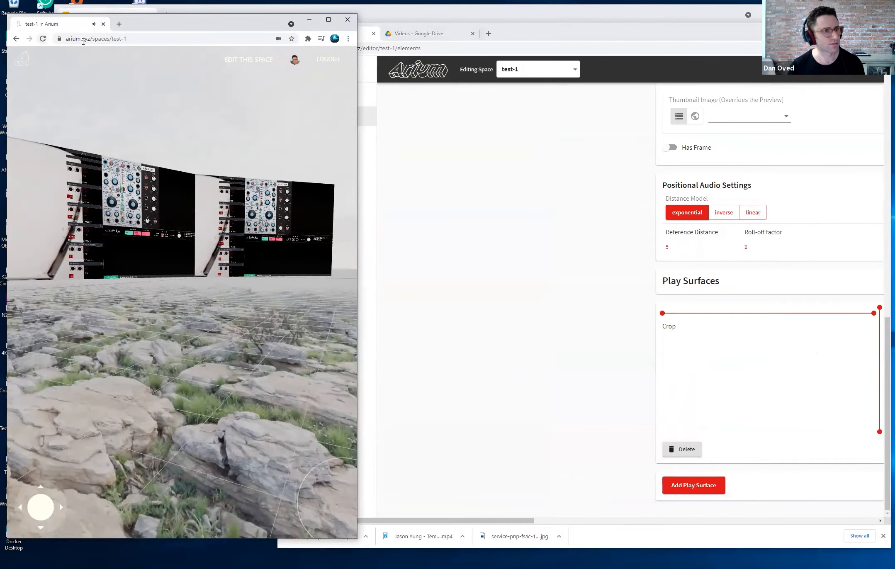
mouse_move(178, 292)
left_mouse_down()
mouse_move(186, 288)
mouse_move(140, 287)
mouse_move(185, 290)
left_mouse_up()
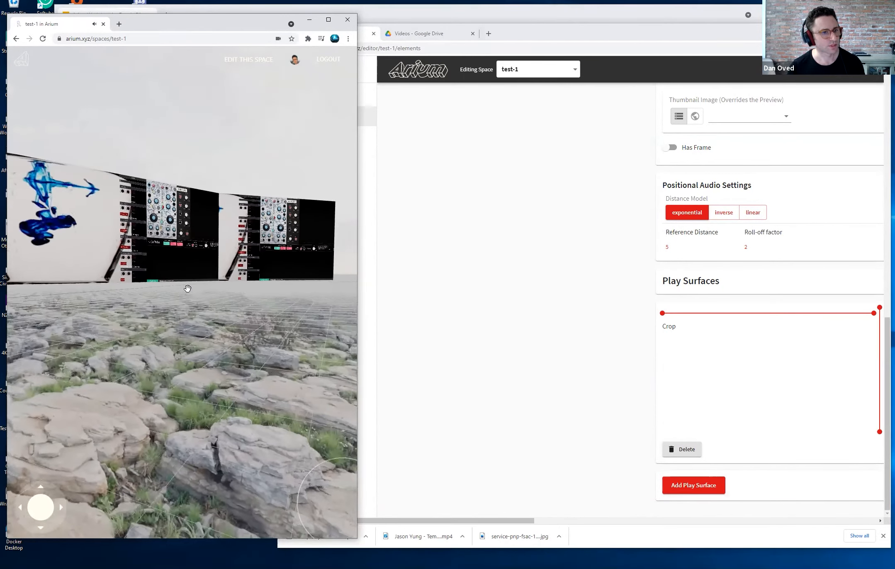
Step: Give the video element a frame with a border of 0.1 and look at it in the space
left_click_drag(548, 519, 617, 534)
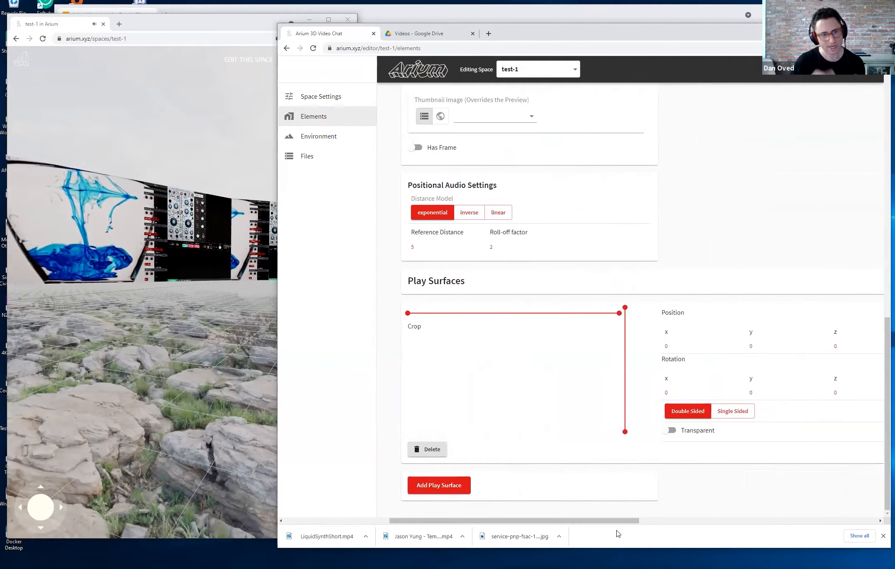
scroll(557, 203, "up", 10)
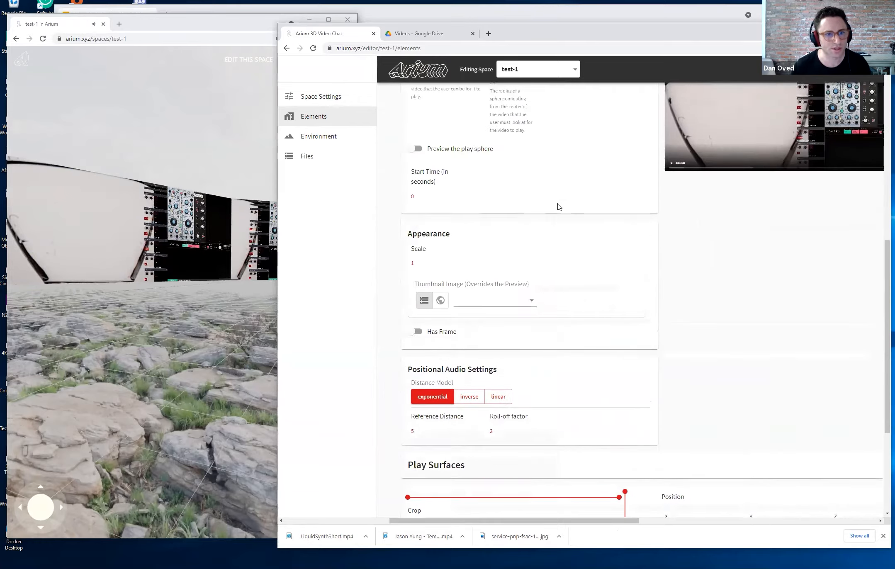
scroll(525, 209, "up", 2)
scroll(524, 212, "down", 11)
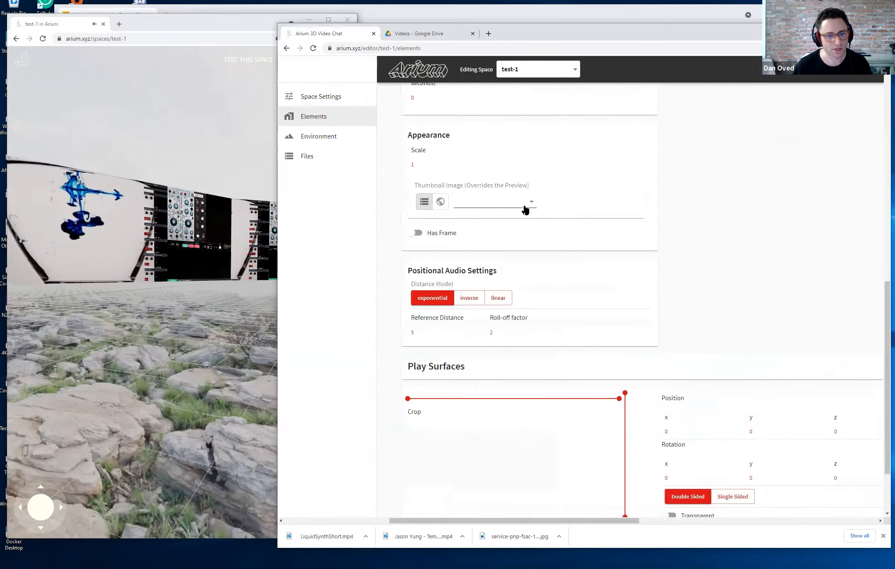
scroll(453, 241, "up", 3)
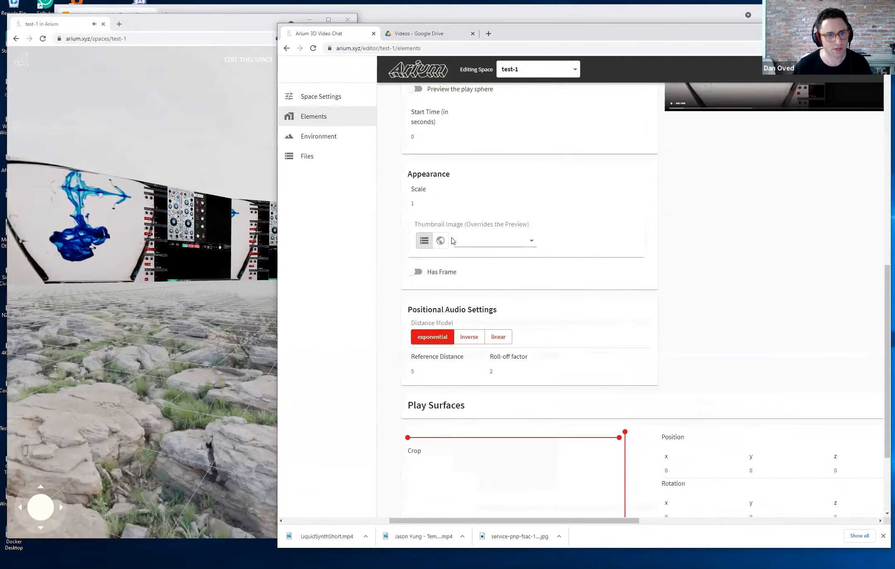
left_click(413, 272)
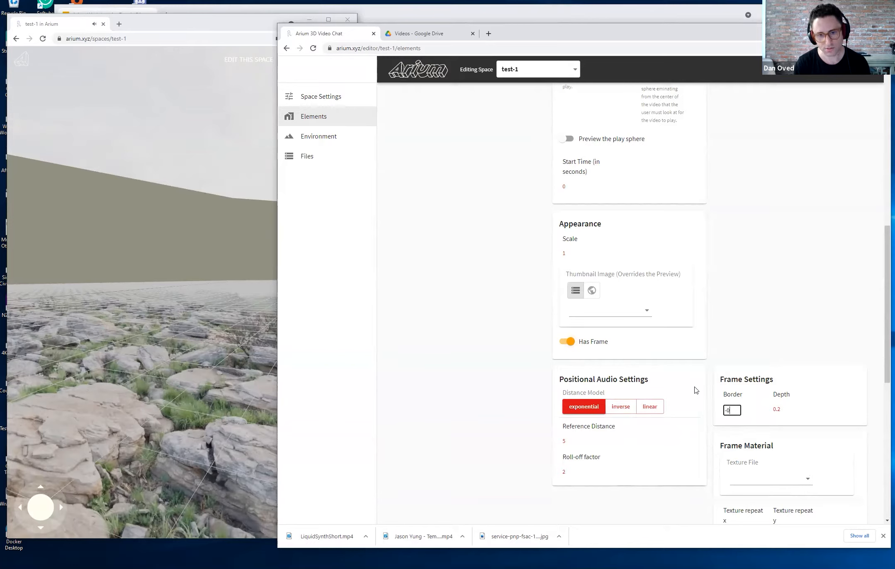
left_click_drag(105, 305, 70, 292)
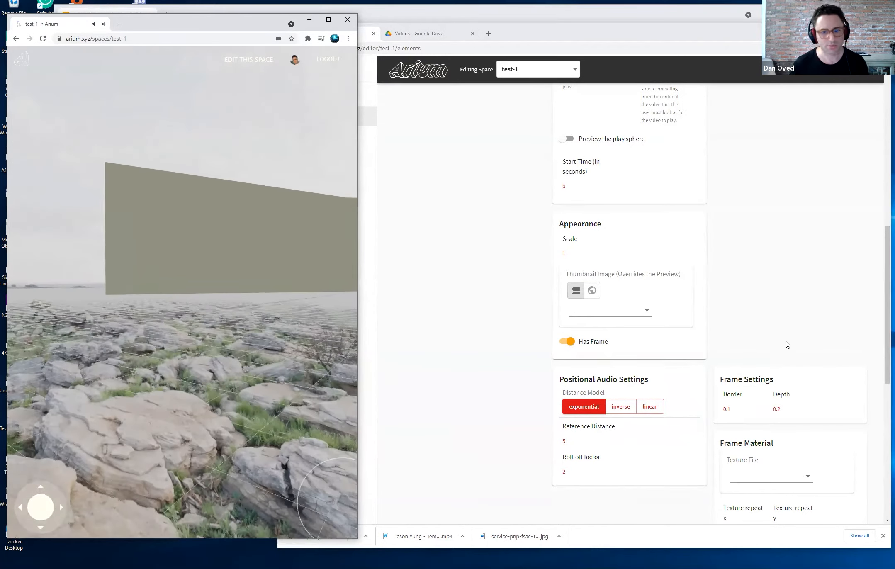
Step: Set the JasonYungArtVid element's y rotation to 170 and move closer to the framed video in the space
scroll(787, 344, "up", 10)
left_click(819, 213)
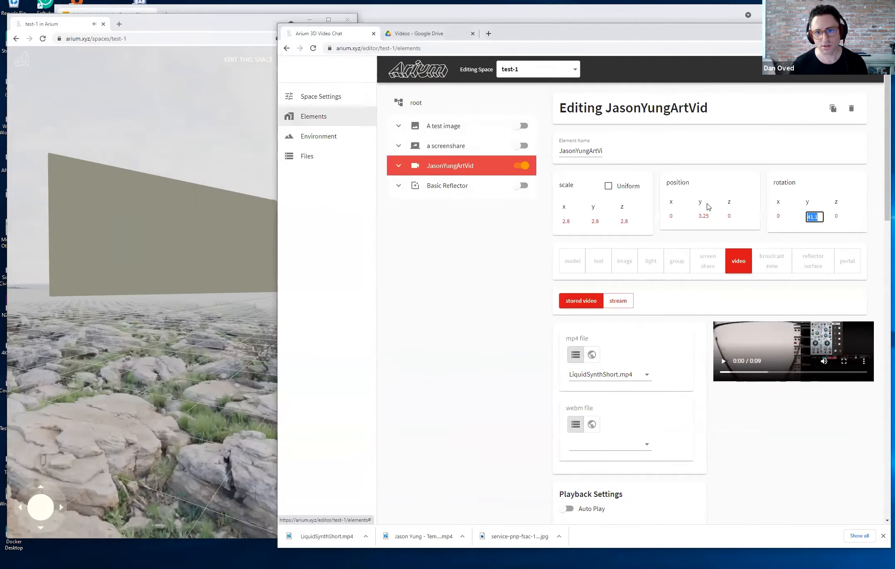
mouse_move(102, 329)
left_mouse_down()
mouse_move(263, 320)
mouse_move(203, 305)
mouse_move(232, 301)
mouse_move(220, 301)
left_mouse_up()
key("w")
key("w")
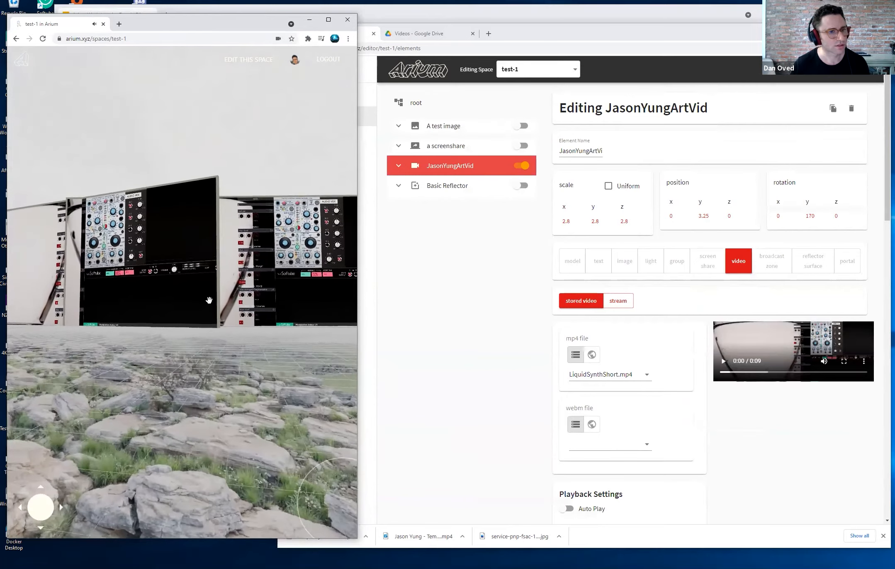
left_click(458, 330)
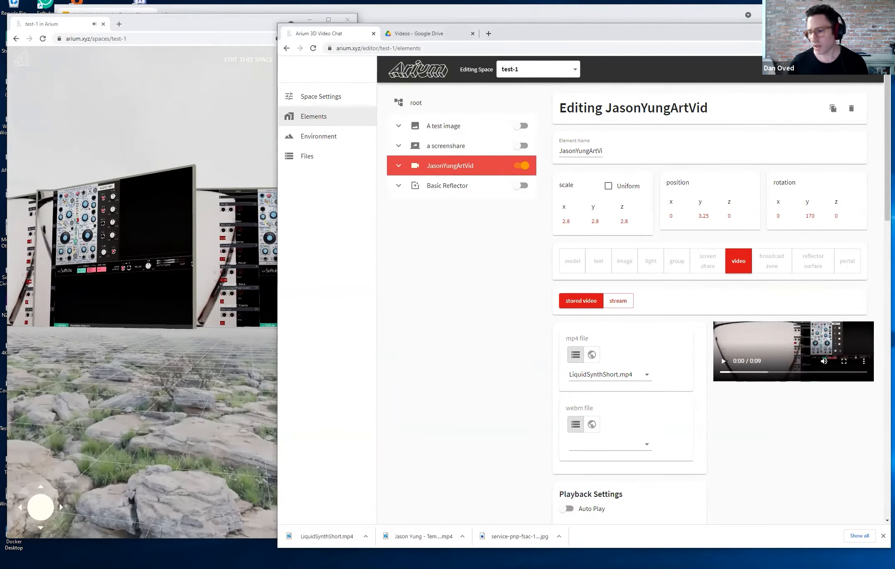
left_click(218, 265)
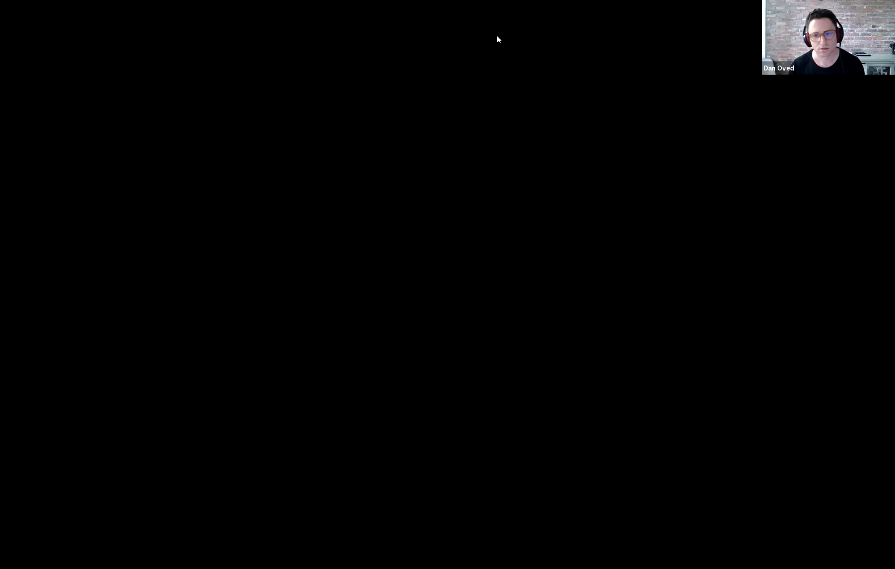
Step: Turn off the JasonYungArtVid element, turn on the A test image element, and move closer to the framed image in the space
left_click_drag(75, 291, 195, 360)
scroll(694, 363, "down", 5)
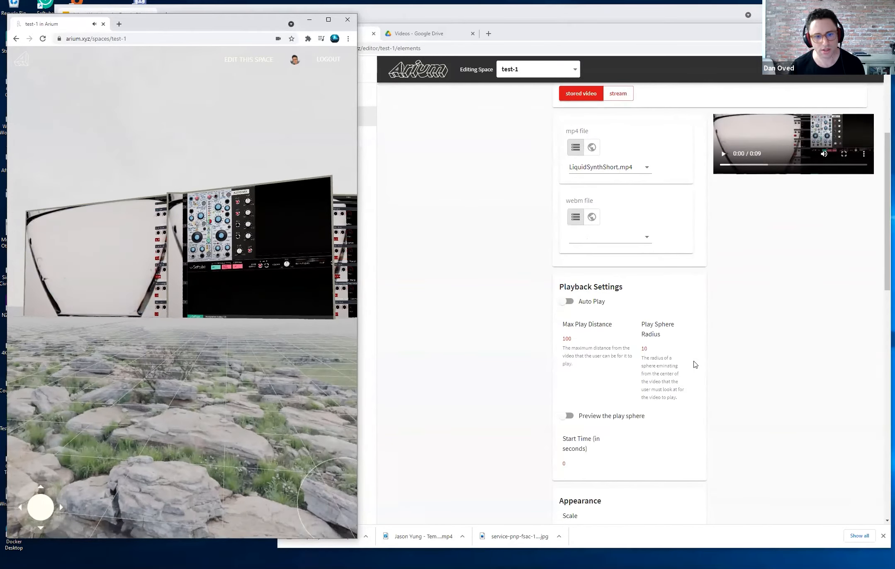
scroll(692, 363, "down", 3)
scroll(693, 363, "up", 9)
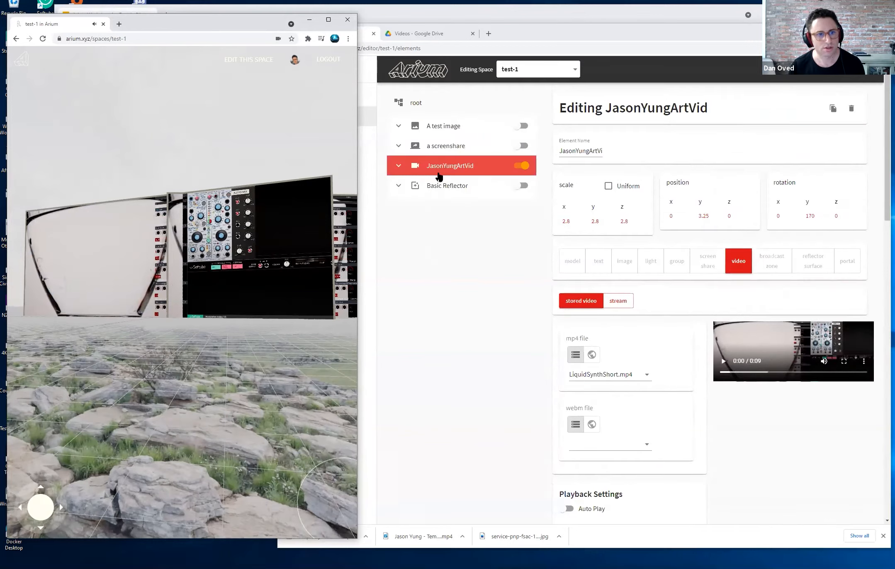
left_click(521, 166)
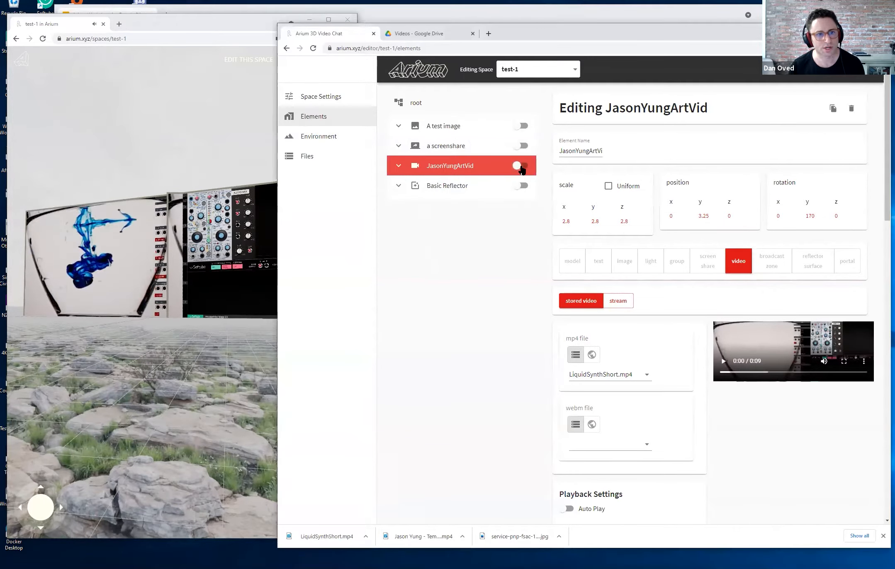
left_click(485, 130)
left_click(522, 126)
left_click(95, 281)
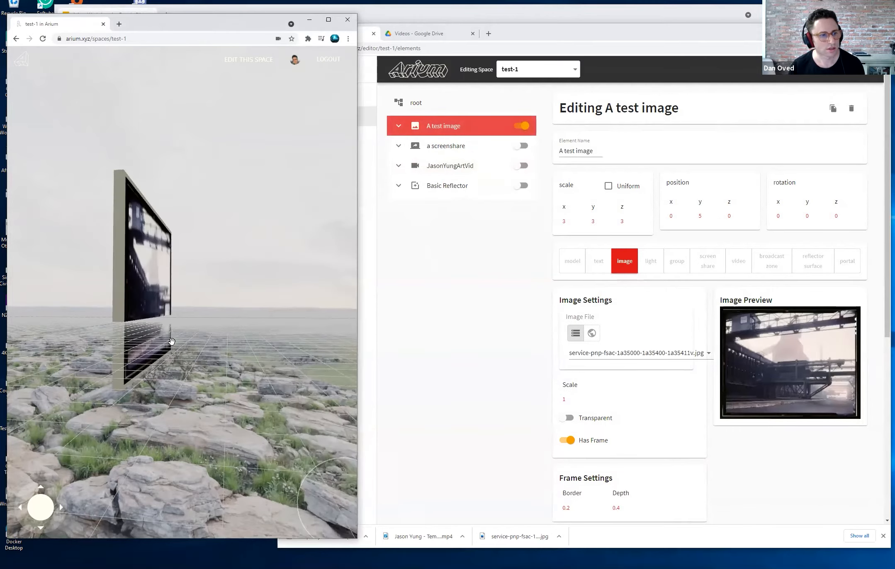
left_click_drag(139, 333, 226, 302)
key("w")
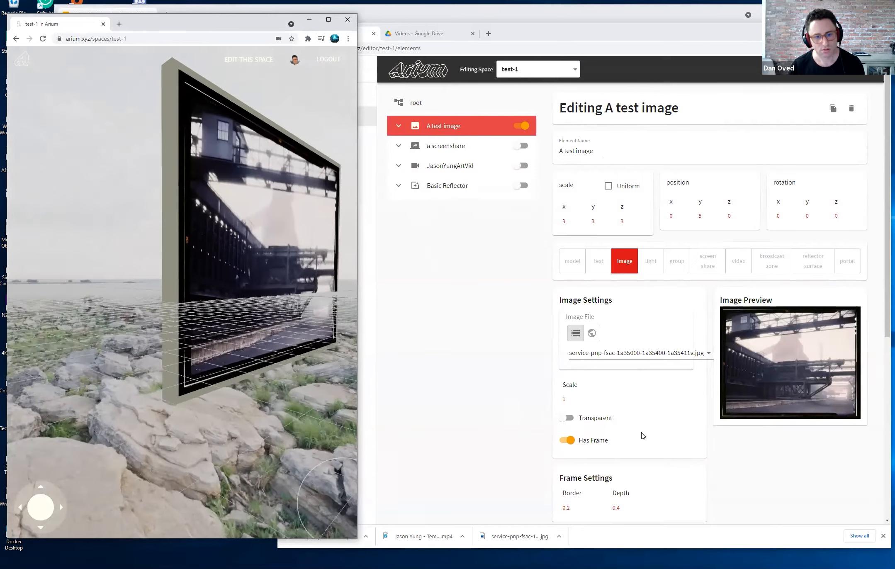
Step: Make the test image interactable, keeping Show Modal as its action on click
scroll(625, 425, "down", 6)
scroll(624, 420, "up", 3)
scroll(622, 414, "down", 4)
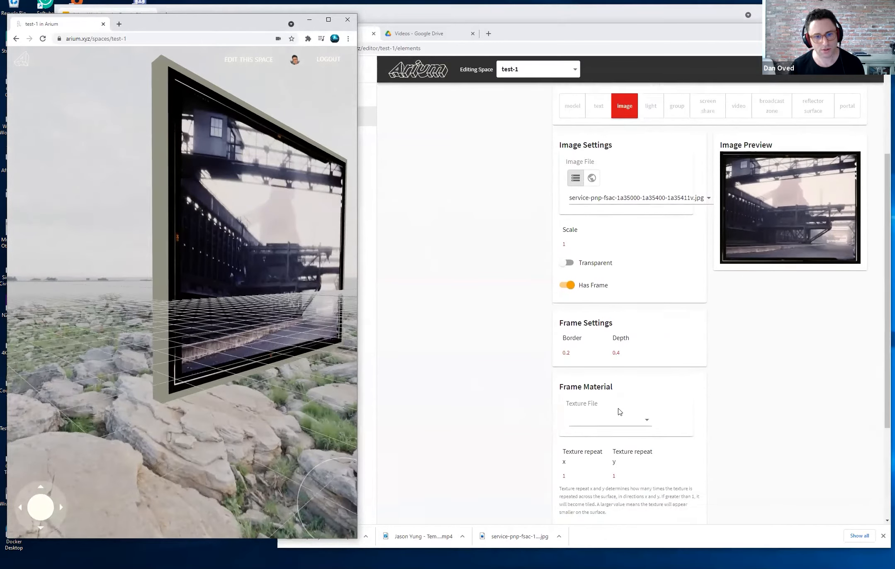
scroll(619, 407, "down", 1)
left_click(570, 491)
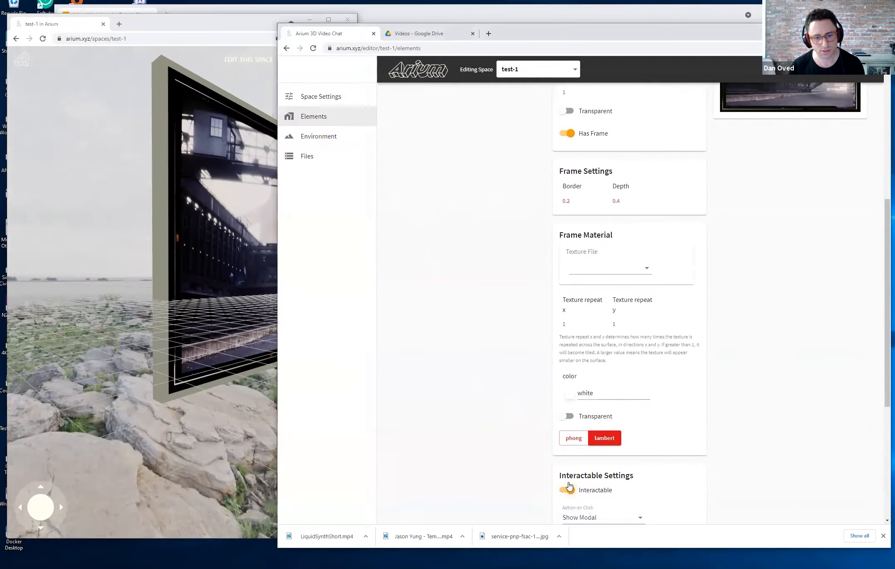
scroll(568, 472, "down", 5)
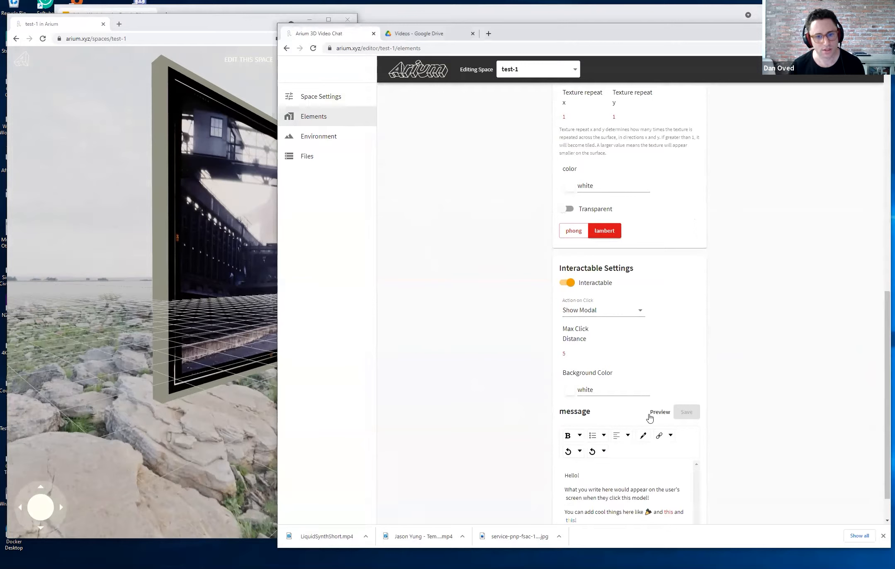
left_click(600, 312)
left_click(593, 311)
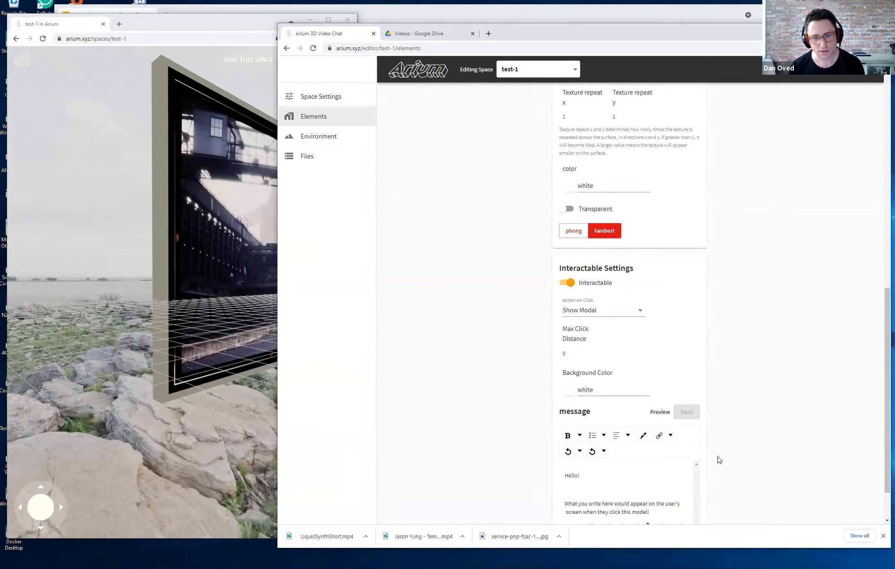
Step: Set the test image's max click distance to 15 and try it on the image in the space
scroll(711, 432, "down", 2)
left_click(100, 389)
left_click_drag(100, 388, 227, 355)
key("w")
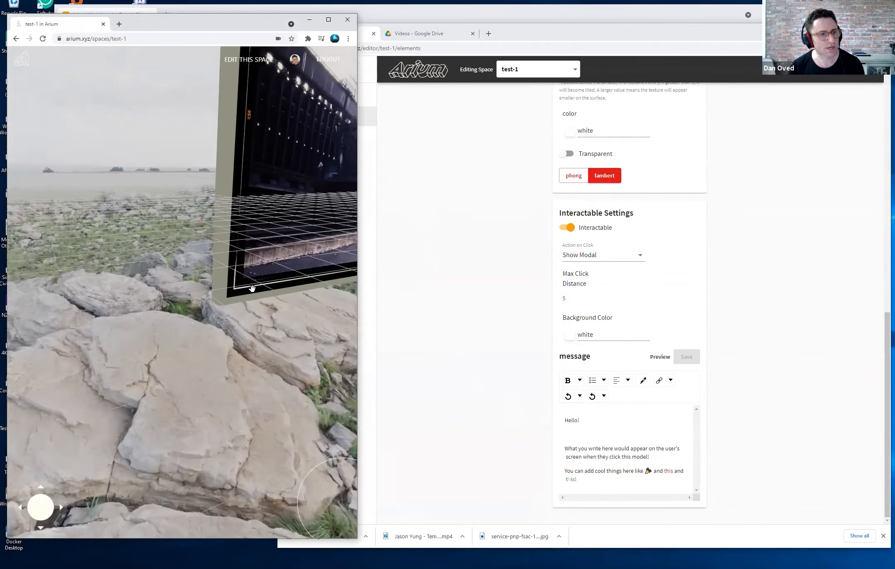
left_click(566, 298)
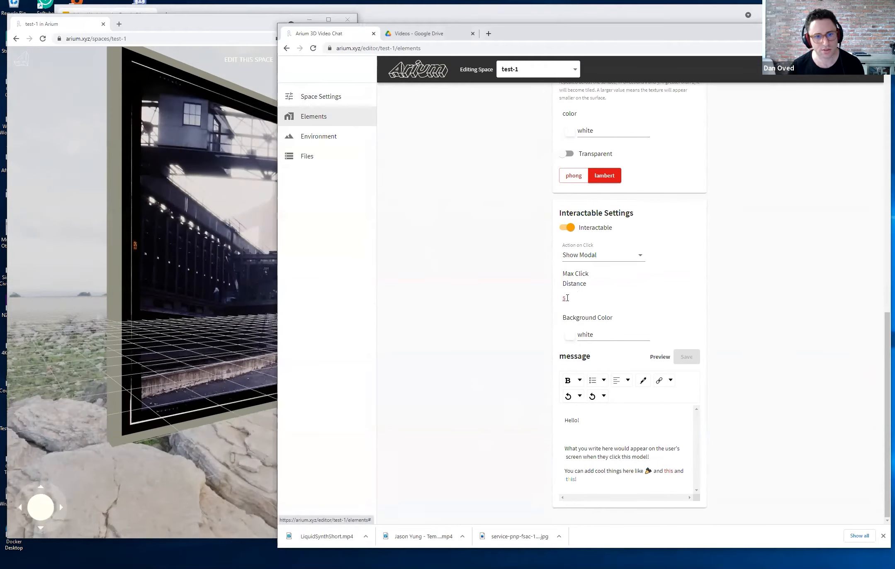
left_click(567, 298)
type("15")
key("Return")
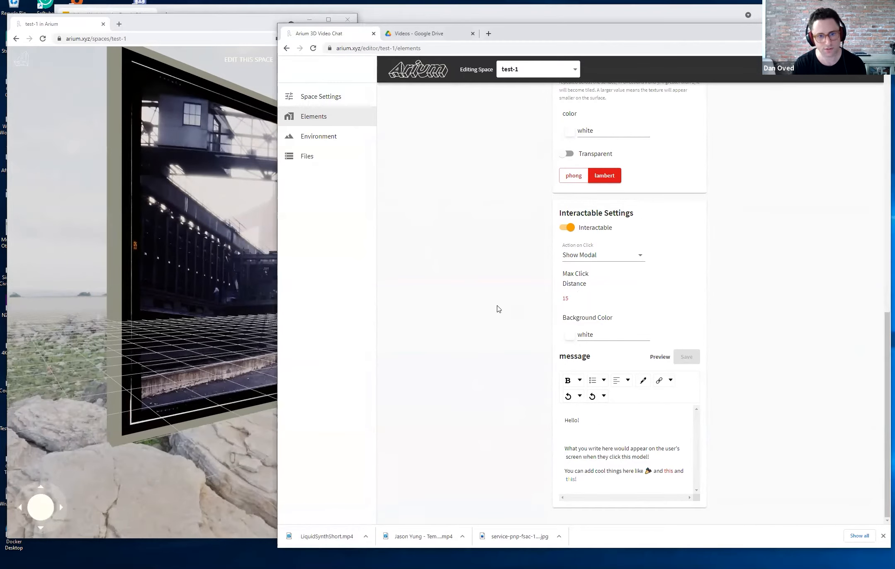
left_click(166, 439)
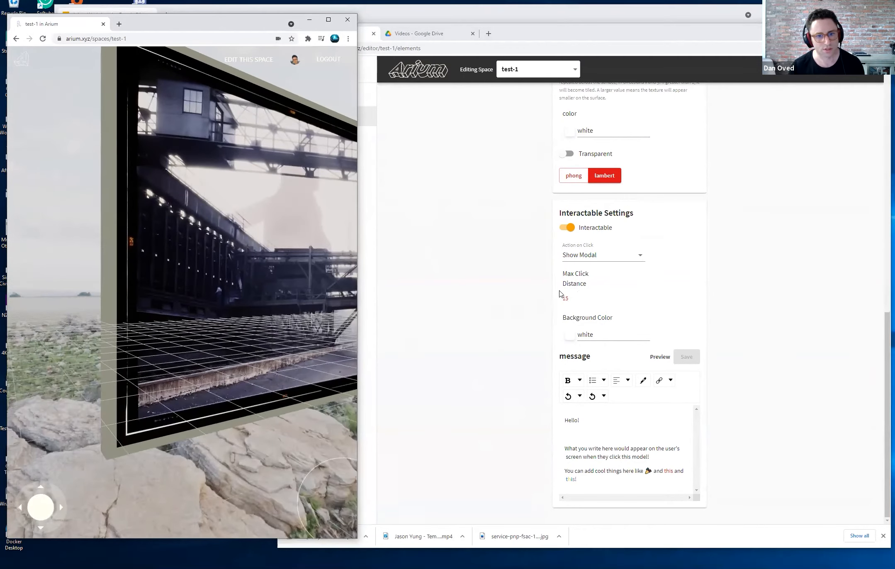
Step: Set the test image's max click distance to 50 and open the image's message in the space
left_click(566, 298)
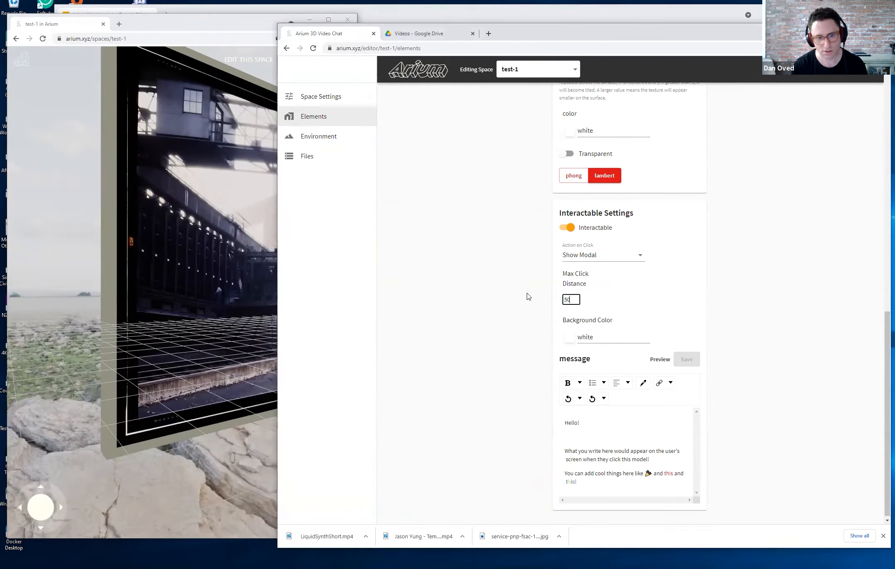
key("Return")
left_click(171, 447)
key("w")
key("s")
key("d")
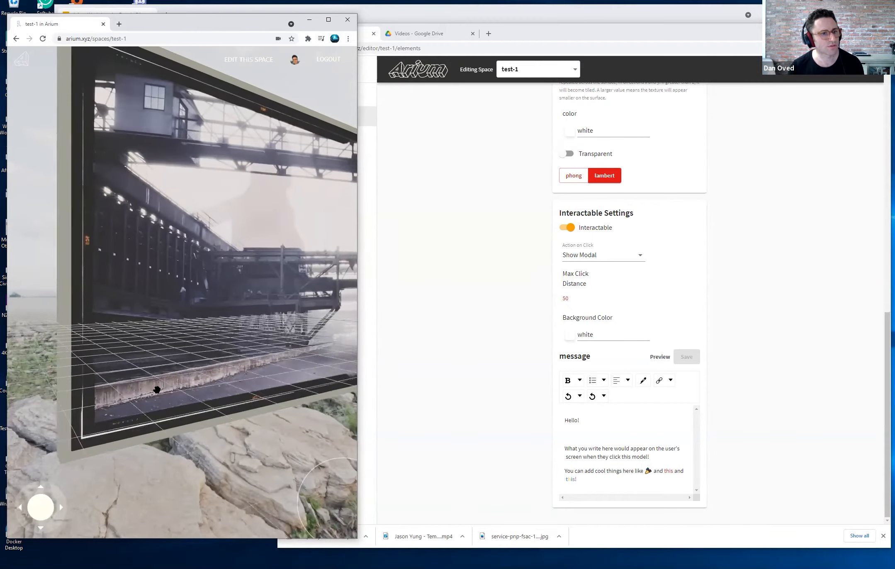
left_click(186, 150)
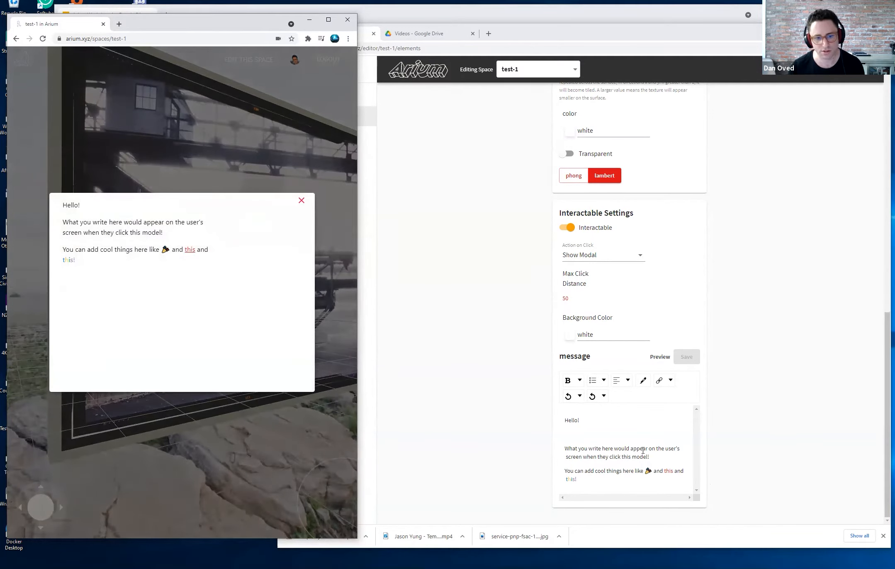
Step: Replace the message text below "Hello!" with "Hows it going?" and save the message
left_click(628, 441)
left_click_drag(597, 478, 558, 446)
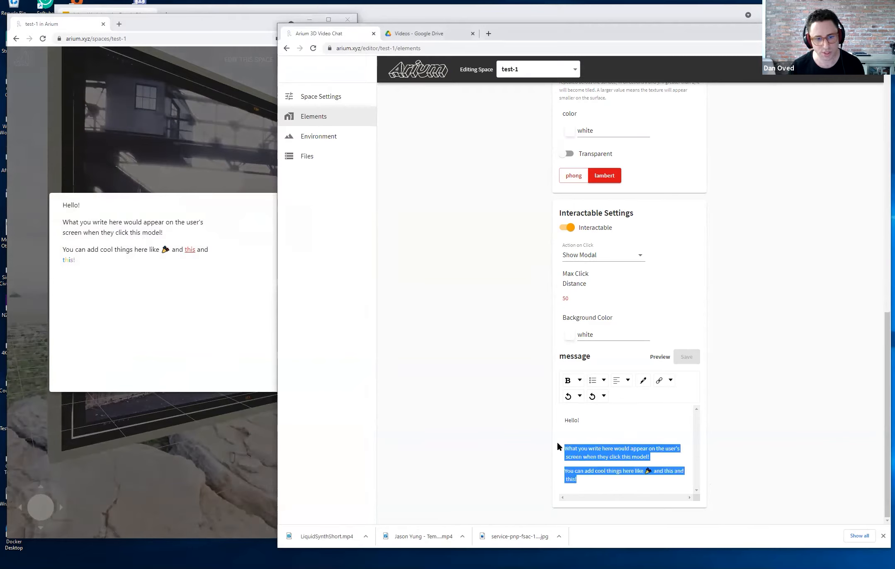
key("BackSpace")
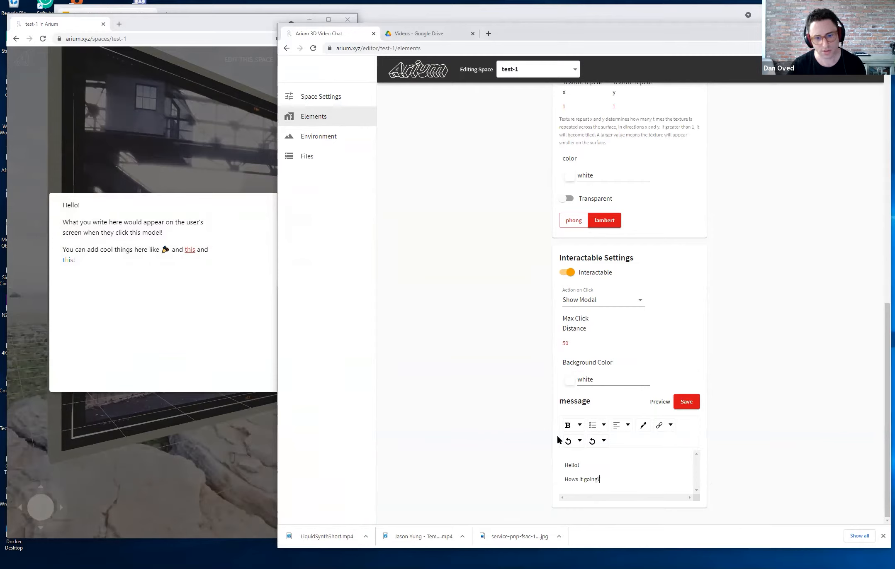
left_click(688, 402)
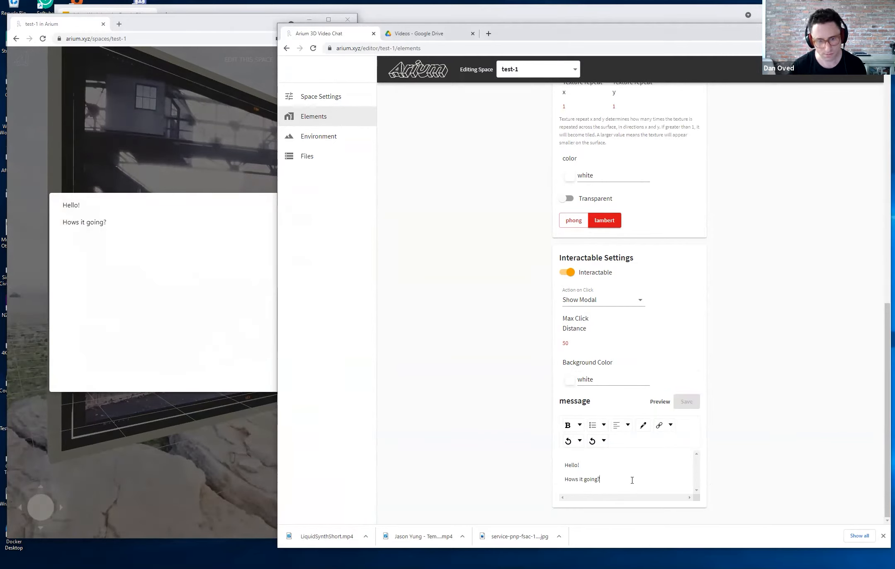
Step: Add the line "This is my cool site." below "Hows it going?" in the message
key("Return")
key("Return")
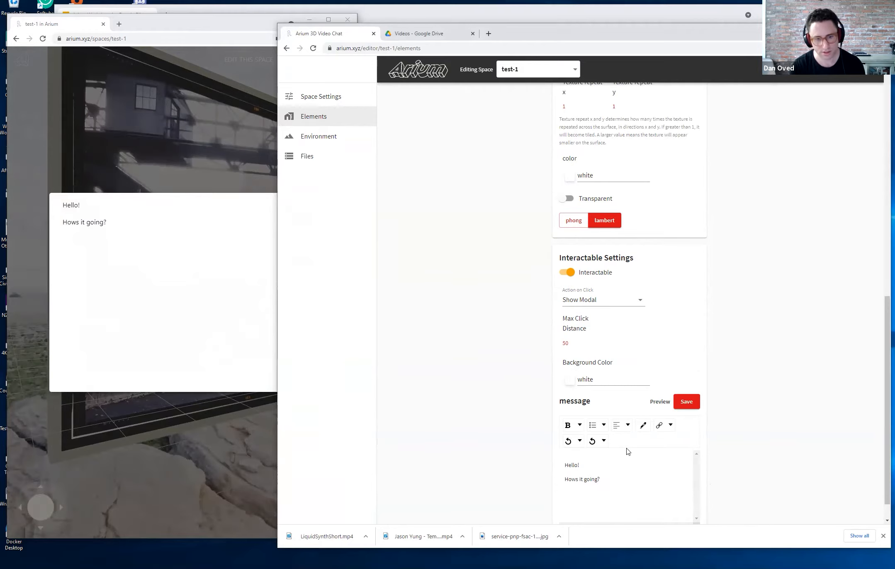
type("This is my cool site.")
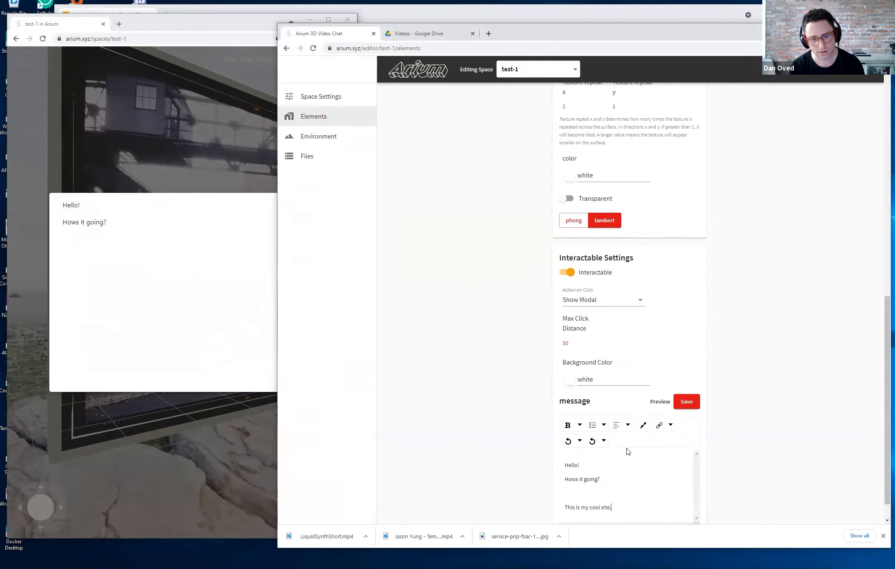
key("ctrl+shift+Left")
key("ctrl+shift+Left")
key("ctrl+shift+Left")
key("ctrl+shift+Left")
key("ctrl+shift+Left")
left_click(663, 426)
left_click(663, 440)
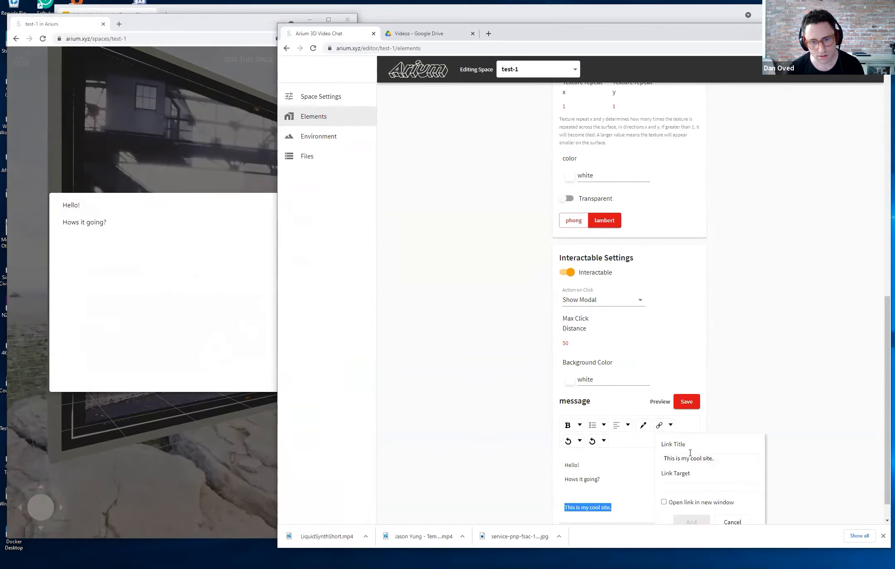
scroll(680, 456, "down", 1)
left_click(695, 460)
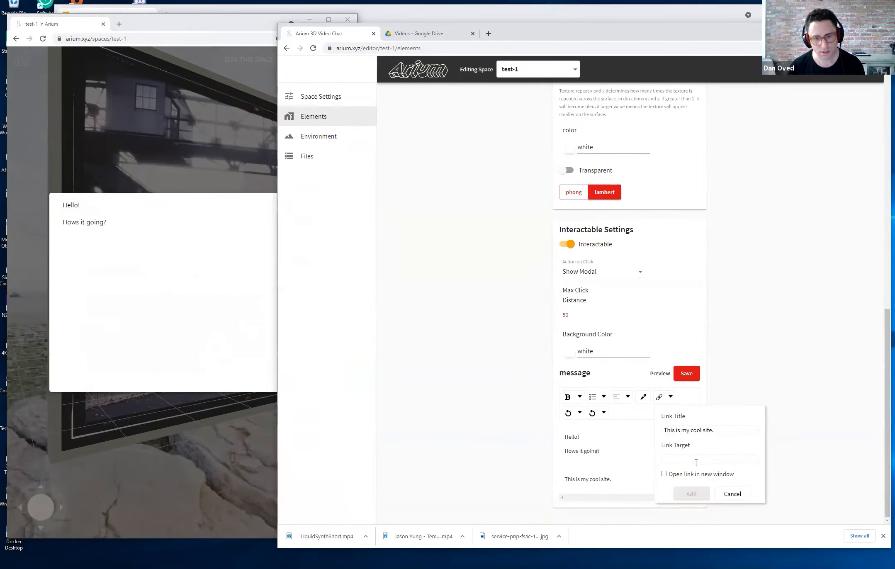
type("ww")
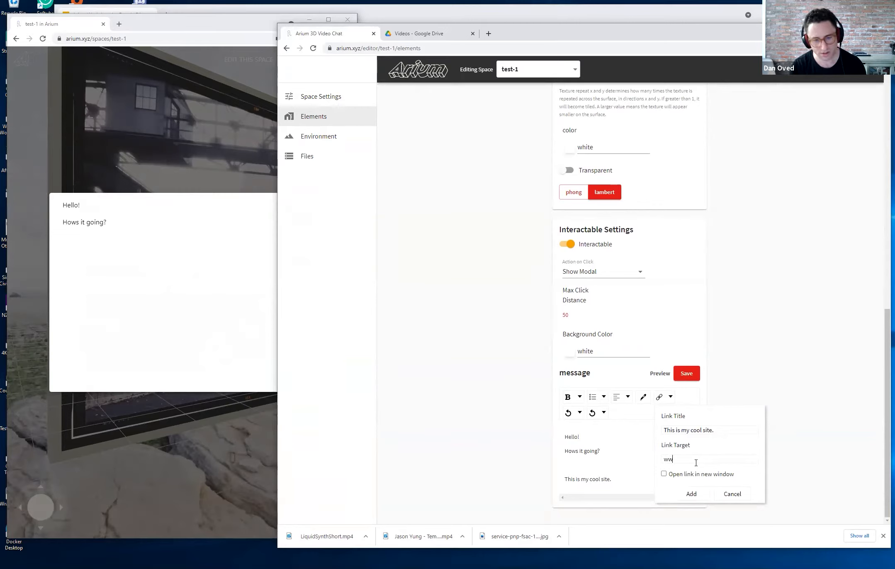
type("w.arium.xyz")
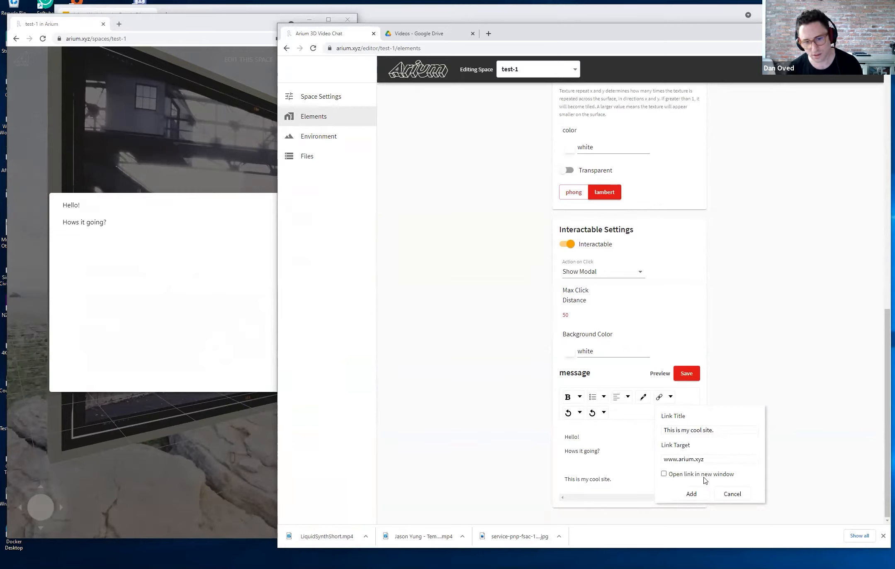
left_click(704, 476)
left_click(691, 492)
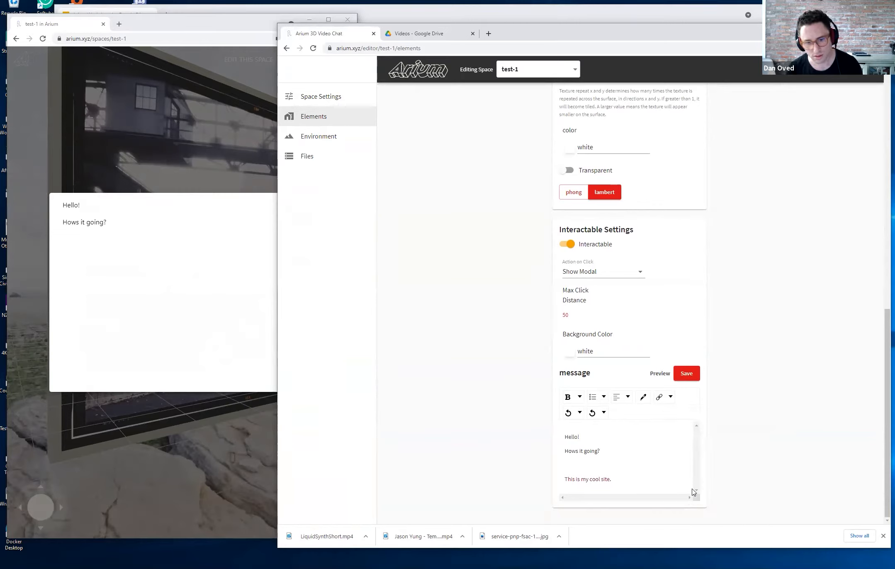
left_click(684, 375)
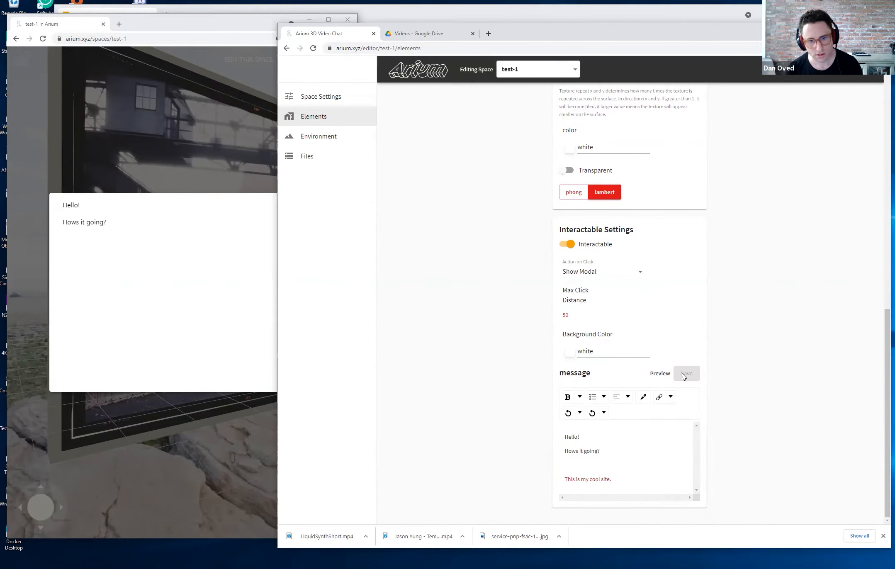
Step: Follow the message's link in the space to check its address, and close the page it opens
left_click(114, 241)
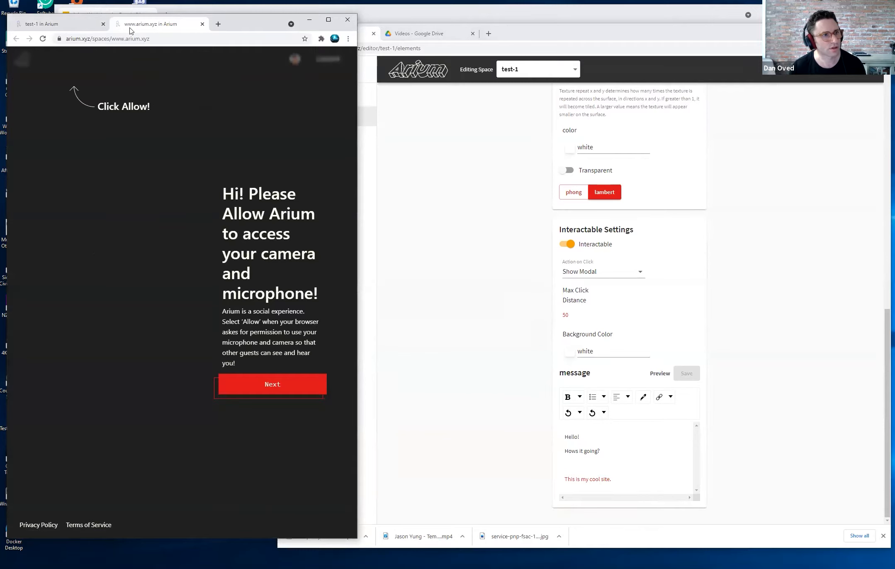
double_click(105, 38)
key("ctrl+w")
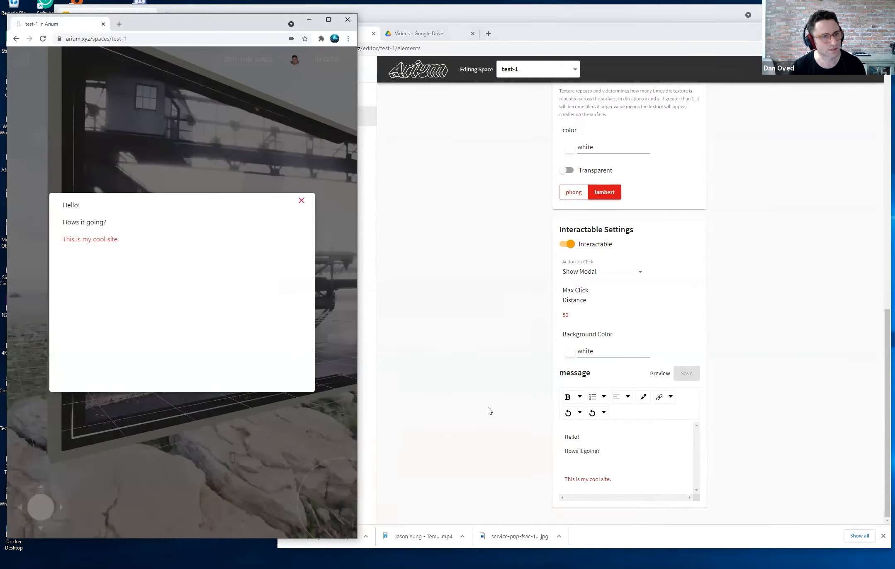
left_click(595, 465)
triple_click(603, 477)
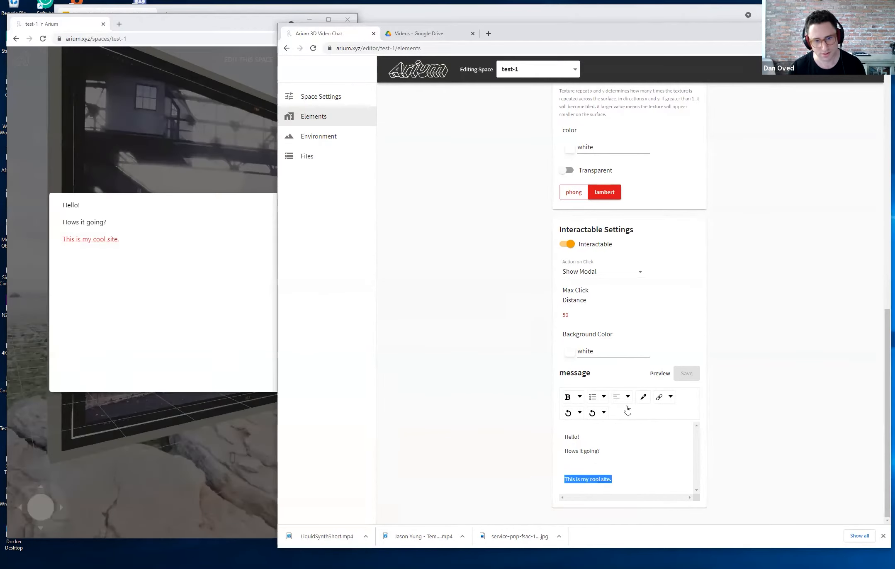
left_click(670, 397)
left_click(662, 412)
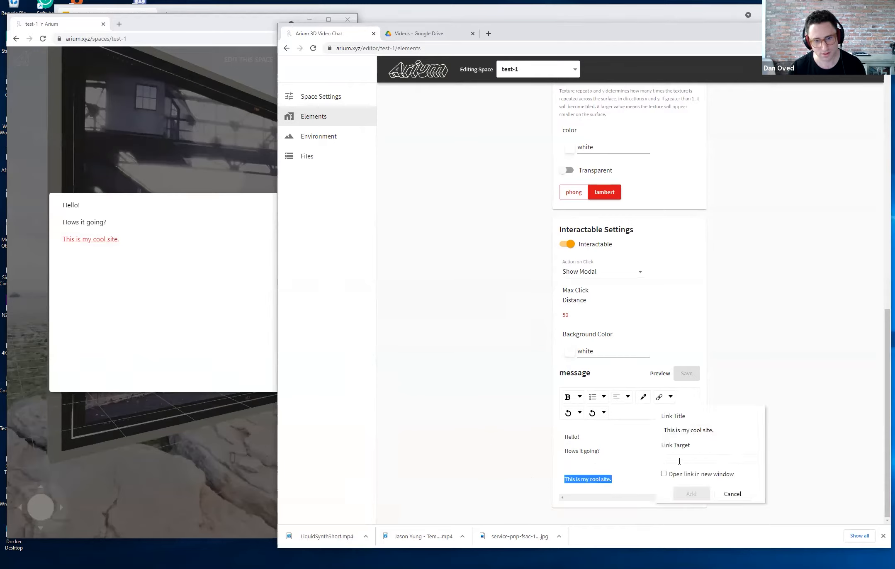
left_click(679, 459)
type("https://www.arium.xyz")
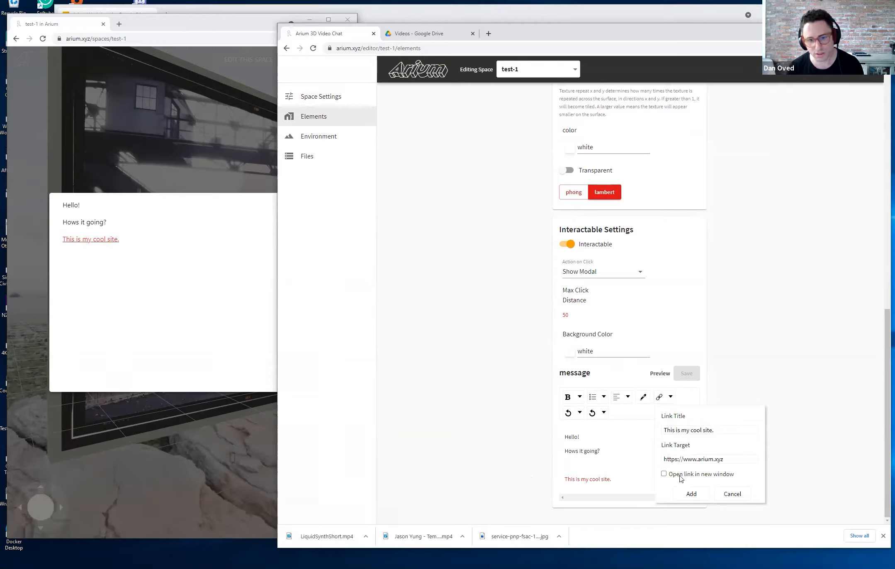
left_click(663, 474)
left_click(682, 494)
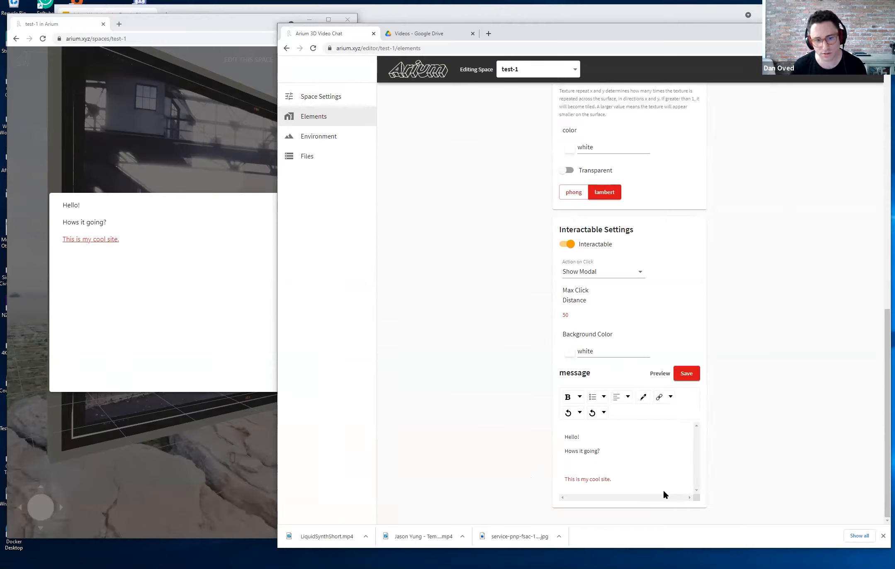
Step: Reopen the image's message in the space to check its link, close it, and return to the message text in the editor
left_click(95, 260)
left_click(301, 202)
left_click(186, 198)
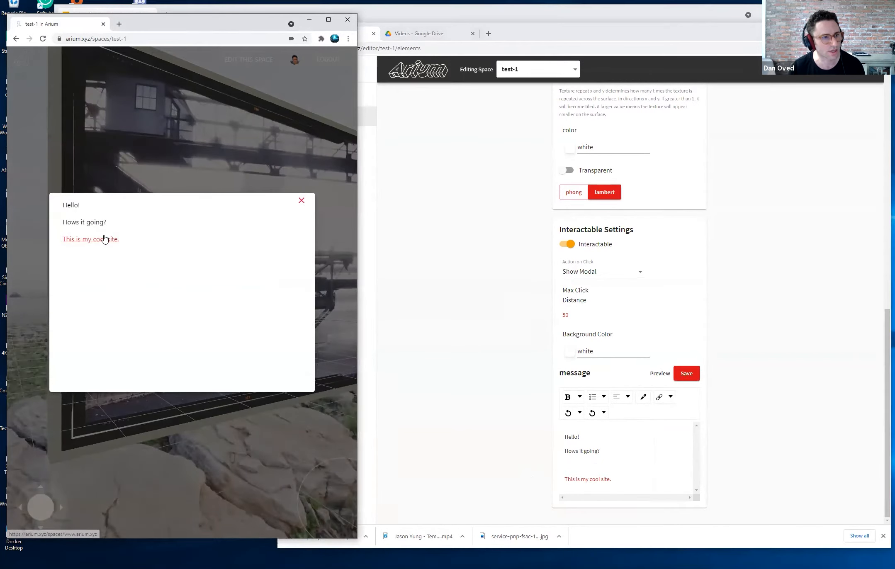
left_click(300, 202)
left_click_drag(256, 223, 244, 203)
key("a")
key("s")
left_click(191, 223)
left_click(302, 201)
left_click(613, 441)
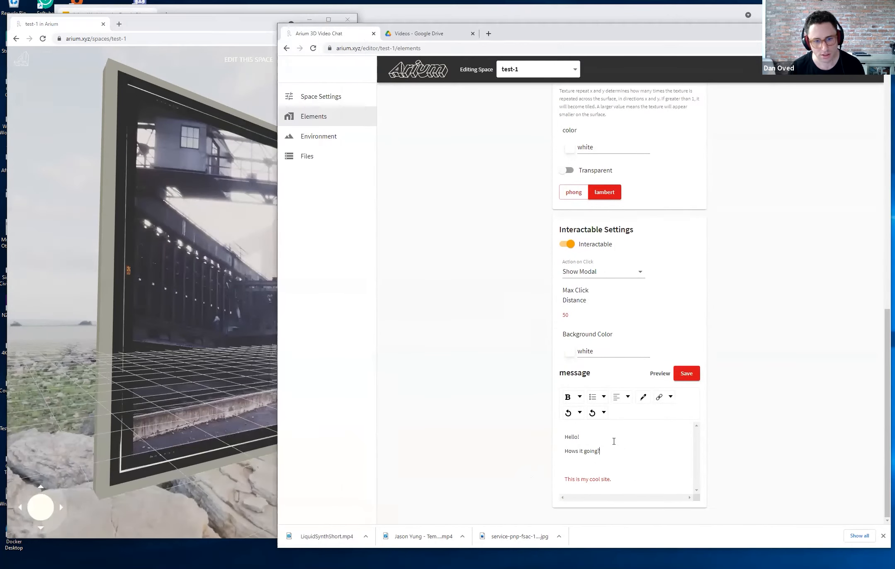
Step: Select the root of the element tree and disable the A test image element so it is hidden in the space
scroll(535, 403, "up", 12)
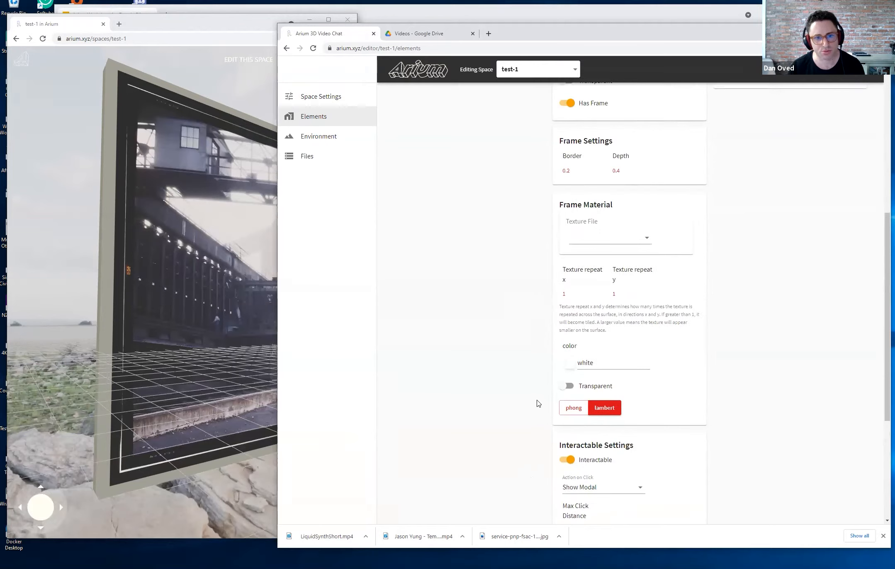
scroll(537, 403, "up", 1)
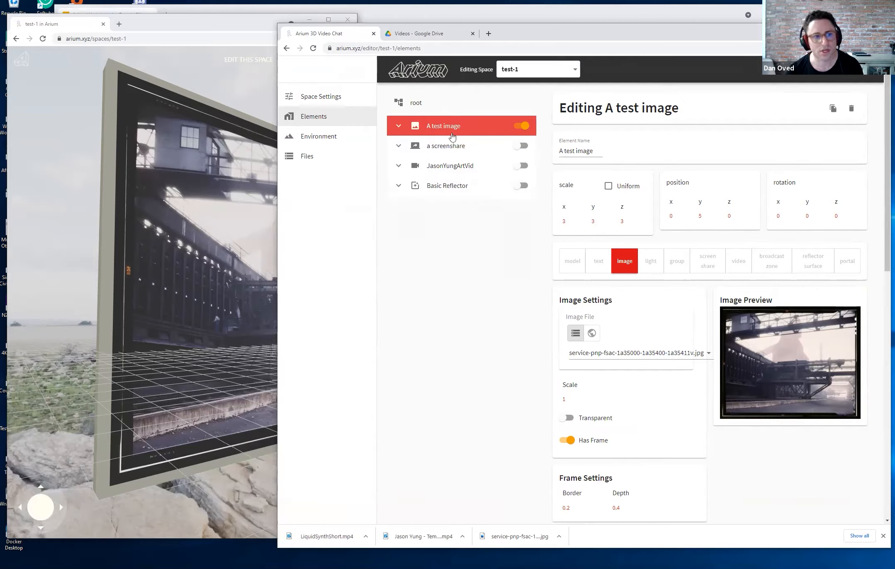
left_click(438, 107)
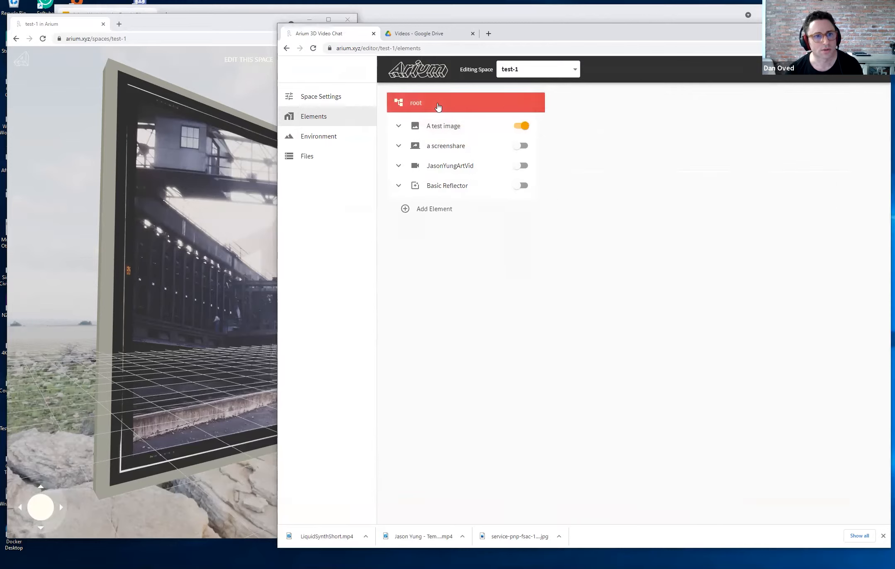
left_click(162, 223)
triple_click(243, 235)
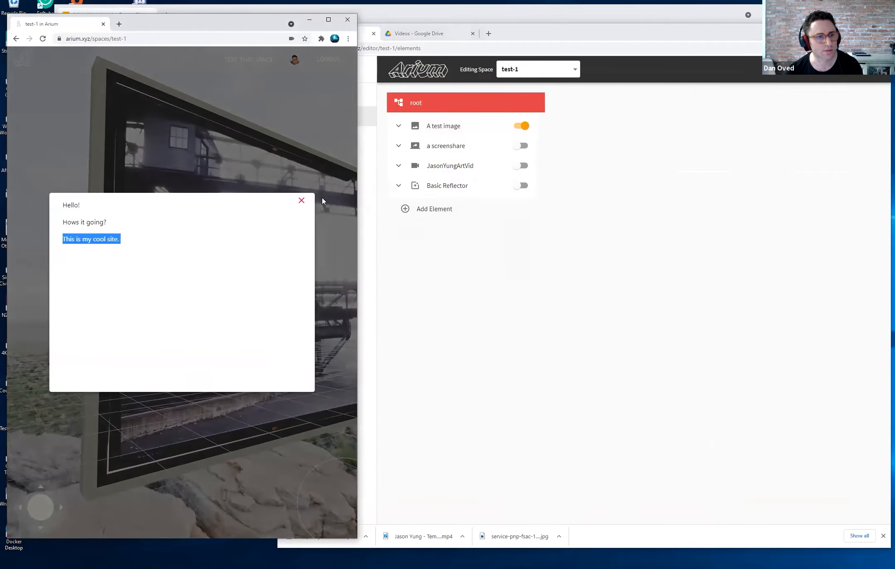
left_click(302, 200)
left_click(521, 126)
left_click(521, 126)
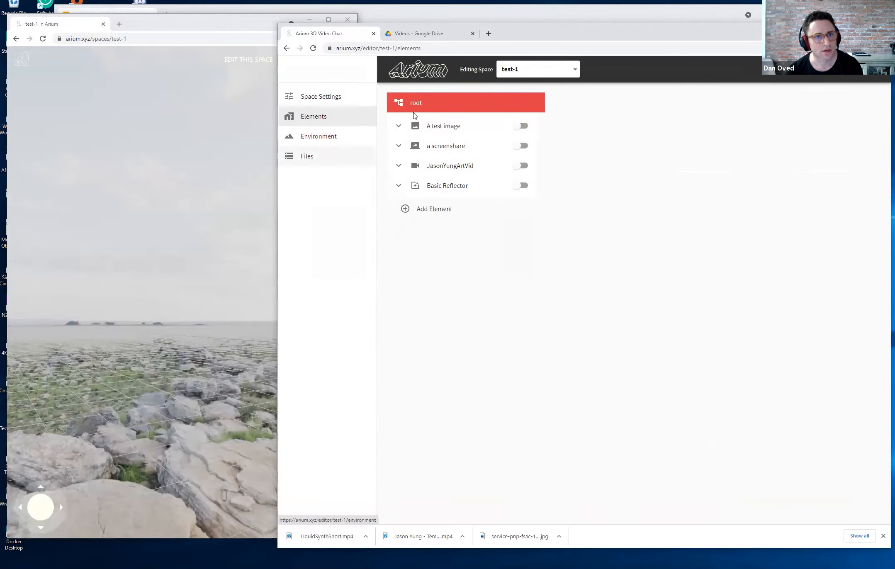
Step: Switch to Google Drive and open the Models folder inside Workshop Assets
left_click(419, 33)
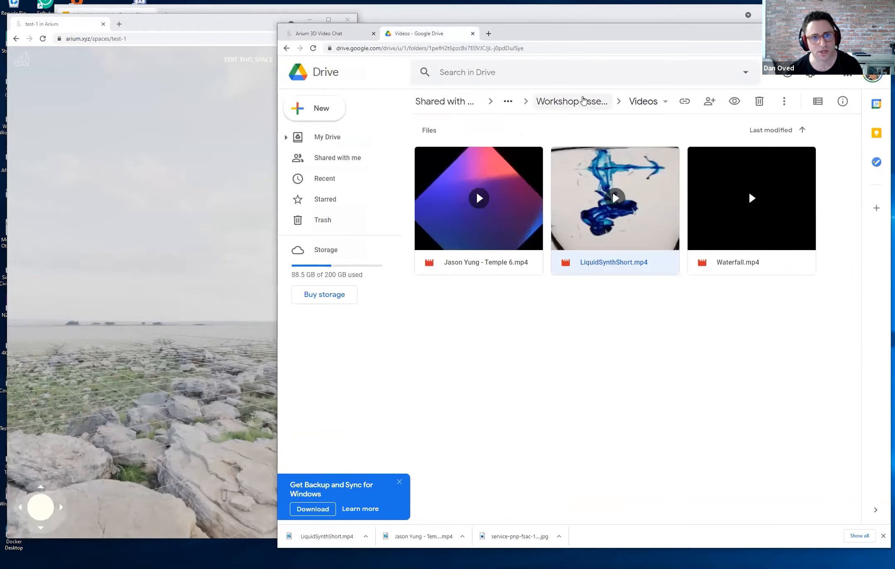
left_click(583, 101)
double_click(479, 163)
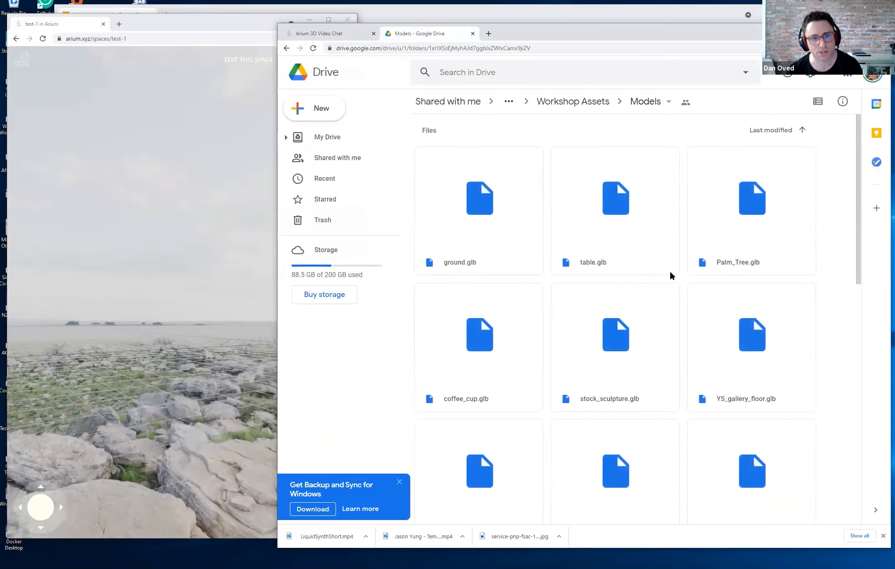
Step: Look through the GLB files in the Models folder, including the gallery, divider, bench, sculpture and animated models
left_click(464, 206)
left_click(609, 227)
left_click(781, 240)
left_click(770, 355)
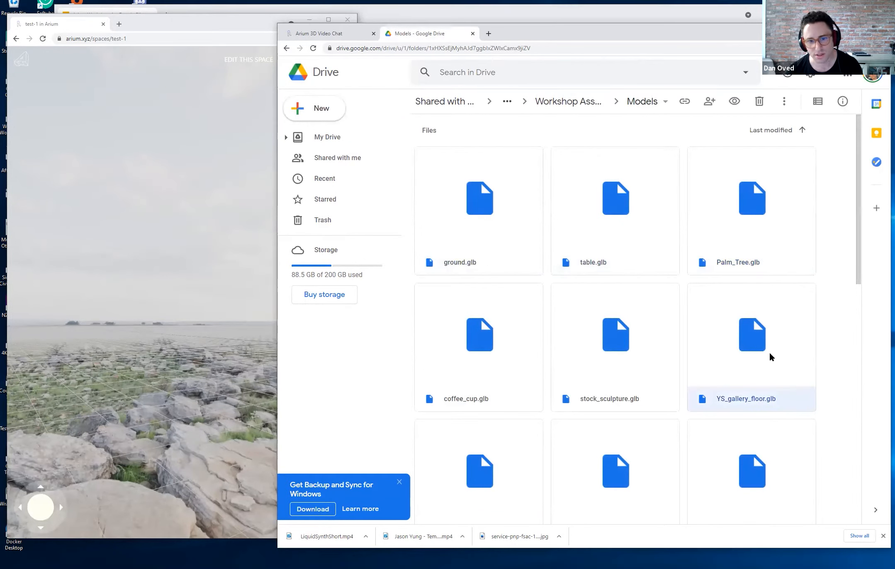
left_click(640, 339)
scroll(622, 338, "down", 3)
left_click(505, 340)
scroll(505, 341, "down", 6)
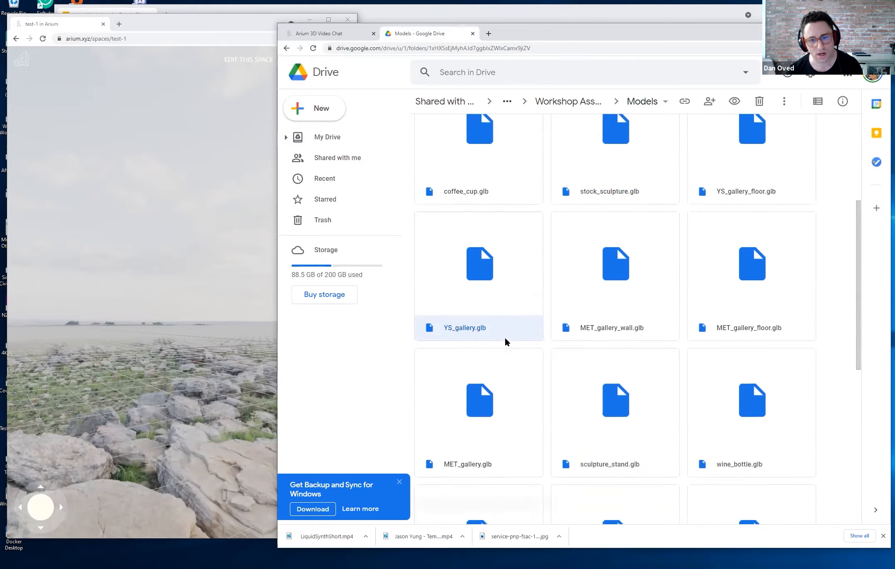
left_click(621, 273)
scroll(757, 253, "down", 5)
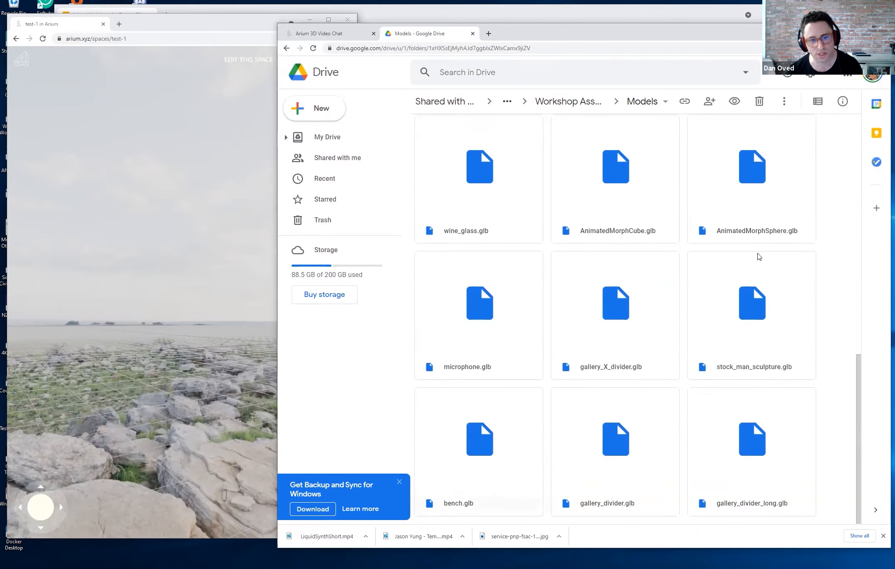
left_click(747, 462)
left_click(617, 447)
left_click(507, 433)
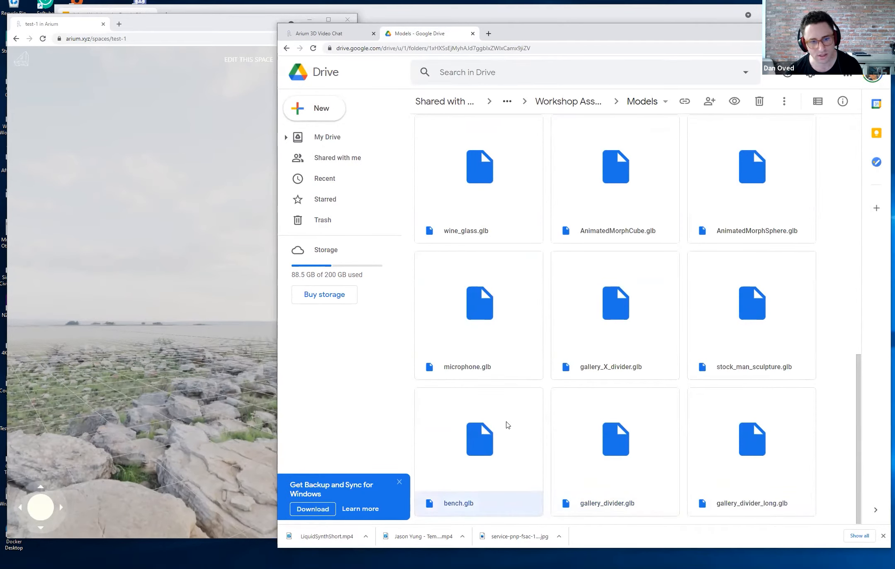
scroll(715, 369, "up", 2)
scroll(616, 353, "up", 11)
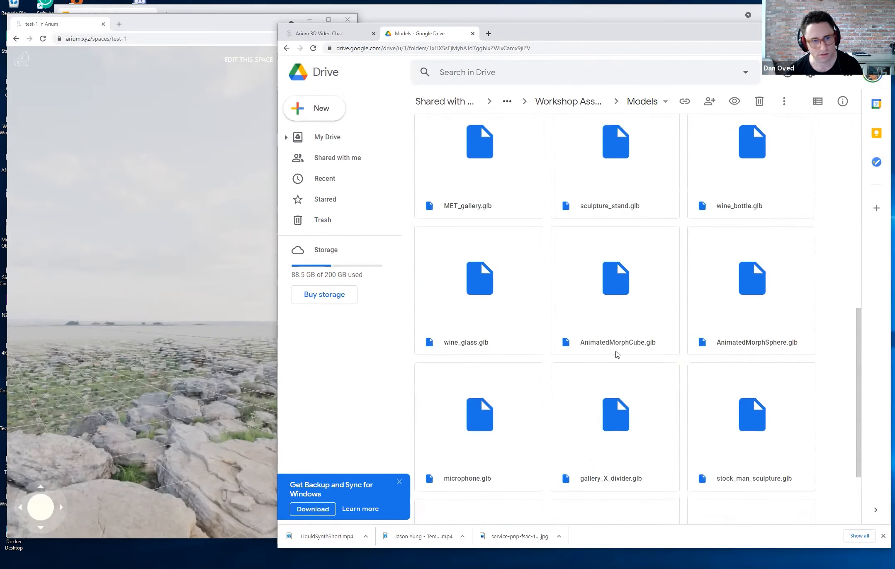
scroll(617, 354, "up", 1)
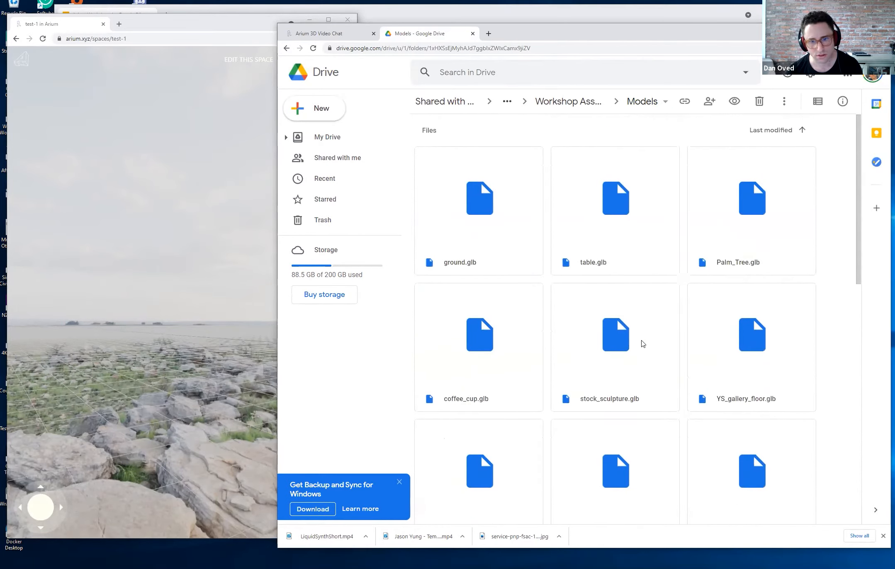
scroll(669, 326, "down", 10)
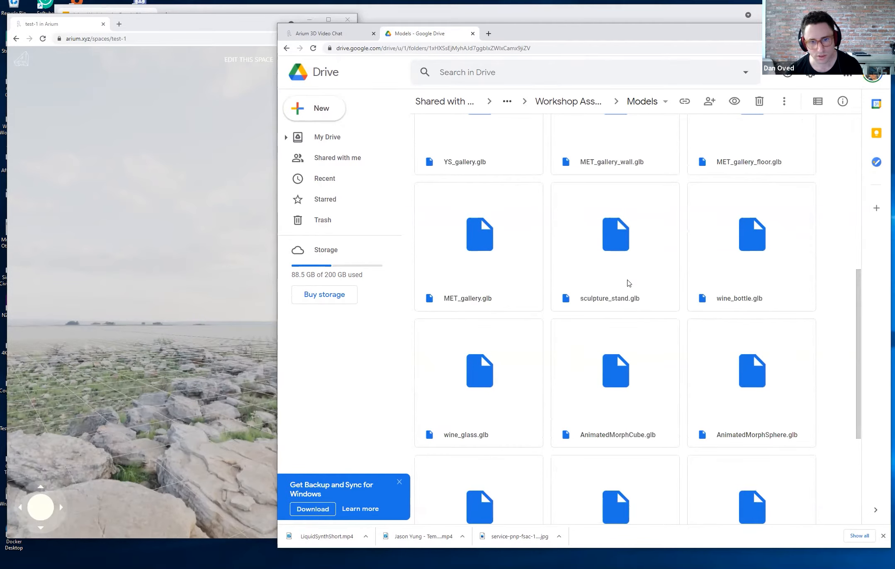
scroll(629, 283, "down", 2)
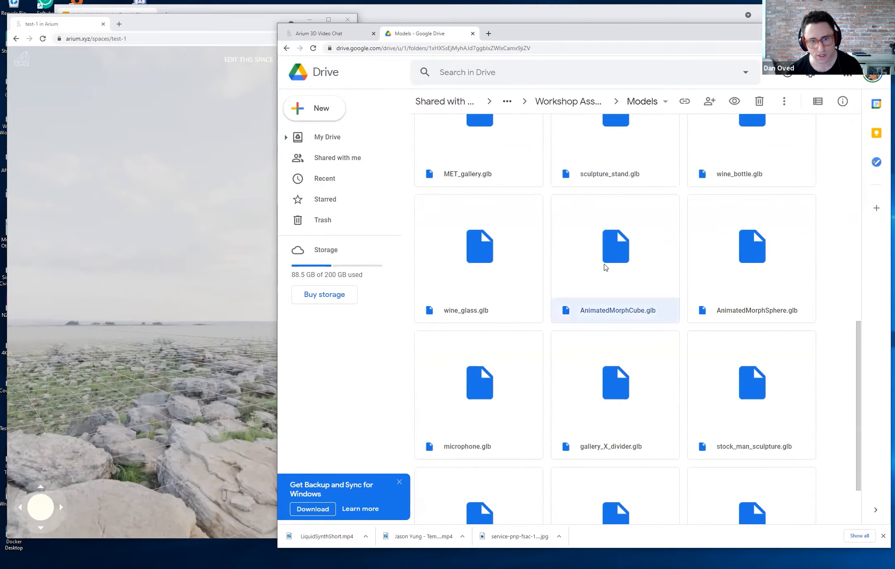
Step: Download AnimatedMorphCube.glb from the Models folder, saving it as AnimatedMorphCube (1).glb in Downloads
right_click(615, 251)
left_click(579, 246)
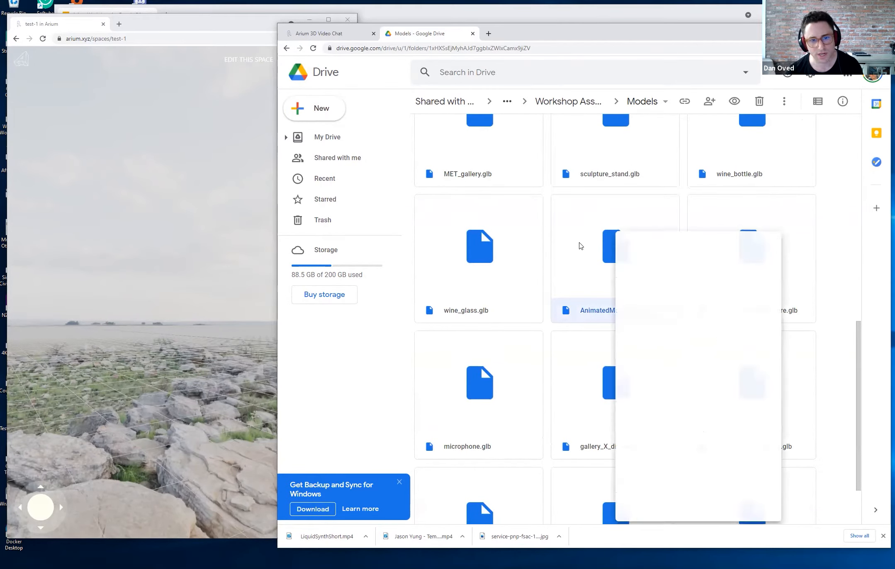
right_click(622, 243)
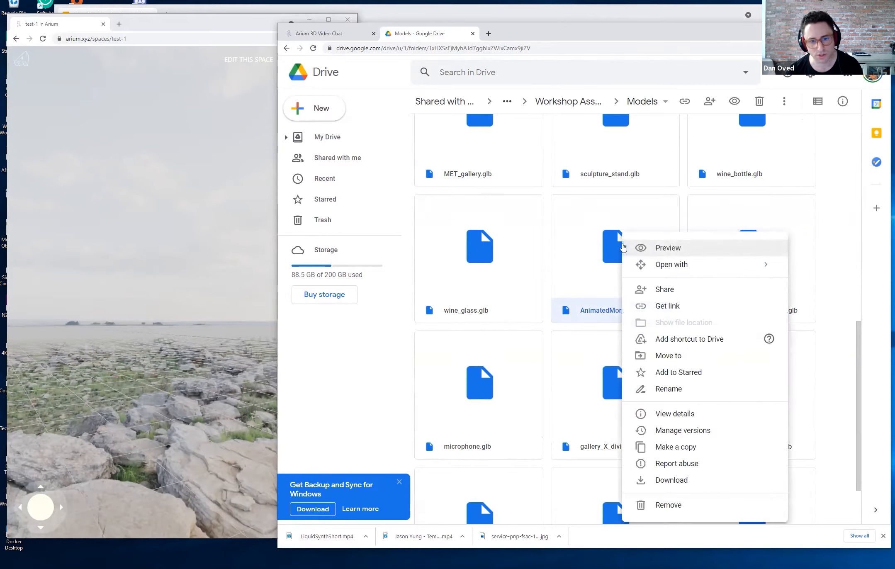
left_click(641, 478)
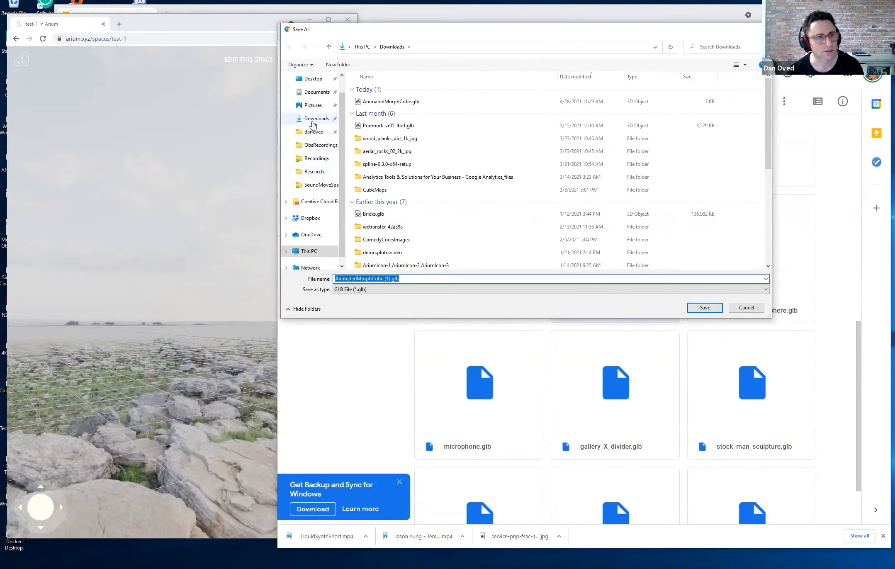
left_click(315, 119)
left_click(704, 307)
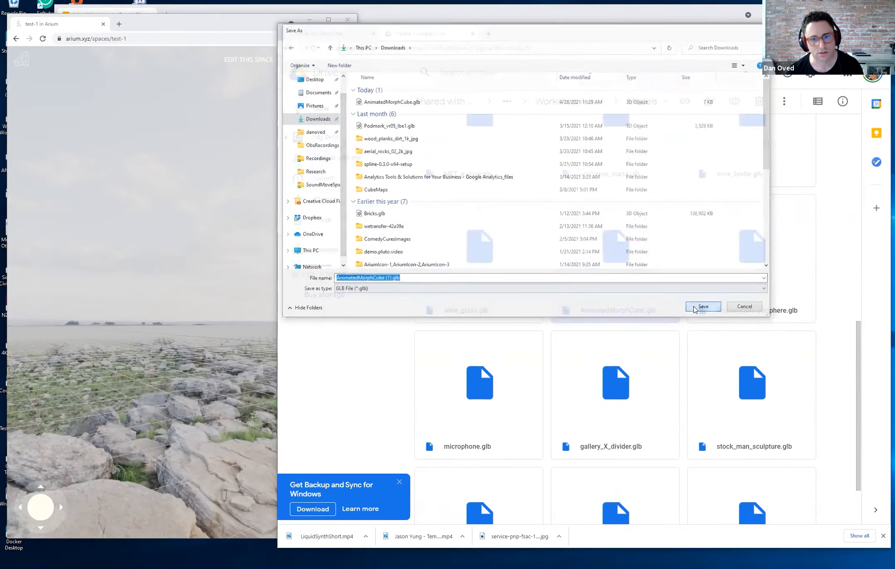
Step: Widen the test-1 space window and upload AnimatedMorphCube (1).glb to the space's files in the Arium editor
left_click(206, 383)
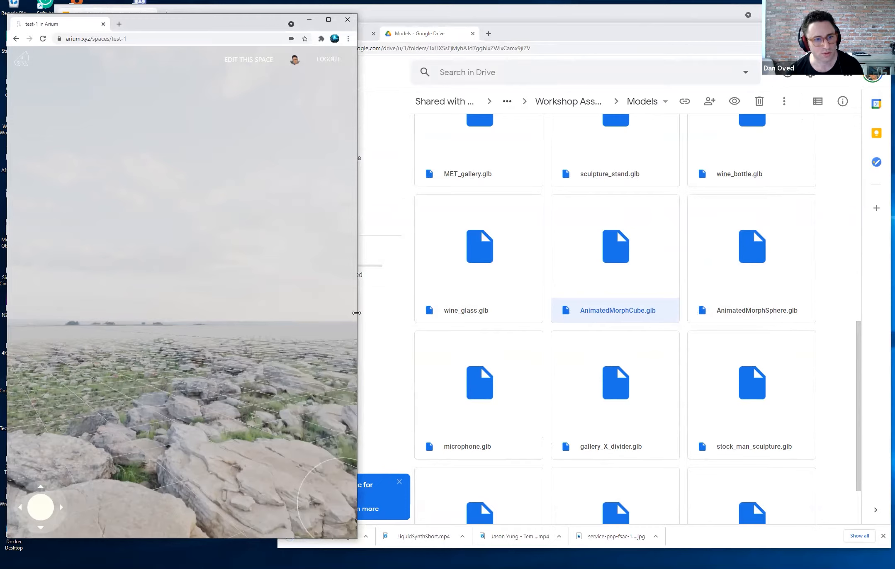
left_click(662, 284)
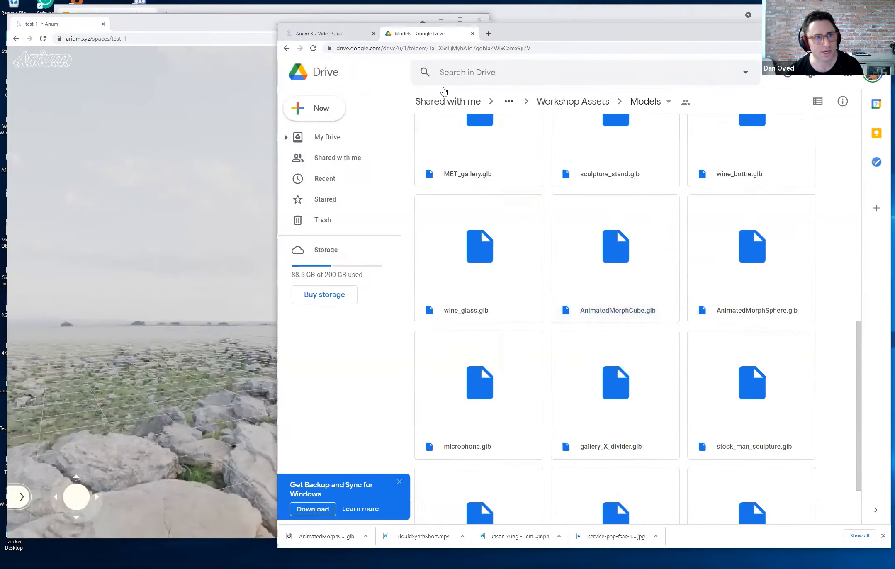
left_click(351, 34)
left_click(328, 160)
left_click(412, 138)
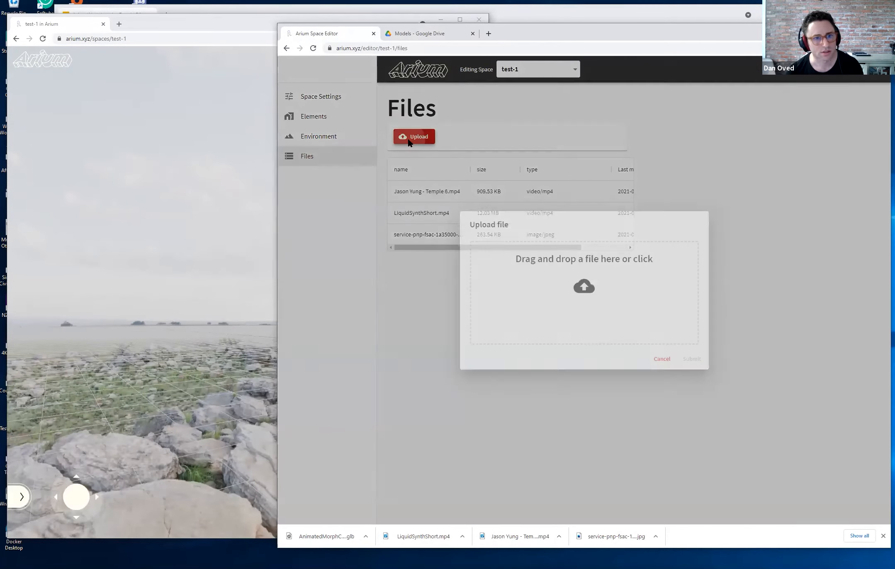
left_click(602, 296)
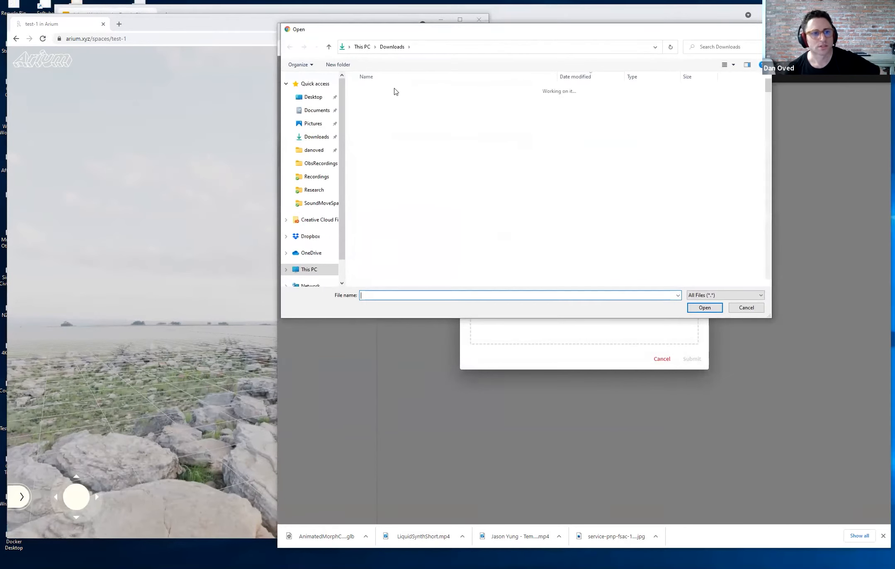
left_click(398, 102)
left_click(705, 307)
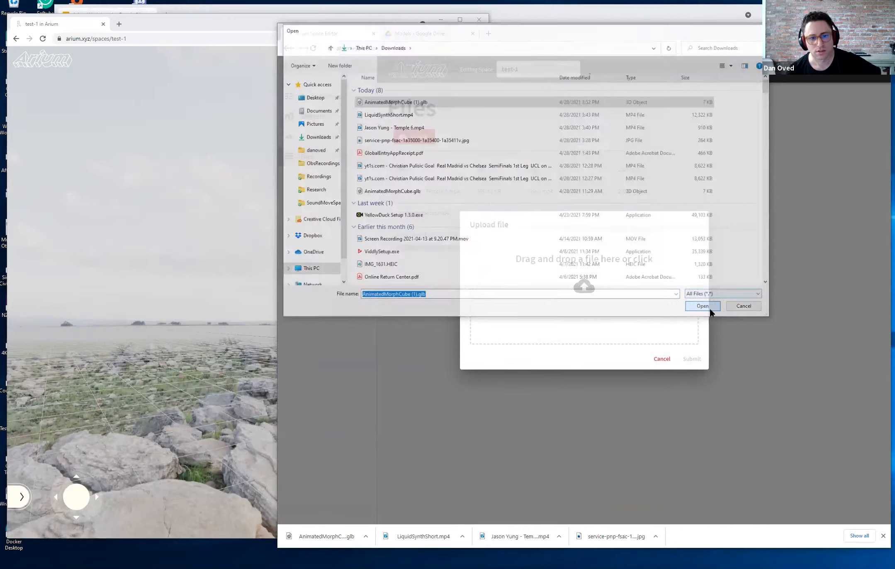
left_click(691, 399)
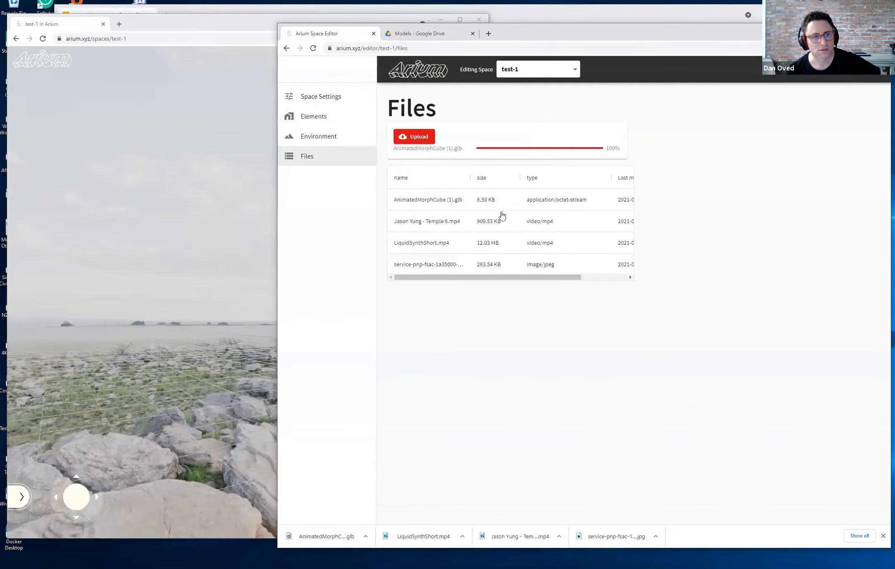
Step: Create a model element named morphcube under root using the file AnimatedMorphCube (1).glb, and save it
left_click(321, 121)
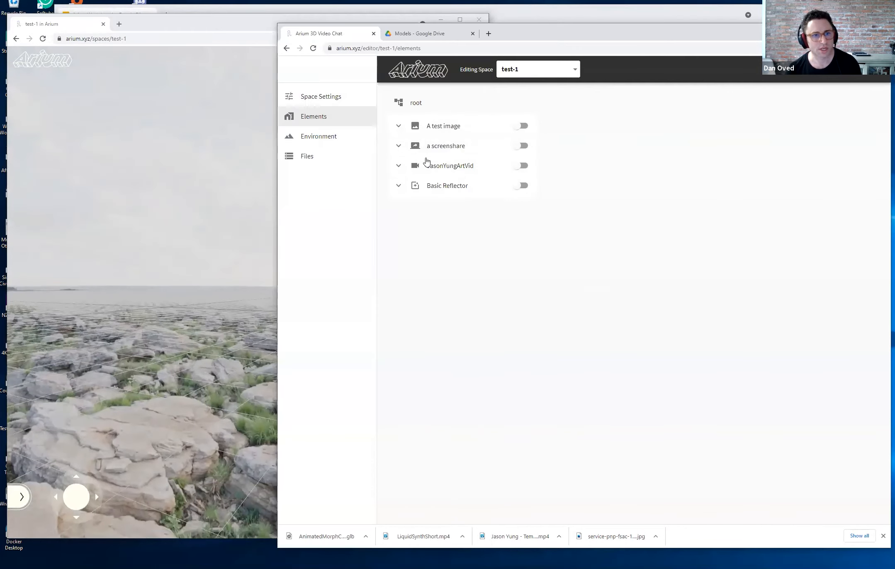
left_click(419, 103)
left_click(435, 209)
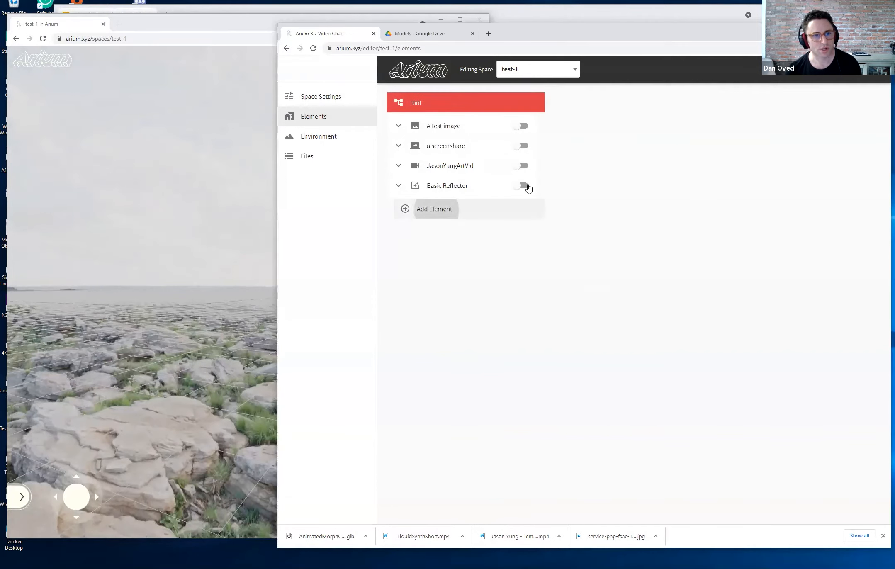
left_click(592, 146)
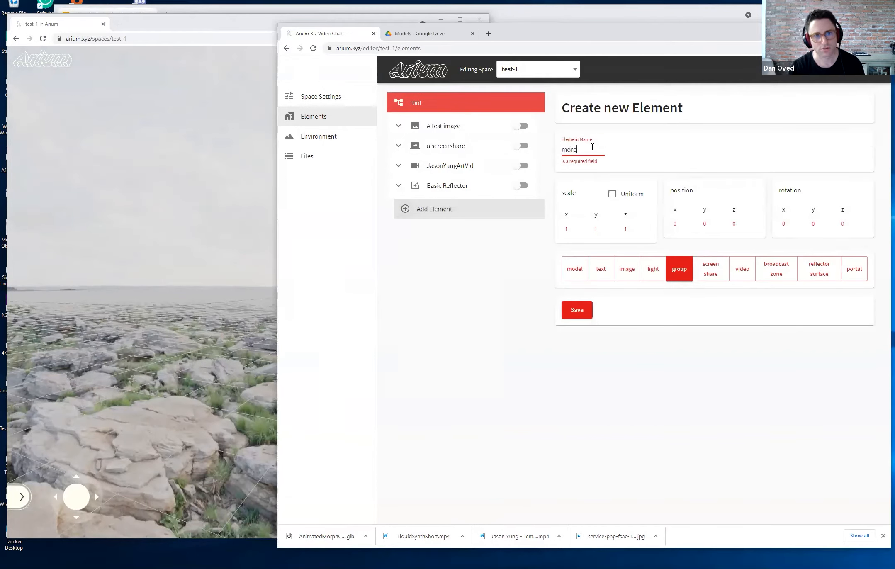
left_click(574, 268)
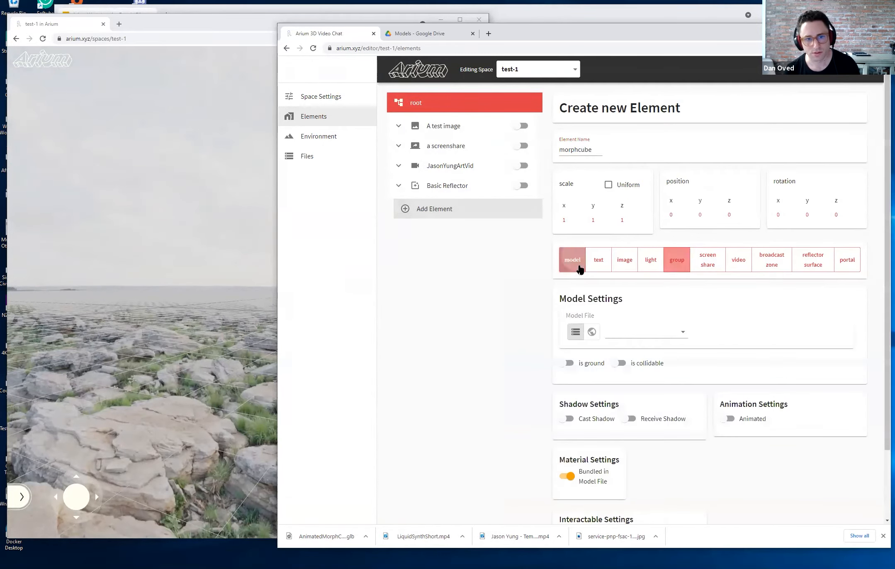
left_click(613, 330)
left_click(636, 332)
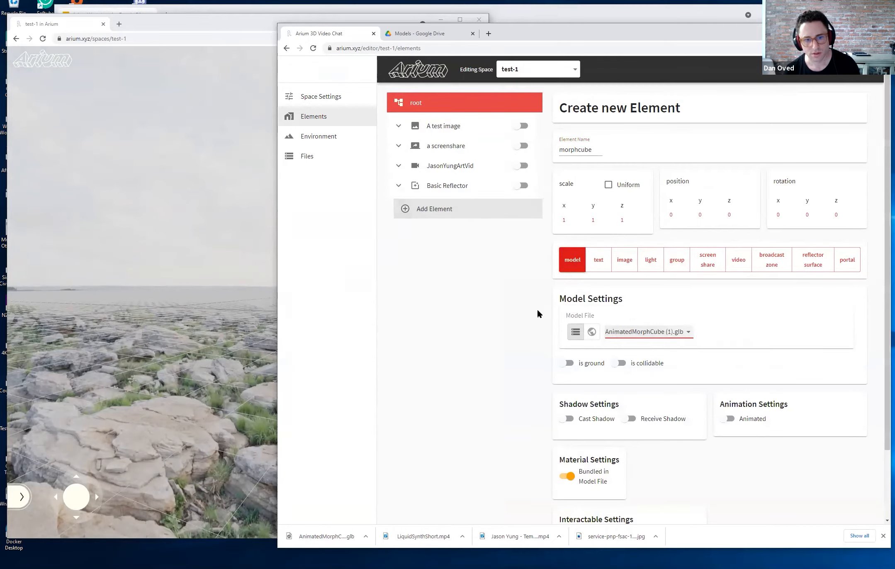
scroll(537, 313, "down", 2)
left_click(573, 491)
Step: Move the morphcube straight up above the ground in the 3D space and save its placement
left_click(255, 402)
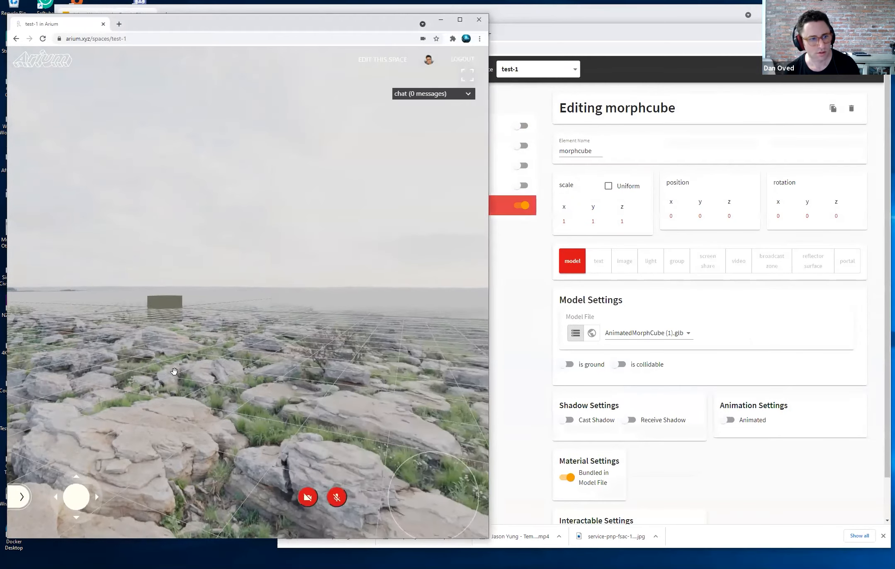
left_click_drag(268, 367, 287, 353)
key("w")
key("a")
key("w")
key("a")
left_click_drag(409, 367, 323, 348)
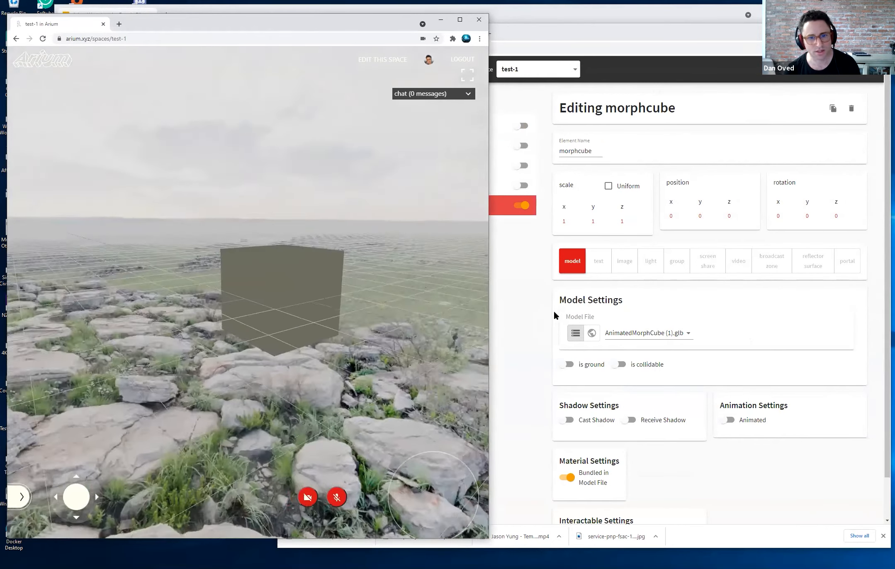
left_click(703, 216)
left_click(204, 247)
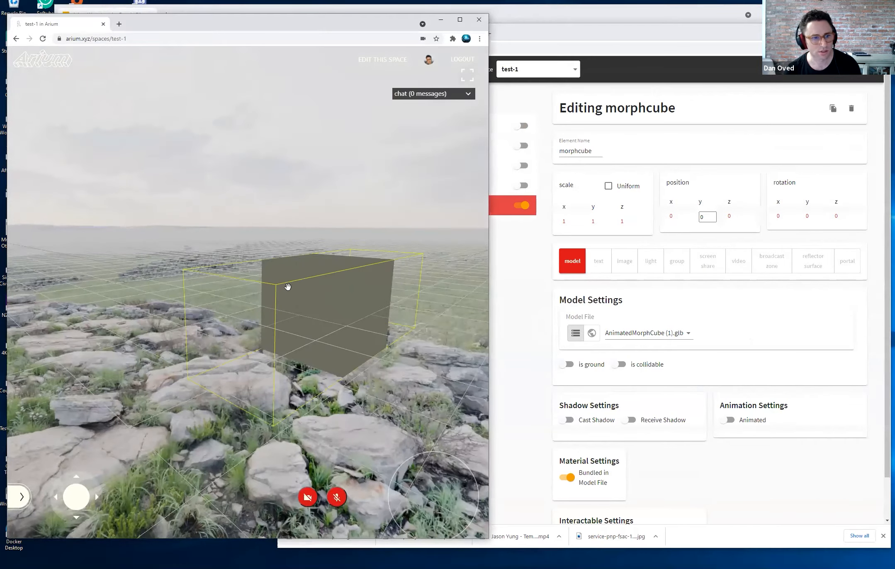
left_click(328, 284)
left_click_drag(329, 235, 320, 144)
left_click(367, 81)
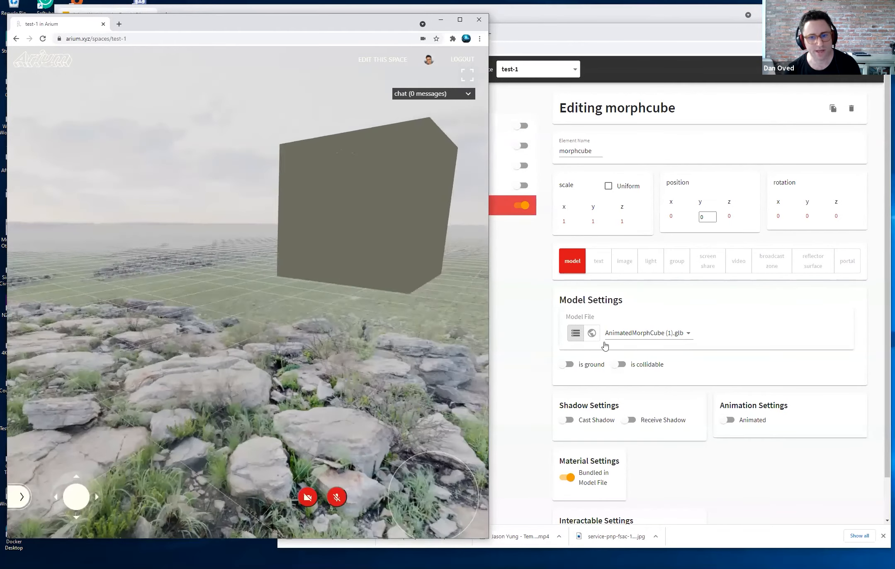
Step: Reset the morphcube's Y position to 0 in the element settings
left_click(723, 449)
left_click_drag(218, 322, 487, 353)
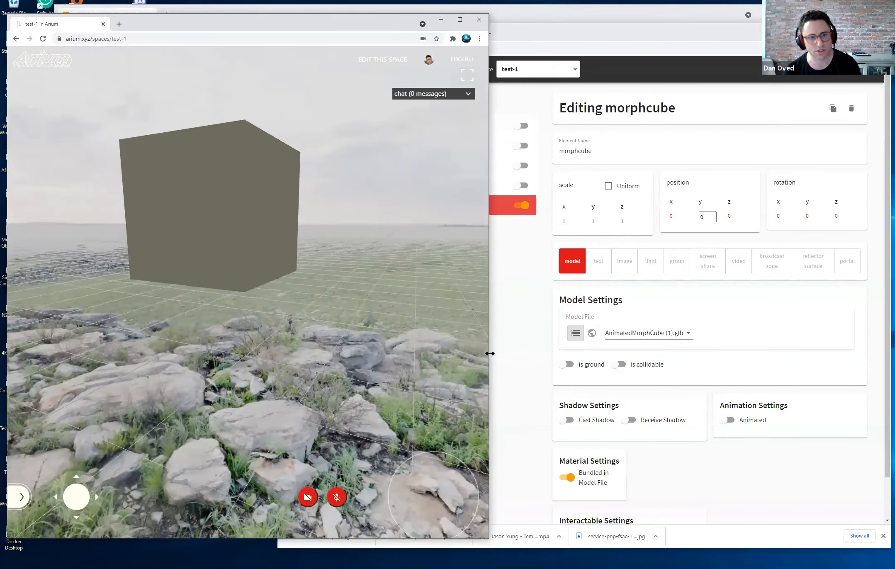
left_click(505, 336)
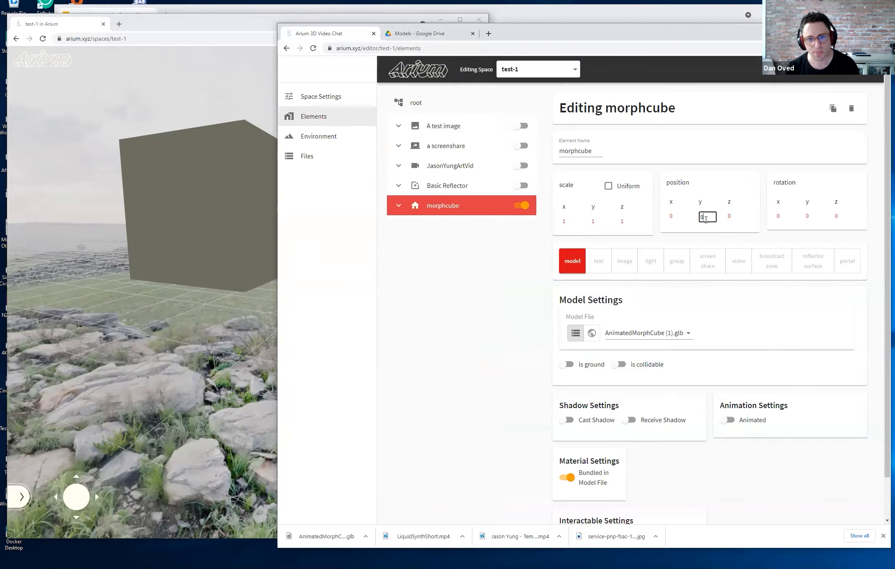
key("Return")
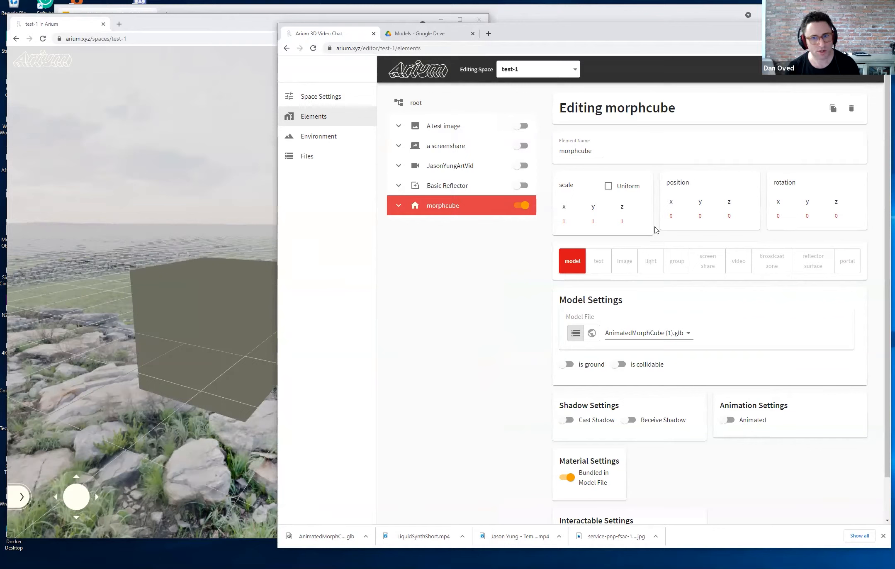
Step: Raise the morphcube off the ground again in the 3D space and save the move
left_click(221, 320)
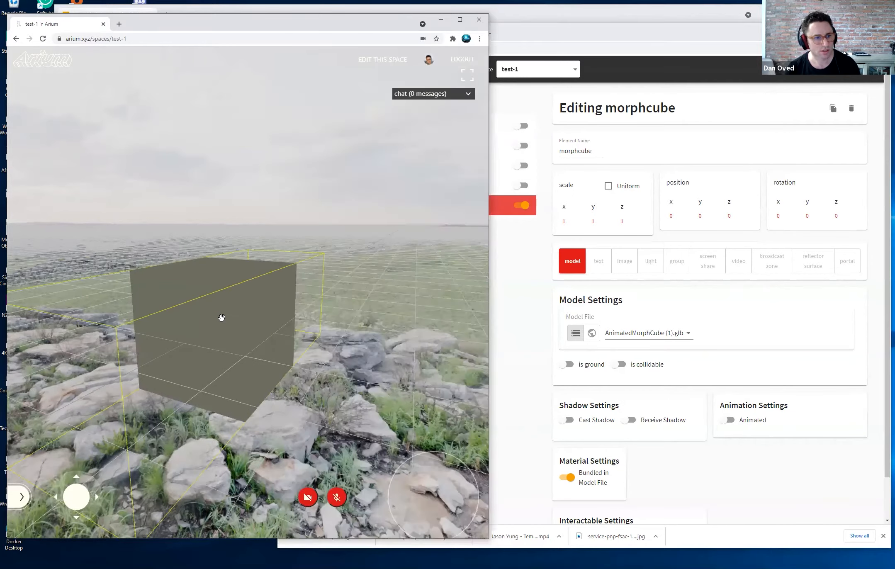
left_click_drag(222, 260, 221, 120)
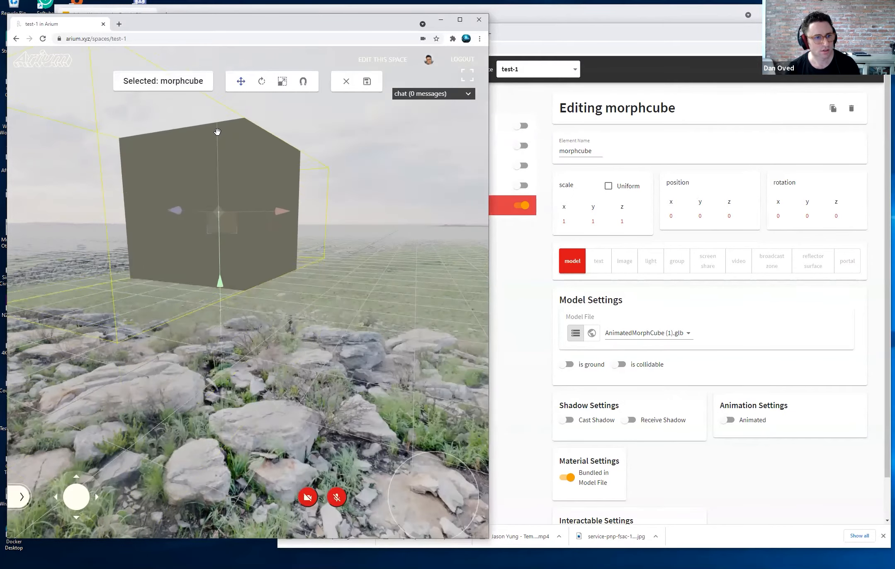
left_click(366, 81)
Step: Turn on animation for the morphcube and view it from another side in the space
left_click(726, 420)
left_click_drag(224, 387, 280, 363)
left_click_drag(281, 363, 358, 367)
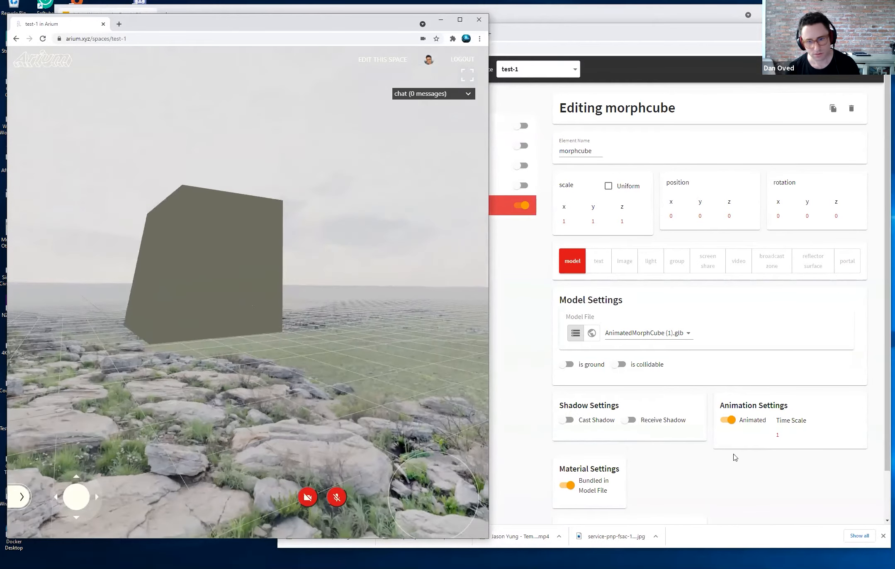
Step: Try an animation time scale of 0.1 on the morphcube, watch it in the space, and restore the scale to 1
left_click(778, 432)
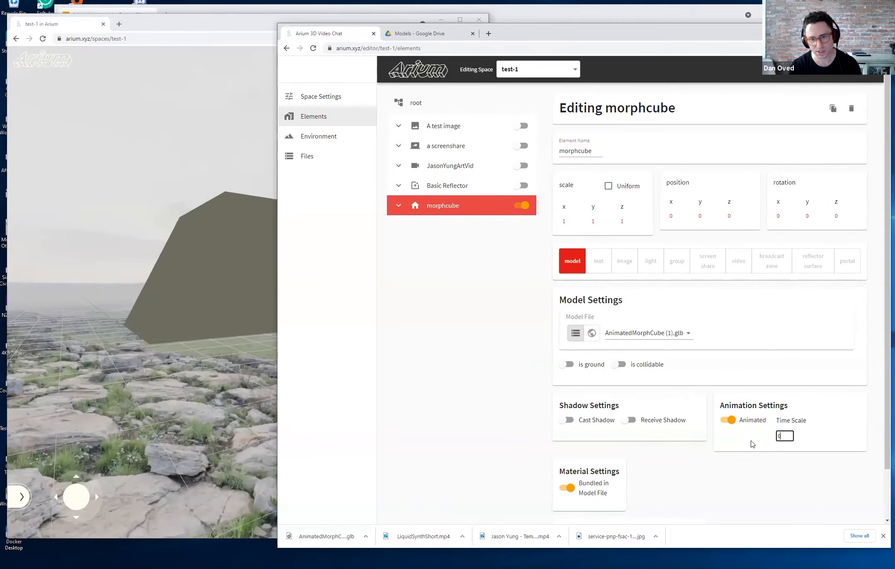
type(".1")
key("Return")
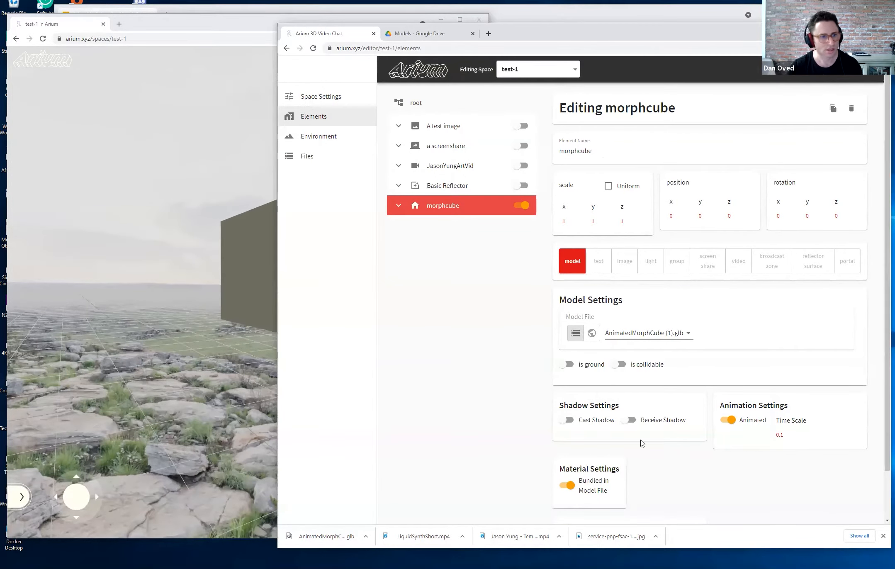
left_click(220, 347)
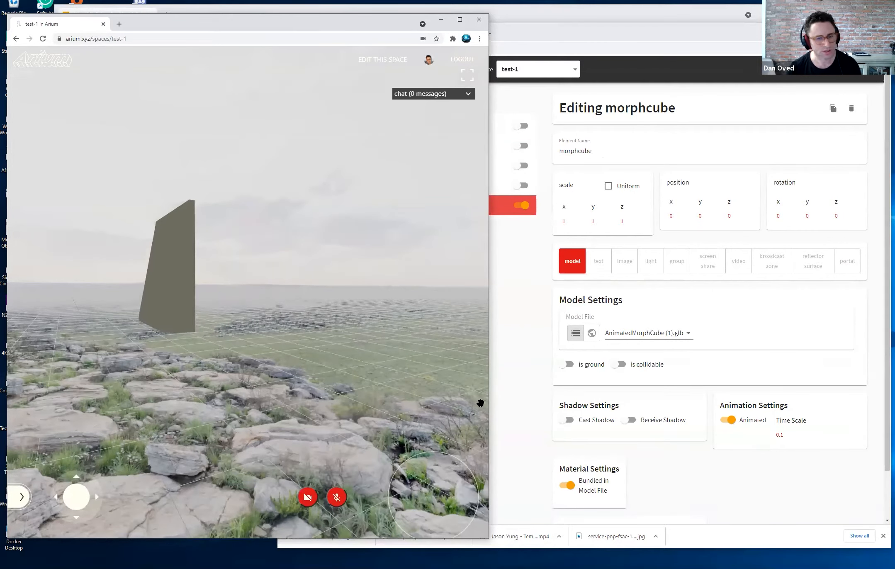
left_click(787, 435)
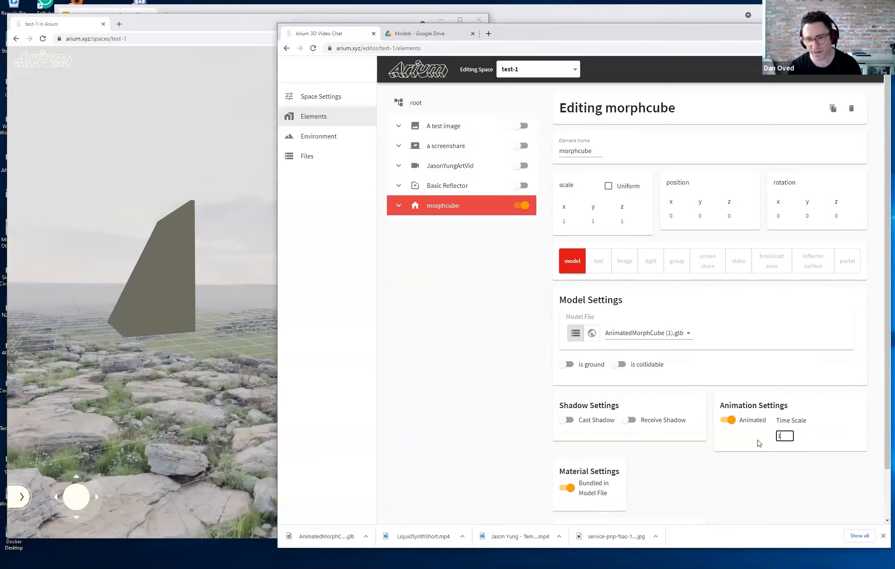
key("Return")
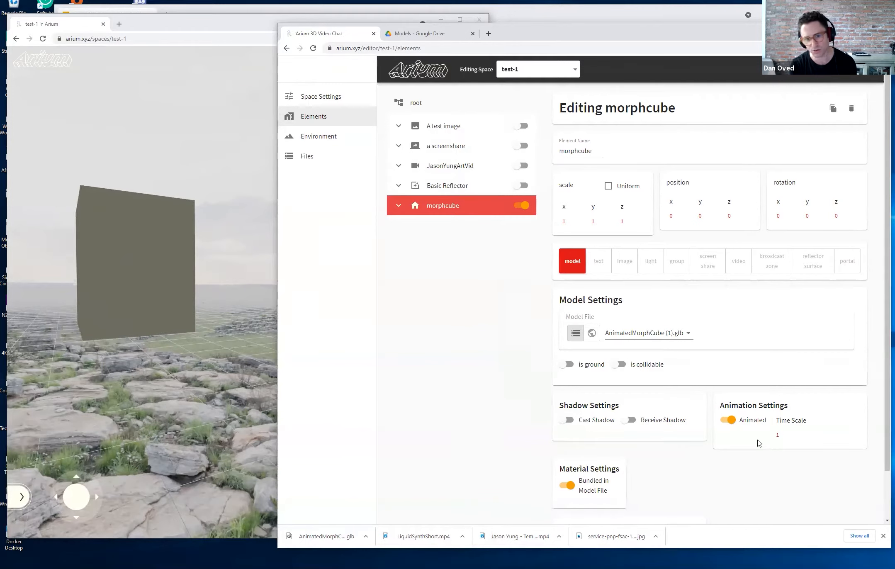
Step: Try an animation time scale of 10 on the morphcube and return it to 1
left_click(780, 436)
type("0")
key("Return")
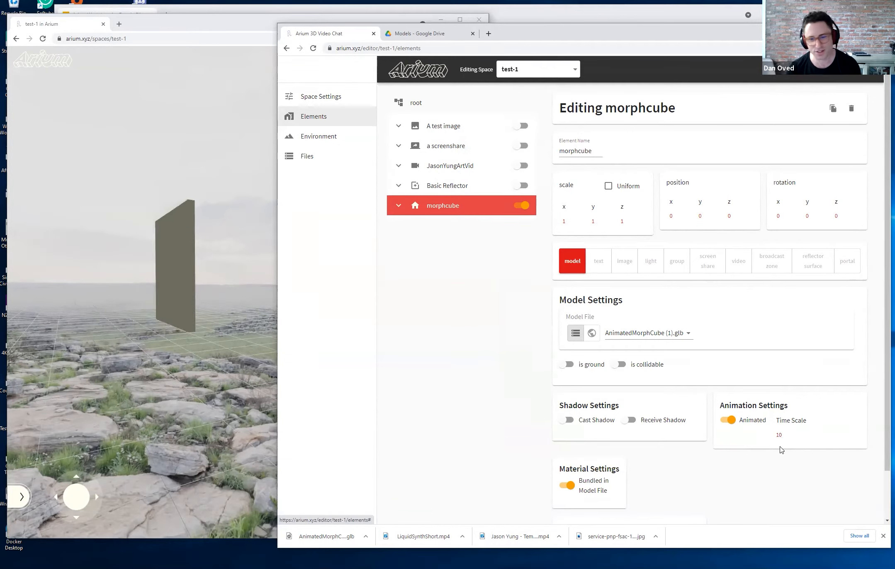
left_click(781, 435)
key("BackSpace")
key("Return")
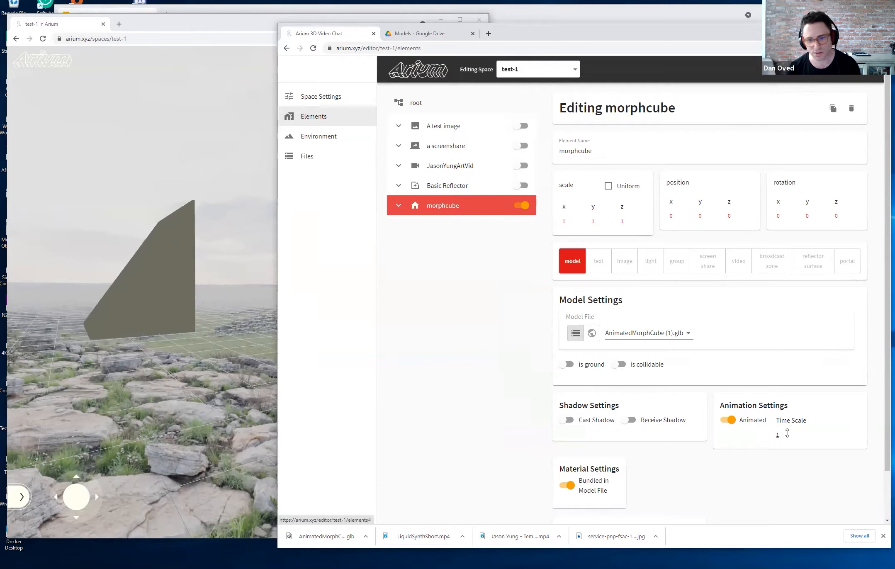
Step: Set the morphcube's animation time scale to -1 and check the motion in the space
left_click(779, 435)
key("Return")
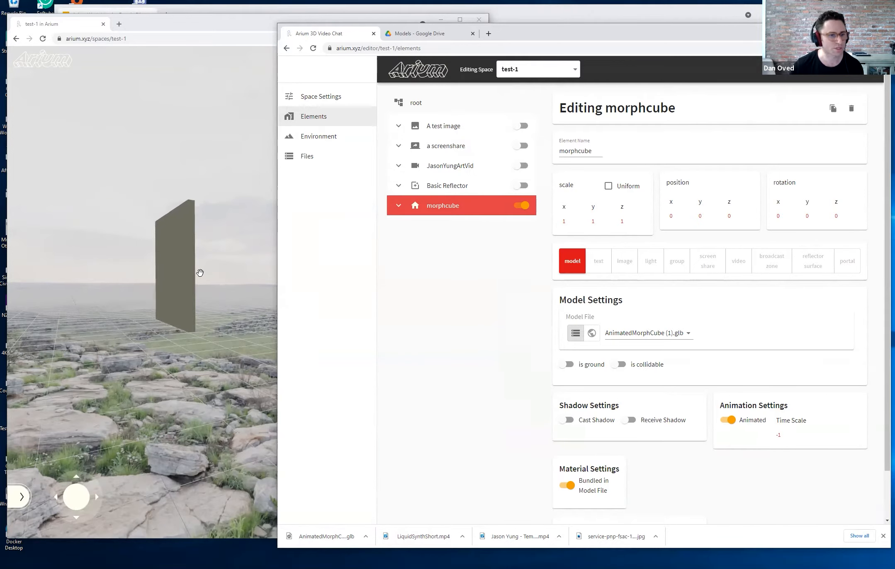
left_click(200, 316)
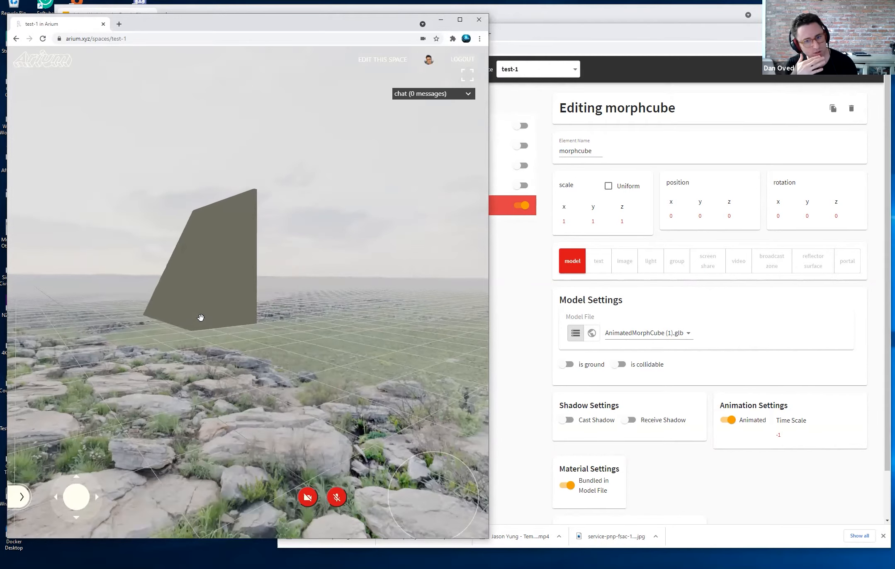
left_click(515, 413)
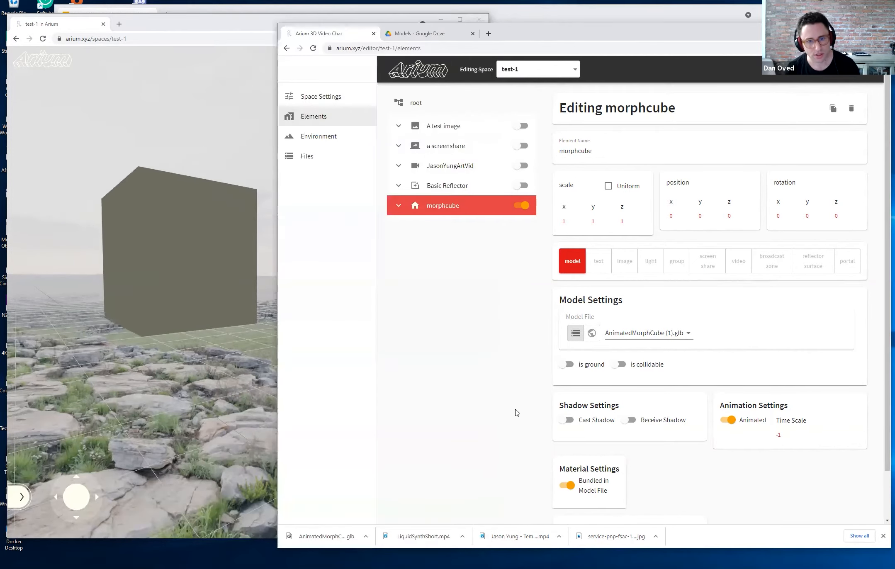
Step: Examine the morphcube's remaining shadow, material and interactable settings and watch its reversed animation from several angles in the space
scroll(516, 413, "down", 2)
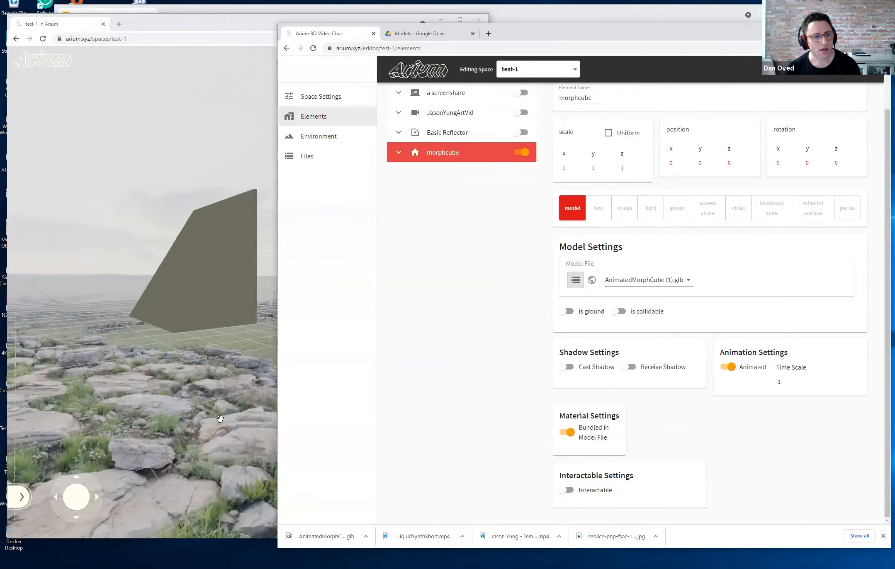
left_click(273, 373)
left_click_drag(272, 373, 249, 372)
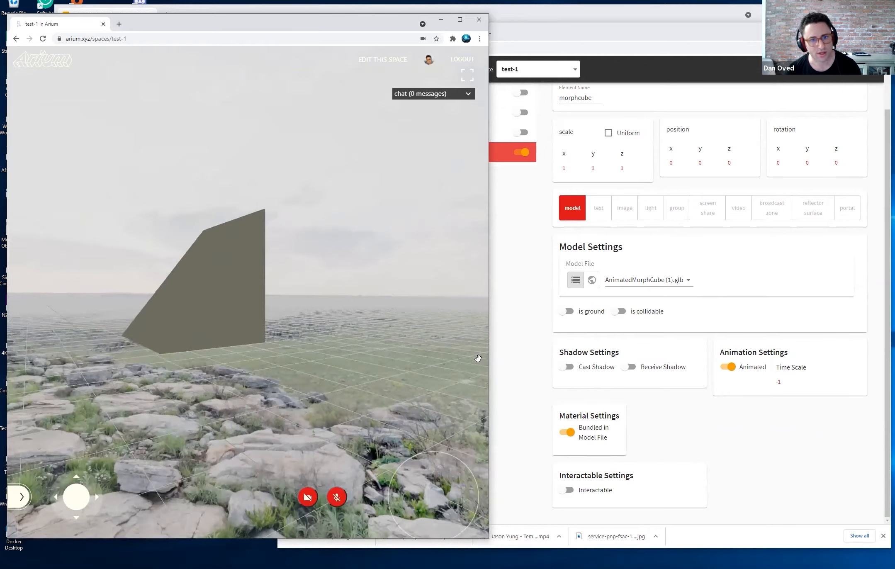
left_click(506, 345)
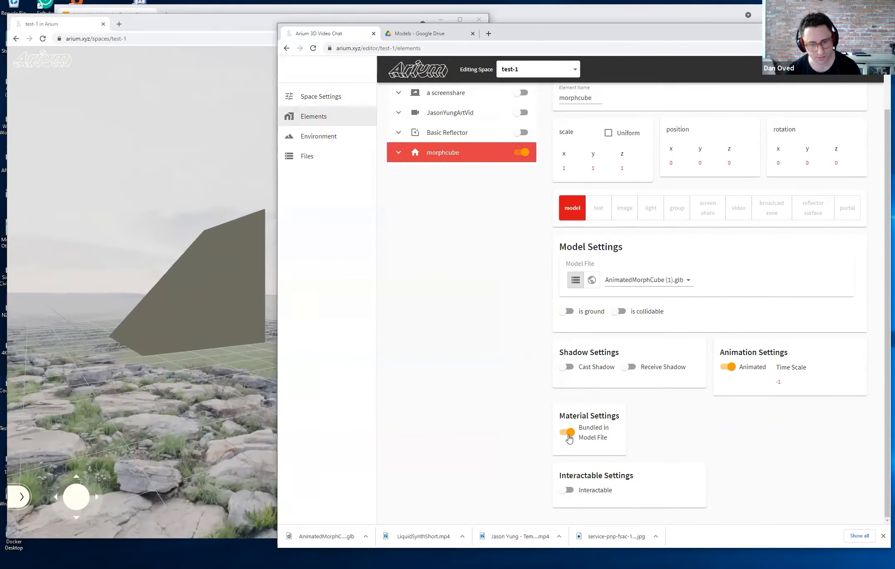
left_click(221, 327)
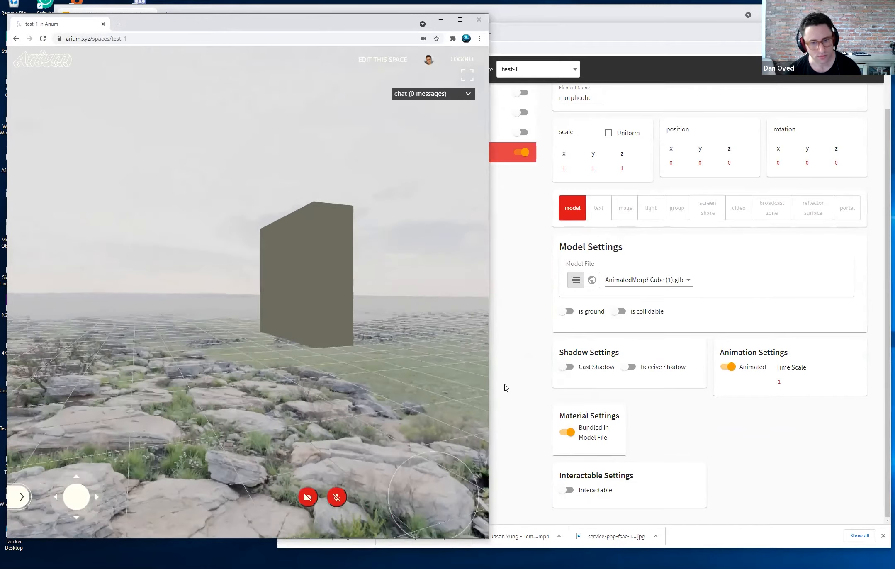
left_click(503, 385)
left_click(272, 313)
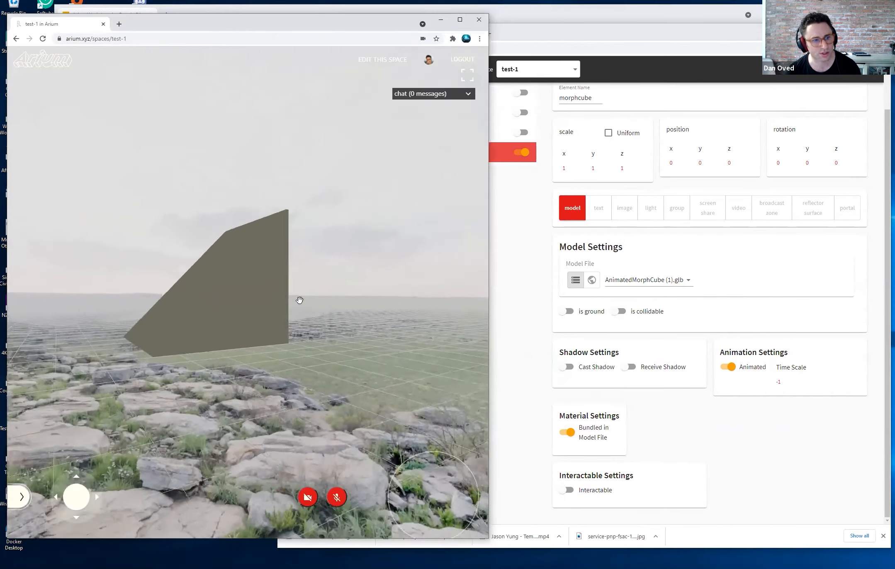
left_click(539, 309)
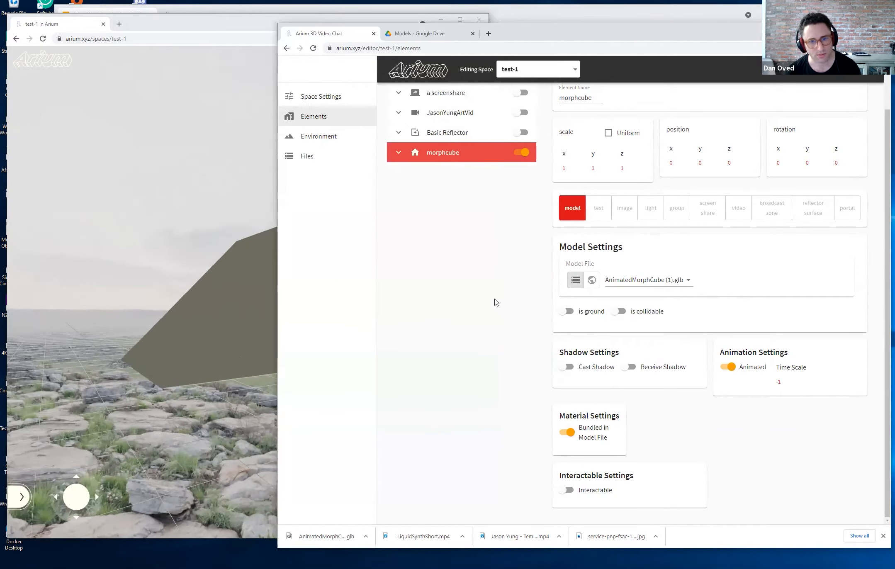
scroll(494, 302, "up", 1)
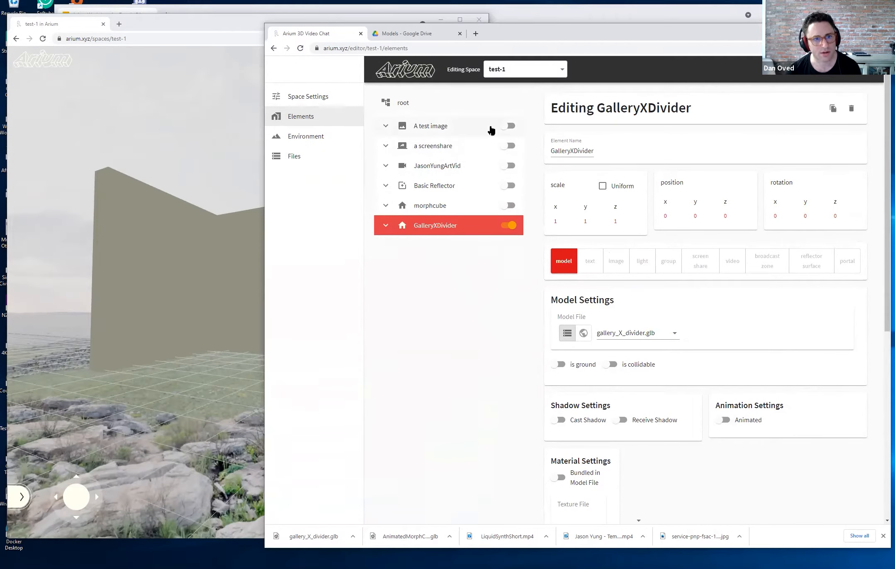
Step: Turn on the A test image element and look at it beside the gallery divider in the space
left_click(508, 126)
left_click(180, 300)
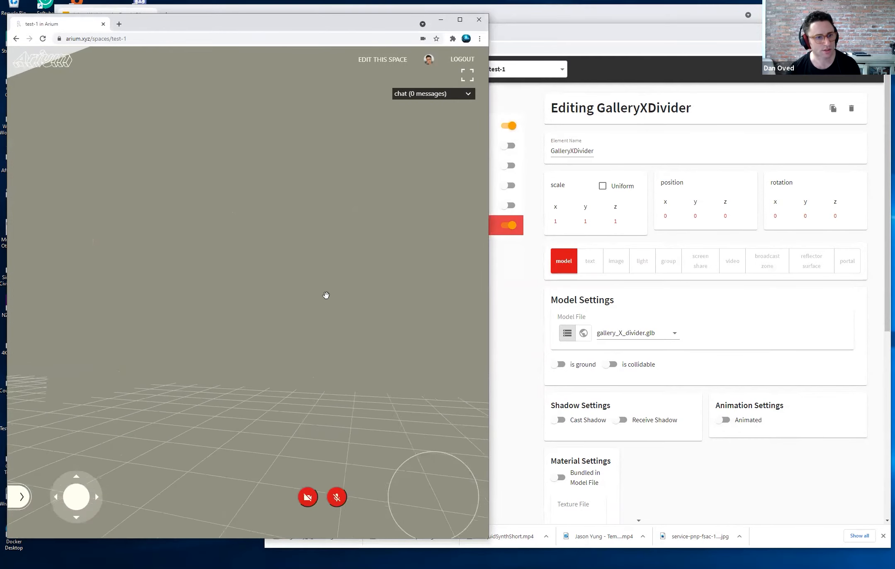
mouse_move(349, 291)
left_mouse_down()
mouse_move(281, 285)
mouse_move(350, 282)
left_mouse_up()
left_click(371, 197)
left_click_drag(245, 241, 352, 261)
left_click(370, 202)
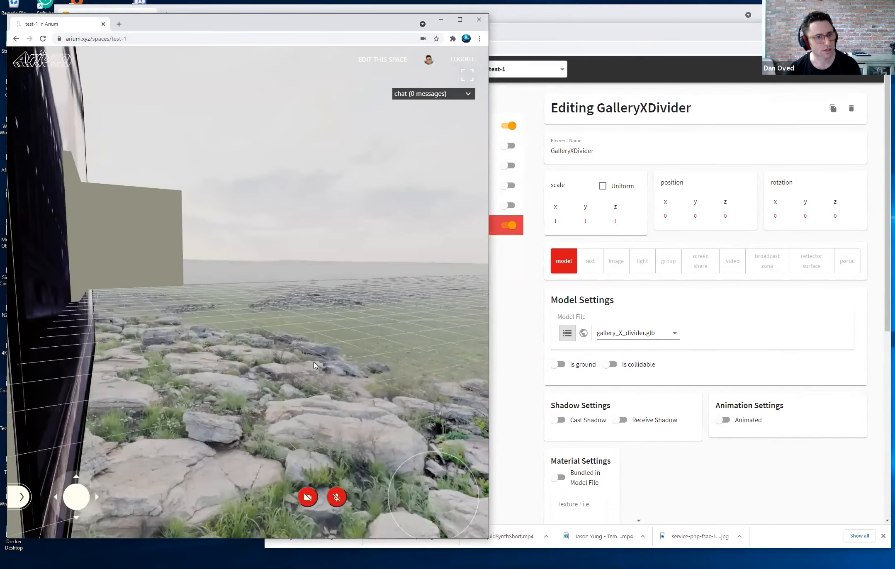
left_click_drag(200, 325, 343, 234)
left_click(368, 201)
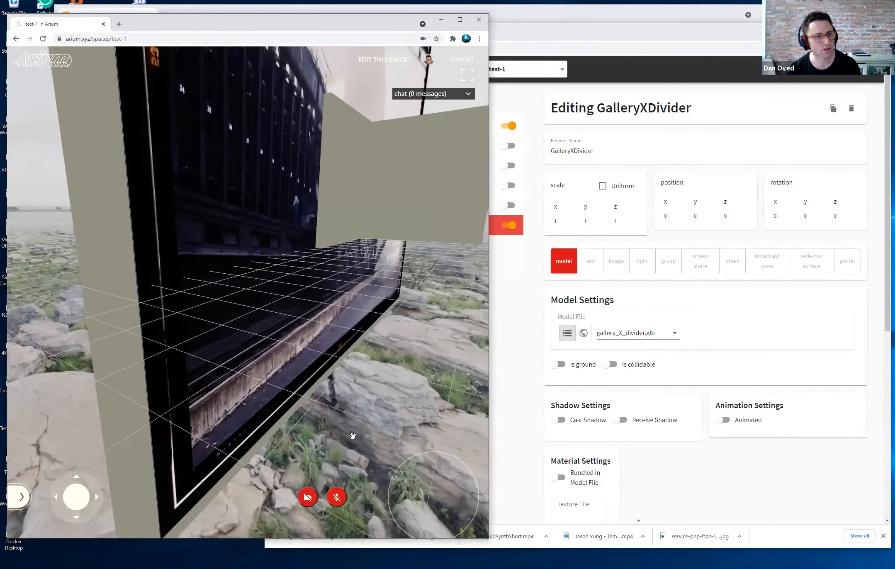
Step: Open A test image for editing and review its image, frame and frame material settings
left_click(534, 281)
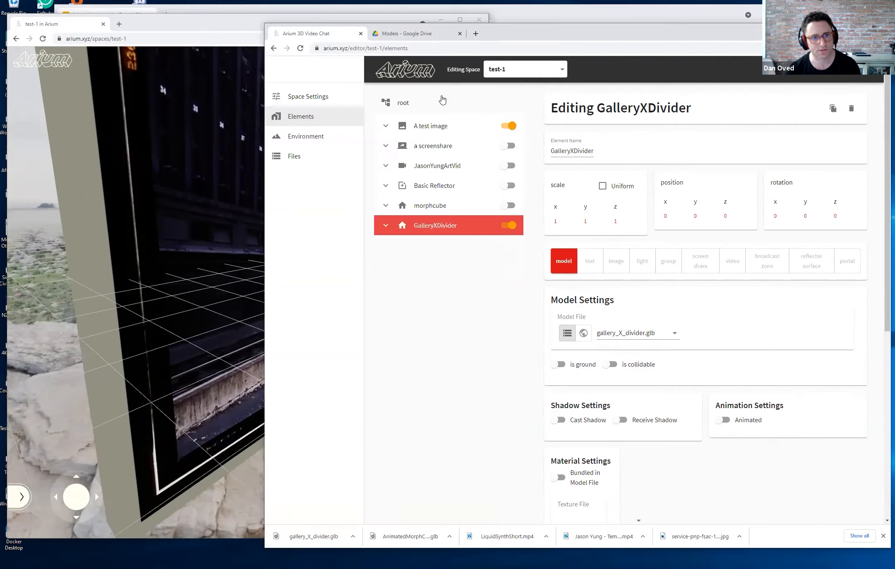
left_click(442, 128)
scroll(560, 416, "down", 3)
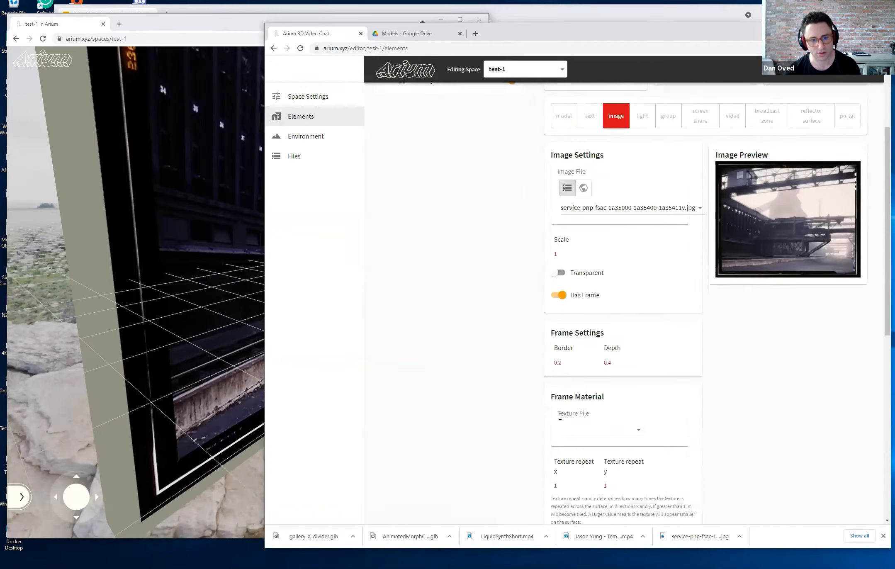
scroll(559, 417, "down", 5)
Step: Select A test image in the space and scale it down to roughly the size of a divider wall
left_click_drag(206, 475, 204, 199)
left_click(204, 199)
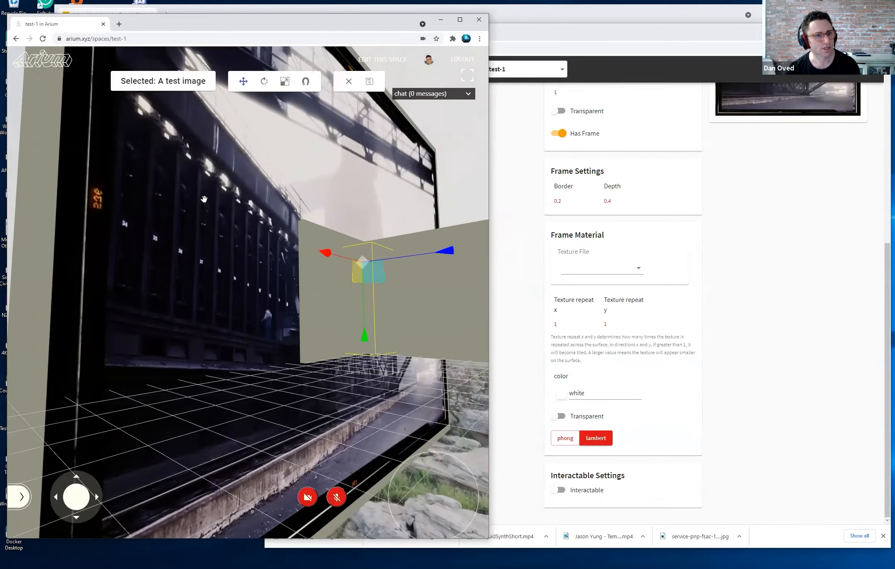
key("s")
key("d")
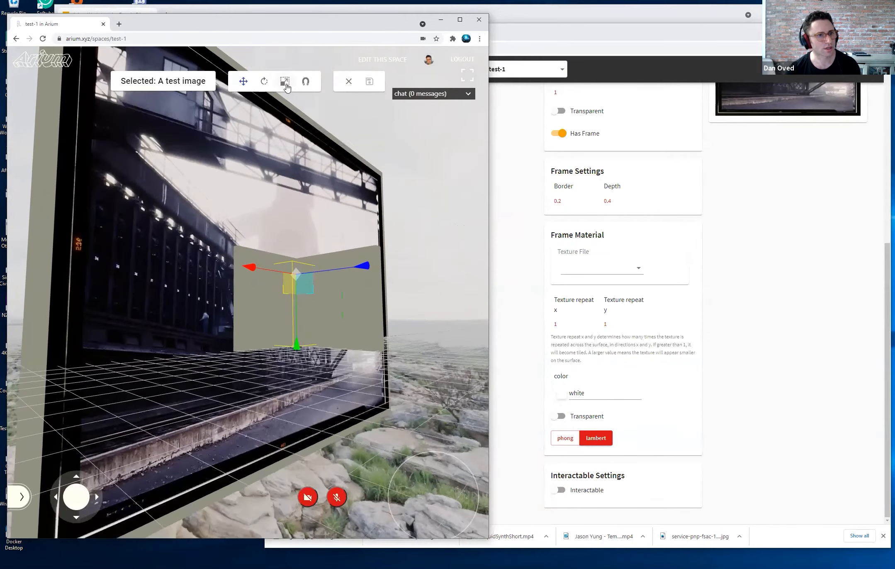
left_click(284, 81)
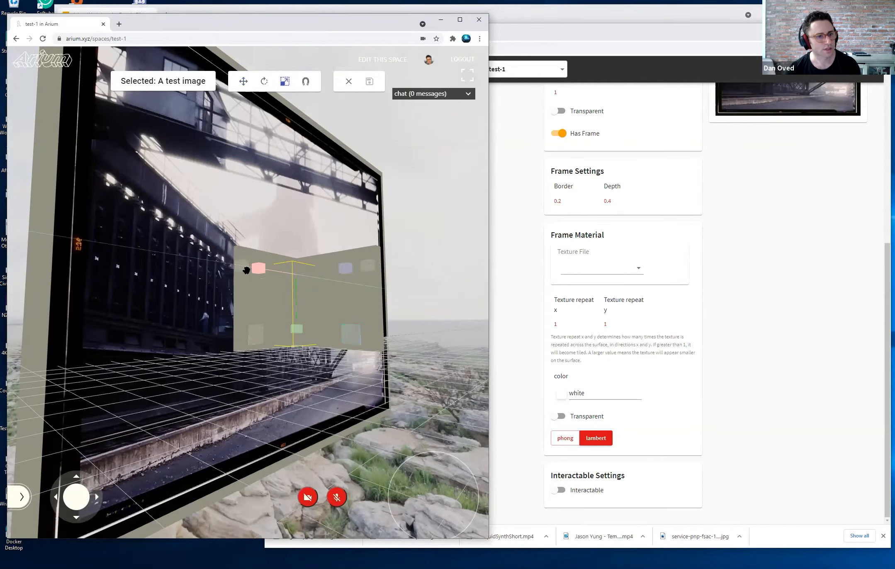
left_click_drag(273, 275, 283, 274)
Step: Lower the test image and move it sideways onto the face of the gallery divider's front wall
key("a")
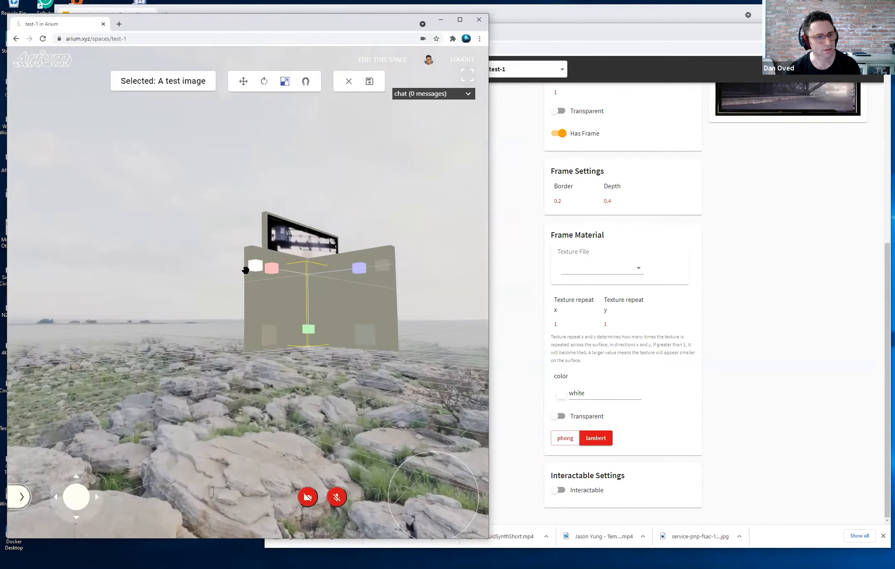
key("w")
left_click_drag(378, 251, 388, 251)
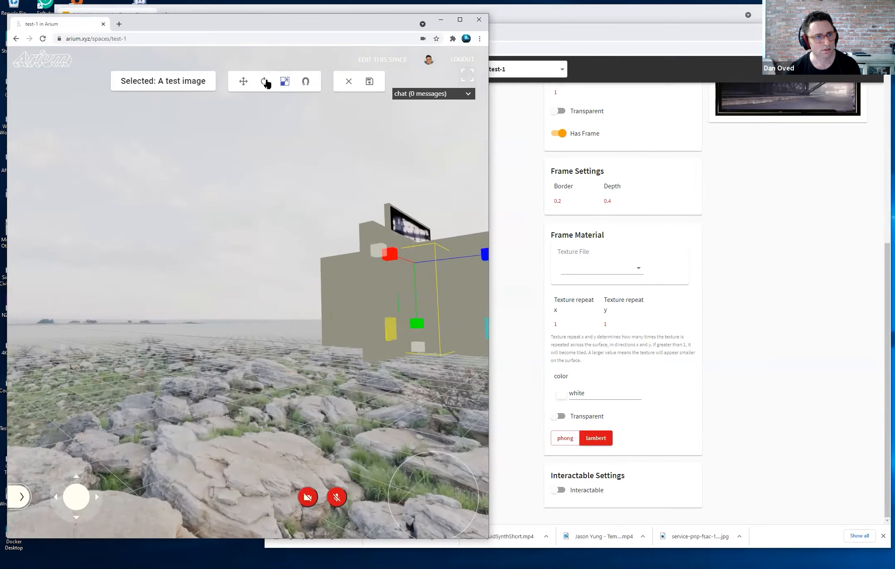
left_click(246, 81)
left_click_drag(422, 344, 419, 389)
left_click_drag(391, 293, 297, 301)
left_click_drag(424, 281, 446, 285)
left_click_drag(331, 279, 377, 287)
left_click_drag(330, 388, 347, 376)
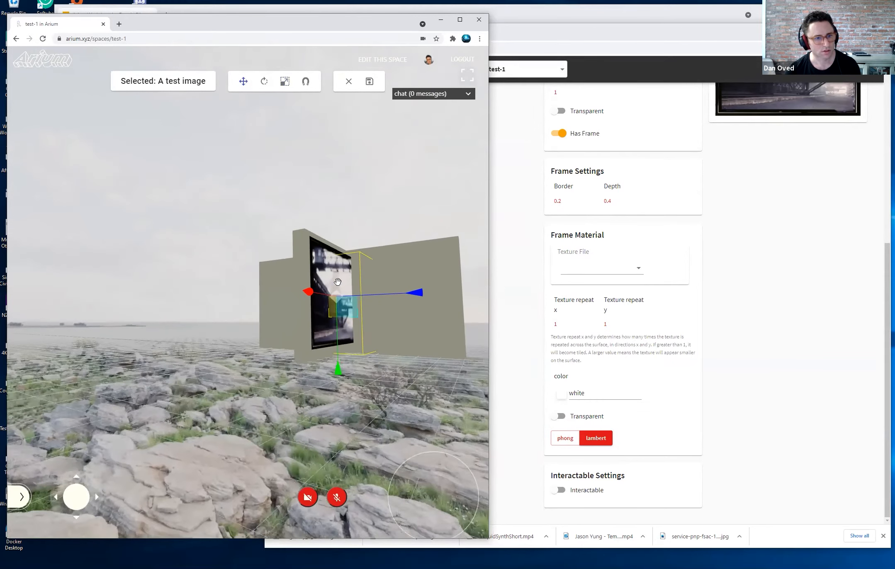
Step: Scale the test image down further so it leaves a margin on the divider wall around it
key("w")
key("d")
left_click(284, 82)
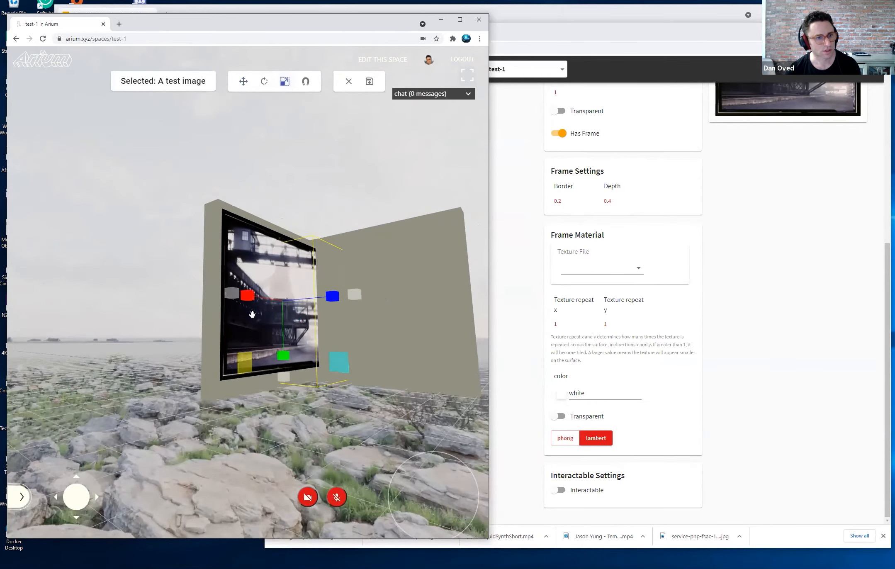
left_click_drag(251, 301, 257, 303)
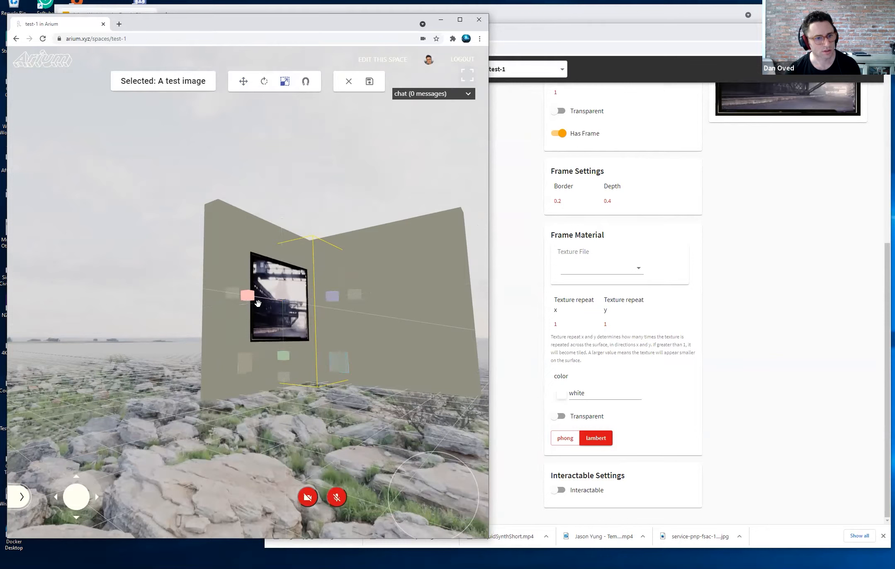
Step: Shift the test image outward along the divider wall to centre it and save the placement
left_click(244, 81)
left_click_drag(238, 295, 218, 298)
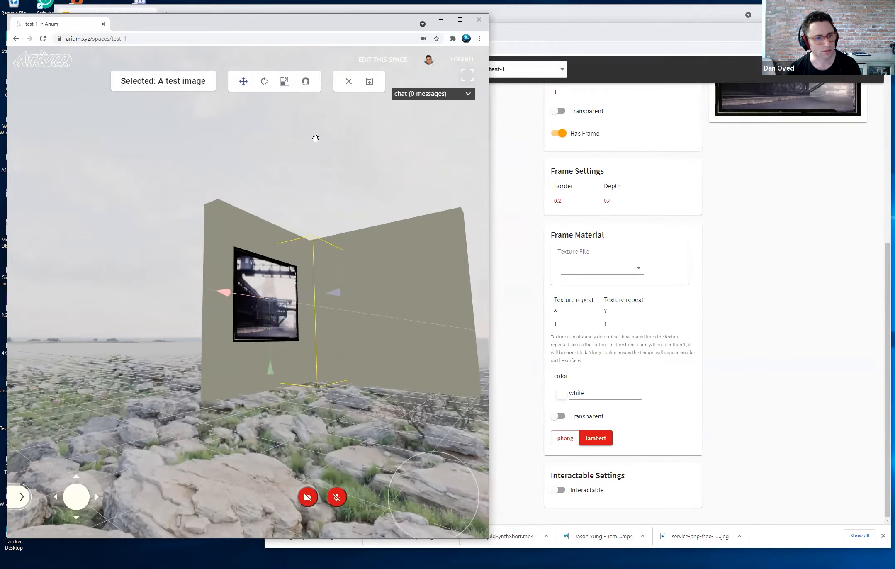
left_click(369, 82)
Step: View the divider wall edge-on and move the test image flush against its surface
key("a")
left_click_drag(91, 390, 180, 390)
key("w")
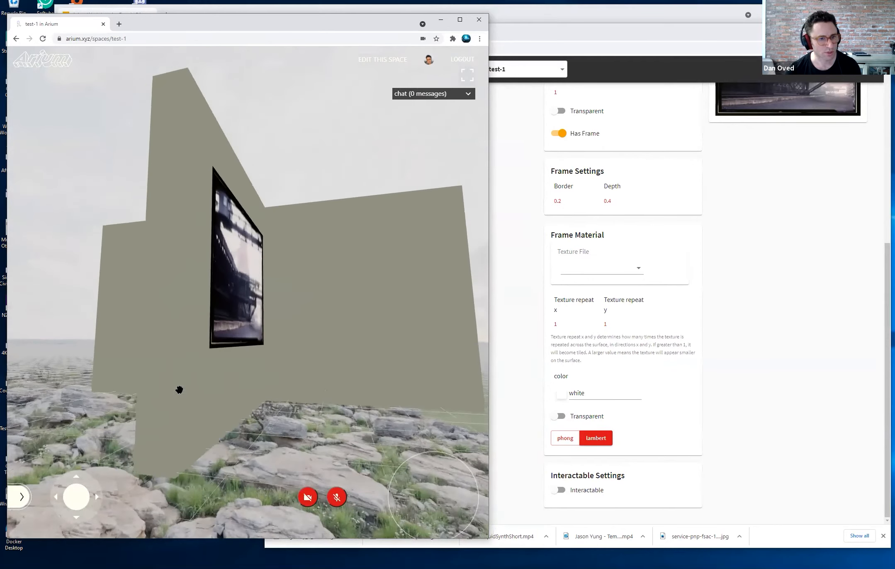
key("d")
key("a")
key("d")
key("a")
left_click_drag(179, 389, 290, 271)
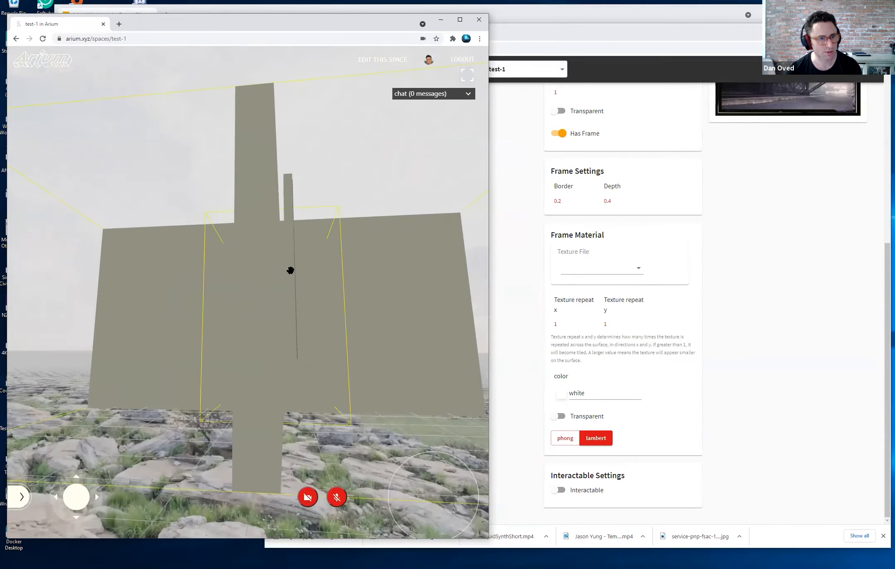
left_click(294, 180)
left_click_drag(228, 288, 224, 289)
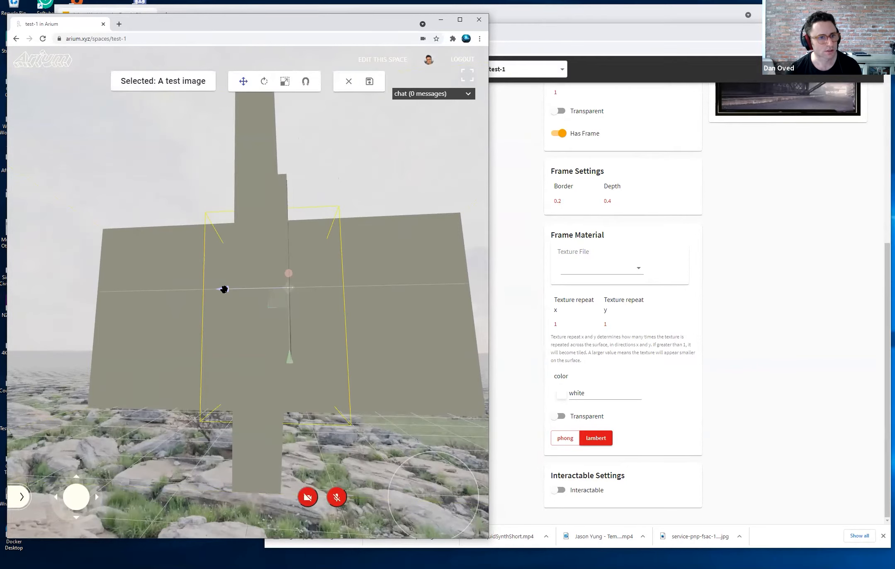
left_click_drag(358, 461, 259, 452)
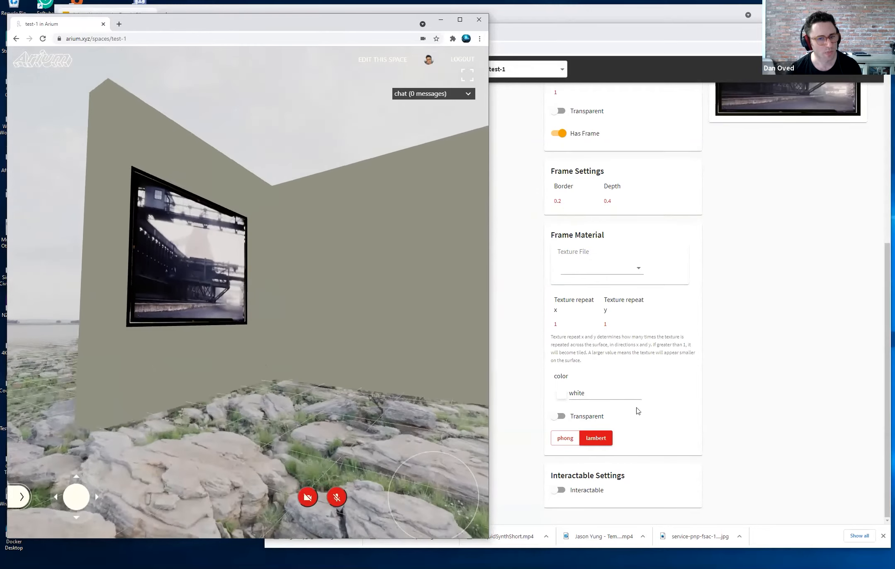
Step: Check A test image's main settings in the editor and view the hung picture in the space
left_click(705, 389)
scroll(477, 319, "up", 7)
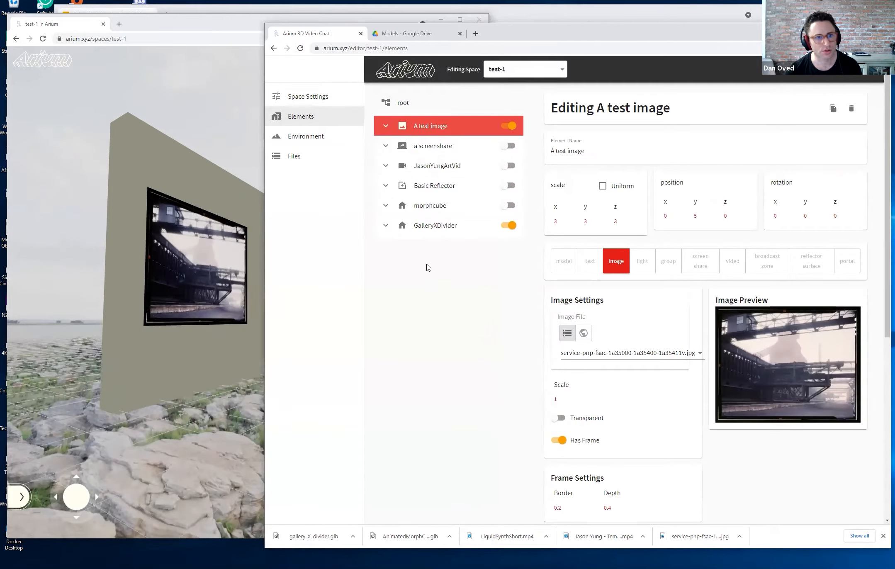
left_click(167, 421)
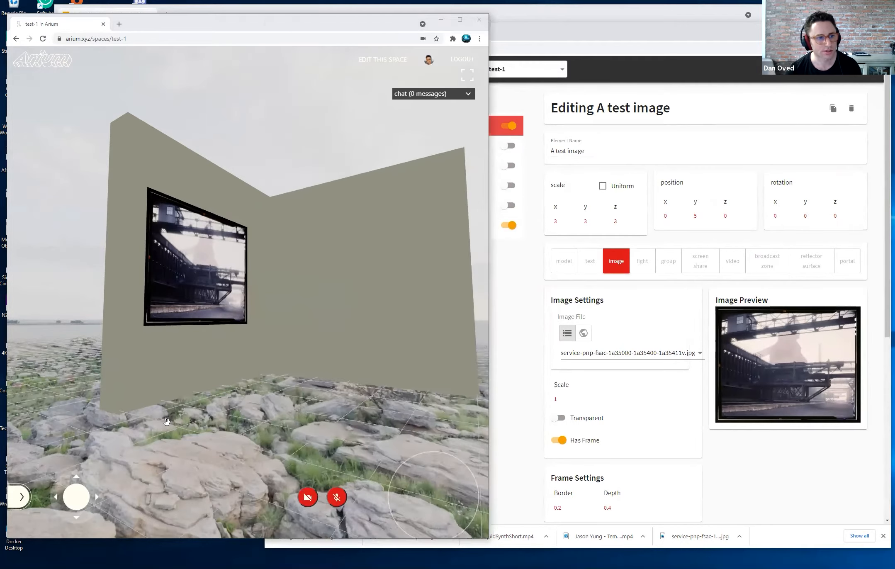
key("w")
key("a")
key("d")
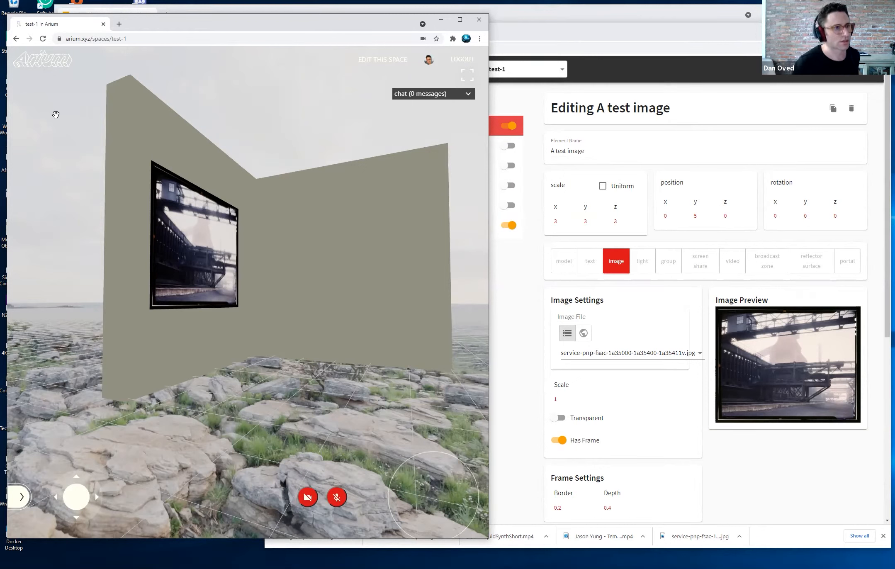
Step: Highlight the space name test-1 in the space's web address and widen the window showing the space
double_click(116, 39)
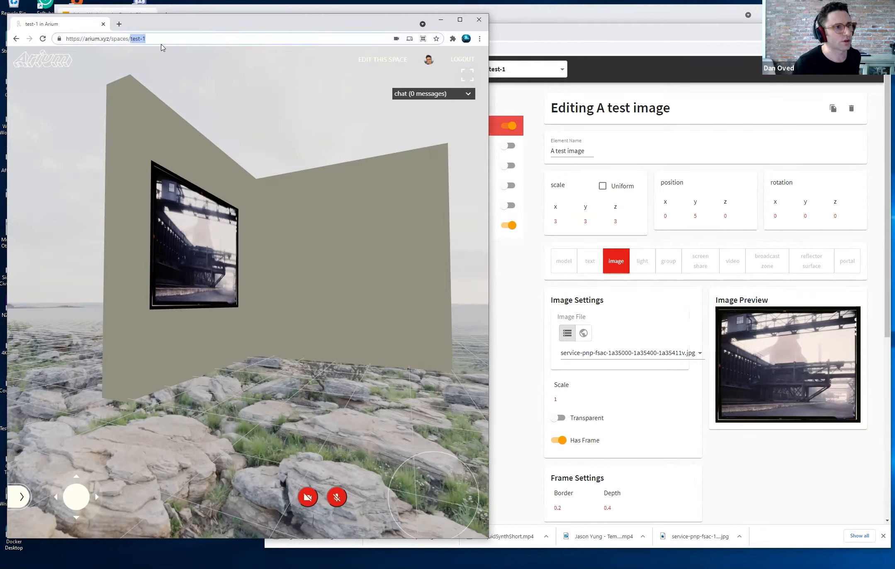
left_click(185, 113)
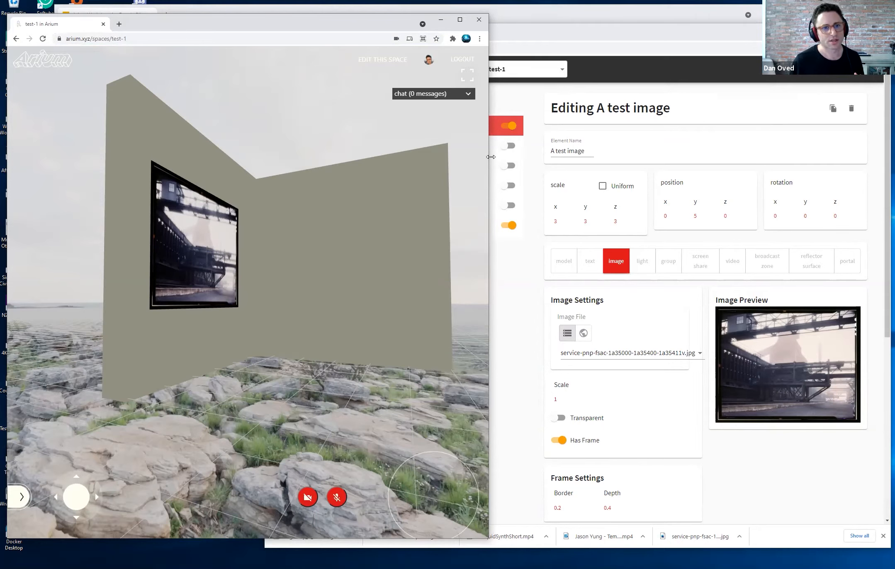
left_click_drag(488, 109, 561, 109)
double_click(105, 38)
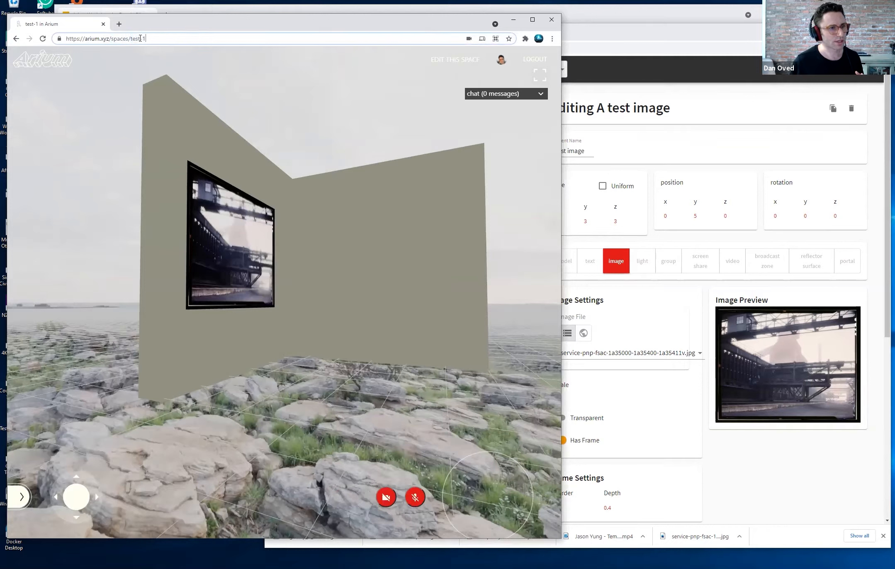
left_click(567, 48)
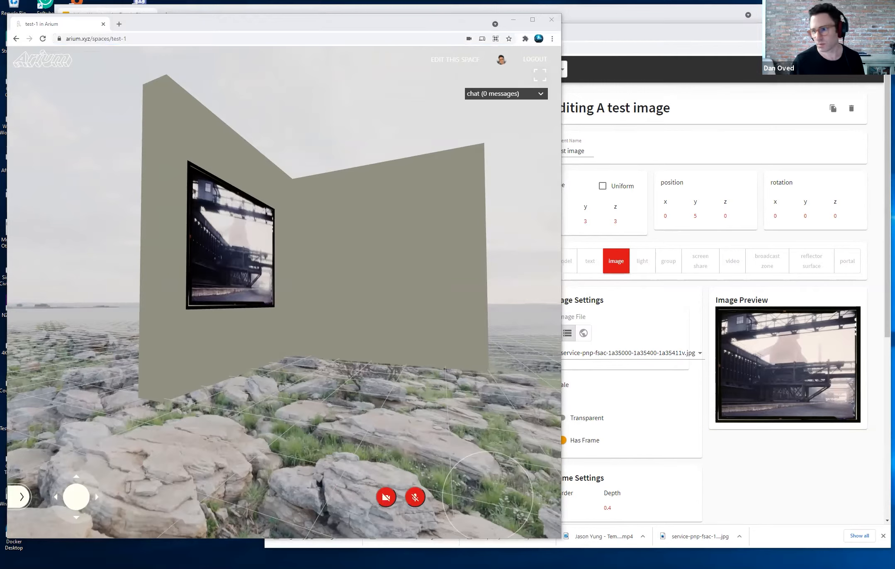
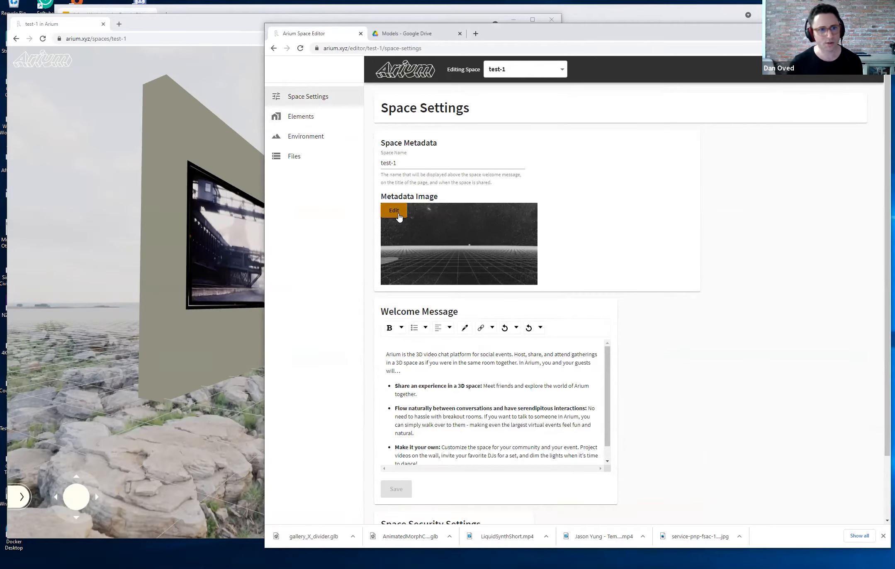
Step: Copy the full web address of the test-1 space for sharing
left_click(101, 38)
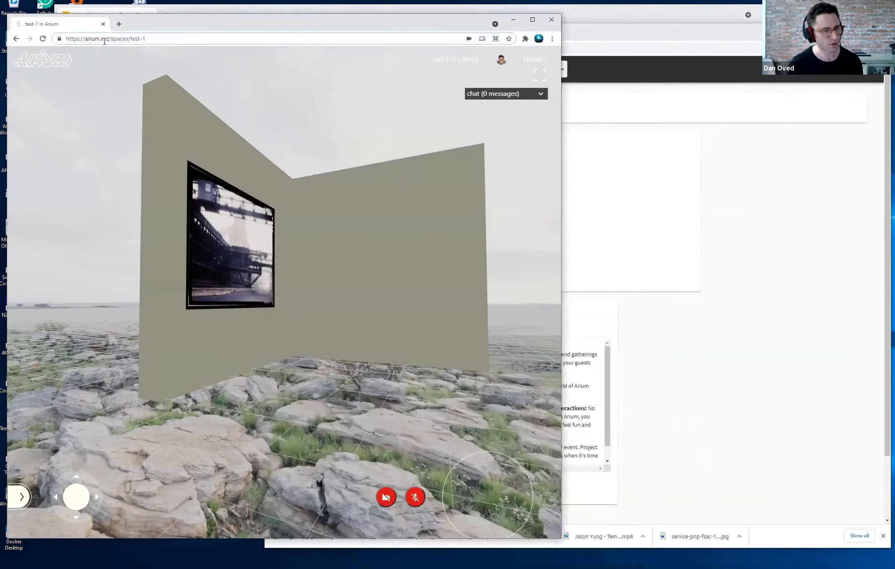
key("ctrl+a")
key("ctrl+c")
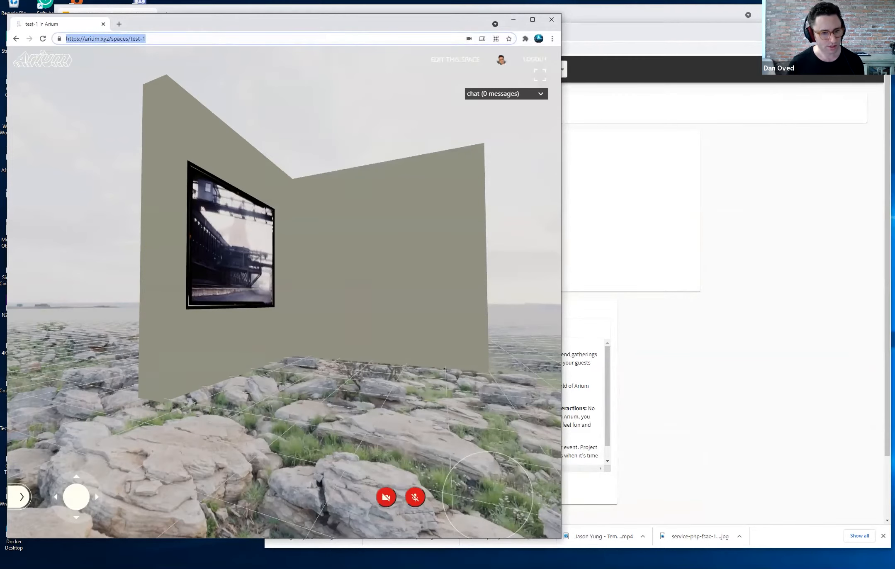
left_click(448, 567)
left_click(669, 442)
key("ctrl+v")
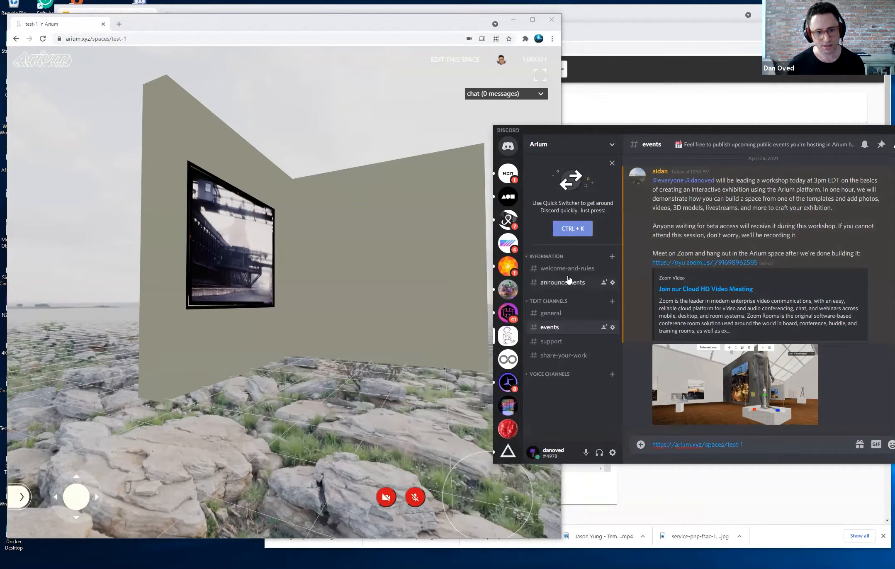
left_click(550, 312)
key("ctrl+v")
key("Return")
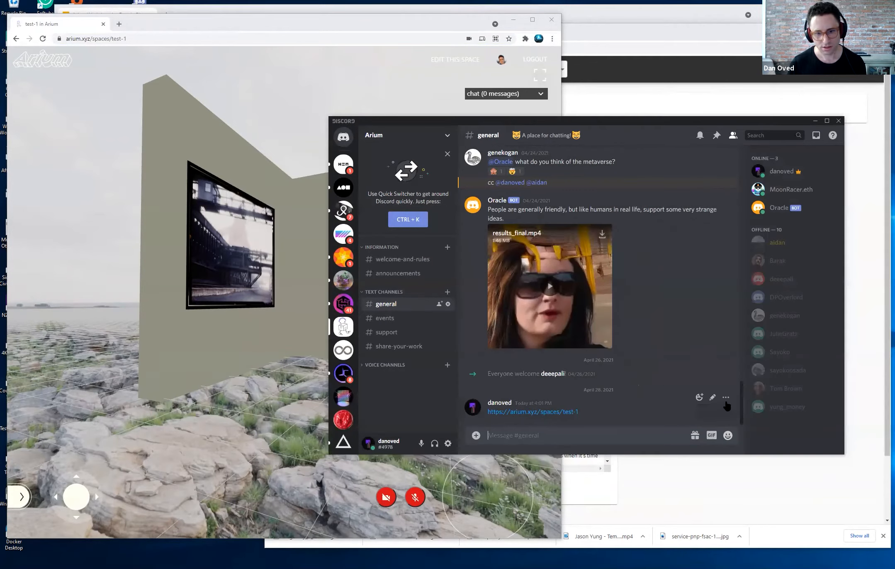
Step: Delete the posted test-1 link from the general channel and post the same link again
left_click(725, 397)
left_click(678, 439)
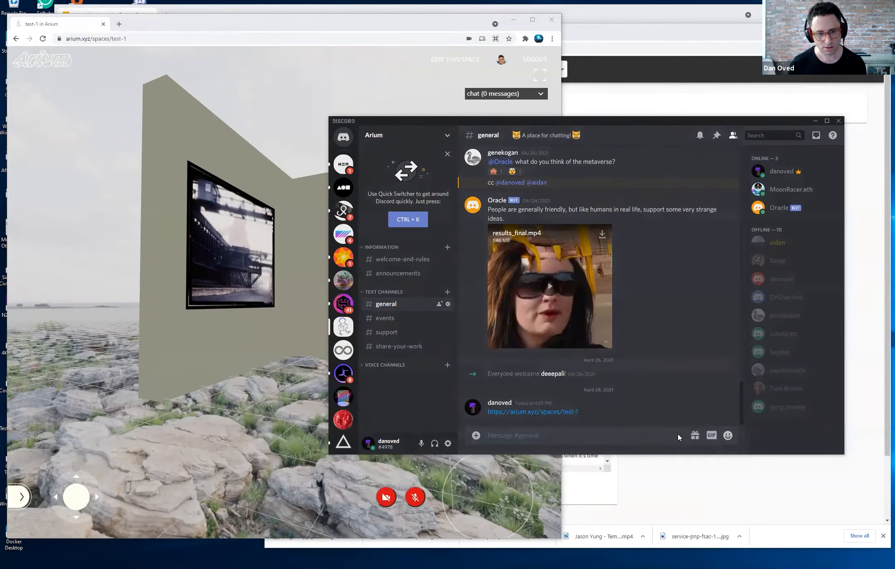
left_click(661, 323)
key("ctrl+v")
key("Return")
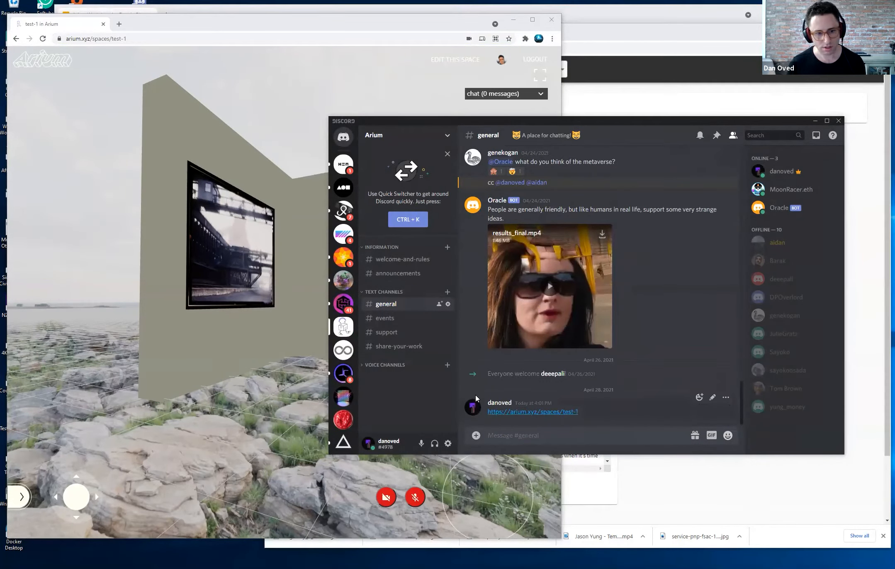
Step: Delete the reposted test-1 link message and return to the Space Settings in the Arium editor
left_click(725, 397)
left_click(678, 440)
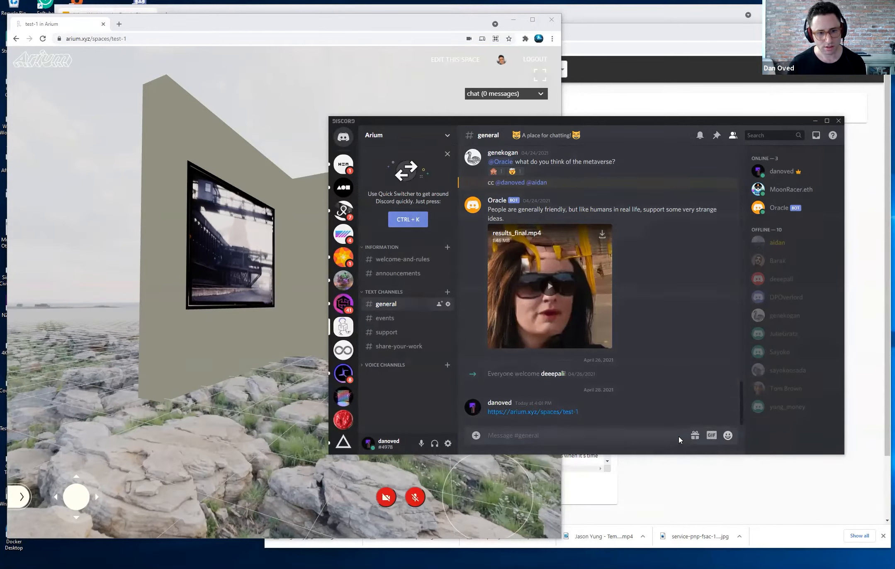
left_click(662, 323)
left_click(671, 511)
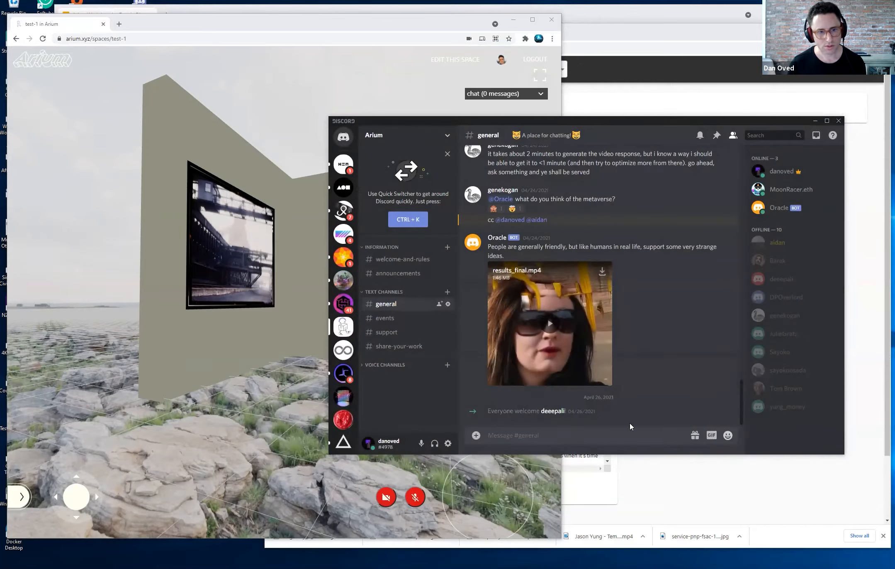
left_click(393, 212)
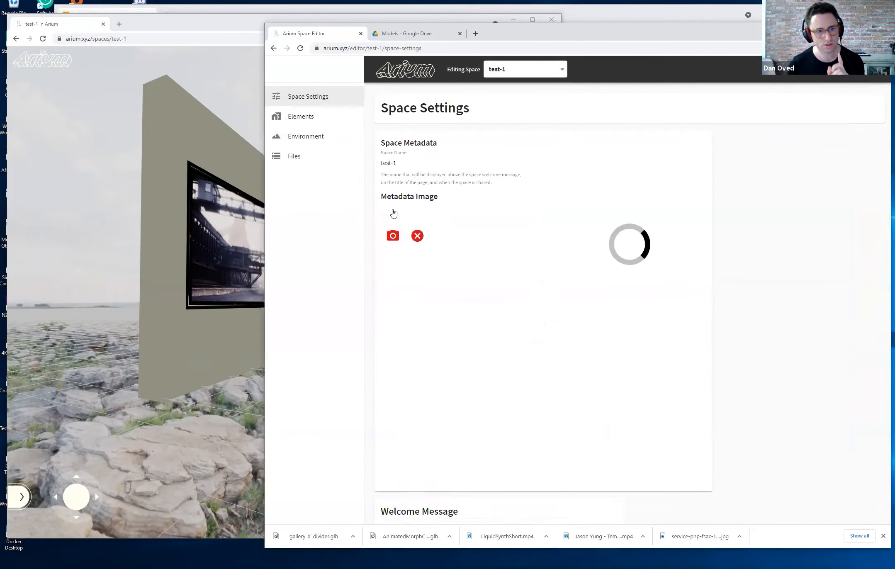
mouse_move(669, 386)
left_mouse_down()
mouse_move(707, 389)
mouse_move(731, 378)
mouse_move(673, 375)
left_mouse_up()
left_click(417, 215)
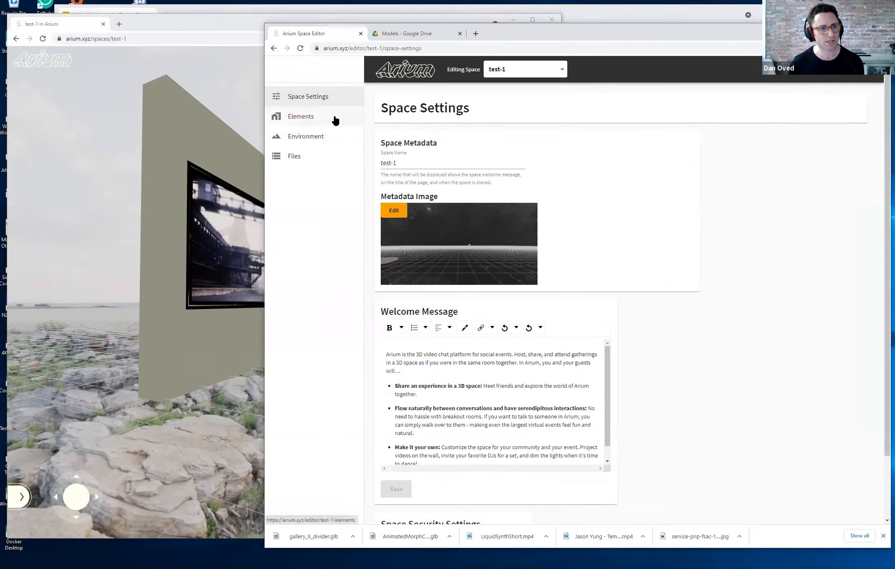
Step: Frame the gallery divider with its hung picture and capture that view as the space's metadata image
left_click(393, 213)
left_click_drag(716, 329, 654, 308)
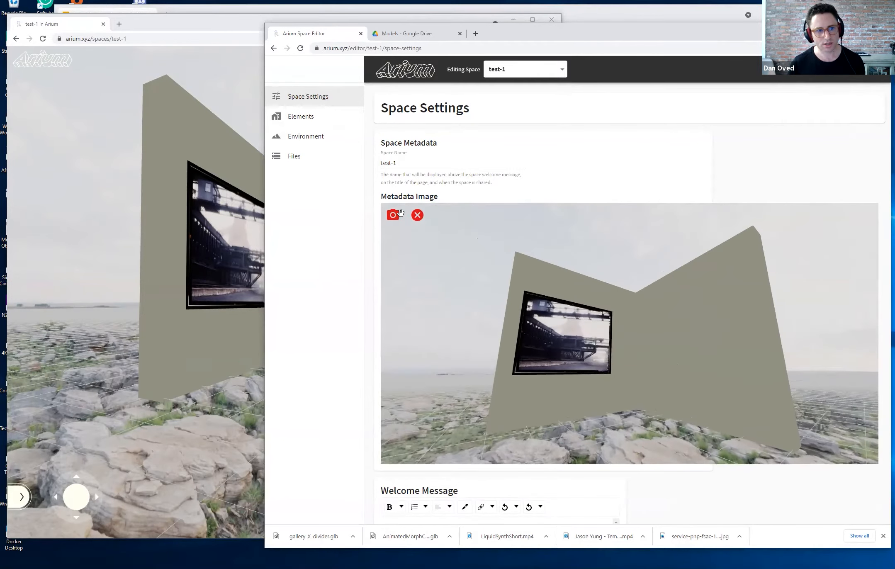
left_click(393, 215)
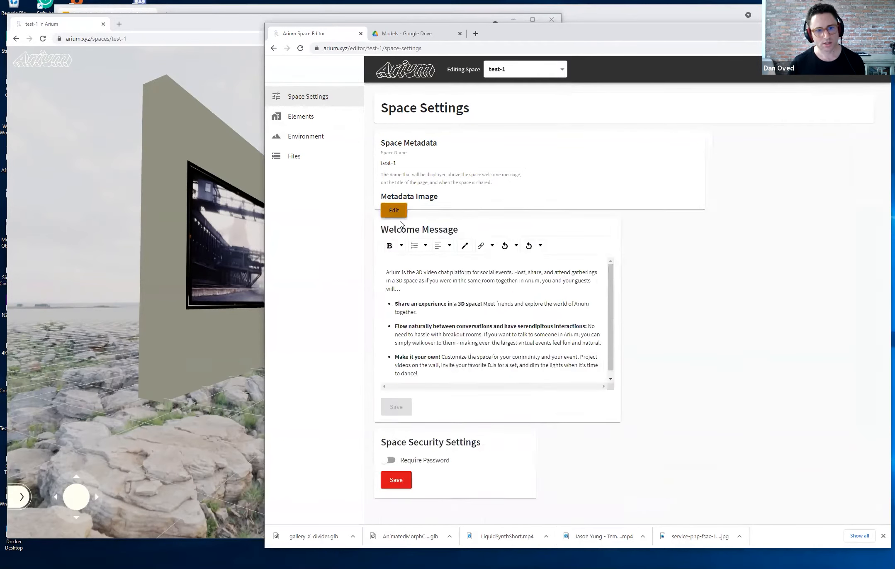
left_click(400, 159)
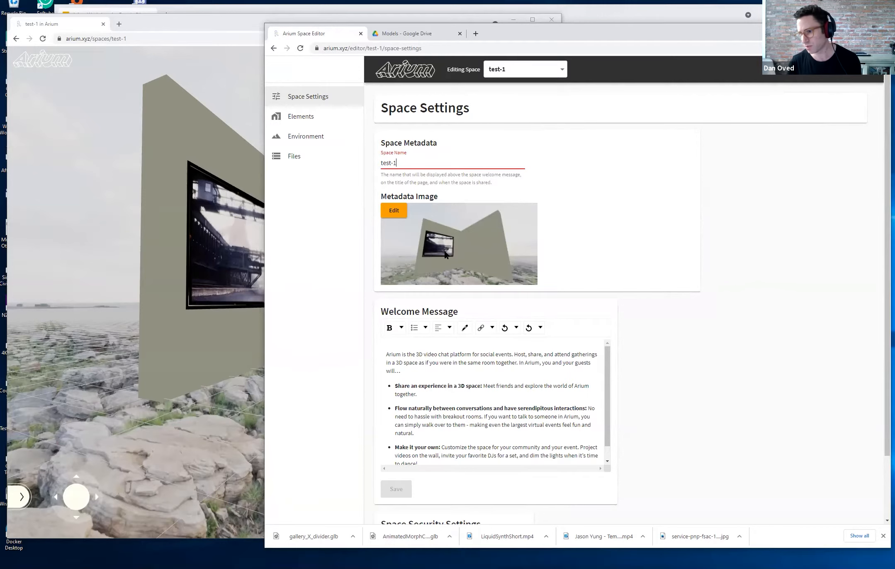
Step: Turn the view in the live space and recapture the metadata image facing the divider and hung picture
left_click(157, 268)
left_click_drag(409, 330, 291, 289)
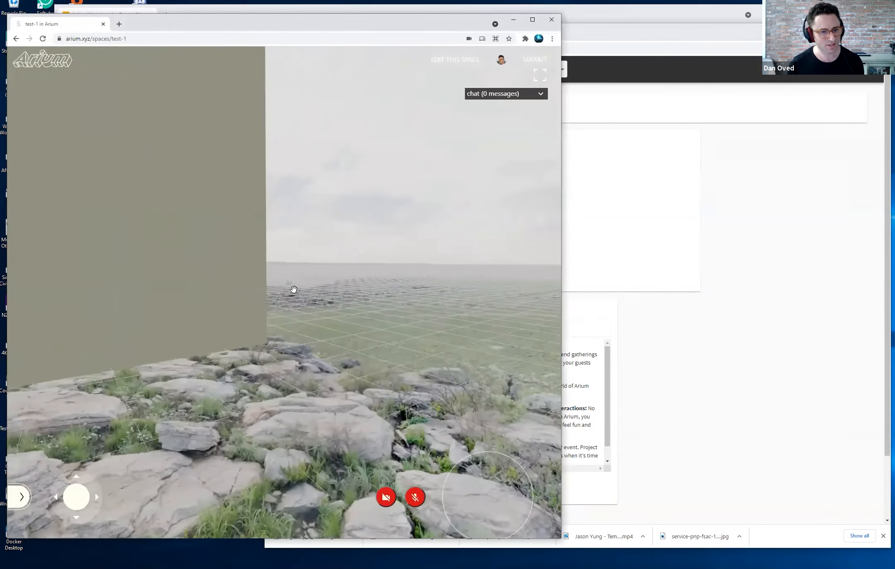
left_click(663, 262)
left_click(395, 215)
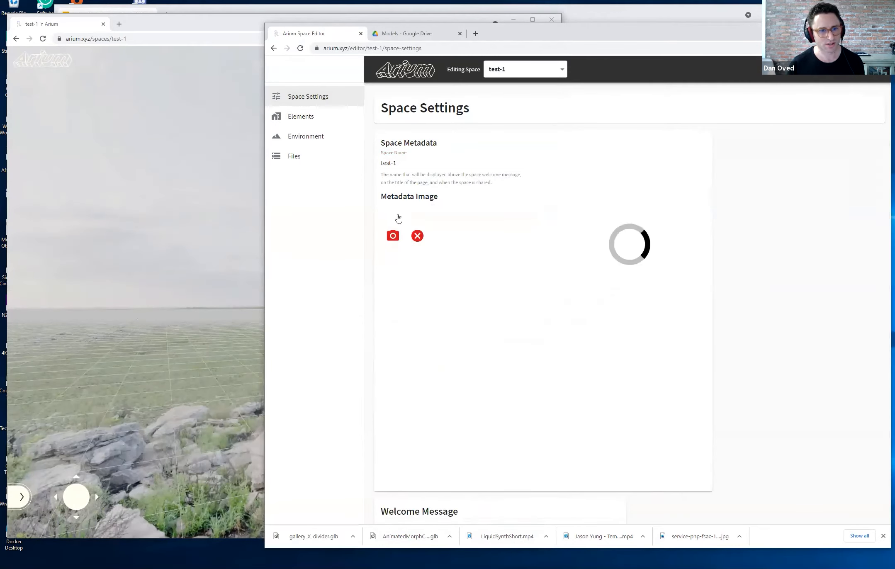
left_click_drag(613, 322, 675, 295)
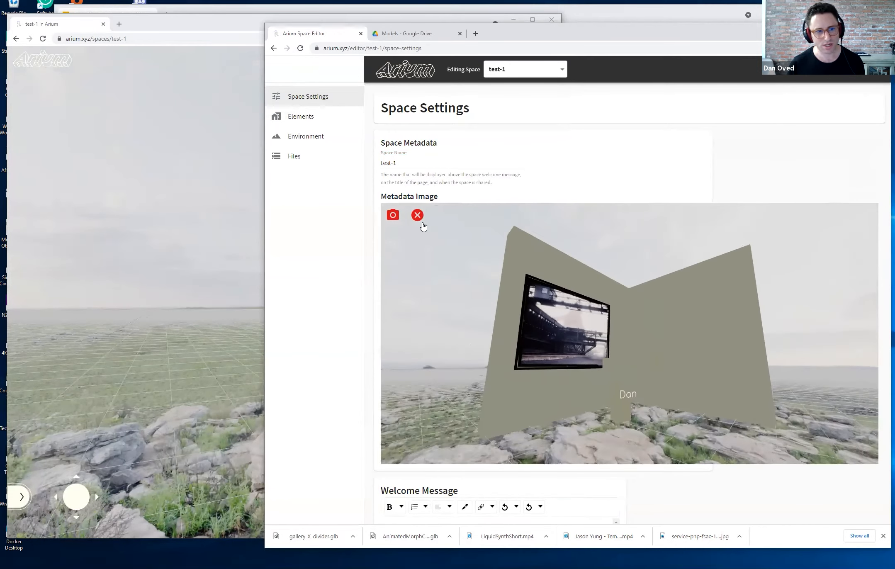
left_click(393, 216)
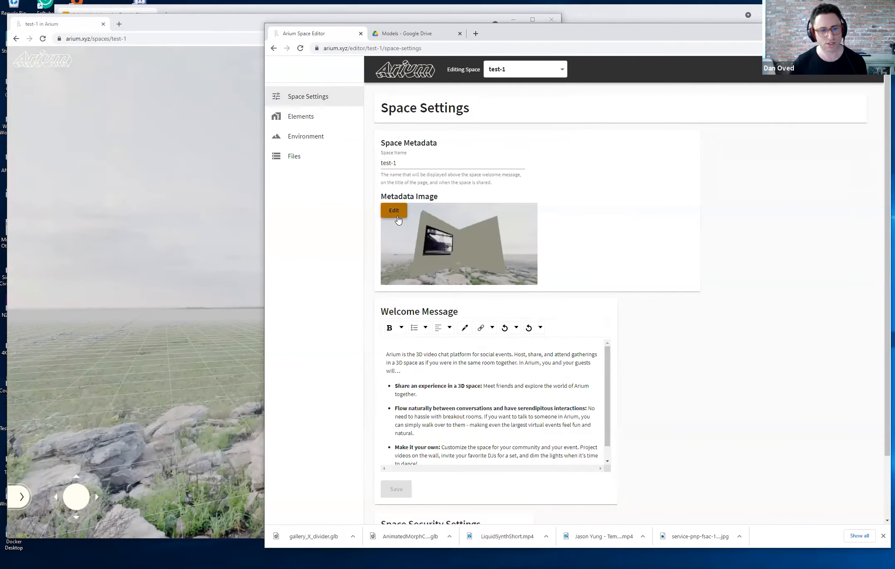
left_click(127, 37)
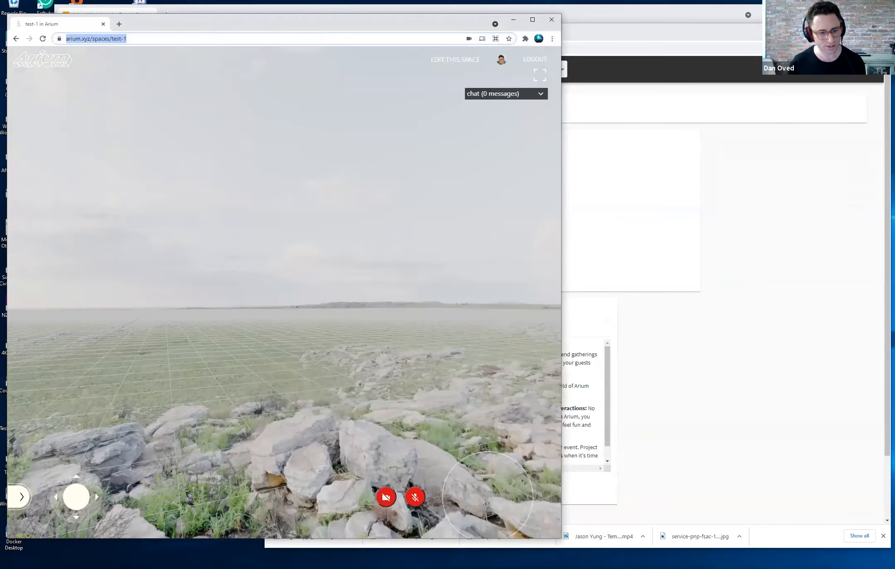
key("ctrl+c")
key("alt+Tab")
key("ctrl+v")
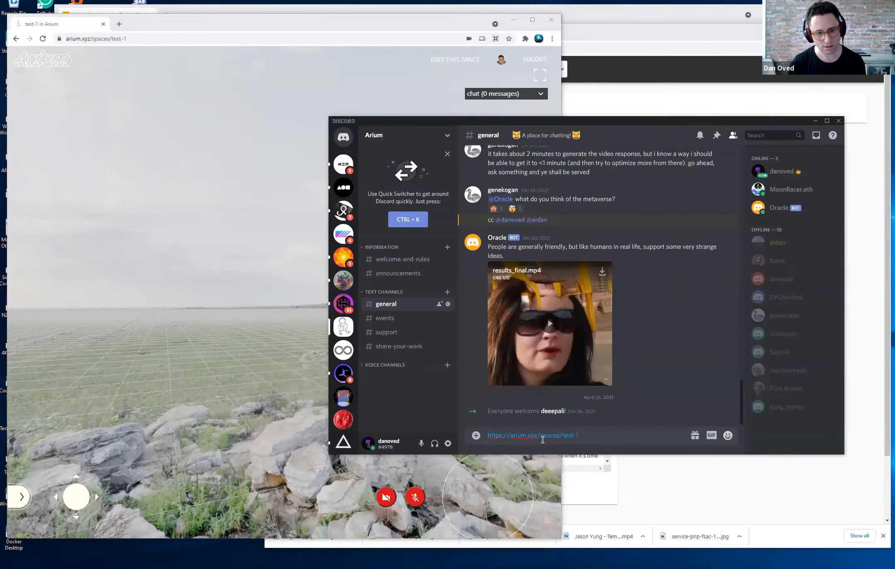
key("Return")
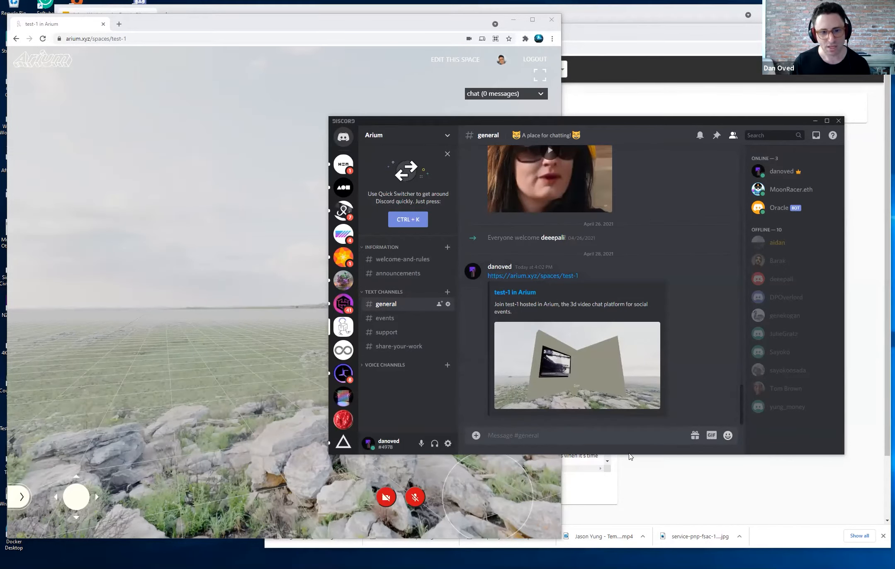
Step: Check the Welcome Message text in Space Settings, then reload the test-1 space, enter it and look around
left_click(668, 500)
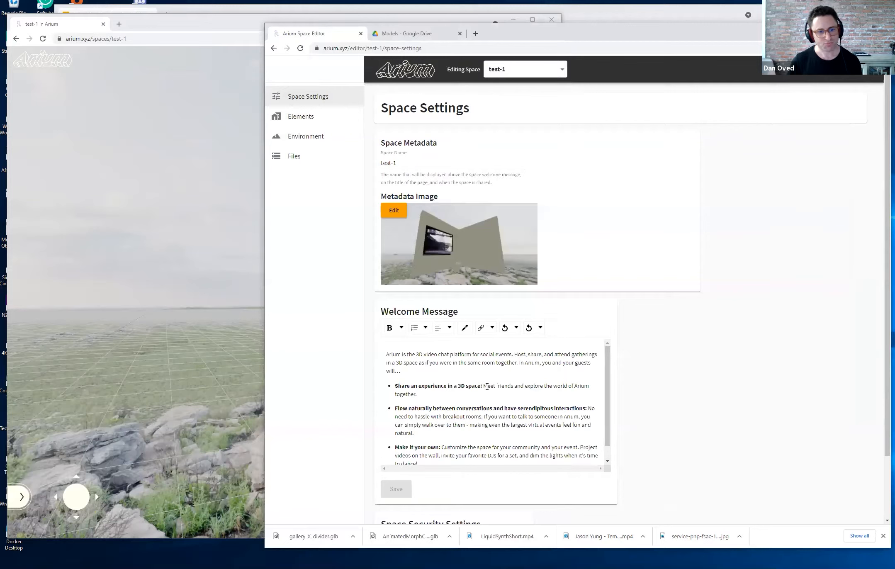
left_click(387, 356)
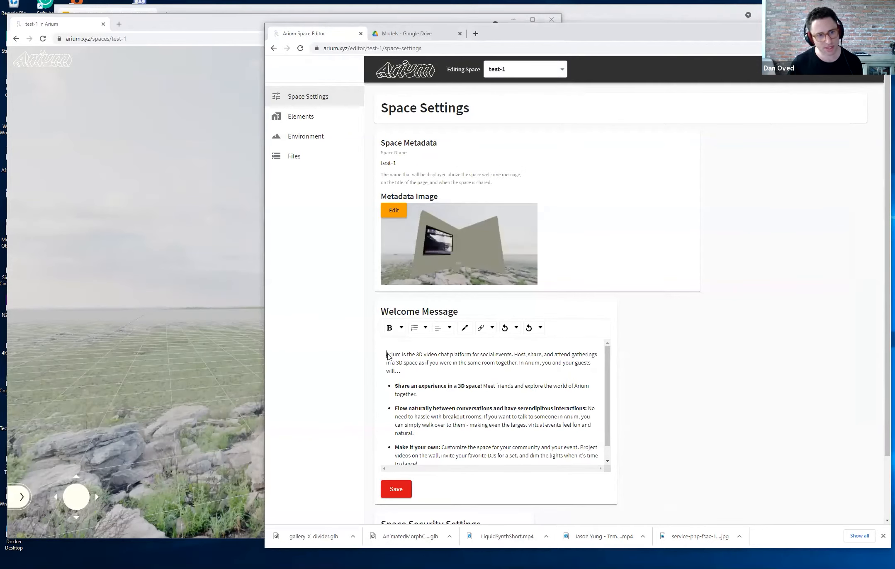
left_click(42, 39)
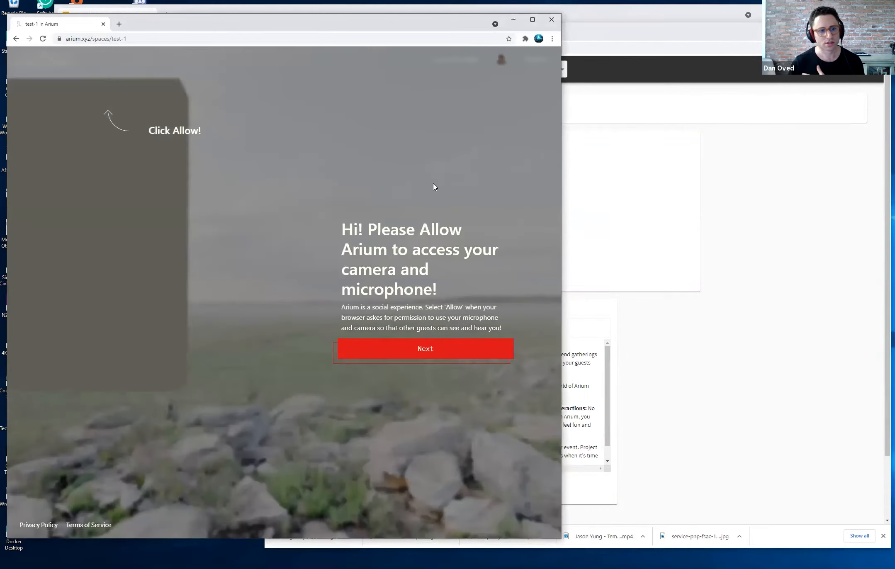
left_click(423, 350)
left_click(424, 414)
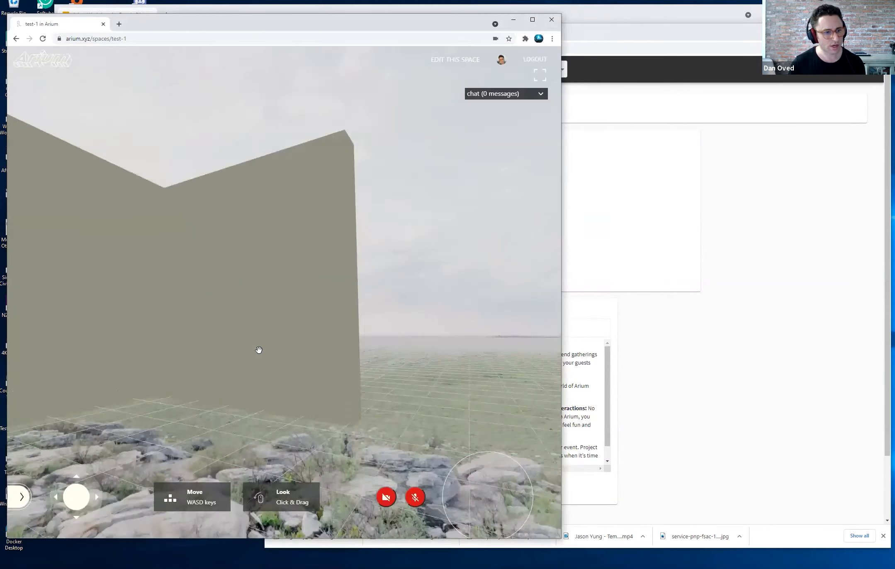
left_click_drag(364, 380, 133, 161)
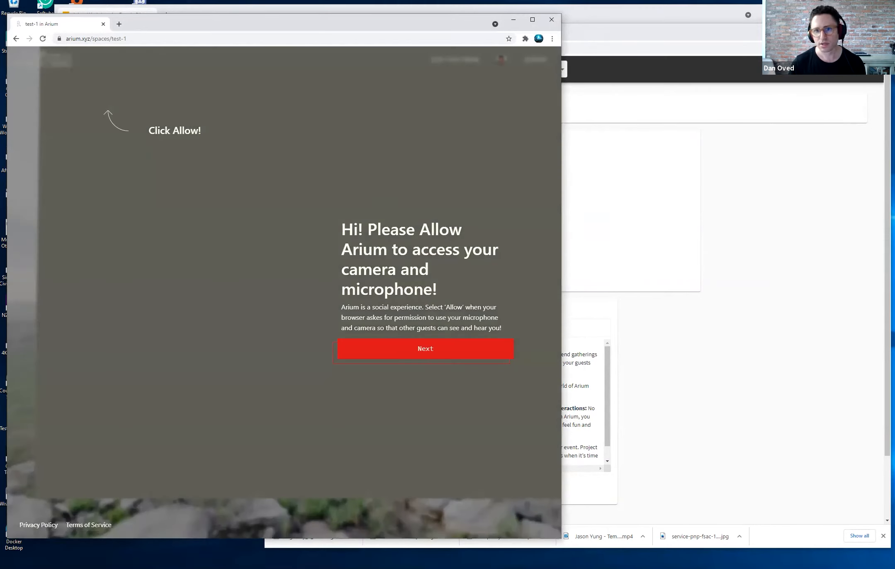
Step: Bring up the space's welcome screen past the camera prompts and highlight the full Welcome Message text in the editor
left_click(385, 343)
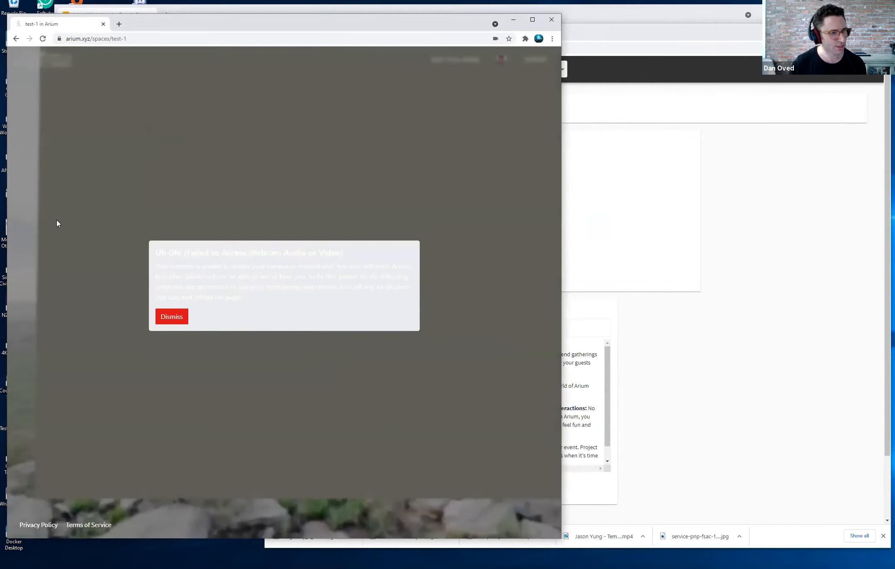
left_click(176, 318)
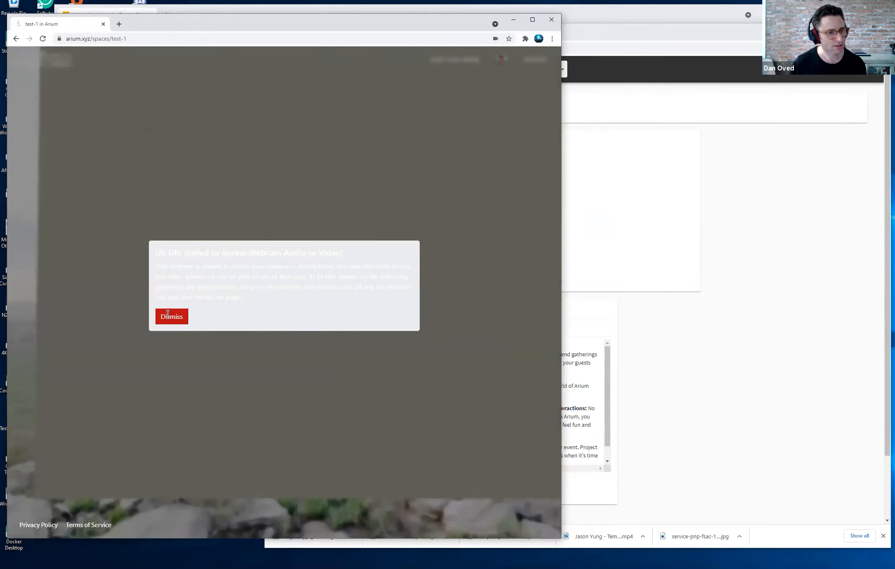
left_click(638, 451)
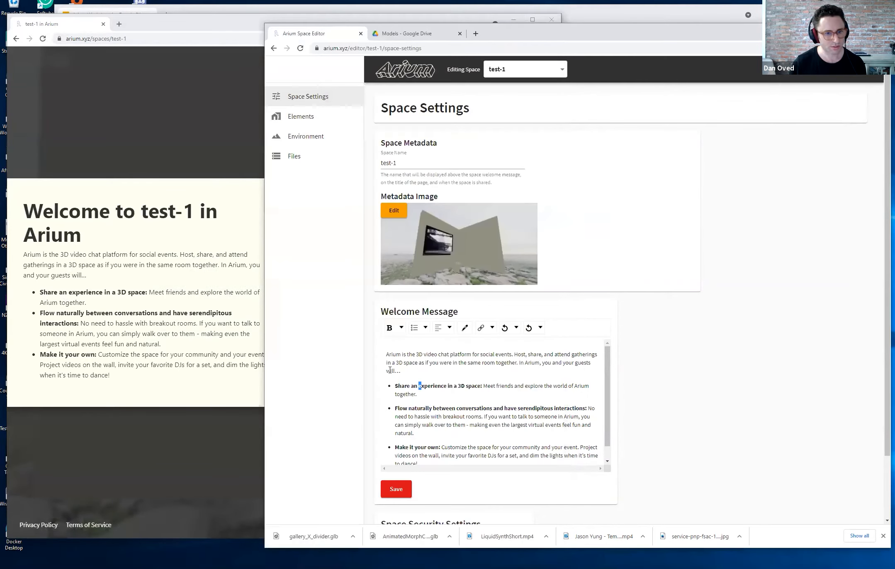
left_click_drag(387, 353, 567, 473)
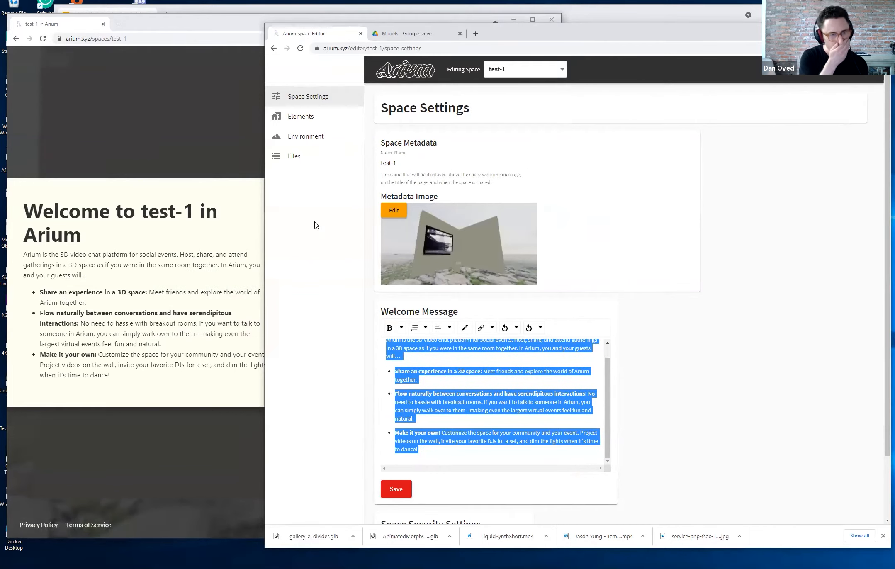
Step: Start a new element under root and examine the video type's stream and stored video options
left_click(325, 119)
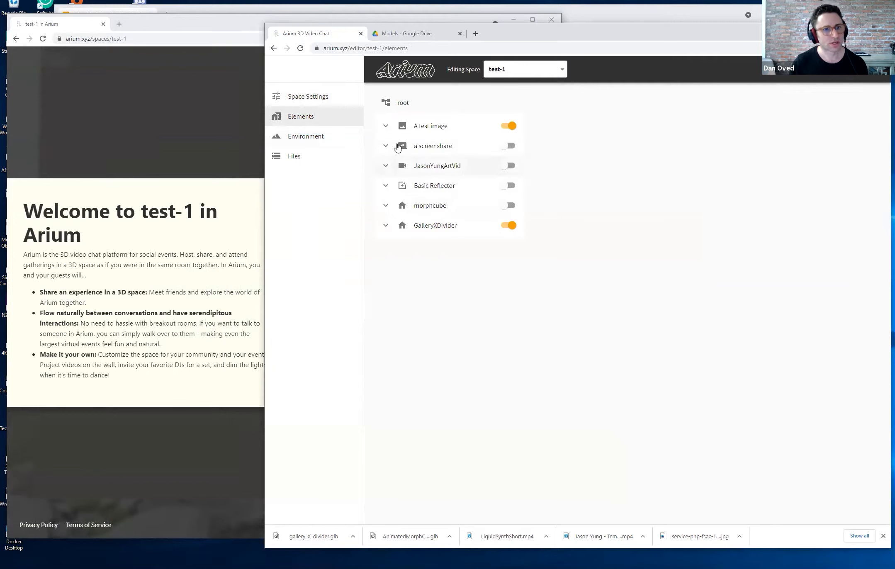
left_click(400, 103)
left_click(428, 250)
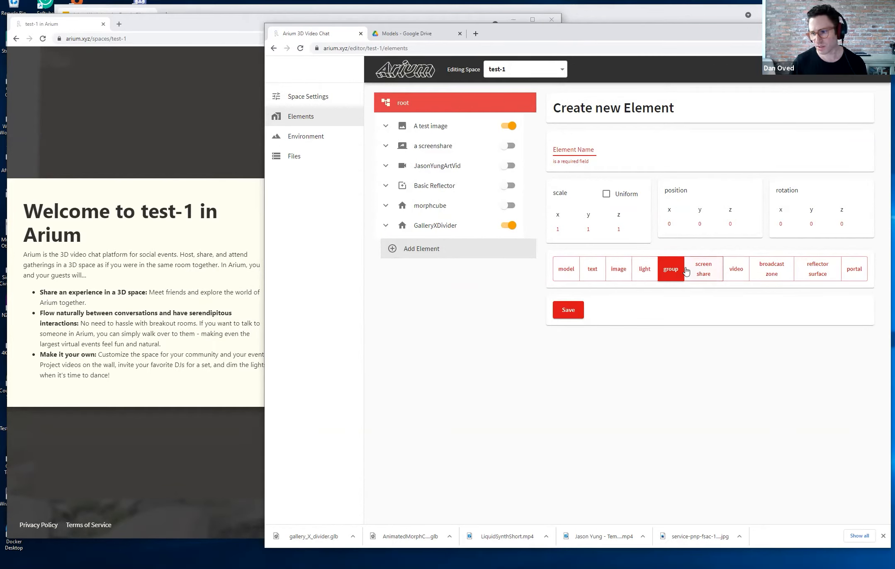
left_click(742, 276)
left_click(617, 309)
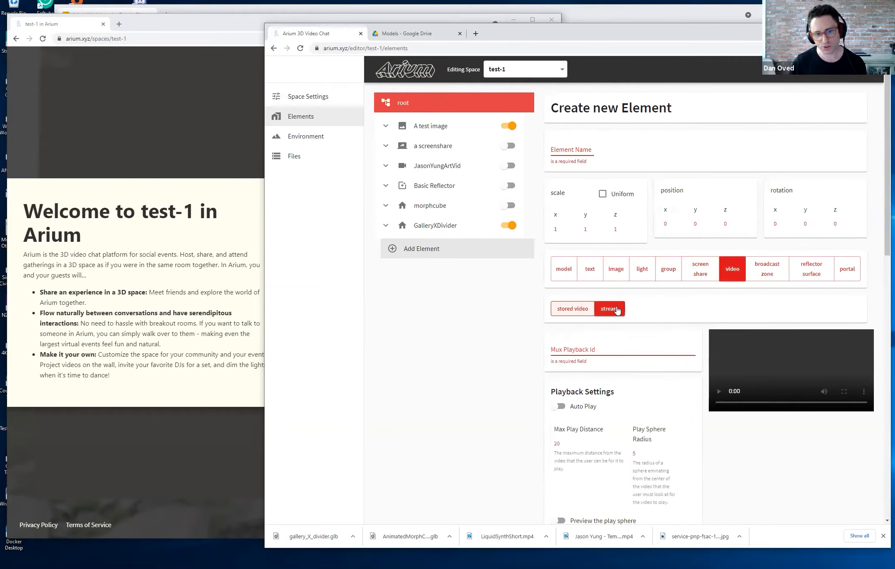
left_click(586, 310)
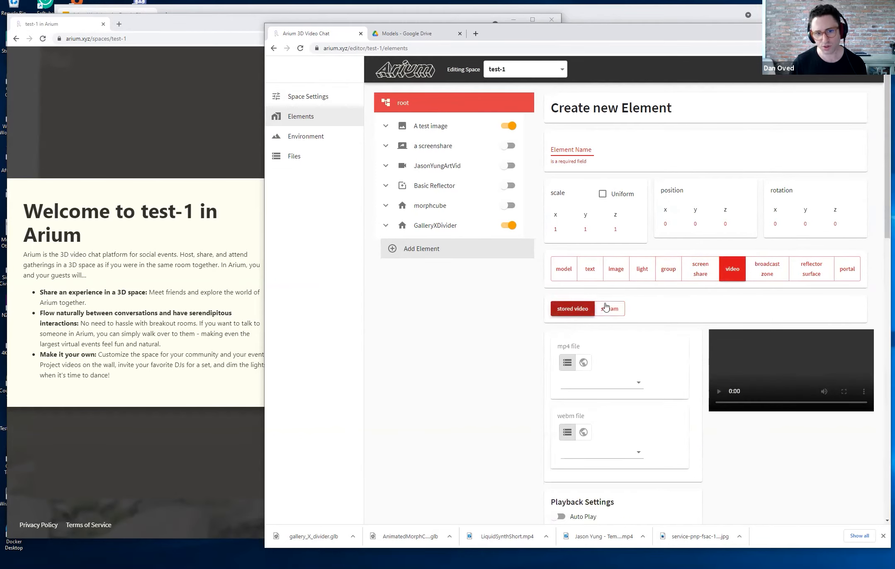
Step: Enter the test-1 space from its welcome screen and examine the broadcast zone and portal settings for a new element
left_click(769, 275)
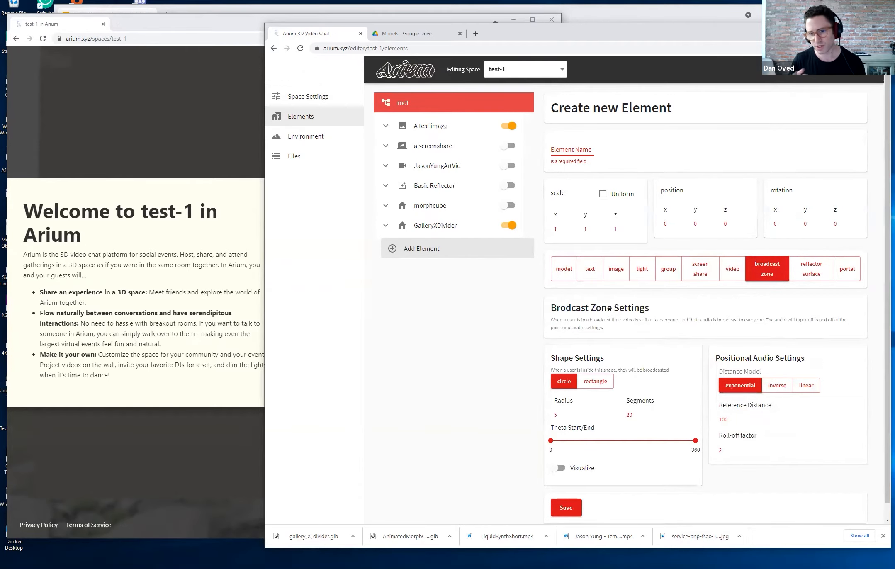
left_click(5, 331)
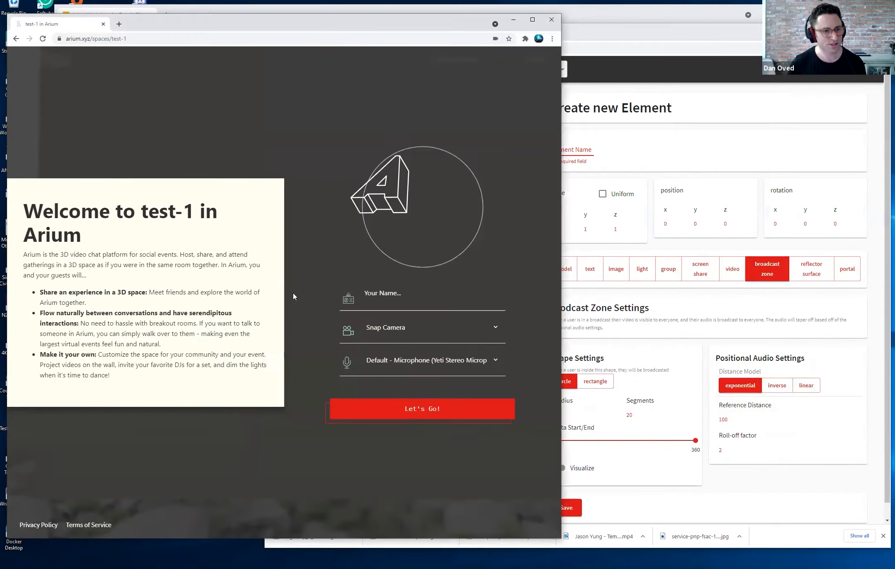
left_click(415, 410)
left_click(762, 265)
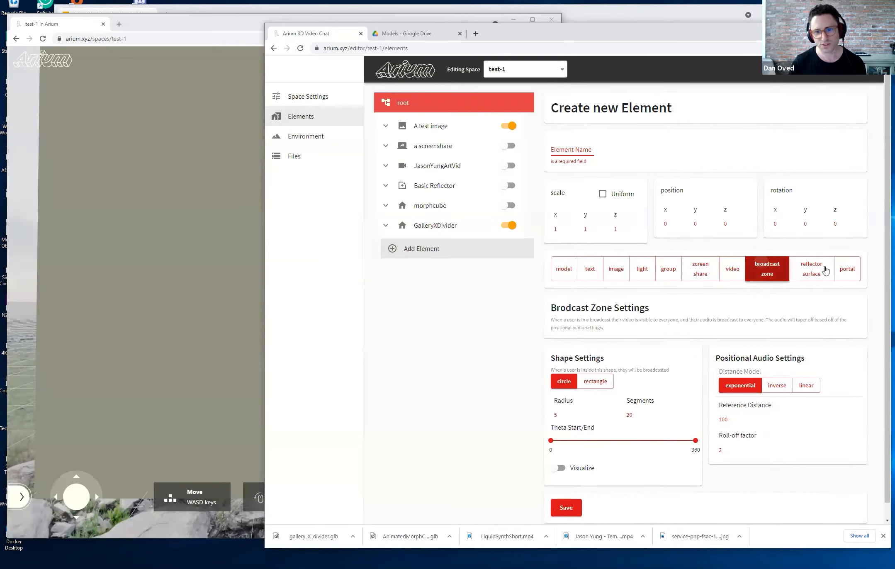
left_click(847, 273)
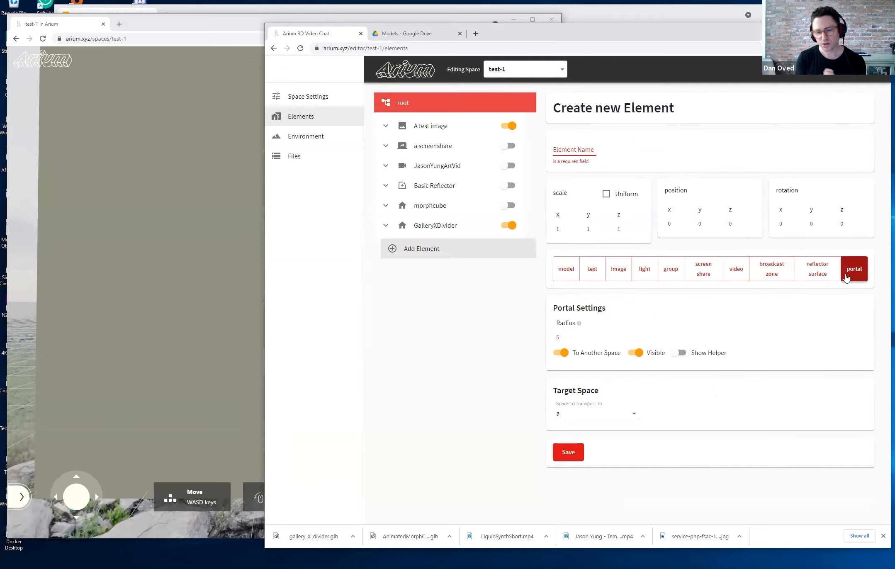
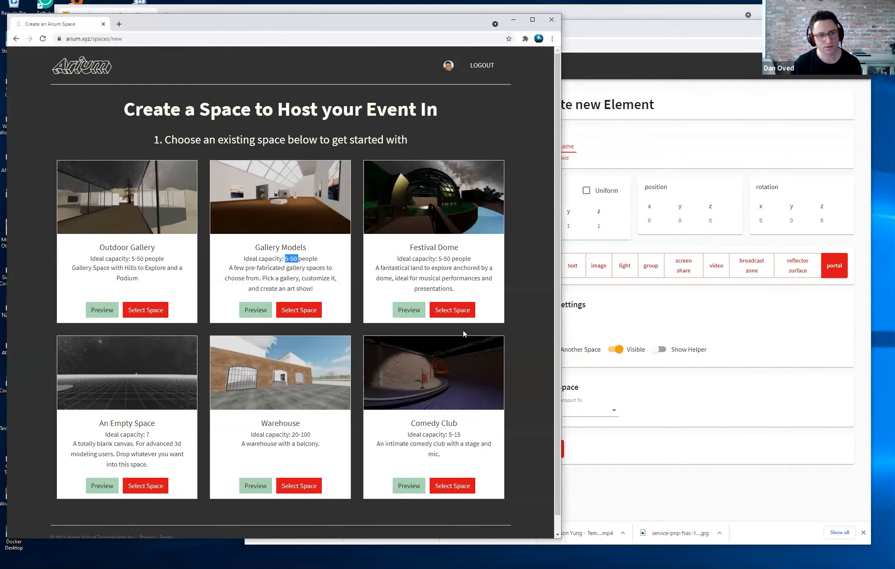
Step: Create a new space named aaaa from the Gallery Models template, then visit it and enter past the camera and welcome screens
left_click(314, 314)
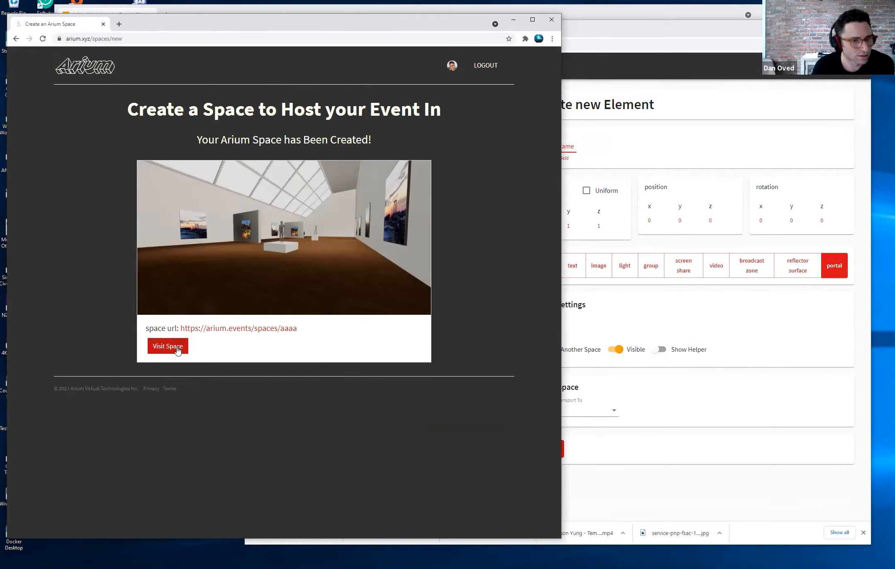
left_click(168, 347)
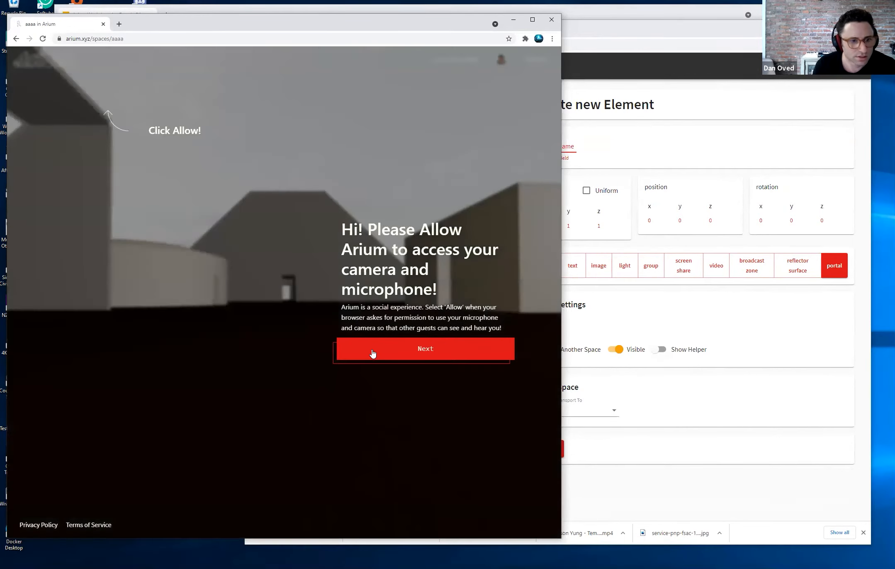
left_click(372, 353)
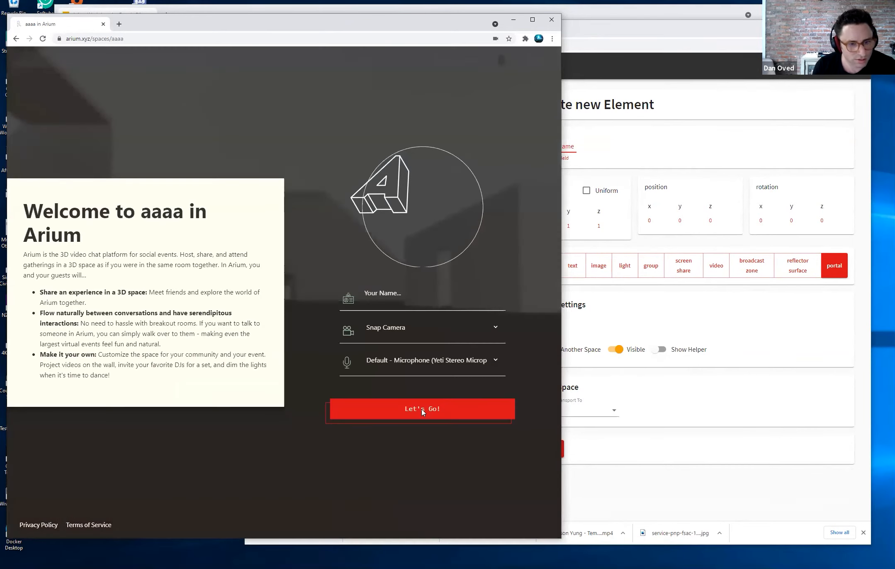
left_click(431, 408)
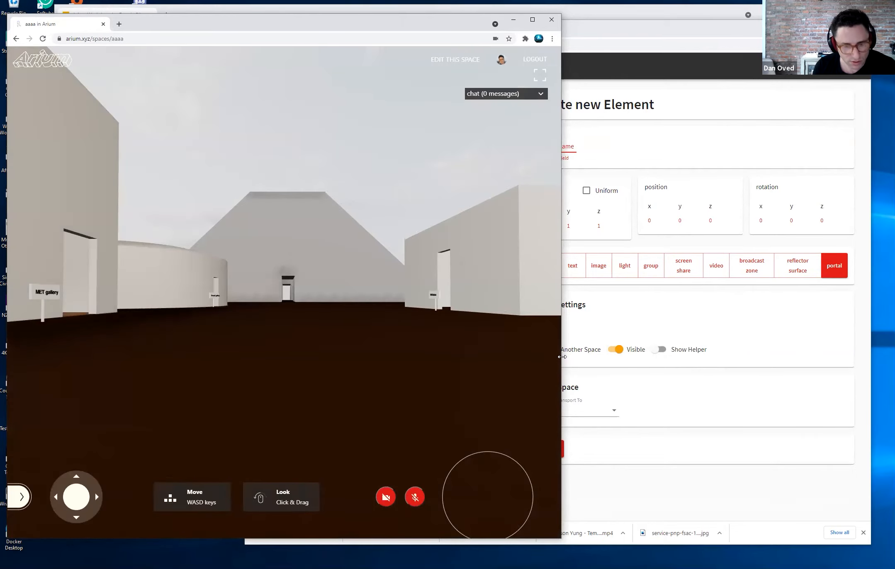
Step: Widen the space's browser window and walk through the first gallery and out toward the Prism Gallery
mouse_move(562, 357)
left_mouse_down()
mouse_move(869, 357)
mouse_move(280, 322)
mouse_move(192, 343)
mouse_move(333, 380)
mouse_move(469, 380)
mouse_move(380, 389)
mouse_move(397, 393)
mouse_move(259, 380)
mouse_move(396, 395)
mouse_move(348, 399)
mouse_move(486, 395)
mouse_move(386, 379)
mouse_move(447, 375)
mouse_move(397, 384)
left_mouse_up()
key("w")
key("w")
key("w")
key("w")
key("w")
key("w")
key("w")
left_click_drag(597, 343, 451, 374)
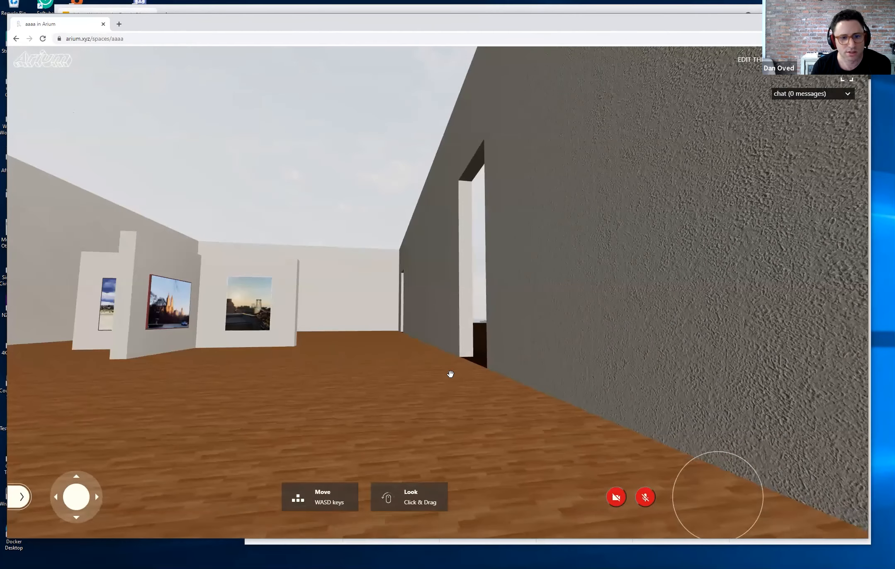
key("w")
left_click_drag(417, 410, 357, 408)
key("w")
left_click_drag(460, 404, 441, 404)
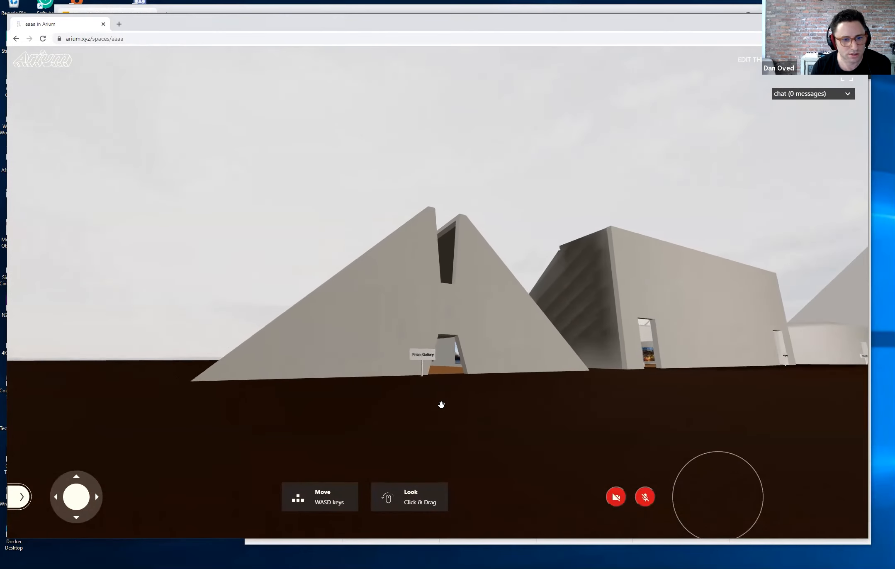
Step: Walk on across the grounds between the gallery buildings and enter the skylit MET gallery
key("w")
left_click_drag(462, 358, 426, 379)
key("w")
key("w")
key("w")
left_click_drag(517, 363, 395, 360)
key("w")
left_click_drag(742, 400, 450, 448)
key("d")
key("w")
key("w")
key("w")
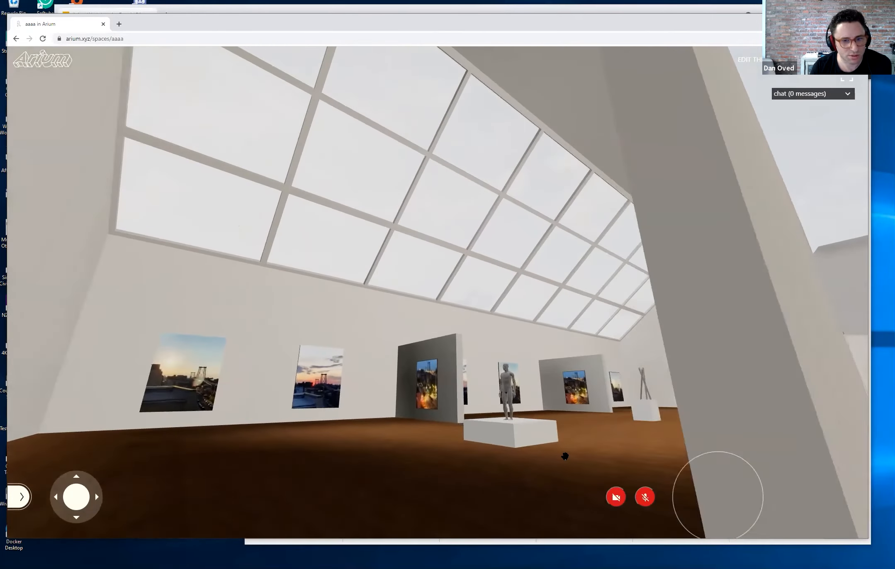
Step: Tour the MET gallery's artworks, sculptures and dividers, then step back outside through its doorway
left_click_drag(565, 455, 525, 387)
key("w")
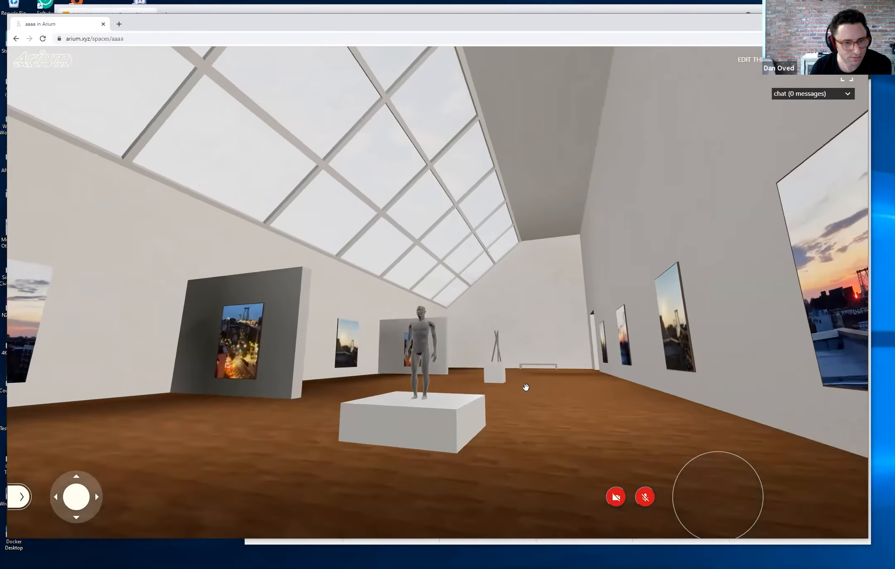
key("w")
left_click_drag(518, 445, 525, 411)
left_click_drag(647, 409, 435, 402)
key("w")
key("w")
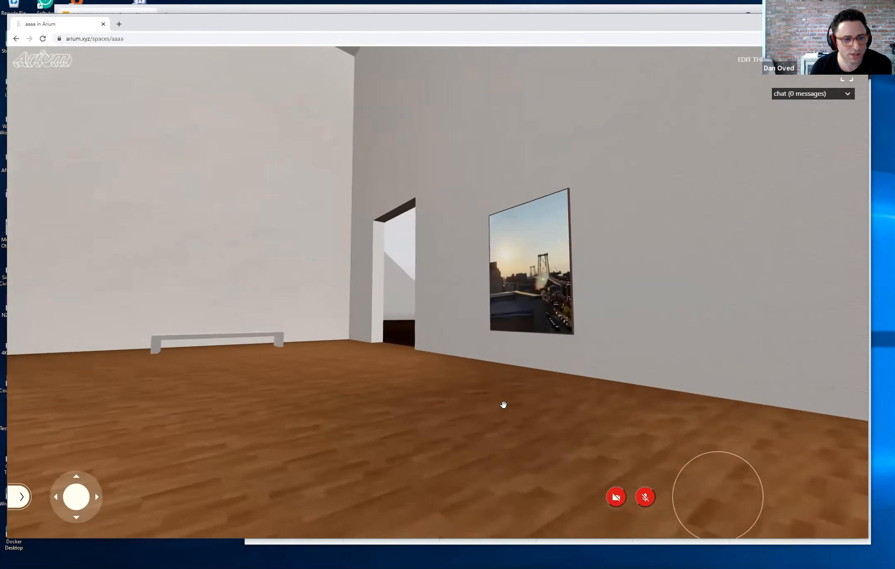
key("w")
left_click_drag(767, 388, 581, 376)
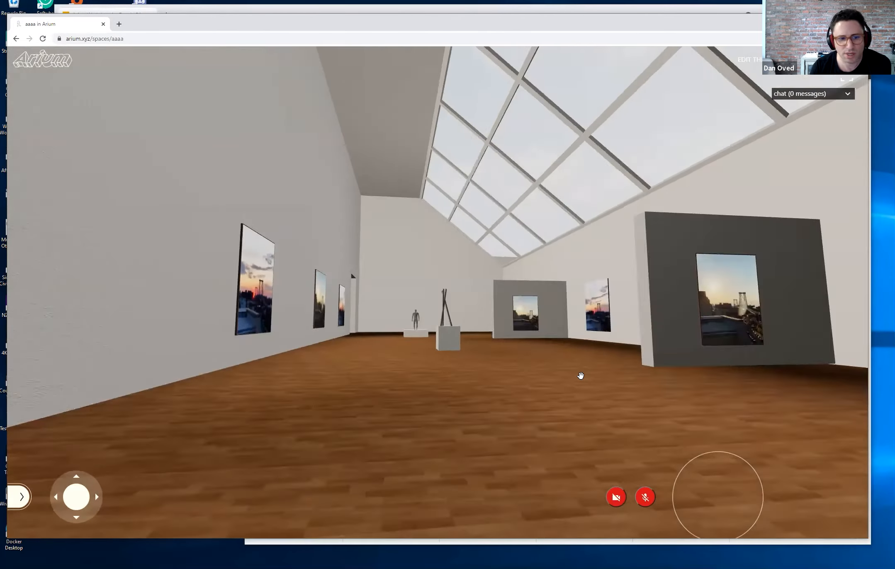
key("s")
key("a")
left_click_drag(721, 353, 804, 266)
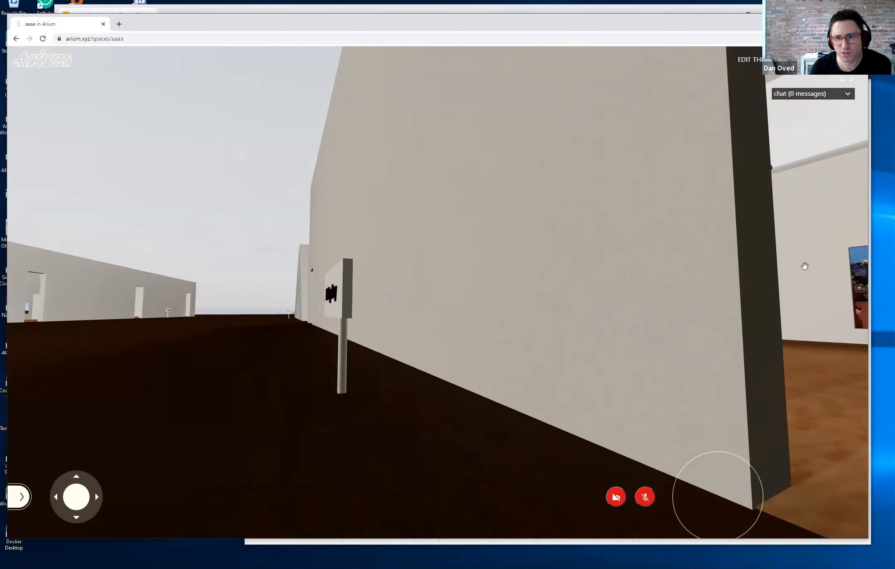
Step: Open the aaaa space's editor in its own browser window and size it alongside the space view
right_click(749, 62)
left_click(754, 68)
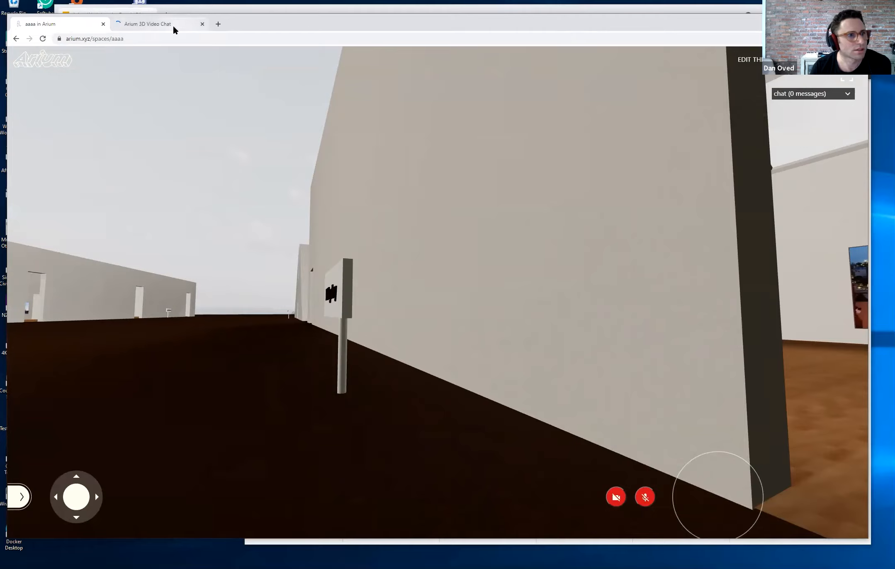
left_click(172, 23)
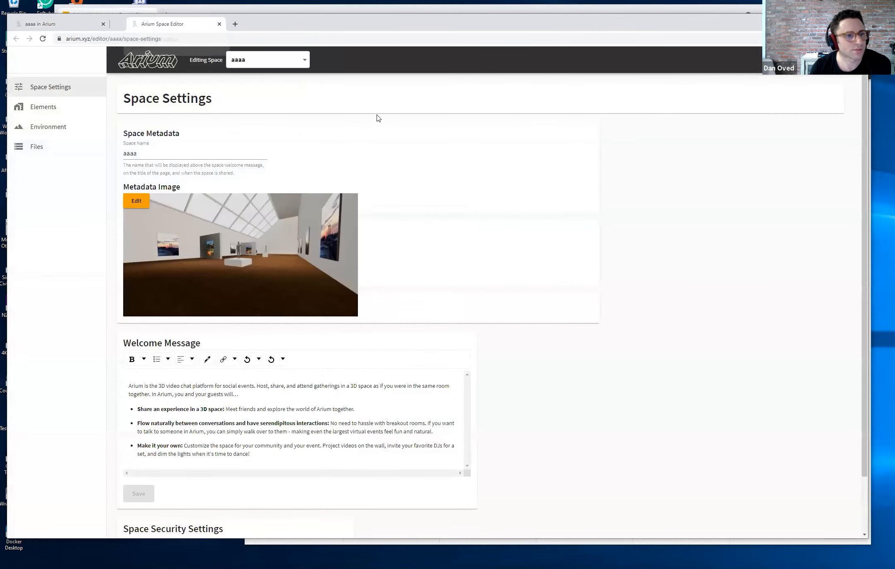
key("ctrl+w")
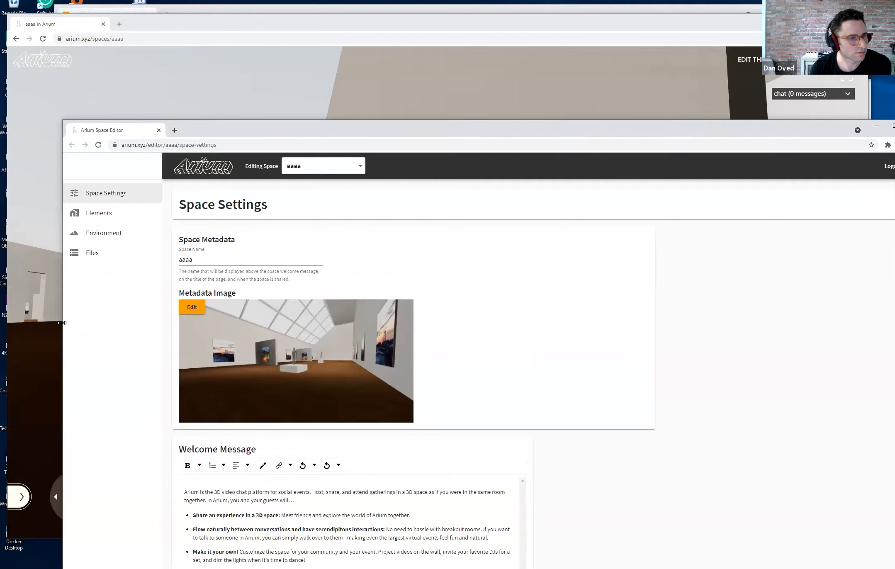
left_click_drag(269, 132, 442, 32)
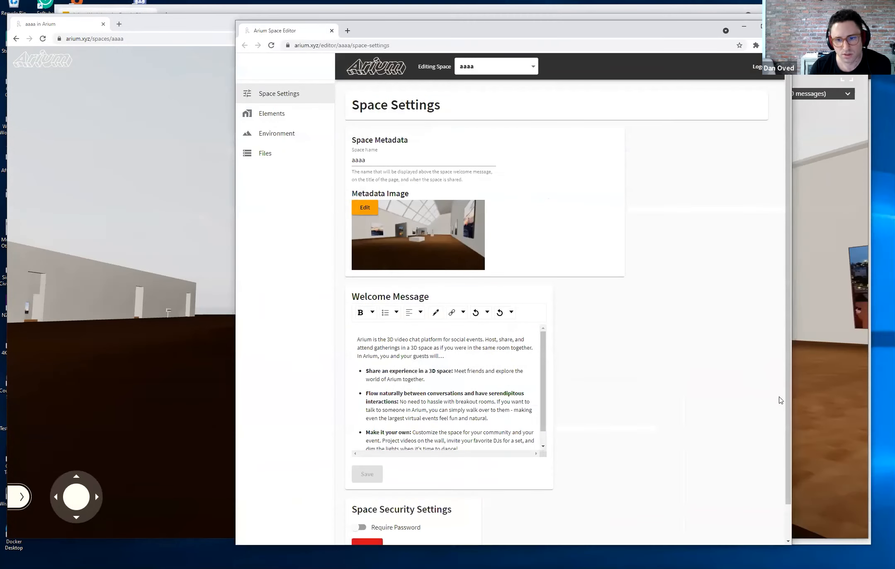
left_click_drag(794, 397, 878, 397)
left_click_drag(171, 323, 280, 323)
Step: Inspect the gallery wall's selection with the transform controls, deselect it and face the MET gallery entrance
left_click_drag(148, 299, 455, 307)
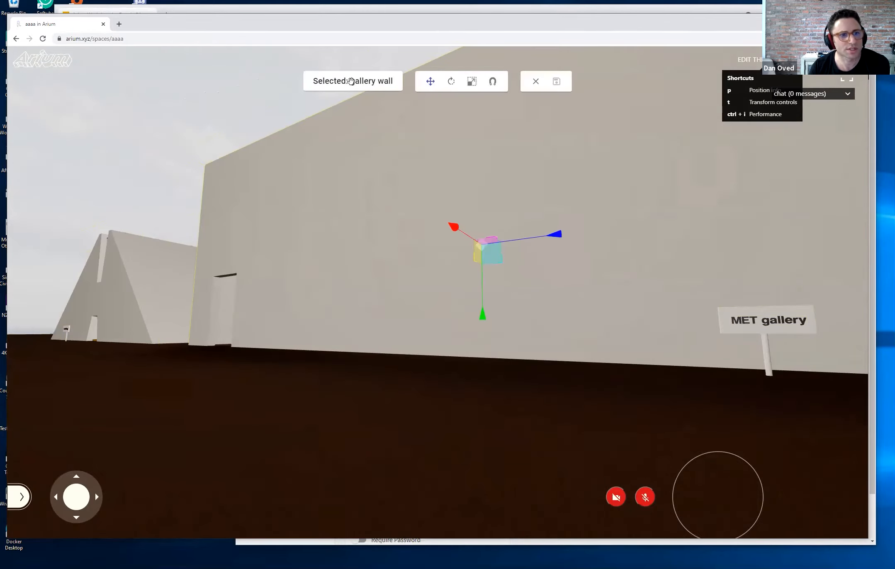
left_click_drag(272, 449, 506, 364)
left_click(532, 83)
left_click_drag(541, 419, 634, 312)
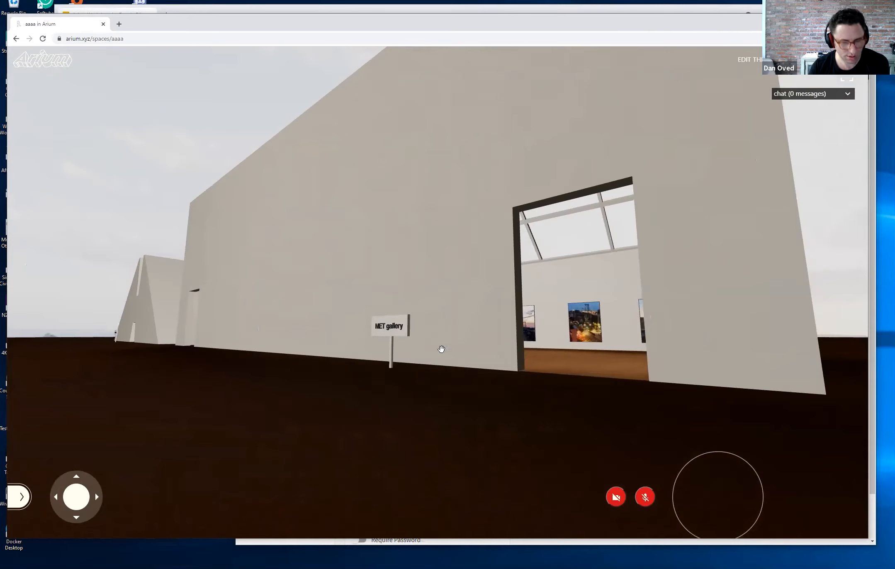
Step: Bring up the aaaa space's Elements list in the editor and narrow the space window to view both together
key("super+Tab")
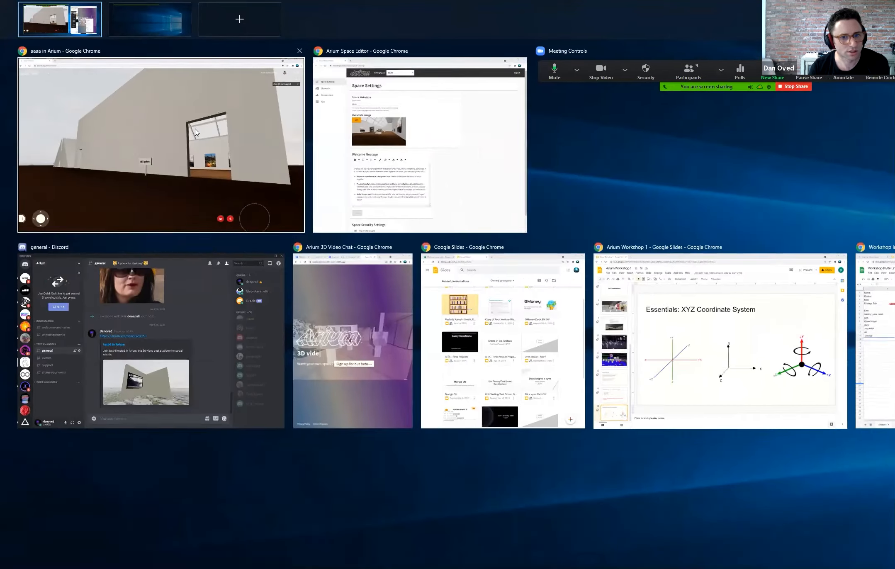
left_click(195, 129)
key("alt+Tab")
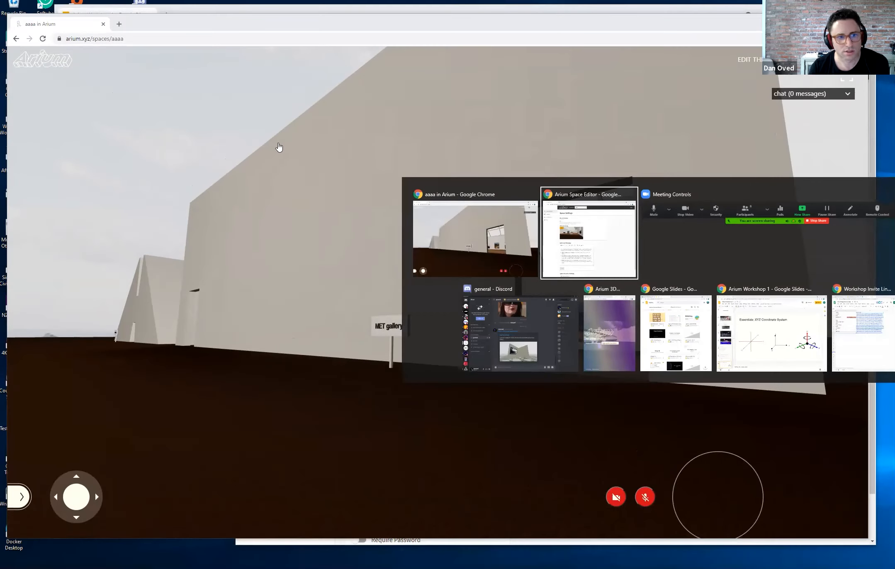
left_click(285, 113)
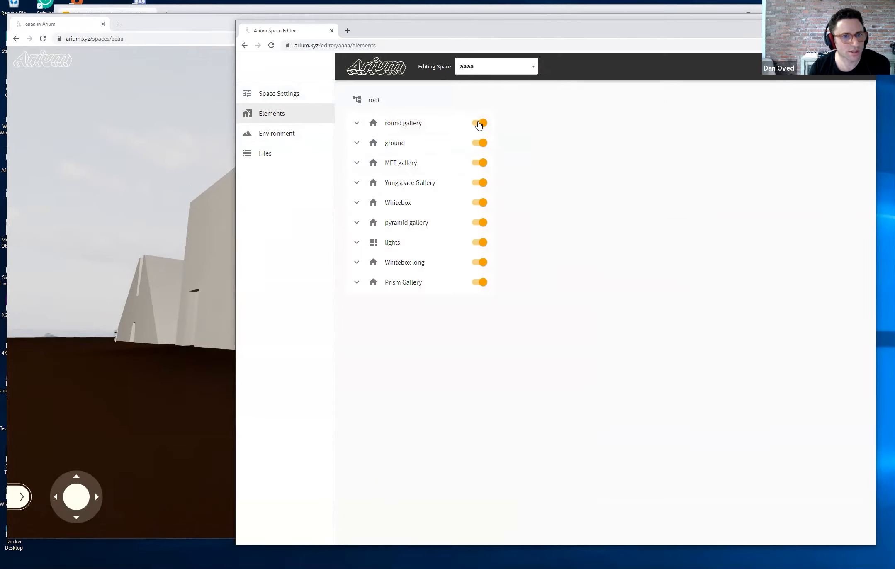
left_click_drag(171, 233, 697, 315)
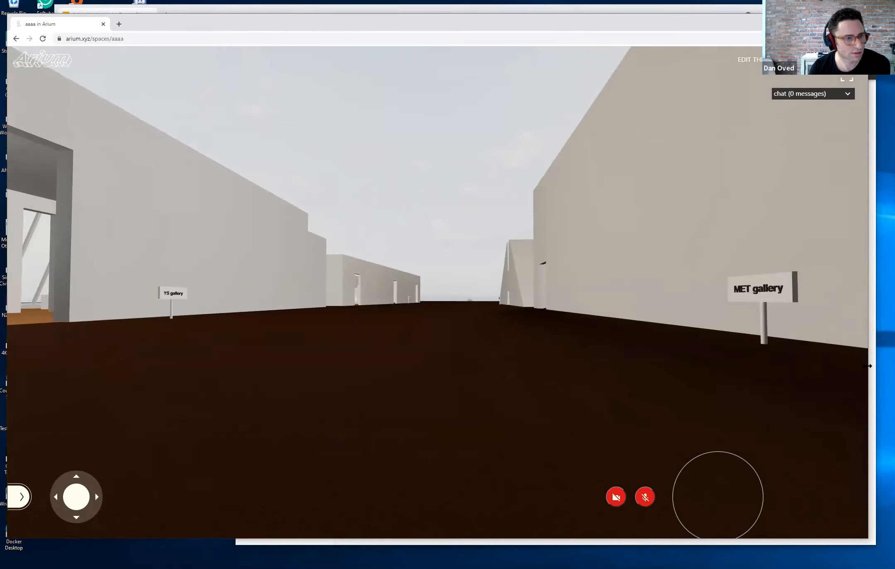
left_click_drag(868, 365, 371, 348)
left_click_drag(171, 315, 277, 328)
Step: Hide the round gallery, Yungspace Gallery, Whitebox, pyramid gallery, Whitebox long and Prism Gallery elements
left_click(418, 308)
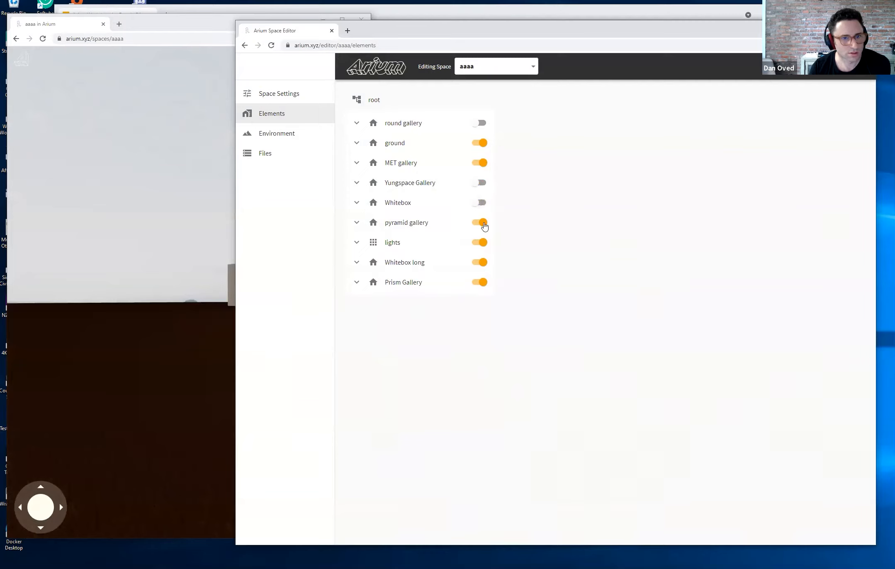
left_click(139, 286)
left_click_drag(242, 295, 261, 293)
left_click(518, 265)
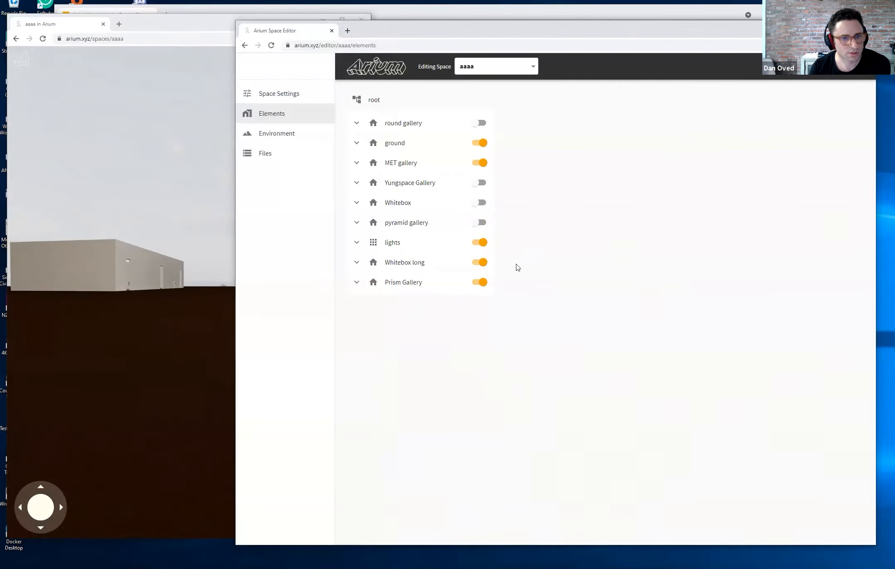
left_click(482, 262)
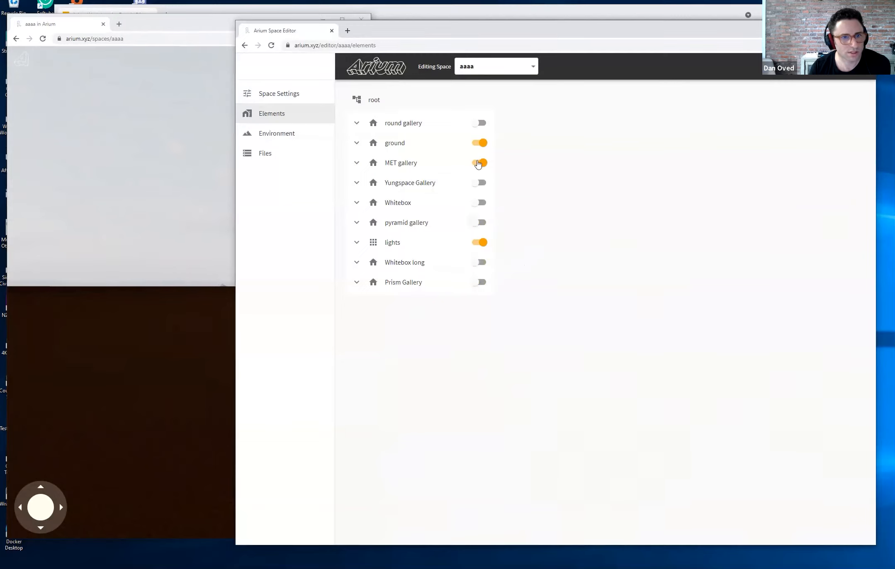
Step: Face the MET gallery in the space, hide the ground element to check its effect, and show it again
left_click(83, 243)
left_click_drag(83, 244, 135, 231)
key("w")
mouse_move(281, 287)
left_mouse_down()
mouse_move(277, 297)
mouse_move(297, 293)
left_mouse_up()
left_click(406, 185)
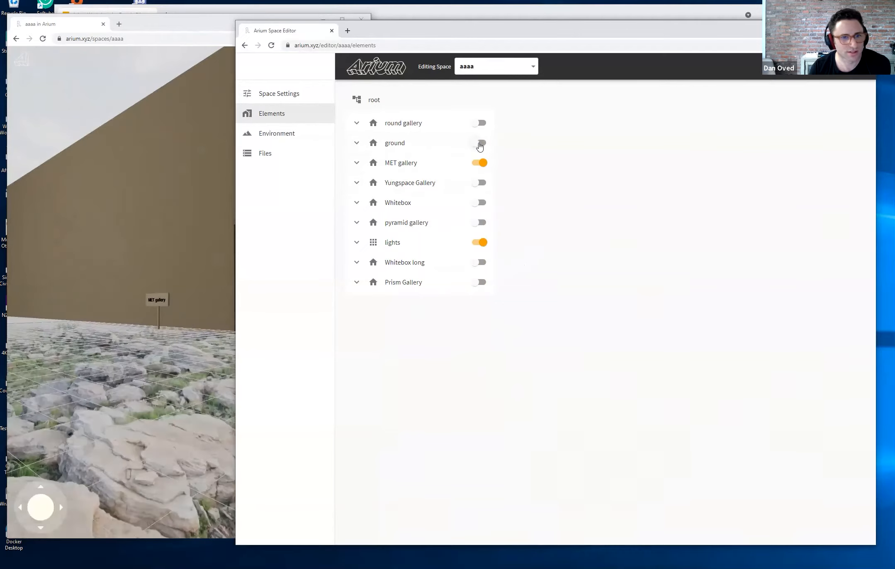
left_click(479, 146)
Step: Walk into the MET gallery and look along its walls of artwork
mouse_move(158, 337)
left_mouse_down()
mouse_move(114, 324)
mouse_move(202, 351)
mouse_move(254, 349)
mouse_move(162, 347)
mouse_move(98, 333)
mouse_move(199, 326)
left_mouse_up()
key("w")
key("w")
key("w")
key("d")
key("d")
left_click_drag(137, 321, 196, 329)
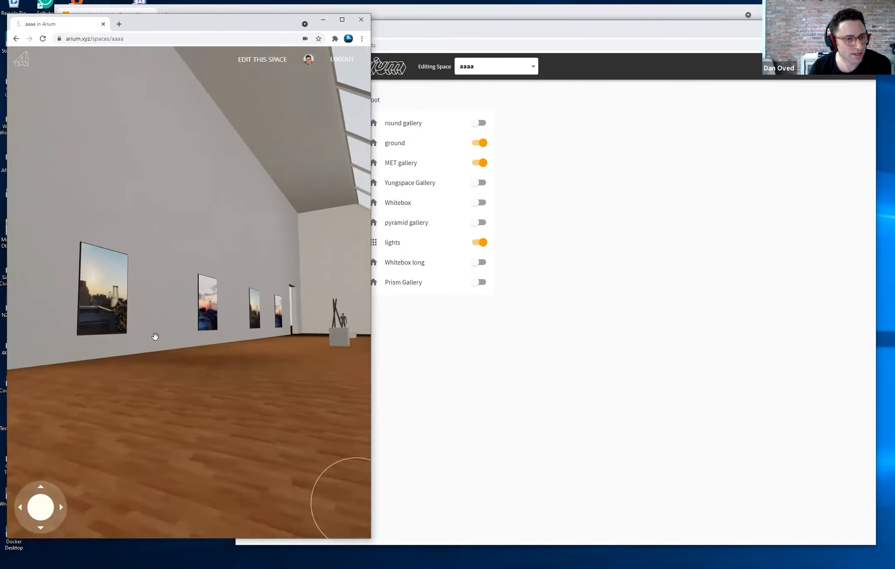
Step: Open the MET gallery element's settings from the Elements list
left_click(442, 360)
mouse_move(108, 247)
left_mouse_down()
mouse_move(209, 245)
mouse_move(539, 315)
left_mouse_up()
left_click(539, 315)
left_click(420, 168)
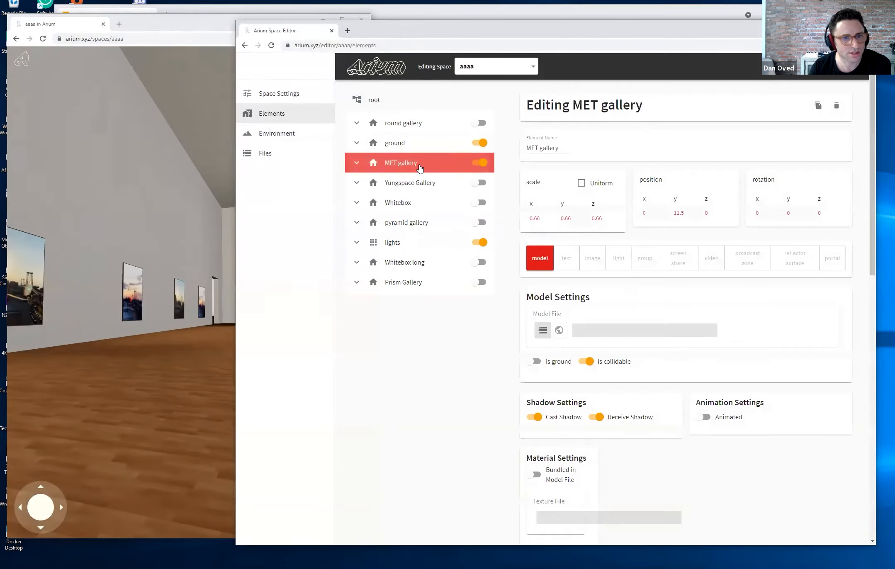
Step: Back out of the MET gallery to view its whole exterior, and narrow the editor window to uncover the space view
left_click_drag(121, 338, 17, 337)
left_click_drag(160, 335, 413, 340)
key("s")
key("s")
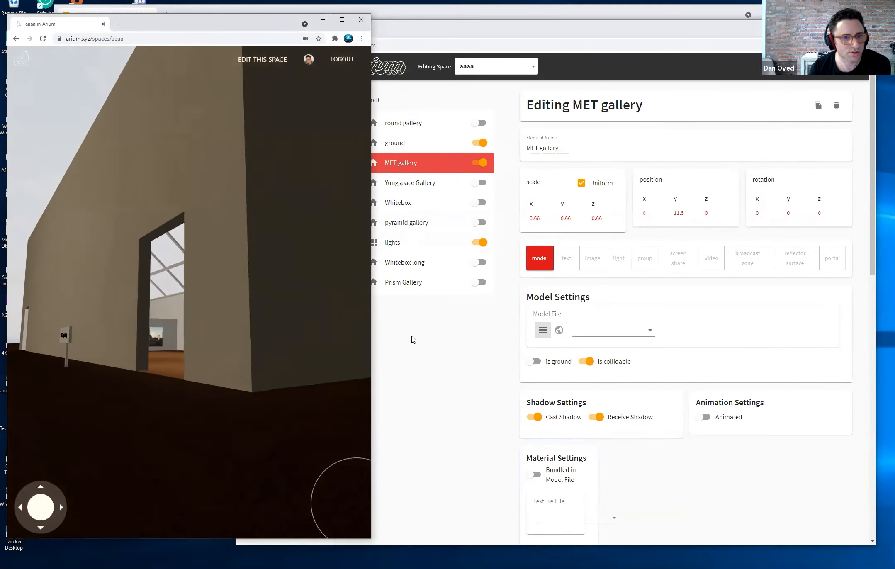
left_click(414, 340)
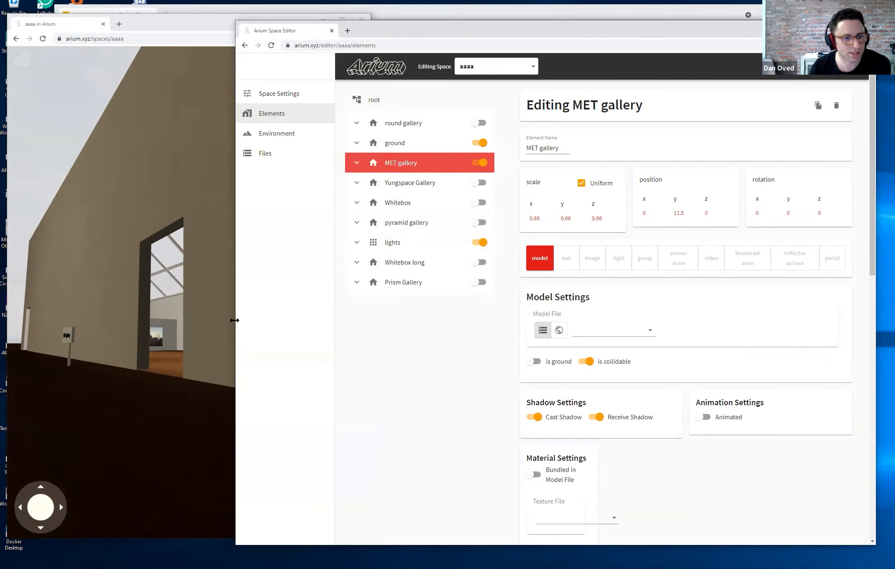
left_click_drag(235, 320, 345, 321)
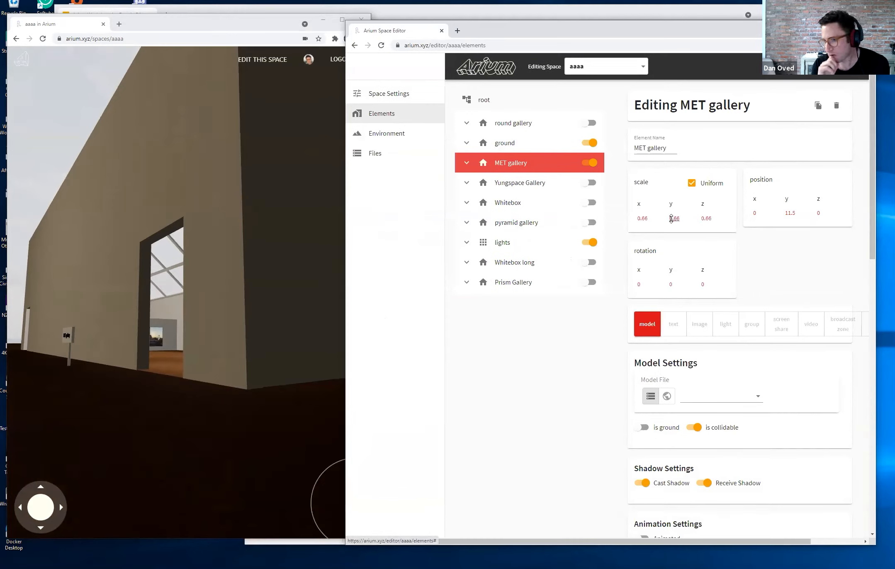
left_click_drag(144, 285, 265, 286)
key("s")
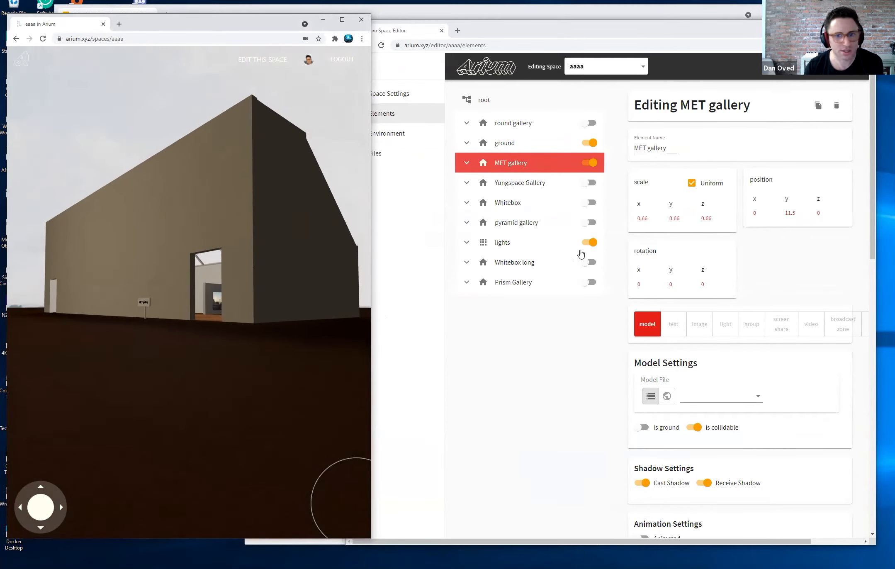
Step: Expand the MET gallery element to view its child elements, collapse it, and reopen its settings
left_click(642, 218)
left_click(519, 167)
left_click(466, 164)
left_click(516, 168)
left_click(516, 168)
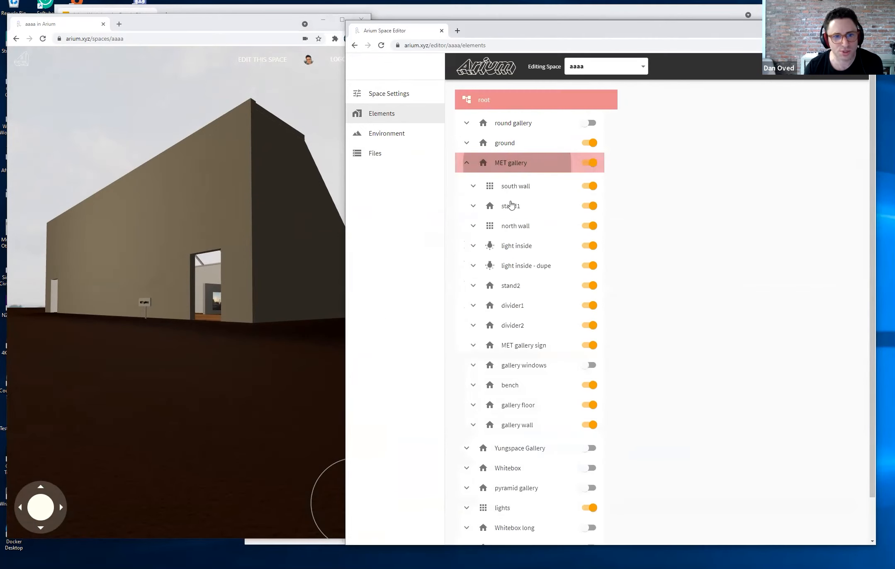
left_click(512, 171)
left_click(467, 165)
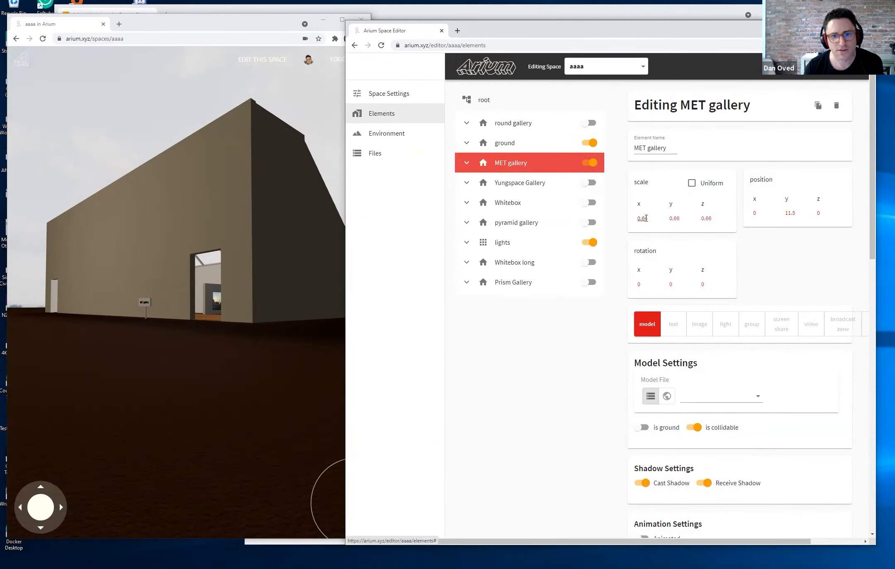
Step: Set the MET gallery's scale to 1 on x, y and z with uniform scaling on
left_click(643, 218)
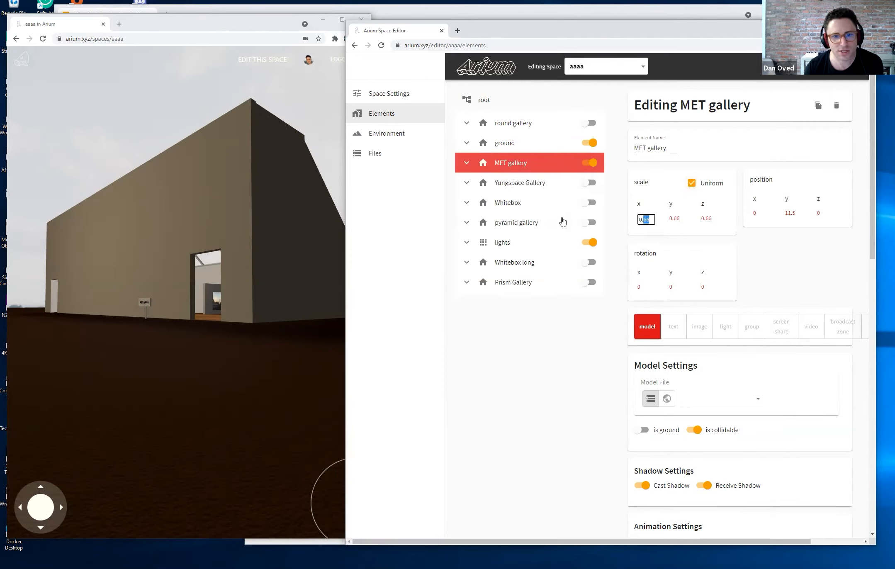
type("1")
key("Return")
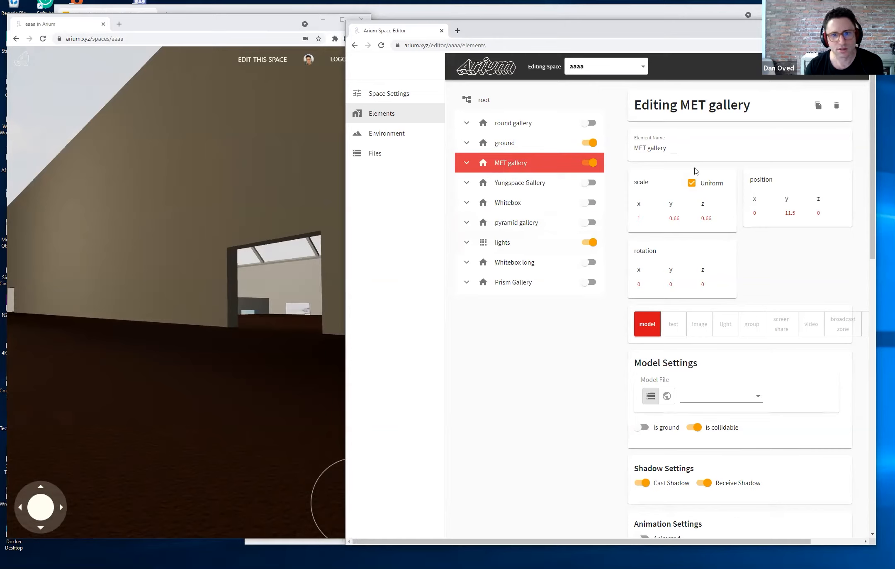
left_click(671, 217)
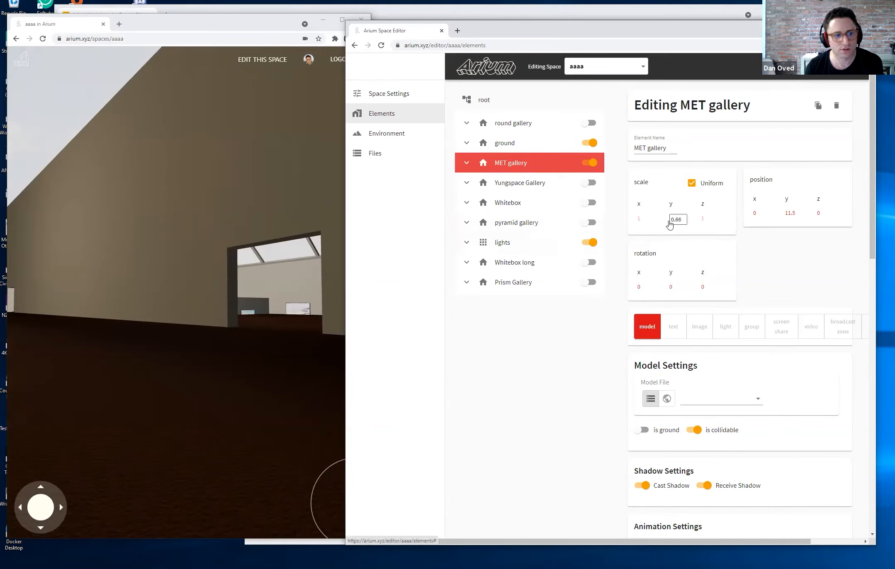
double_click(674, 219)
type("1")
left_click(618, 236)
Step: Select the whole MET gallery in the space view and raise it until its floor clears the ground
left_click_drag(327, 266, 182, 262)
key("w")
key("w")
key("s")
key("s")
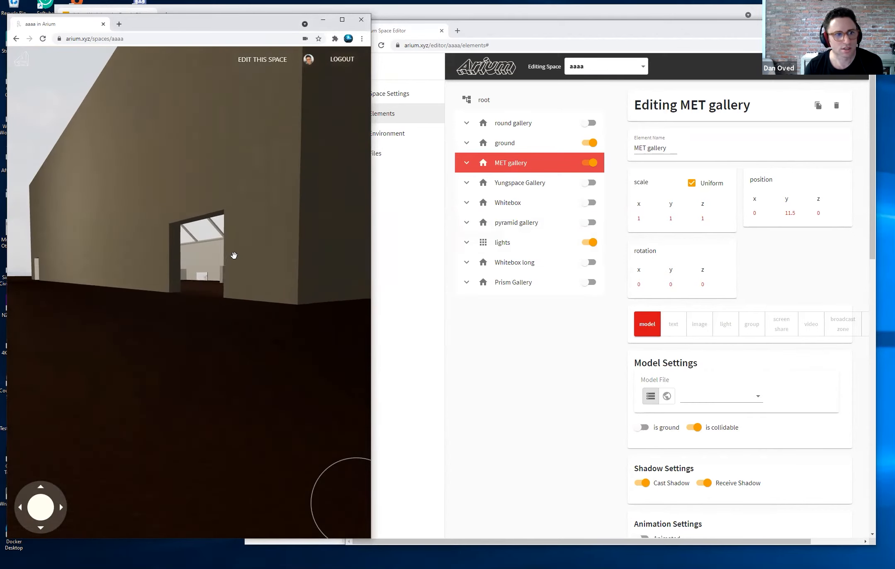
left_click_drag(262, 383, 181, 127)
left_click(205, 168)
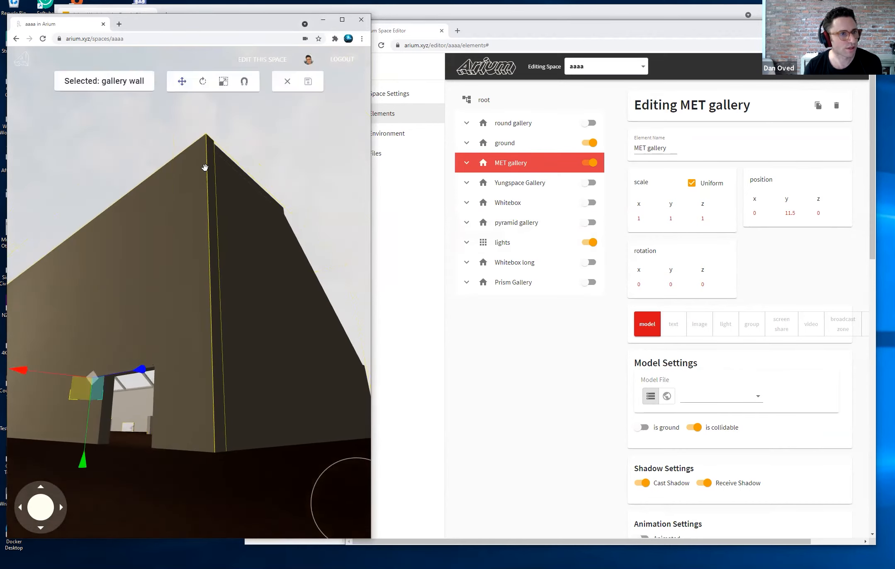
left_click(282, 80)
left_click(264, 282)
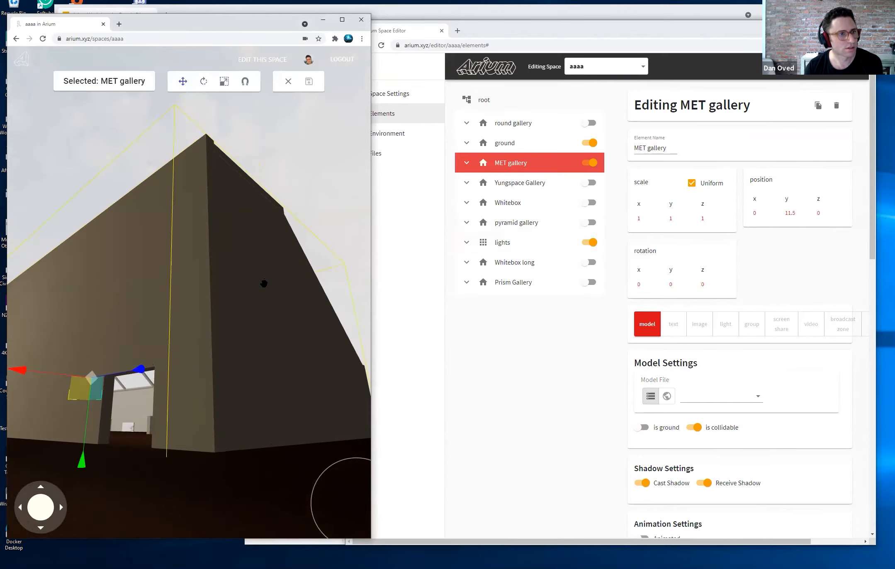
left_click_drag(175, 489, 136, 367)
left_click_drag(128, 434, 114, 429)
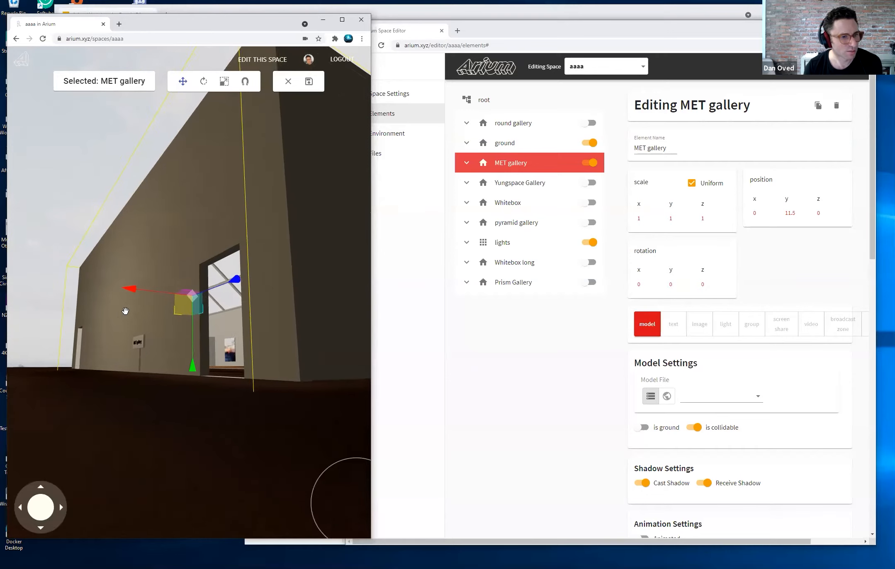
Step: Walk through the MET gallery's doorway and examine the interior and floor level at the enlarged size
left_click_drag(125, 295, 88, 472)
key("a")
key("w")
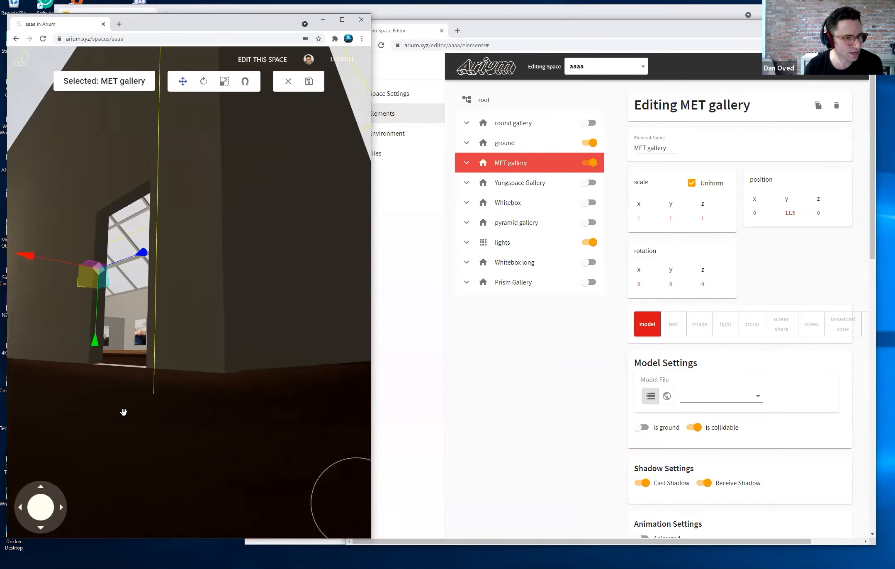
left_click_drag(124, 411, 104, 432)
key("w")
mouse_move(138, 391)
left_mouse_down()
mouse_move(148, 389)
mouse_move(127, 386)
left_mouse_up()
key("w")
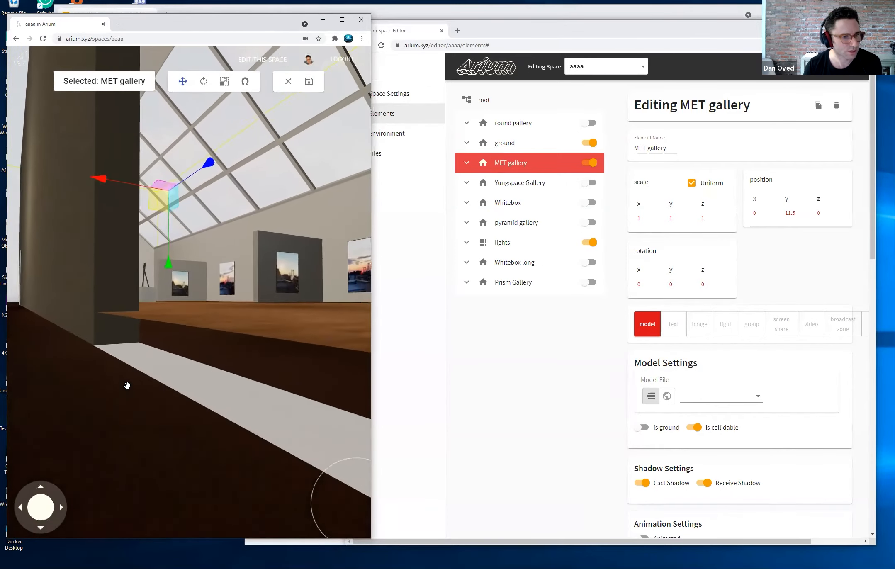
key("w")
left_click_drag(54, 376, 220, 291)
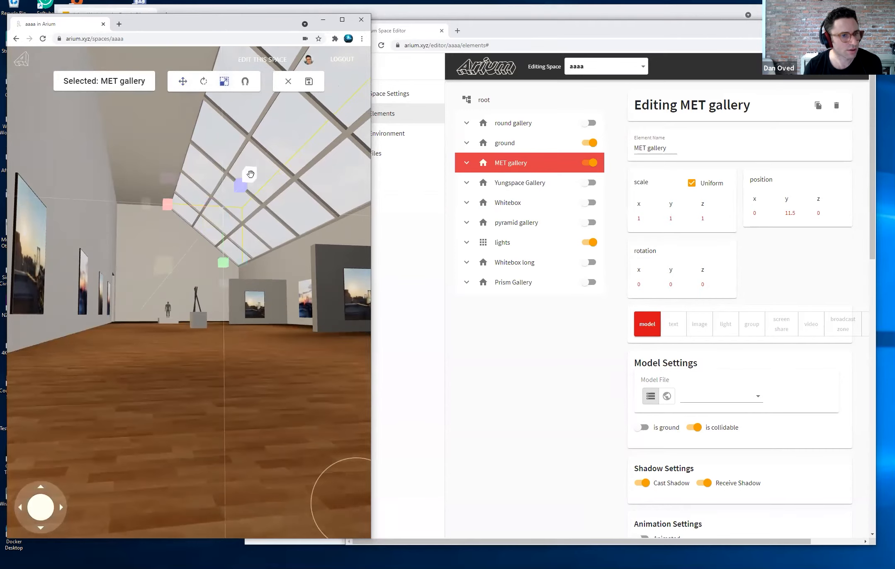
Step: Scale the MET gallery down uniformly in the space, lower it towards the ground, and save the changes
left_click_drag(241, 186, 220, 141)
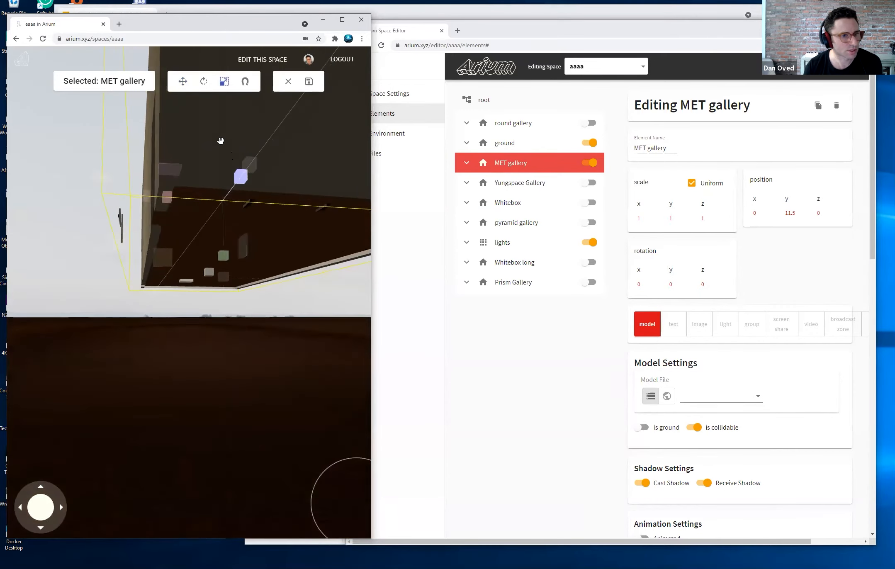
left_click_drag(226, 291, 211, 325)
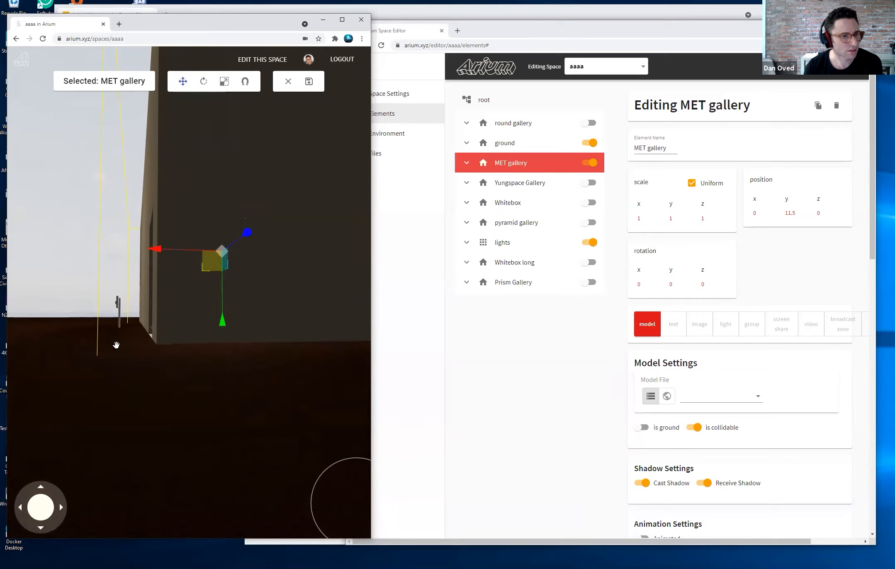
key("a")
left_click(310, 80)
Step: Return to the entrance corner, select the MET gallery again, lower it until its floor meets the ground, and save
key("a")
left_click_drag(147, 381, 222, 373)
key("a")
key("w")
key("d")
key("s")
key("s")
key("e")
key("d")
key("s")
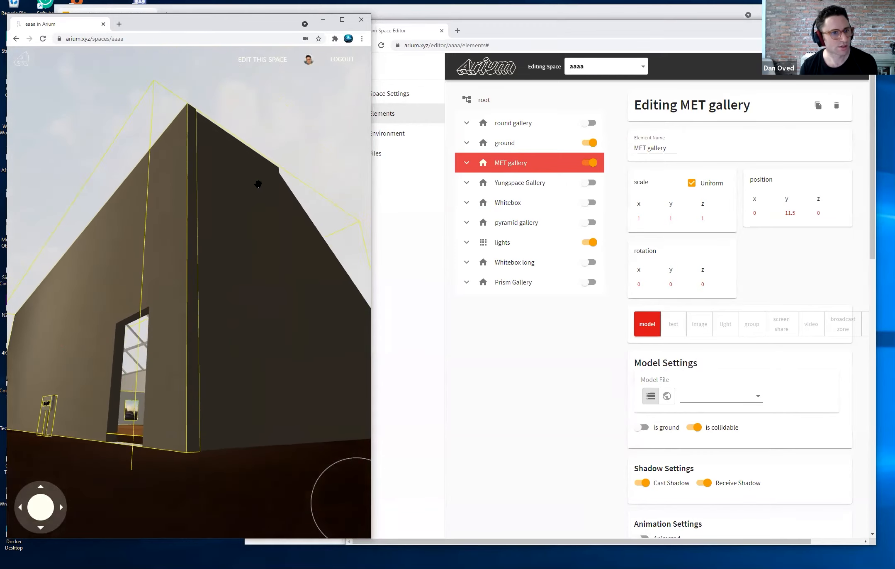
left_click(258, 183)
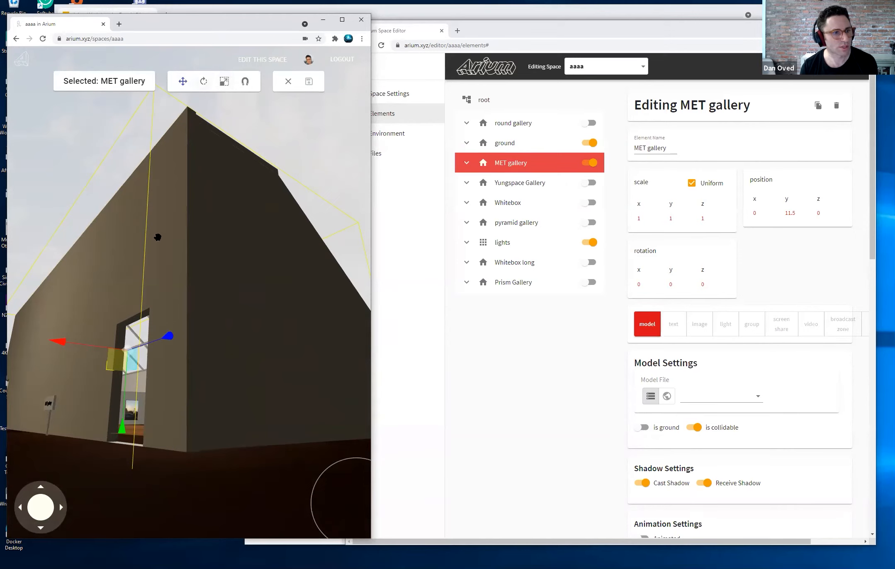
left_click_drag(123, 434, 99, 436)
left_click(313, 88)
Step: Walk inside the rescaled gallery and expand the MET gallery element's list of child elements
left_click_drag(138, 477, 169, 441)
key("w")
key("w")
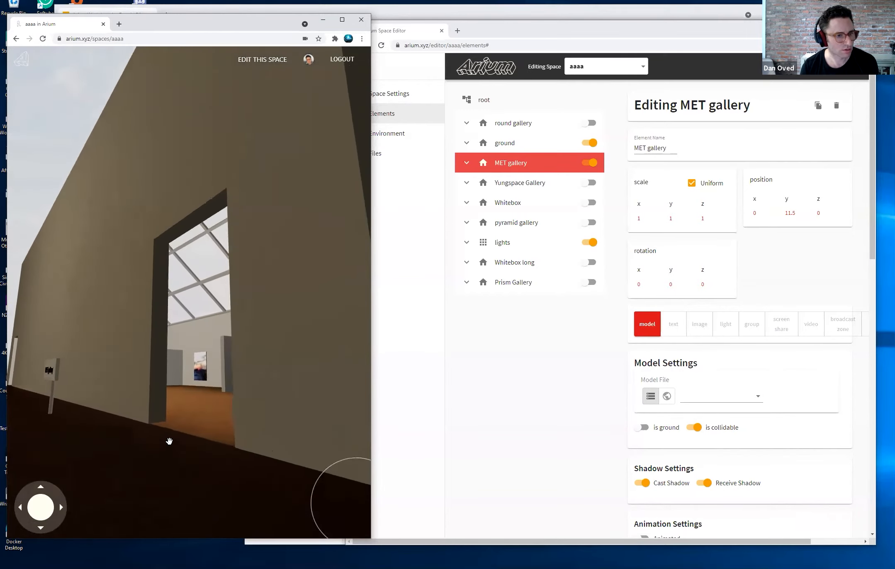
key("w")
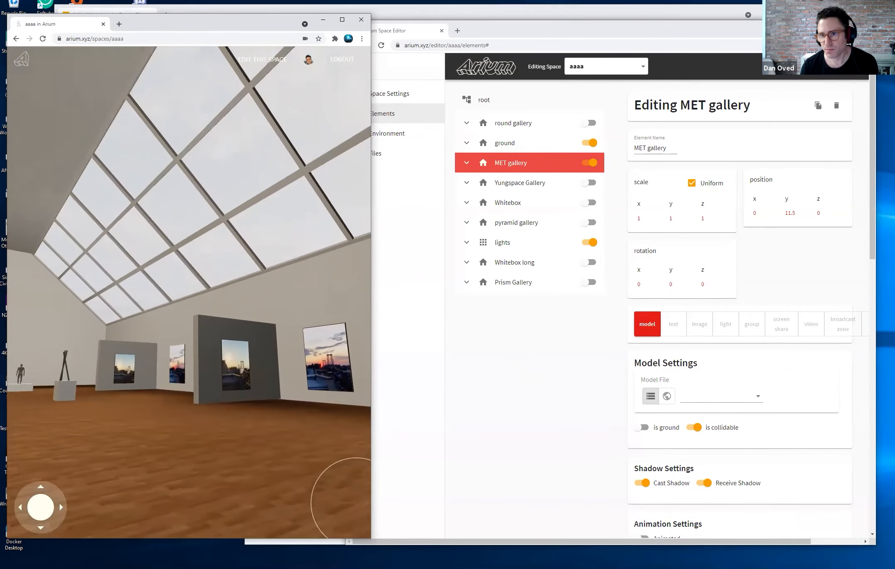
left_click(464, 165)
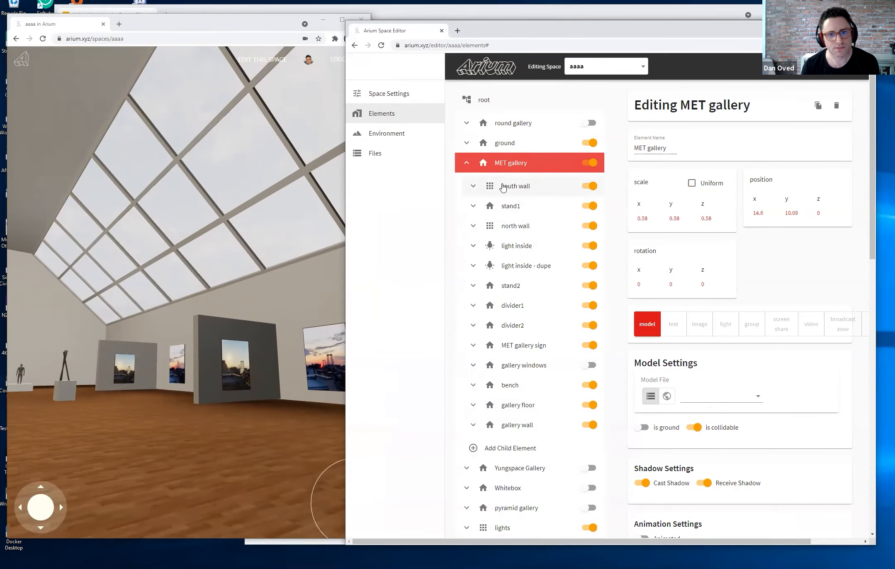
Step: Try scaling divider1 down uniformly together with its attached artwork, and discard the change
left_click_drag(261, 380, 153, 419)
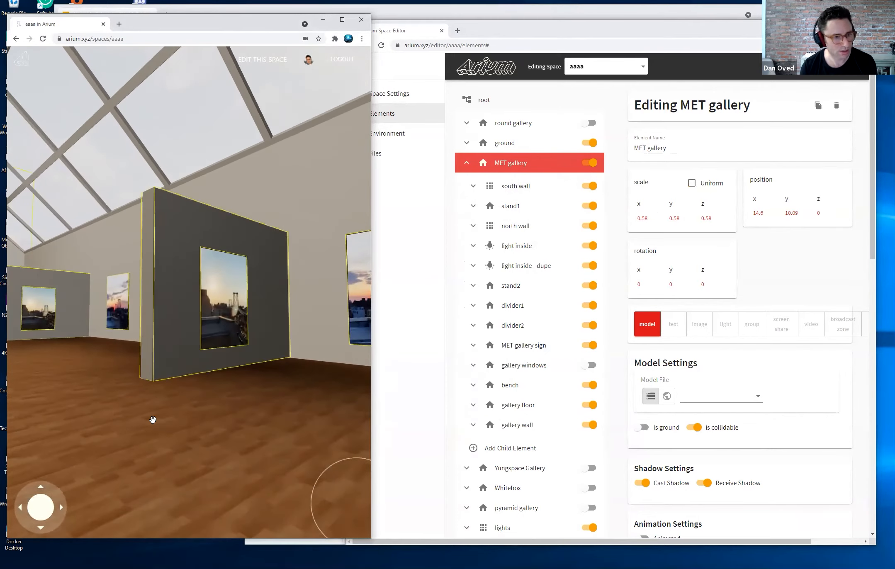
left_click(157, 290)
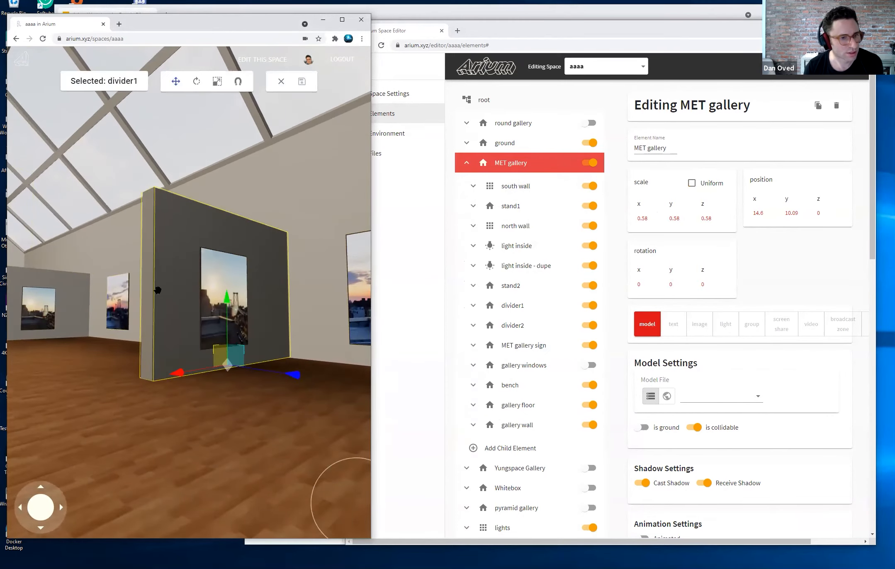
left_click(216, 83)
left_click_drag(167, 374, 191, 376)
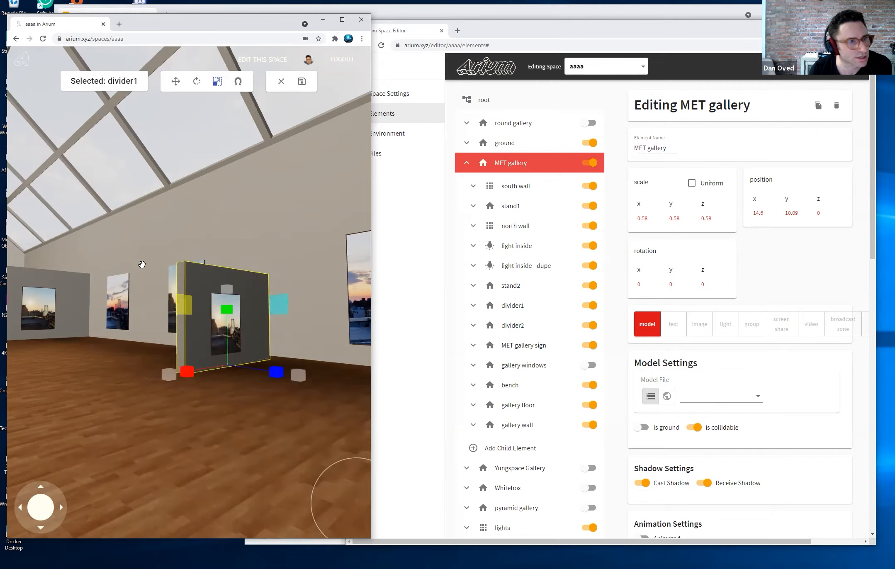
left_click(281, 82)
left_click(207, 310)
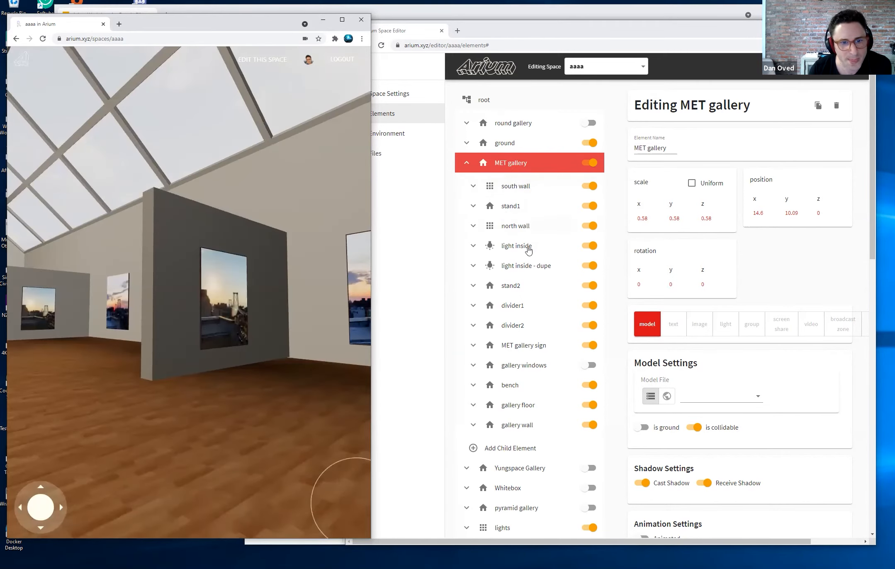
Step: Open divider1's settings in the editor and expand it to show its child artworks
left_click(521, 311)
left_click(521, 306)
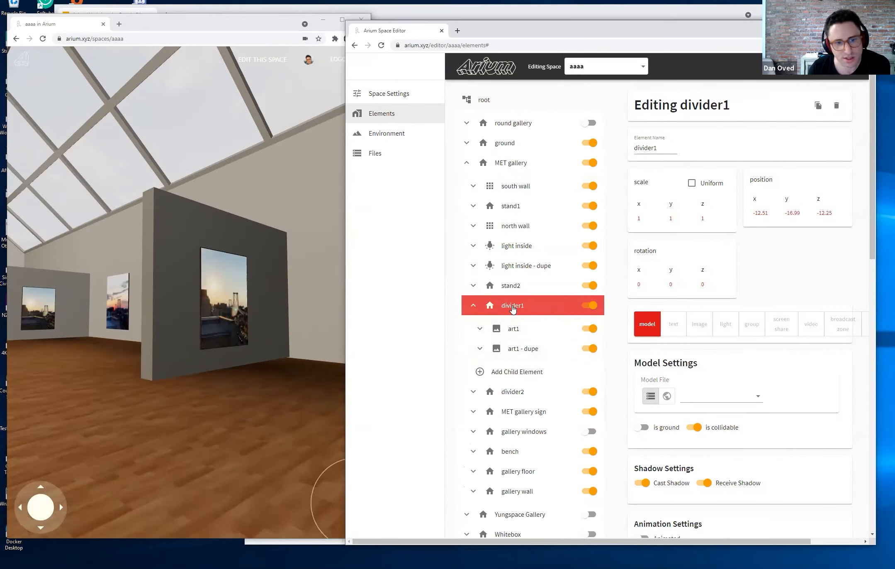
left_click(473, 306)
left_click(473, 306)
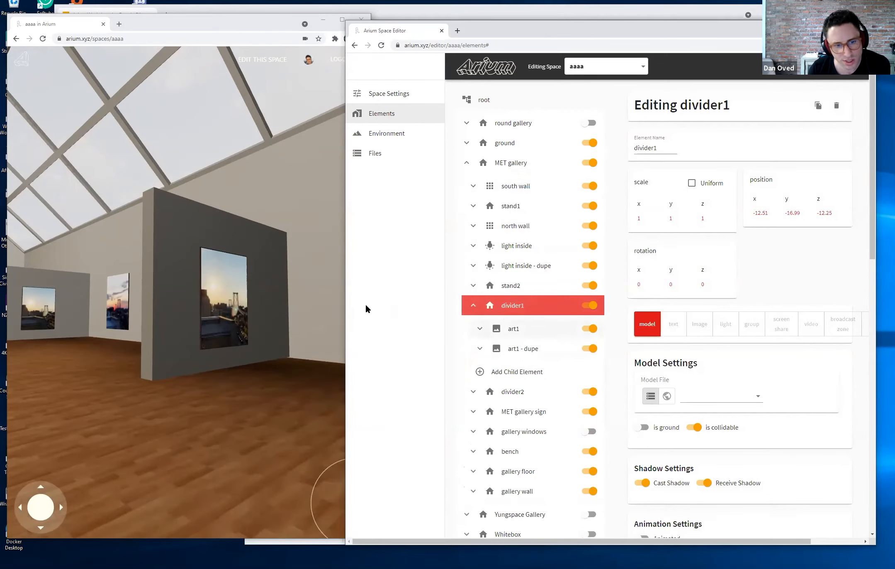
Step: Scale divider1 down uniformly in the space view and save the change
left_click(278, 413)
left_click(272, 286)
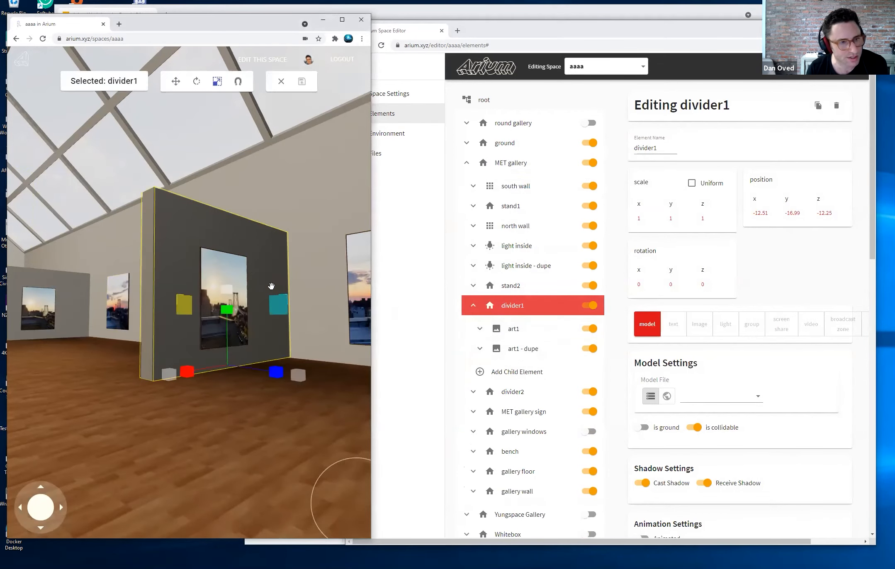
left_click_drag(227, 290, 227, 295)
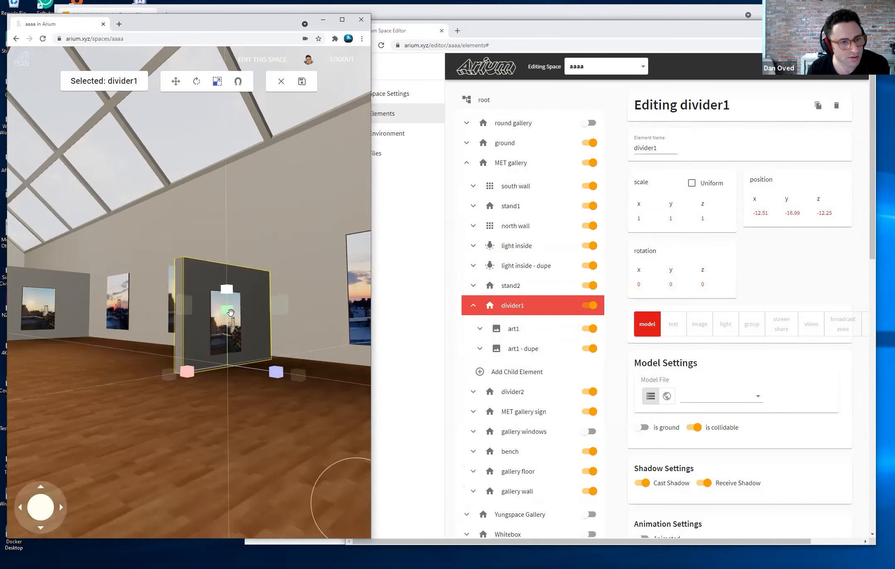
left_click(302, 81)
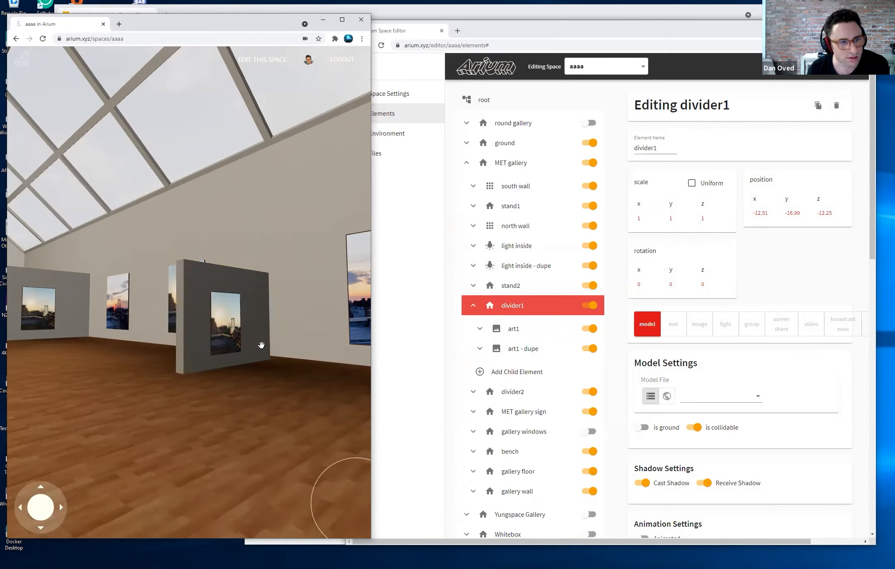
Step: Move closer to divider1, scale it back up uniformly, and save the change
left_click_drag(244, 420, 194, 424)
key("w")
key("d")
key("s")
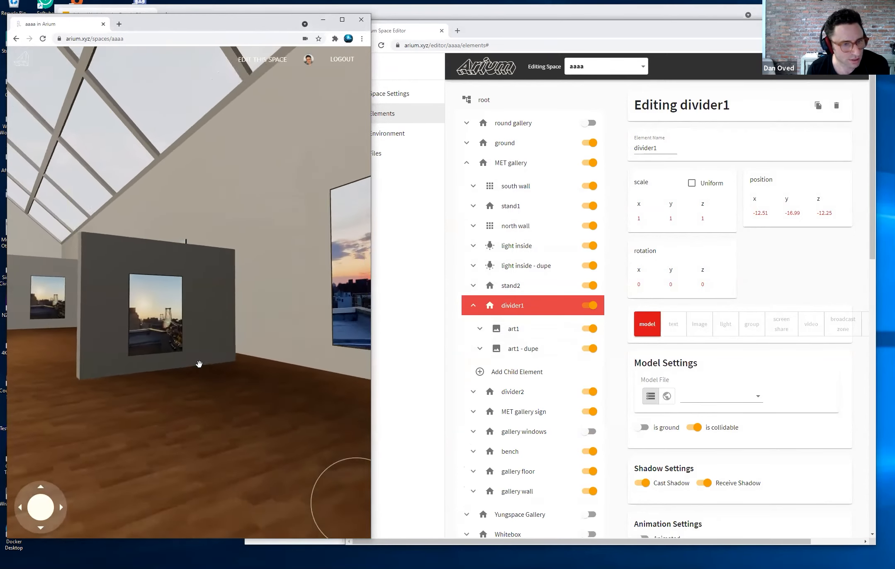
left_click(198, 322)
left_click_drag(168, 289, 213, 270)
left_click(298, 77)
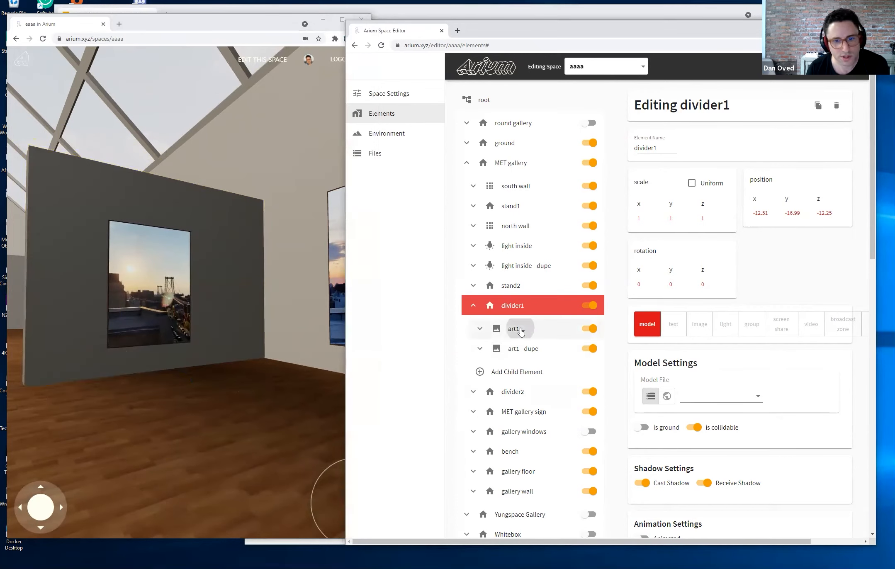
Step: Check art1's settings, select the artwork on the divider's visible face to identify it, and open the art1 - dupe settings
left_click(518, 335)
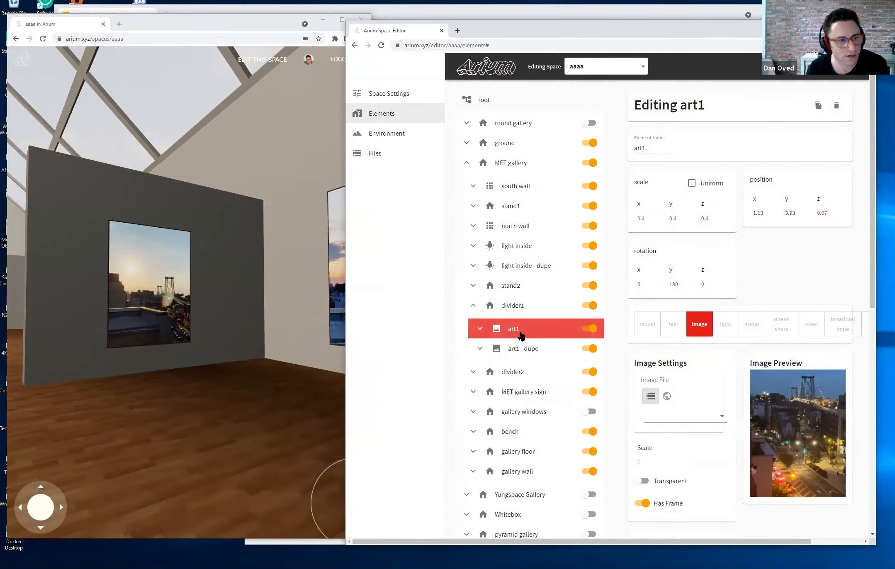
left_click(178, 495)
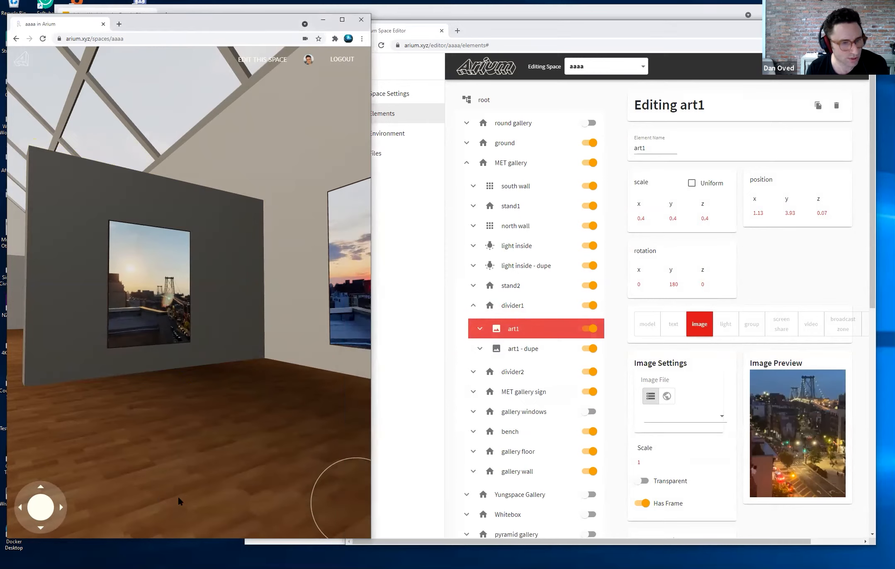
key("s")
key("a")
left_click(195, 303)
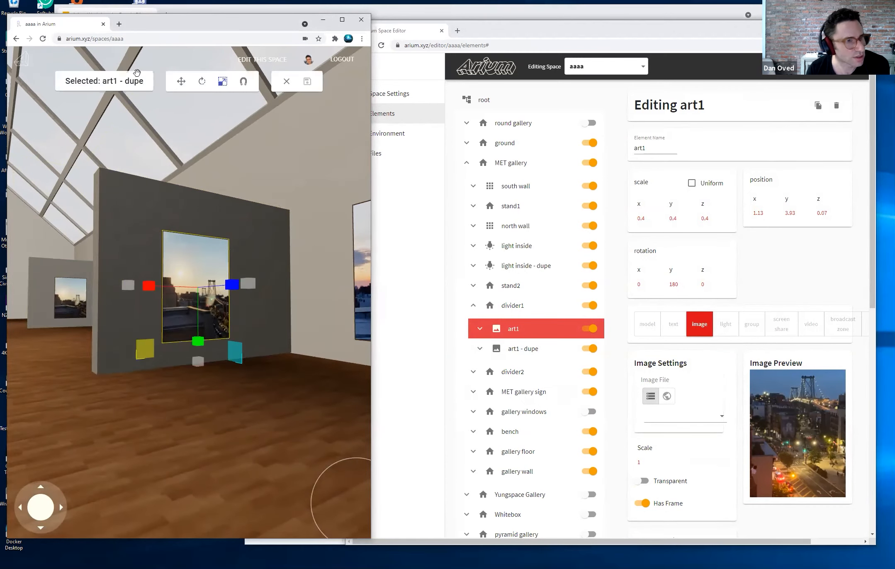
left_click(289, 418)
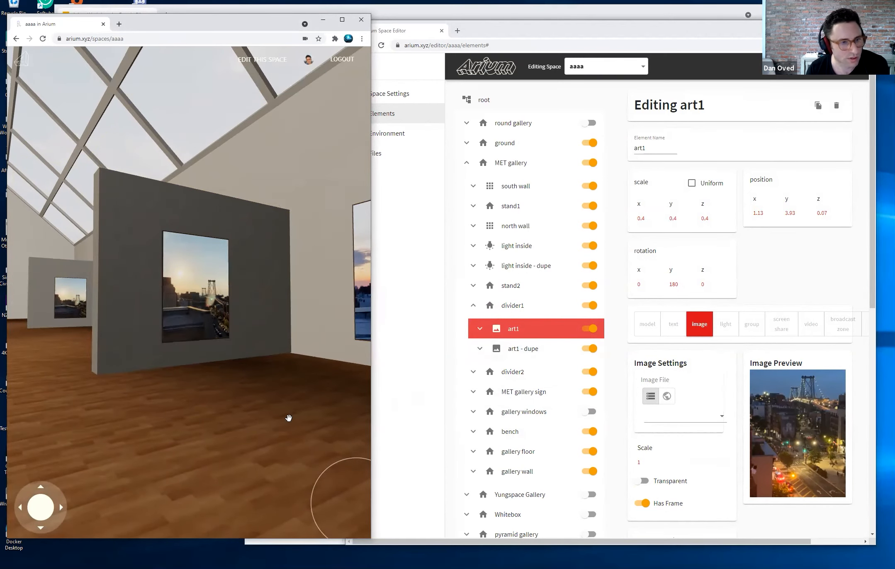
left_click(506, 354)
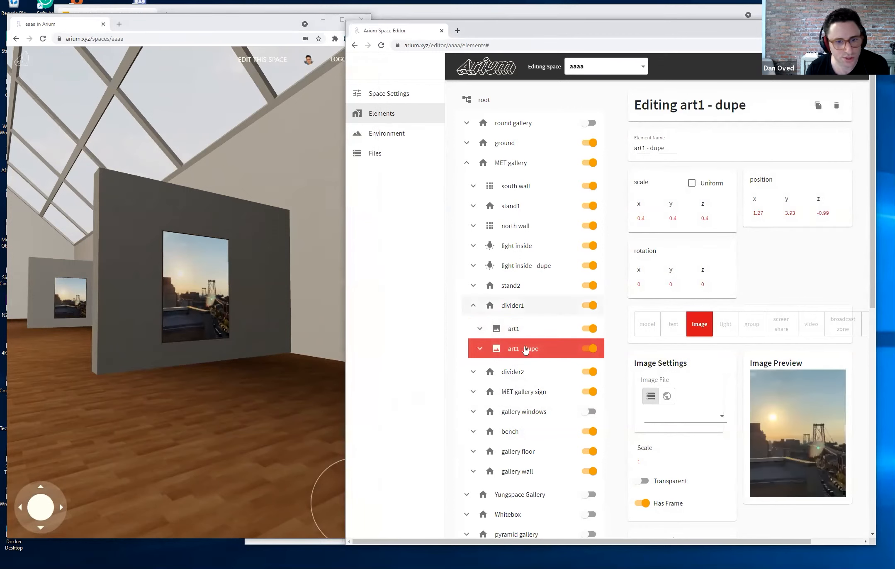
Step: Move art1 - dupe out of divider1 so it sits directly under MET gallery
left_click(528, 352)
left_click_drag(528, 351, 529, 163)
left_click_drag(342, 477, 371, 476)
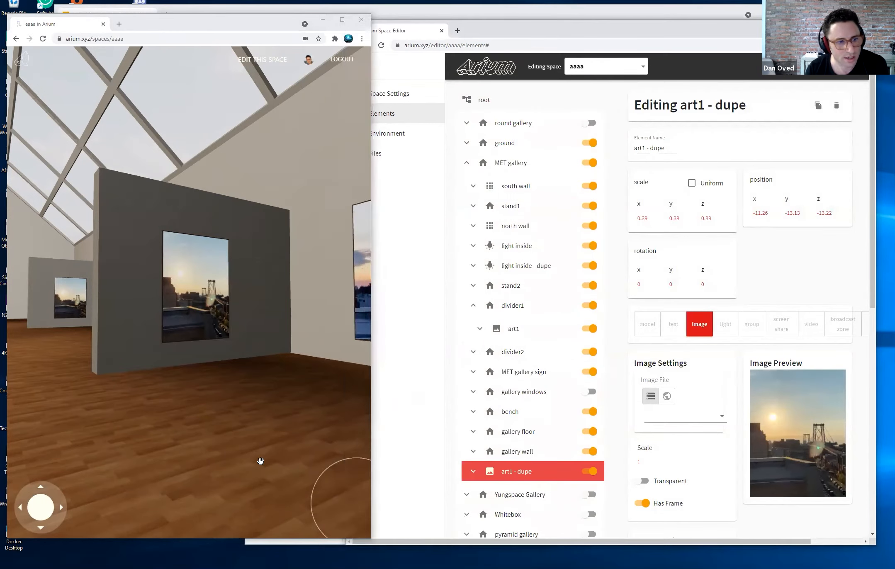
Step: Try scaling divider1 in the space view while art1 - dupe is detached, and discard the change
left_click(166, 293)
left_click_drag(222, 282, 212, 306)
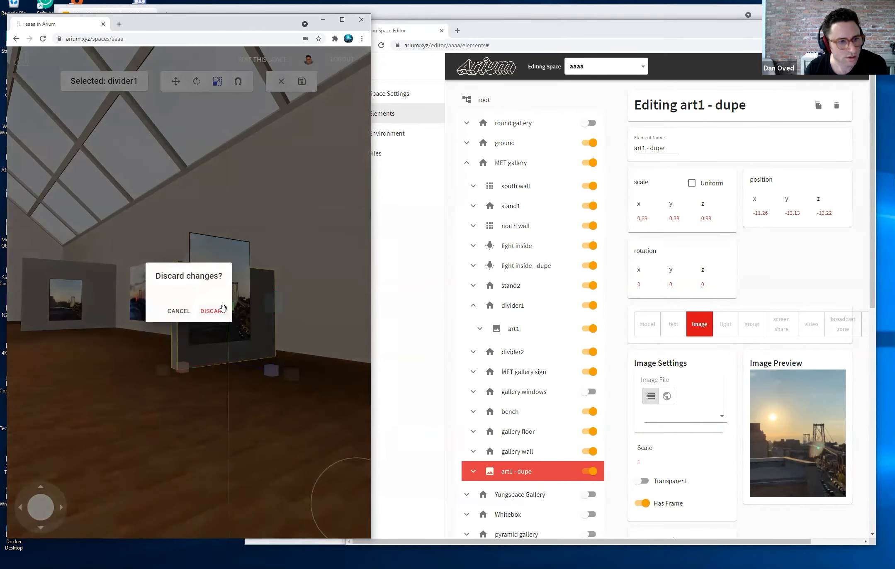
left_click(222, 308)
Step: Nest art1 - dupe back under divider1 in the element tree and select it
left_click_drag(526, 475, 513, 302)
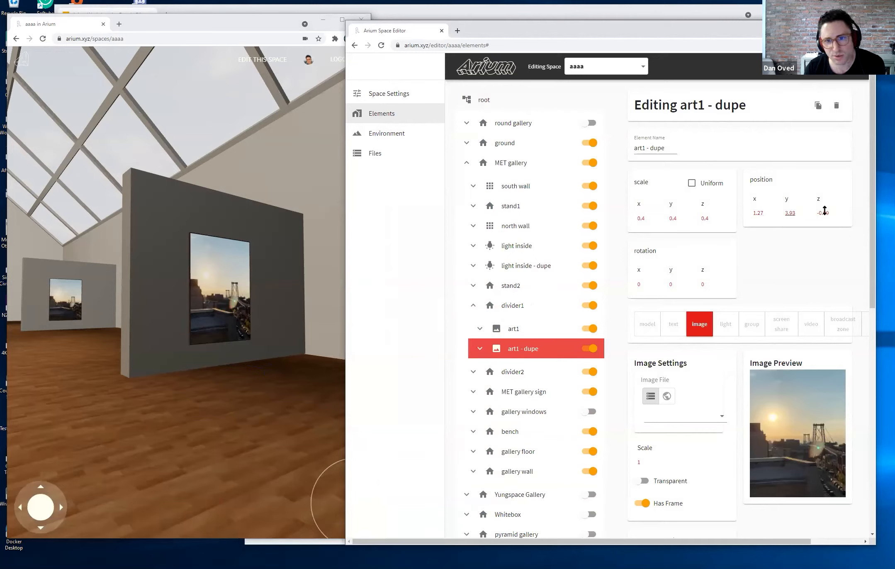
left_click(543, 352)
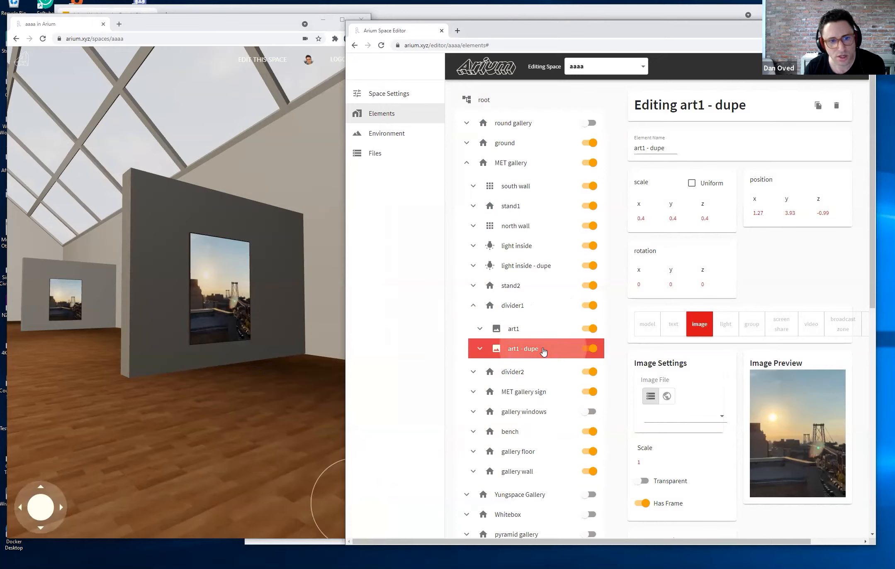
left_click(524, 346)
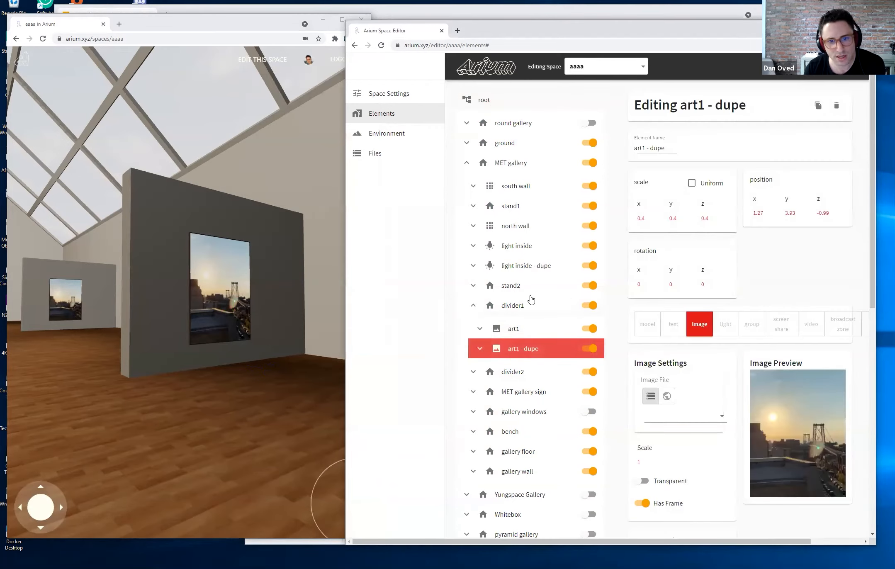
left_click(526, 352)
Step: Move art1 - dupe directly under MET gallery once more and return it to divider1
left_click_drag(528, 349, 530, 170)
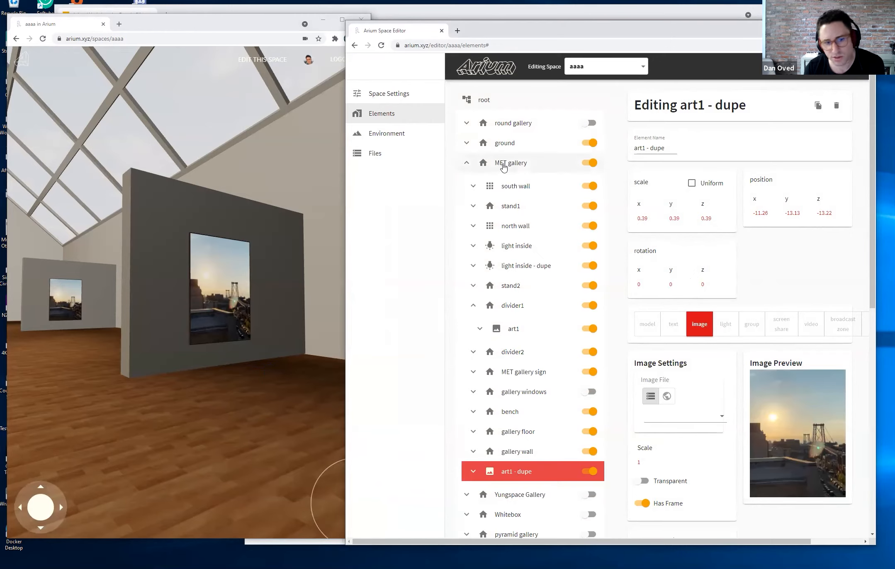
left_click_drag(504, 478, 489, 345)
Step: Face the narrow edge of divider1 in the space view, select it, and slide it sideways along its z axis
left_click_drag(305, 445, 226, 397)
key("s")
key("a")
key("w")
key("d")
key("s")
key("d")
key("a")
key("s")
key("d")
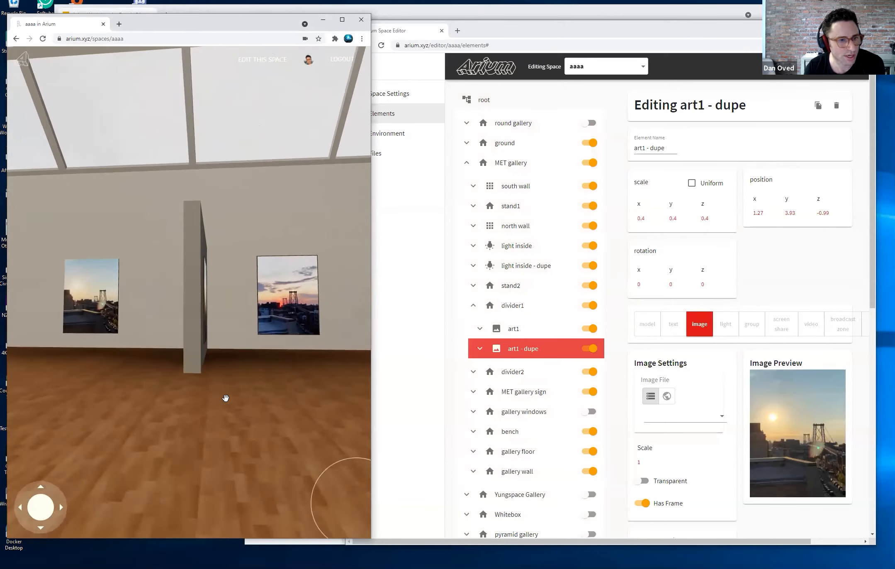
left_click(186, 344)
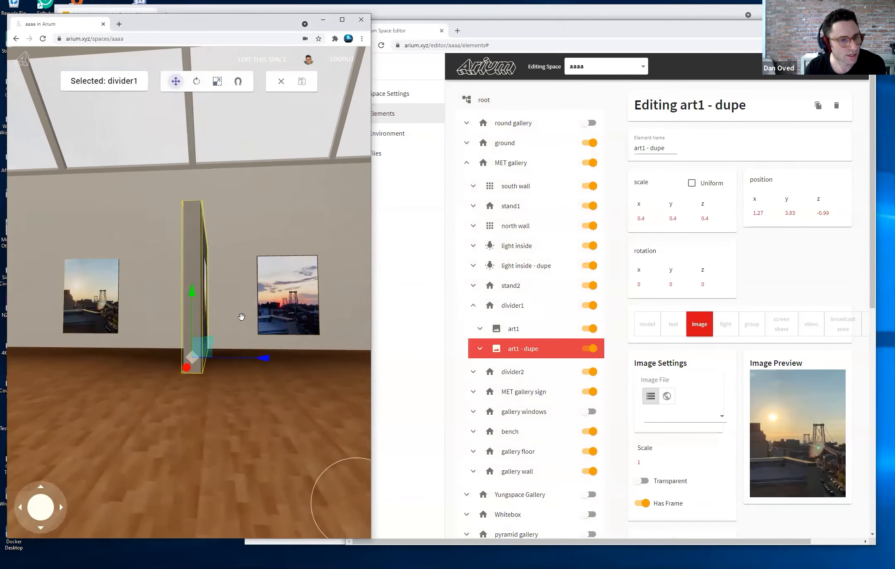
left_click_drag(271, 365, 85, 359)
left_click_drag(151, 402, 129, 394)
key("a")
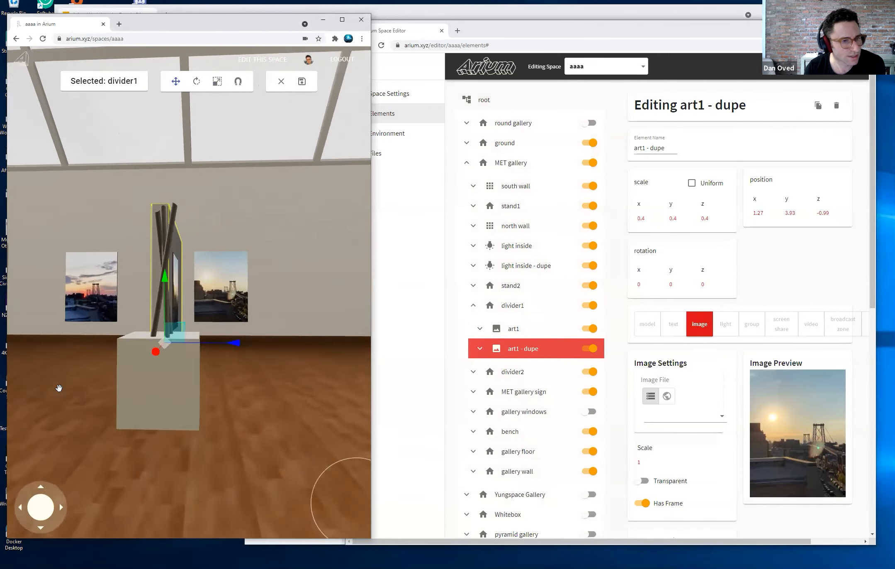
Step: Adjust divider1's position along its z axis, save the change, and check the artworks on both faces
left_click_drag(217, 384, 226, 383)
left_click_drag(151, 349, 123, 350)
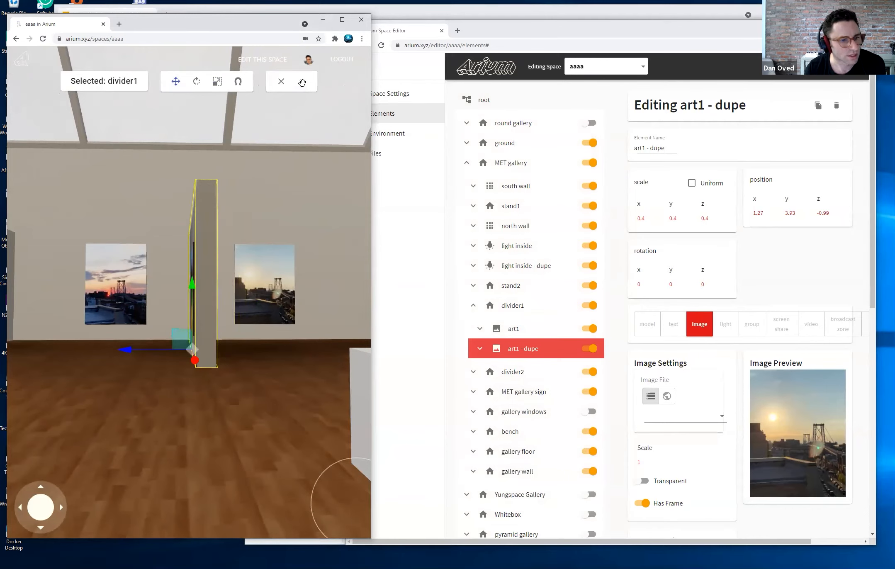
left_click(302, 83)
left_click_drag(283, 404, 236, 405)
key("a")
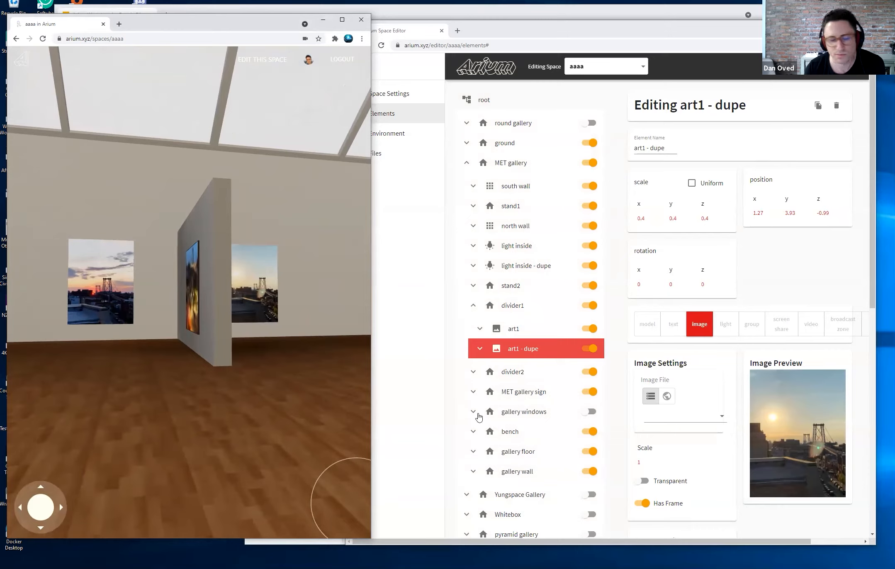
key("a")
left_click_drag(255, 415, 209, 403)
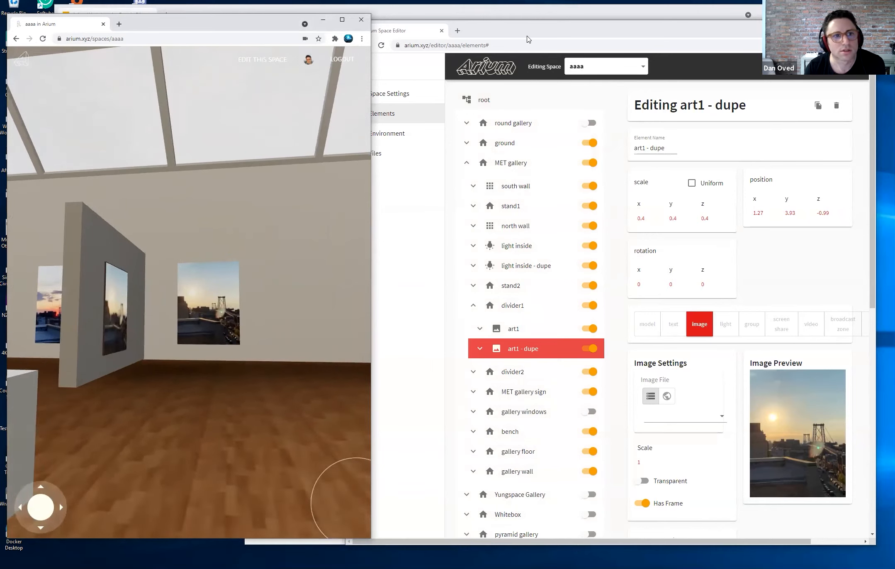
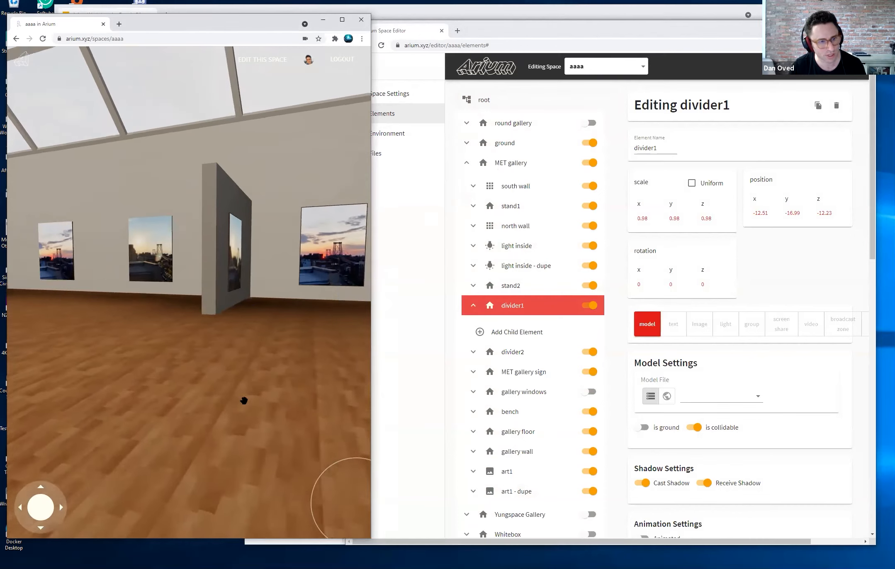
Step: Try moving divider1 along its z axis without its artworks nested, and discard the change
left_click(216, 308)
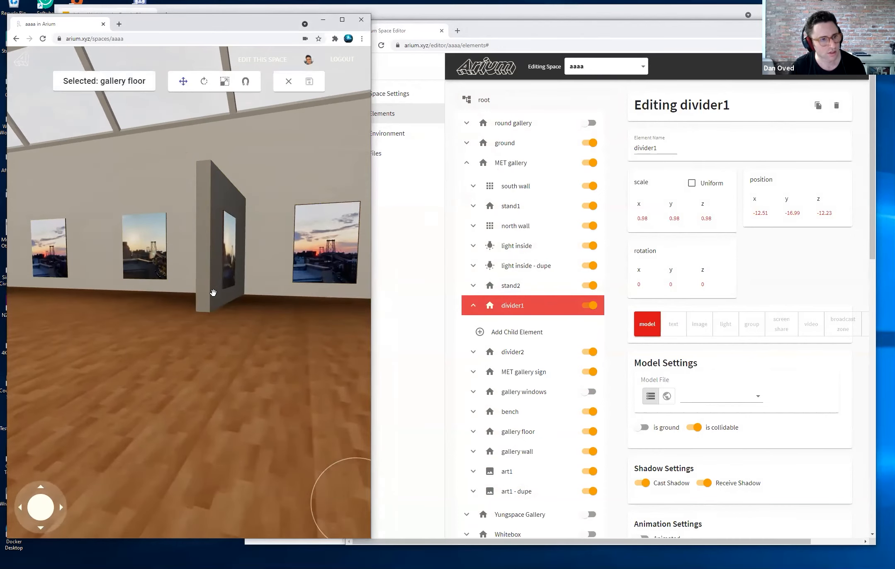
left_click(198, 295)
left_click_drag(199, 295, 201, 296)
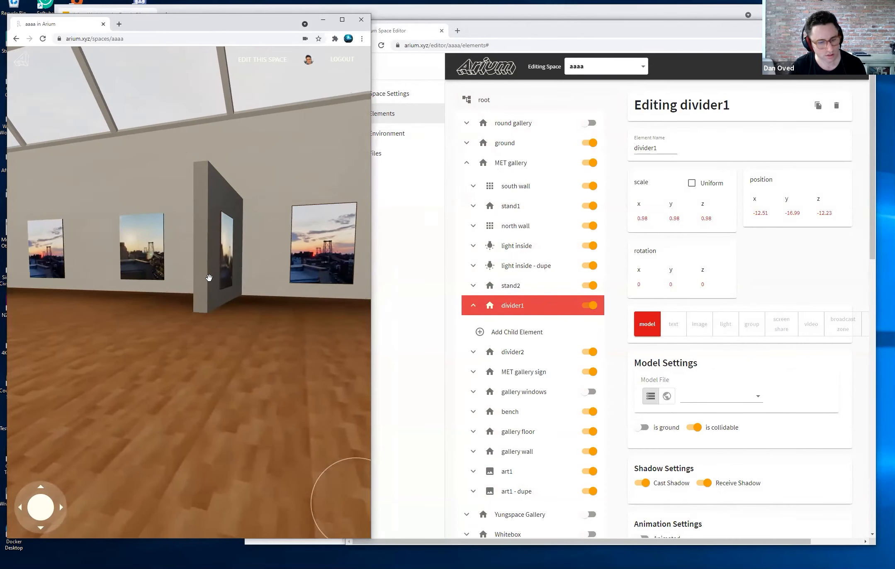
left_click(209, 278)
left_click_drag(293, 305, 325, 304)
left_click(287, 82)
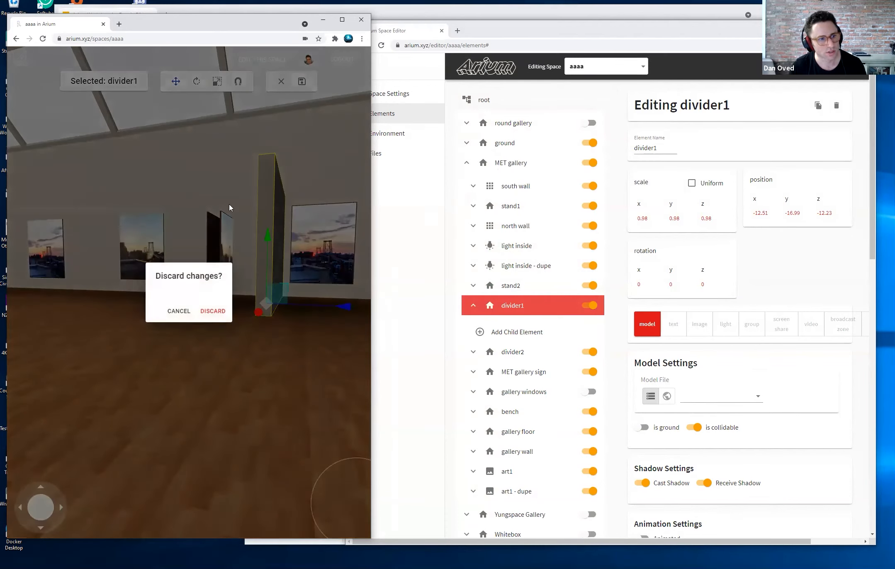
left_click(211, 313)
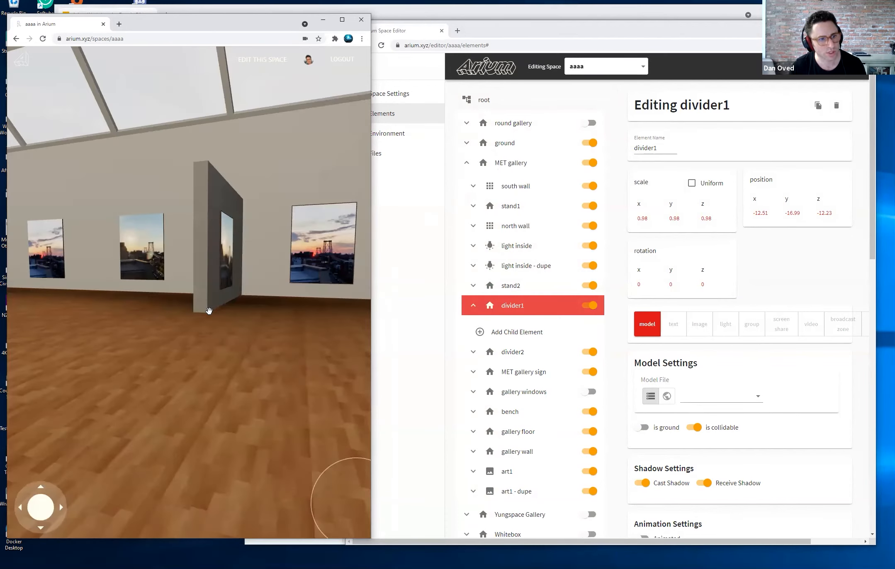
Step: Nest art1 and art1 - dupe under divider1 in the element tree
left_click(515, 472)
left_click_drag(522, 444, 512, 300)
left_click_drag(522, 471, 526, 308)
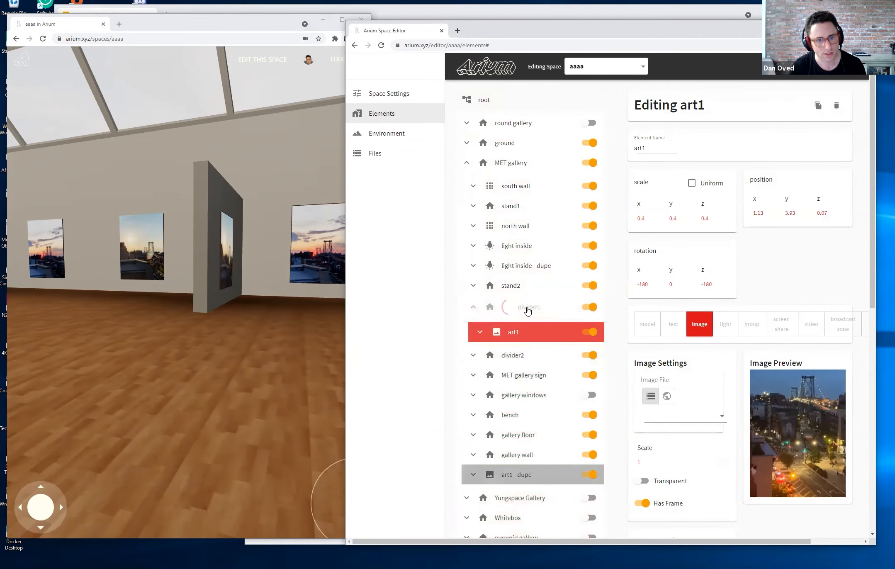
Step: Scale divider1 up together with its nested artworks, reposition it in the space view, and save the change
left_click(230, 336)
left_click_drag(333, 309, 249, 253)
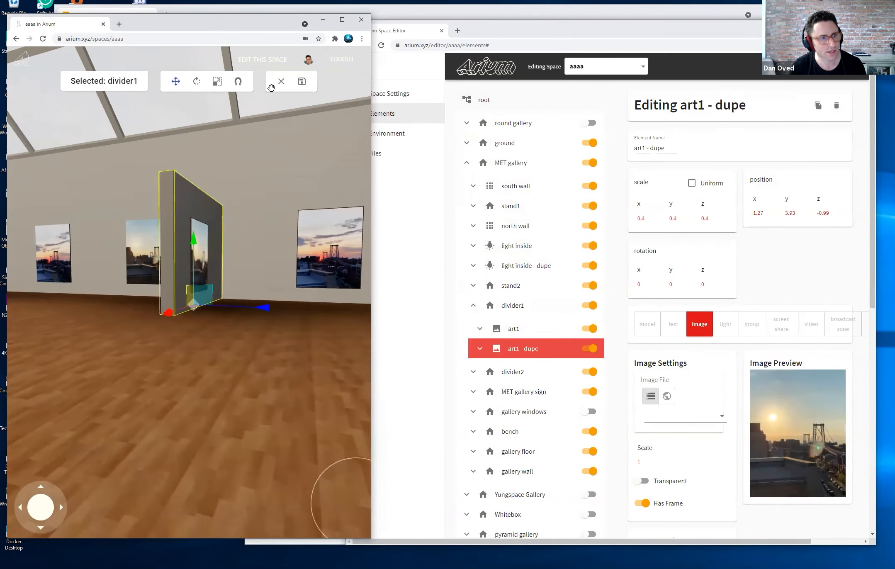
left_click(216, 82)
left_click_drag(192, 217, 248, 204)
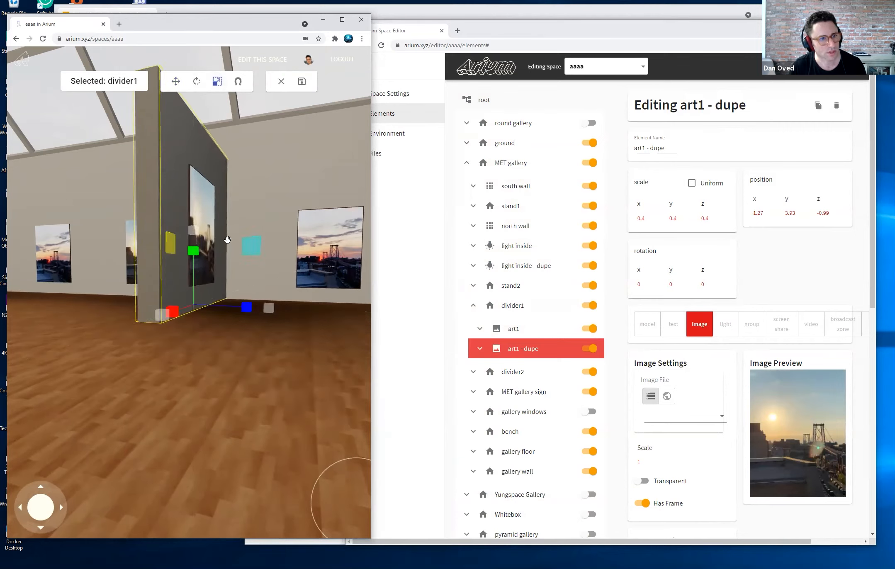
left_click(175, 82)
mouse_move(166, 315)
left_mouse_down()
mouse_move(116, 330)
mouse_move(156, 316)
left_mouse_up()
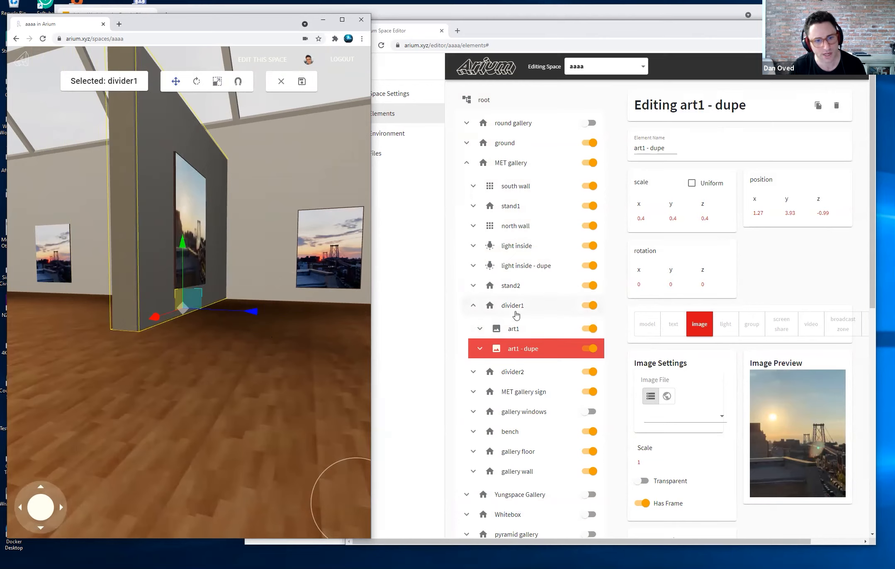
left_click(304, 84)
Step: Nest art1 - dupe under art1 inside divider1 and expand art1 to show its child
key("a")
left_click_drag(250, 346, 272, 359)
key("a")
key("d")
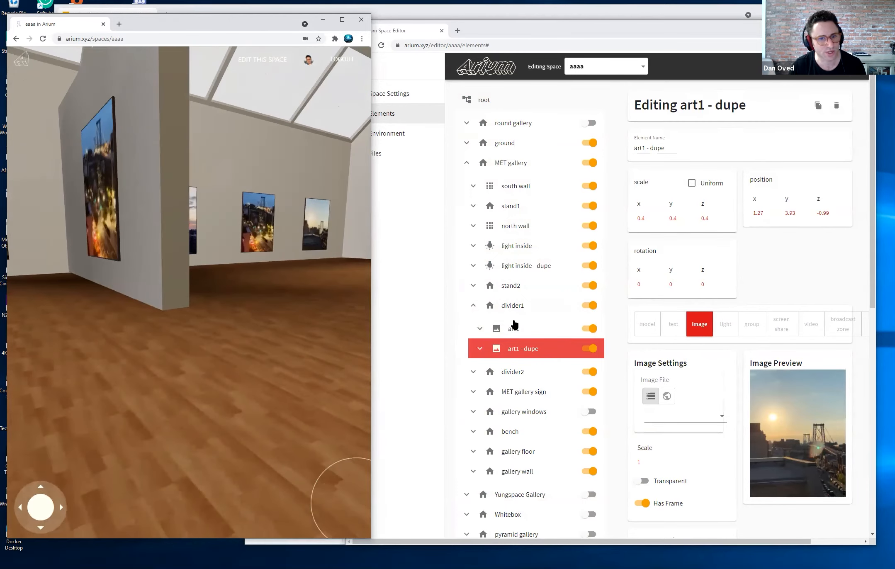
left_click(480, 328)
left_click_drag(508, 378, 519, 332)
left_click(486, 353)
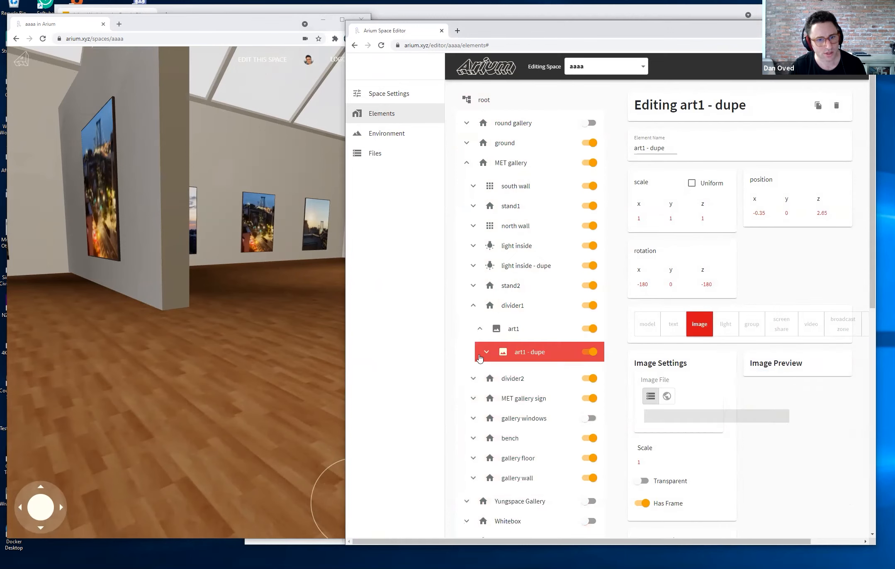
left_click(486, 353)
left_click(479, 331)
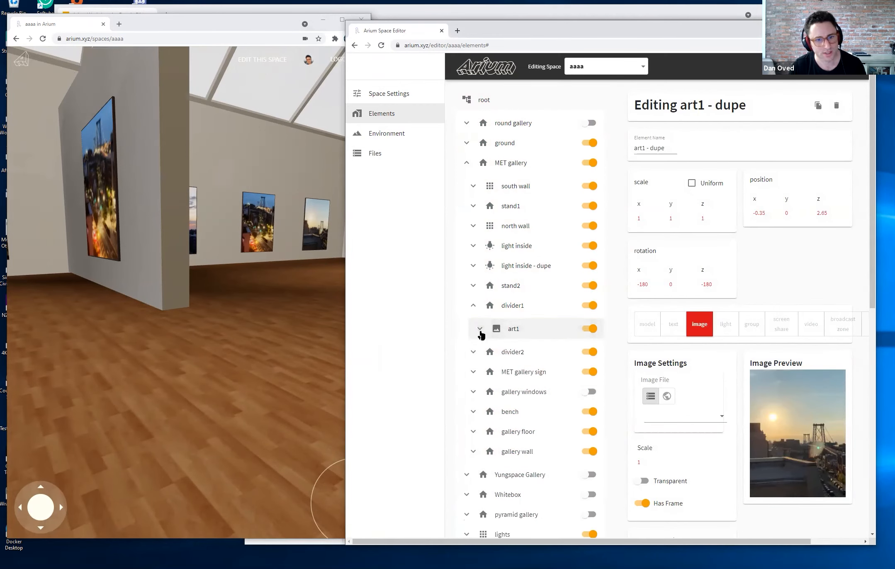
left_click(481, 331)
Step: Select art1 on the divider's face in the space view and scale it down
mouse_move(141, 312)
left_mouse_down()
mouse_move(96, 339)
mouse_move(193, 340)
mouse_move(128, 336)
mouse_move(154, 334)
left_mouse_up()
left_click(187, 207)
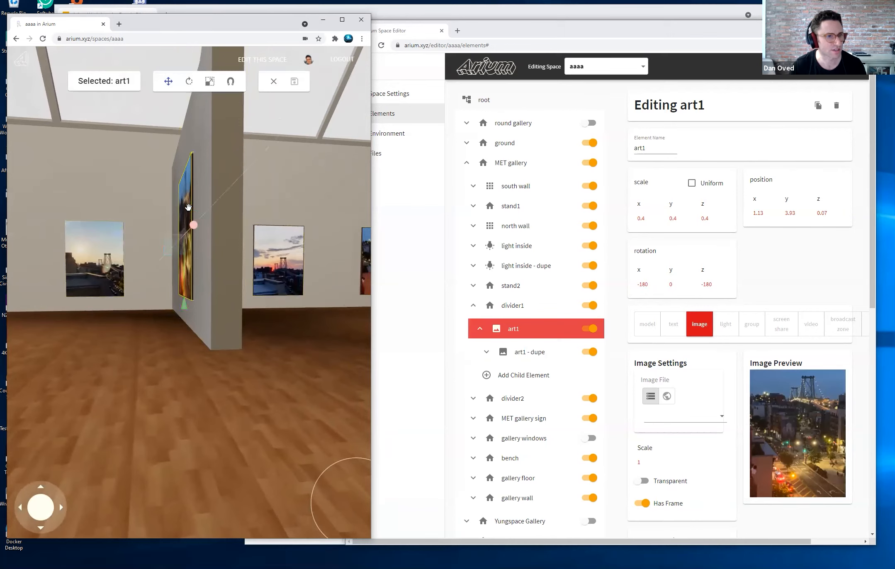
left_click_drag(32, 421, 96, 410)
key("a")
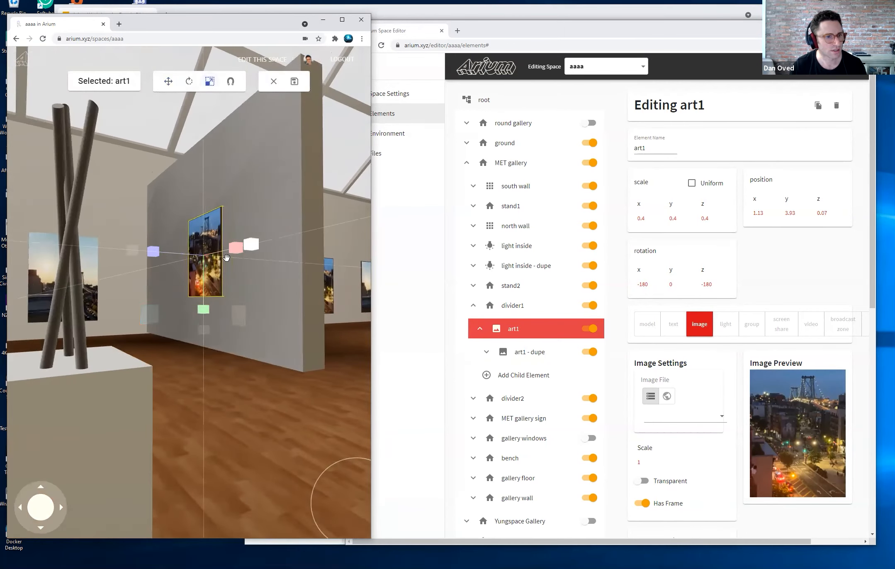
Step: Inspect the scaled-down art1 from around the divider's edge and discard the scale change
key("d")
left_click_drag(254, 397, 230, 402)
key("a")
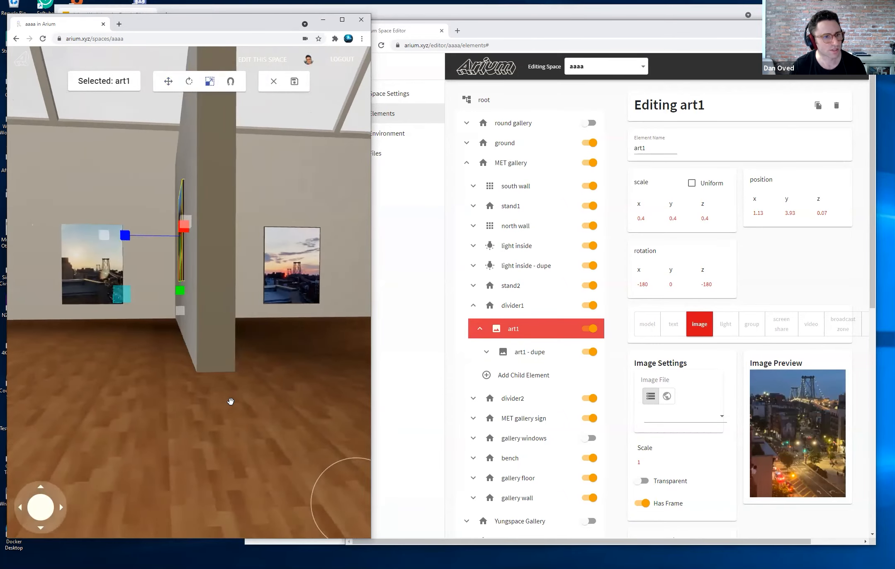
key("d")
key("a")
key("d")
left_click_drag(230, 402, 247, 398)
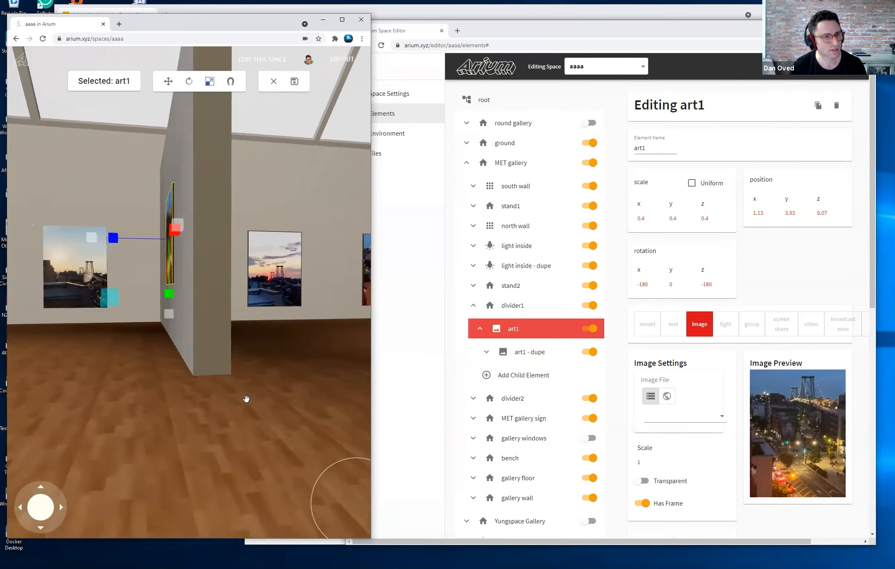
key("a")
left_click(274, 82)
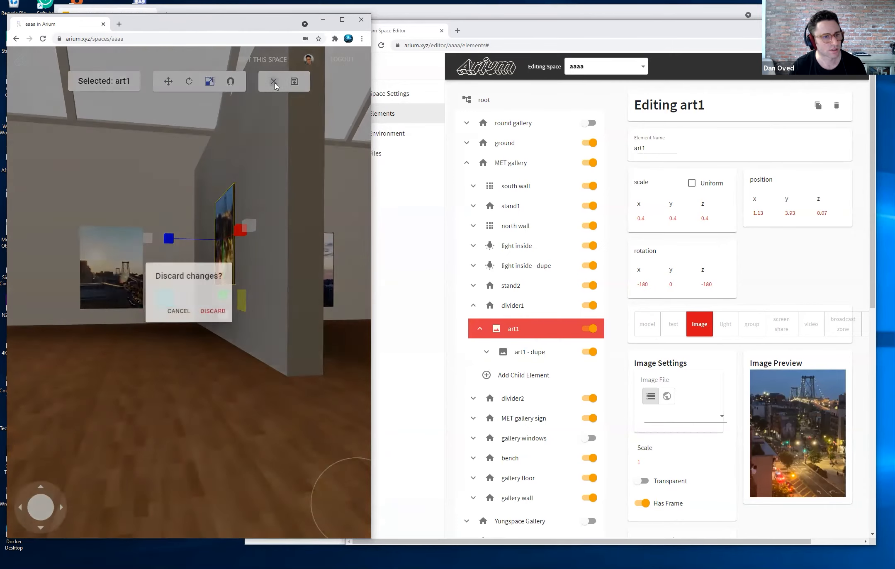
left_click(212, 311)
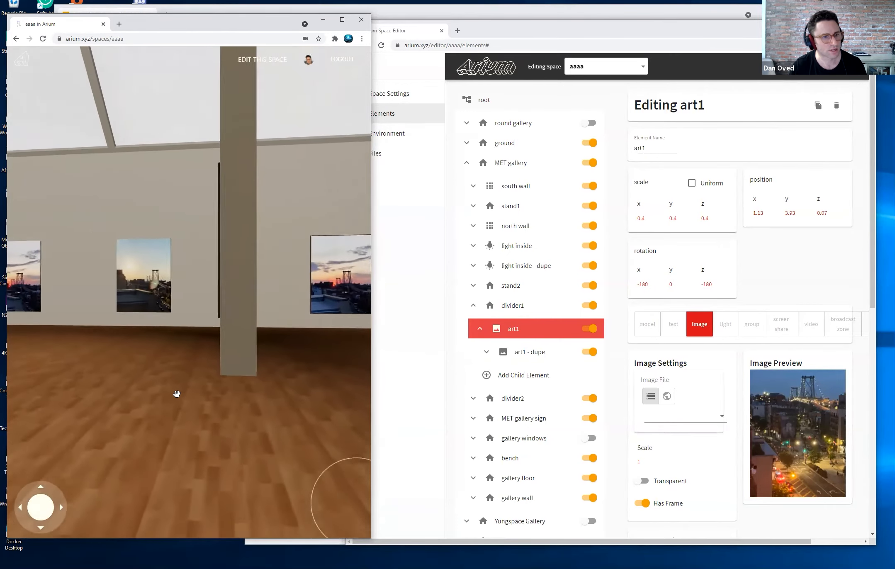
Step: Select art1 in the space view and pull it off divider1's face together with its nested duplicate
left_click_drag(194, 380, 209, 323)
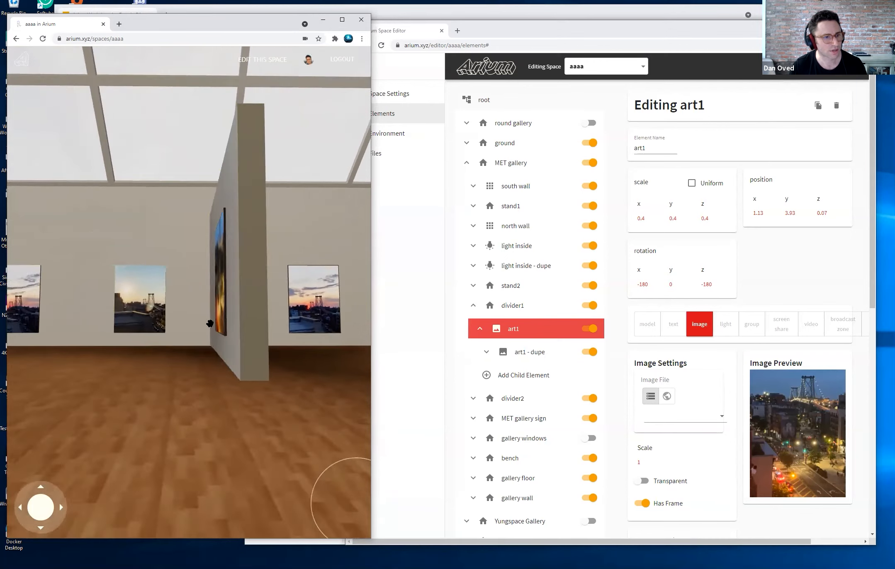
left_click(219, 298)
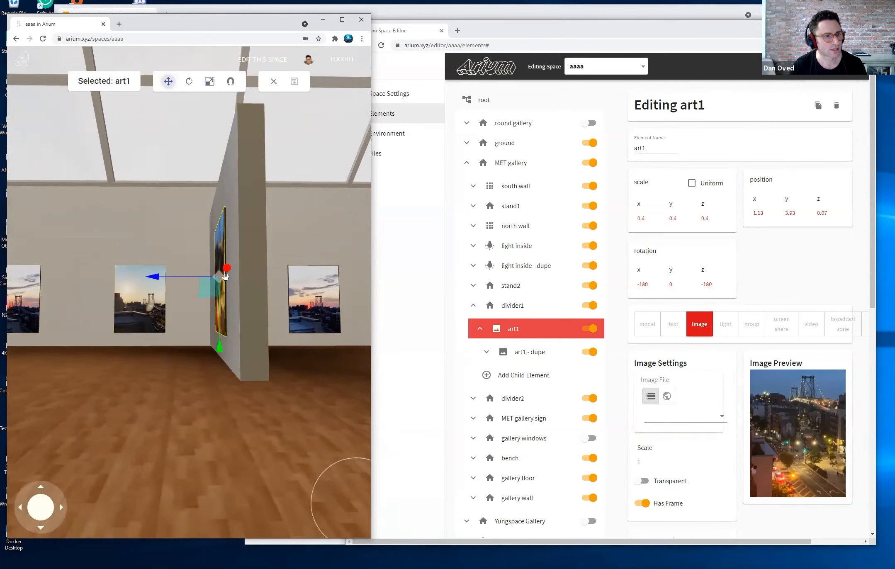
left_click_drag(226, 267, 366, 286)
key("d")
left_click_drag(233, 417, 124, 398)
left_click_drag(164, 281, 104, 265)
key("a")
mouse_move(148, 429)
left_mouse_down()
mouse_move(147, 445)
mouse_move(151, 429)
left_mouse_up()
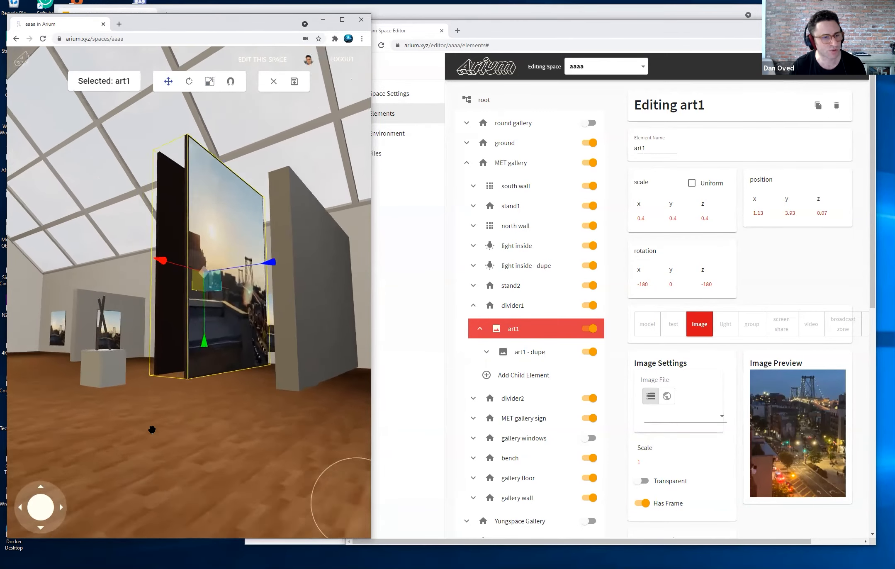
Step: Adjust the pulled-out art1's position beside divider1 and save the move
left_click_drag(211, 251, 313, 272)
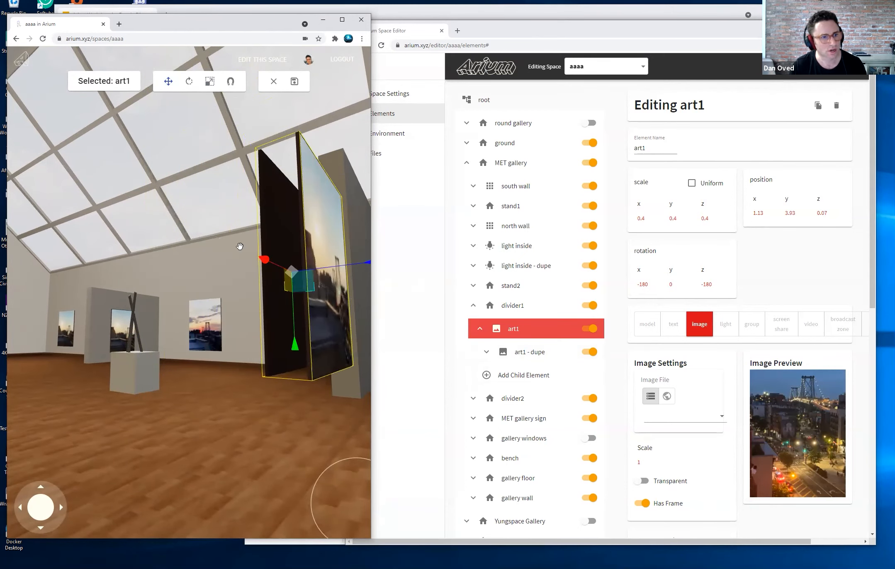
key("a")
left_click_drag(176, 388, 337, 389)
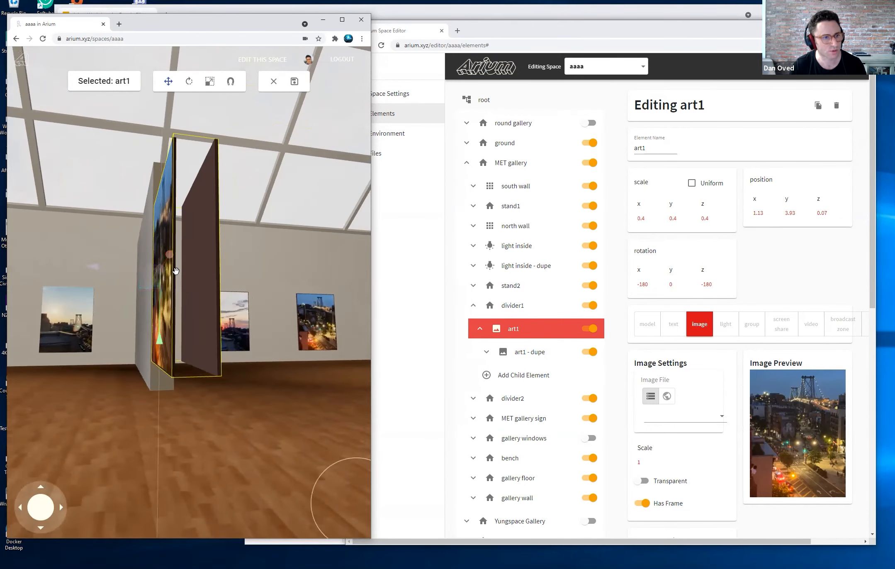
mouse_move(194, 256)
left_mouse_down()
mouse_move(244, 262)
mouse_move(188, 263)
mouse_move(202, 260)
left_mouse_up()
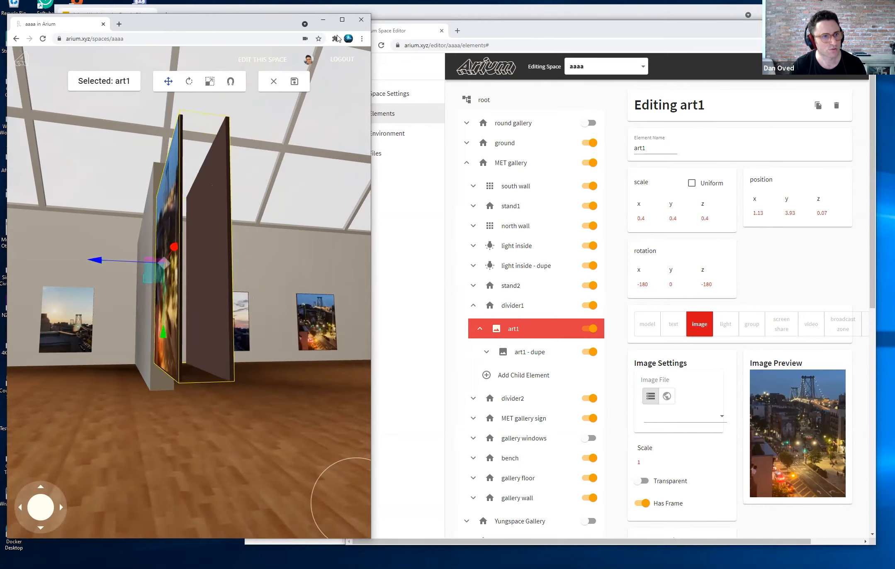
left_click(299, 84)
Step: Try moving art1 - dupe on its own away from art1, and discard the change
left_click(219, 218)
mouse_move(227, 397)
left_mouse_down()
mouse_move(176, 409)
mouse_move(216, 389)
left_mouse_up()
left_click_drag(221, 257, 176, 255)
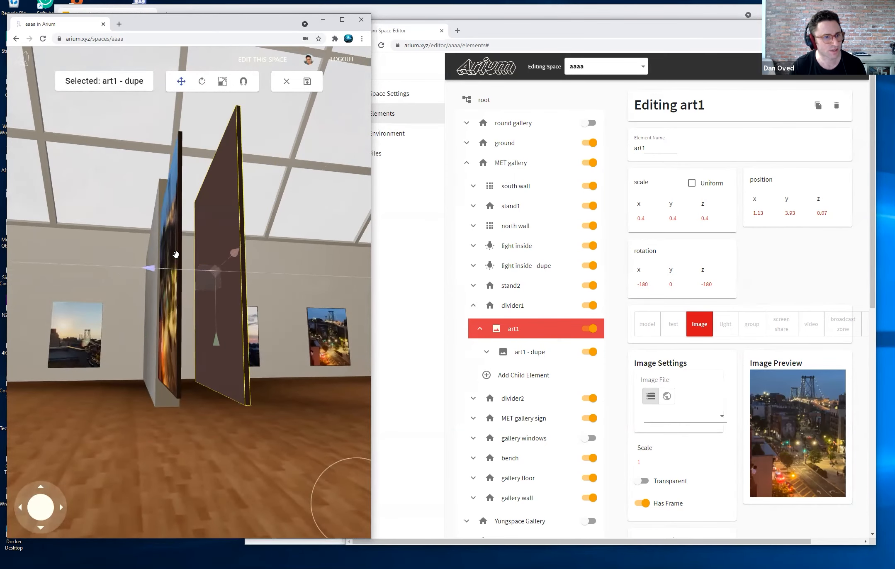
left_click_drag(236, 257, 273, 252)
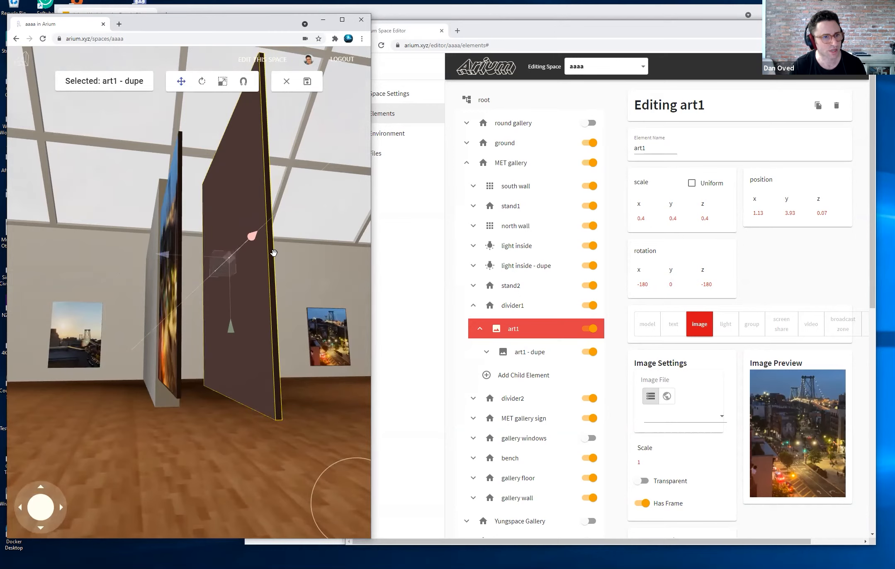
left_click(284, 81)
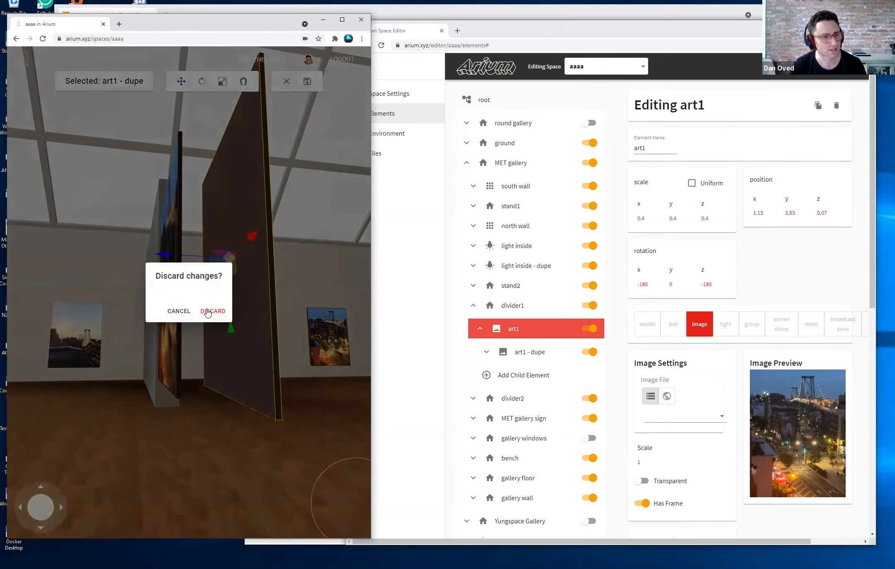
left_click(211, 311)
Step: Move art1 back against divider1's face together with its duplicate and save the change
left_click(177, 235)
left_click_drag(178, 259, 81, 263)
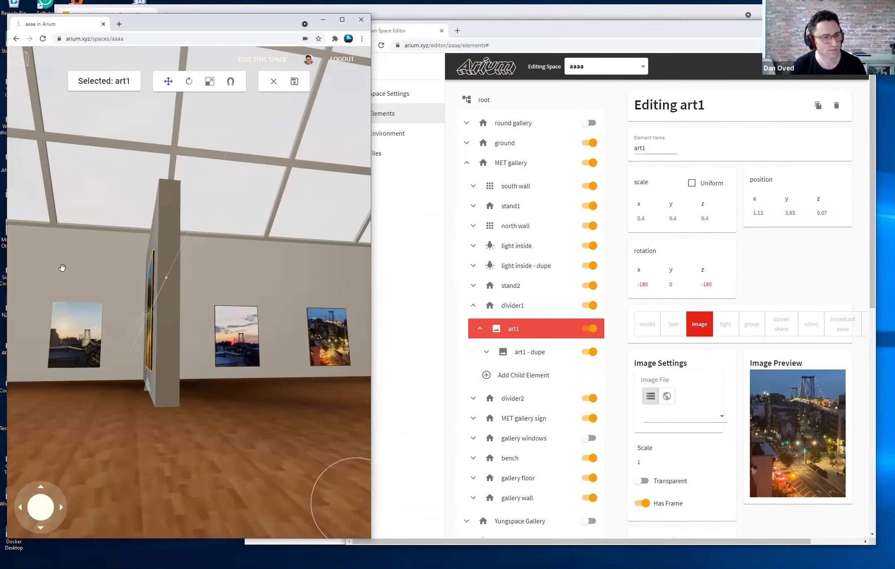
key("a")
left_click_drag(79, 381, 205, 399)
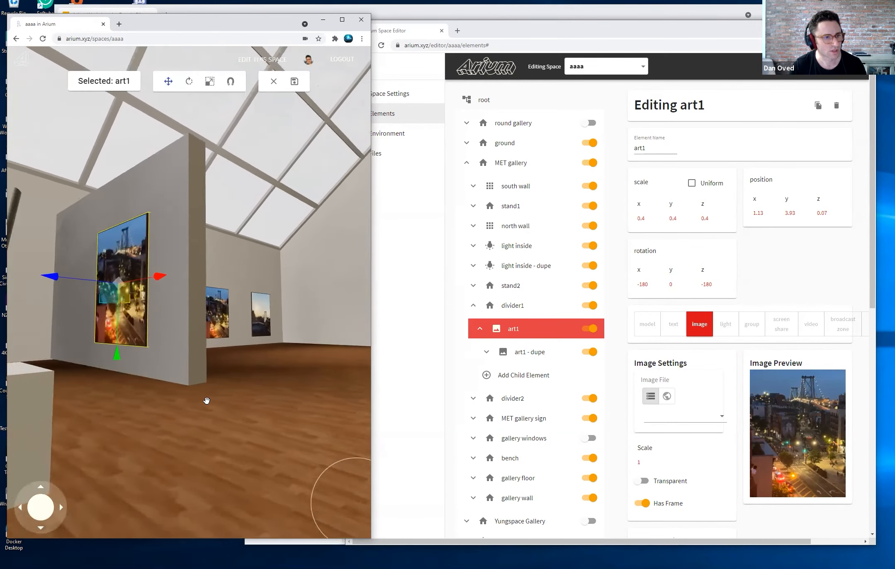
left_click(294, 81)
Step: Go to the statue's pedestal, select stand2 in the space view, and raise it together with the man
key("s")
key("a")
left_click_drag(220, 441, 137, 409)
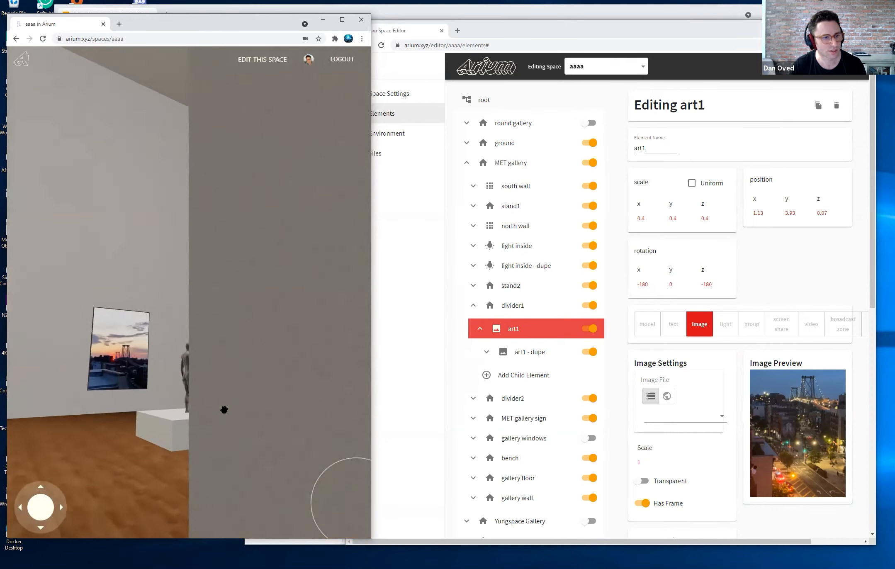
left_click_drag(266, 527, 264, 493)
key("w")
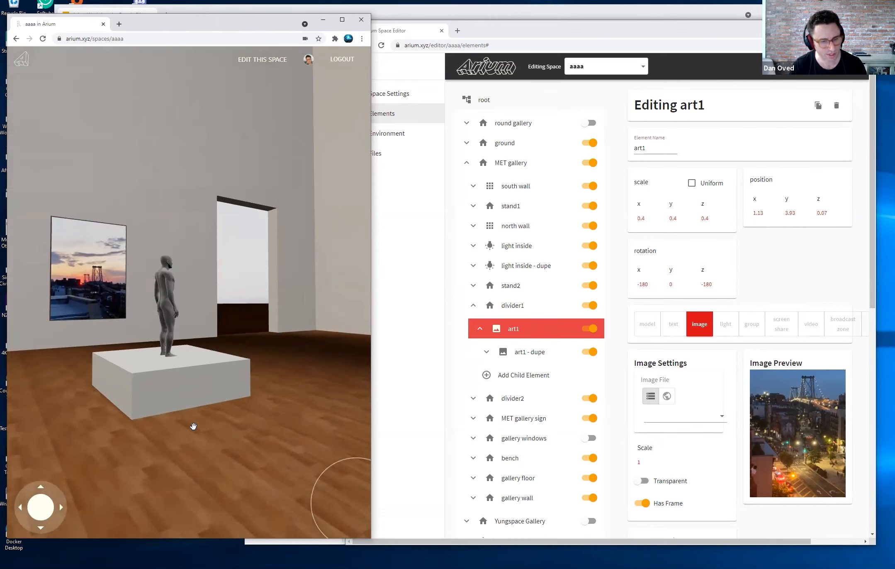
left_click(171, 397)
left_click_drag(169, 343, 214, 300)
Step: Collapse art1 and divider1 in the element tree, expand stand2 to inspect its child man, and reselect stand2
left_click(480, 328)
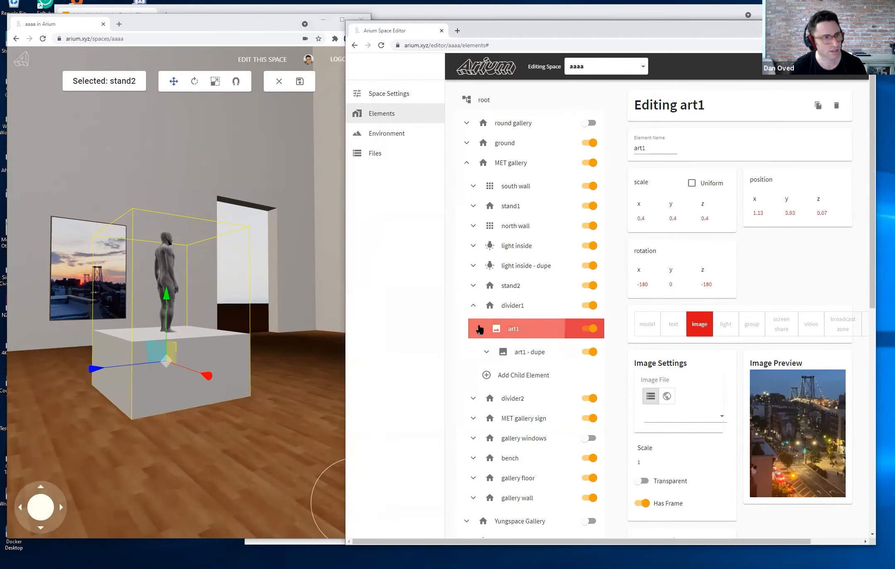
left_click(479, 328)
left_click(472, 306)
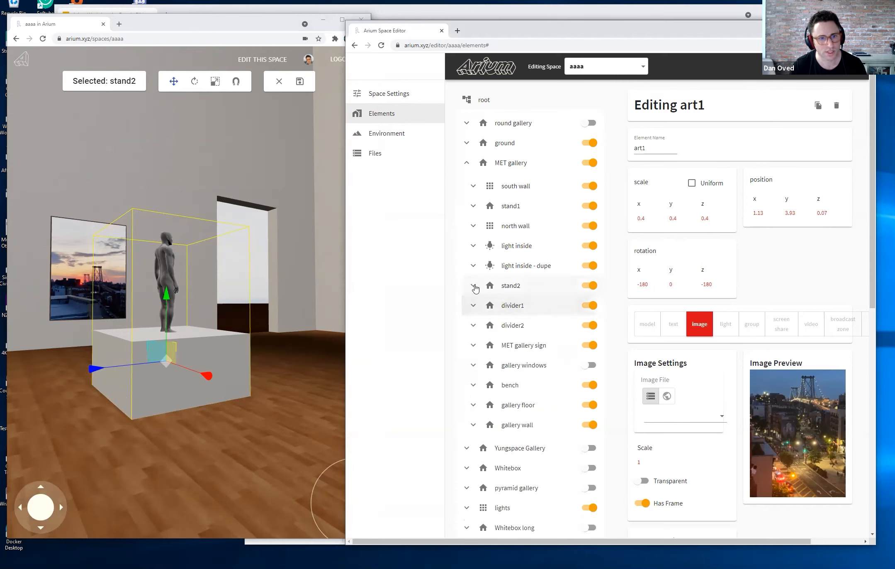
left_click(473, 286)
left_click(579, 313)
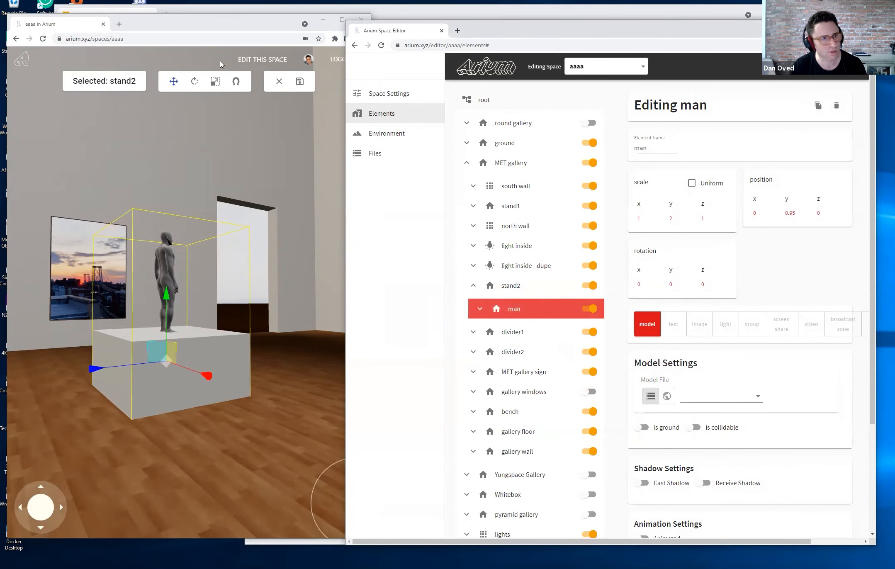
left_click(493, 292)
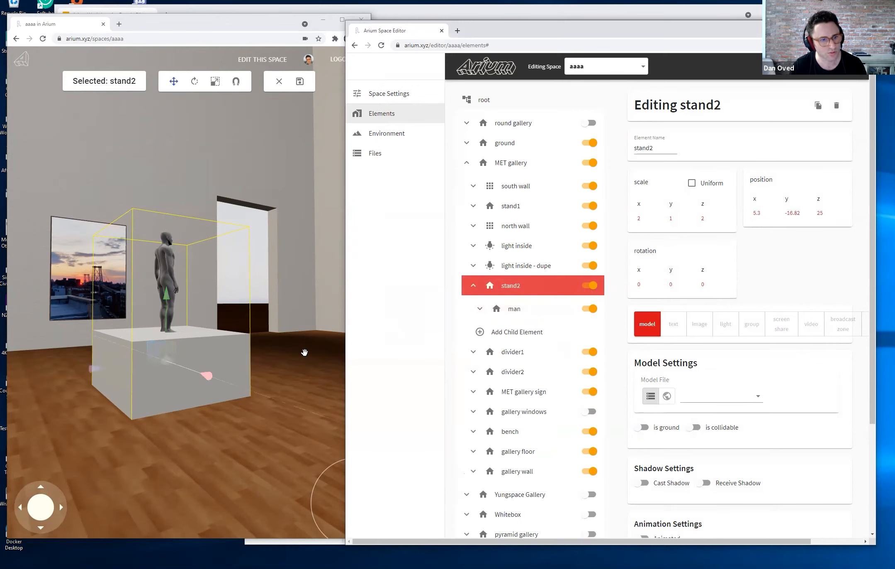
Step: Scale stand2 up uniformly together with the man on it, and save the change
left_click(211, 382)
mouse_move(219, 388)
left_mouse_down()
mouse_move(194, 383)
mouse_move(208, 378)
left_mouse_up()
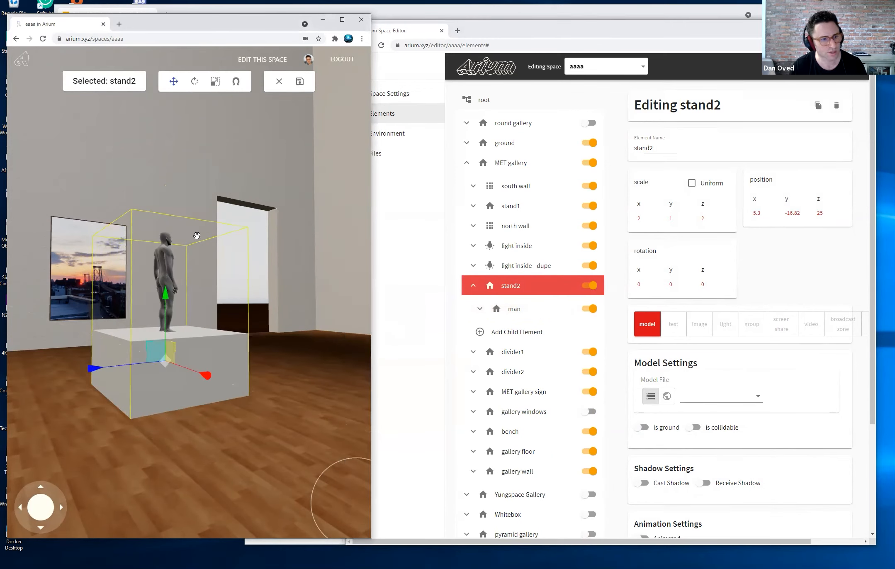
left_click(213, 86)
left_click_drag(167, 286, 230, 229)
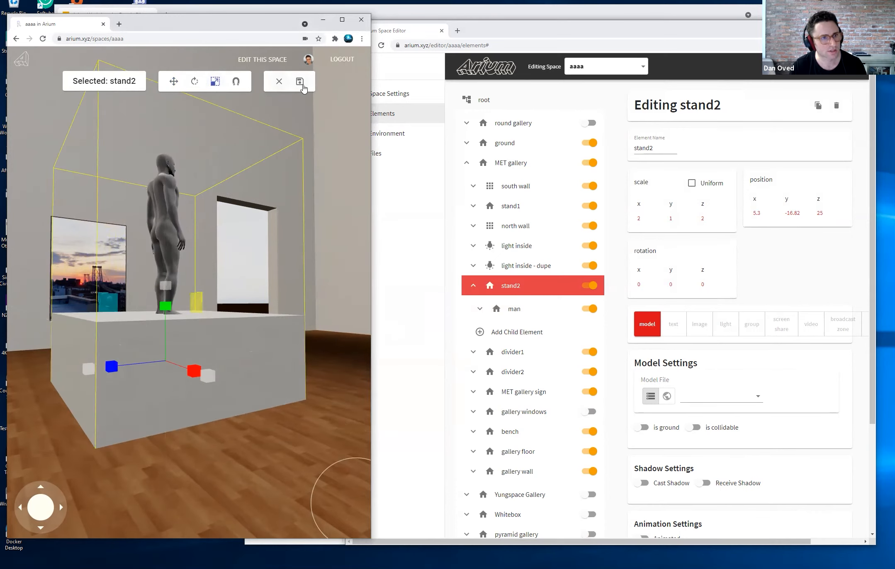
left_click(300, 81)
left_click_drag(124, 417, 183, 430)
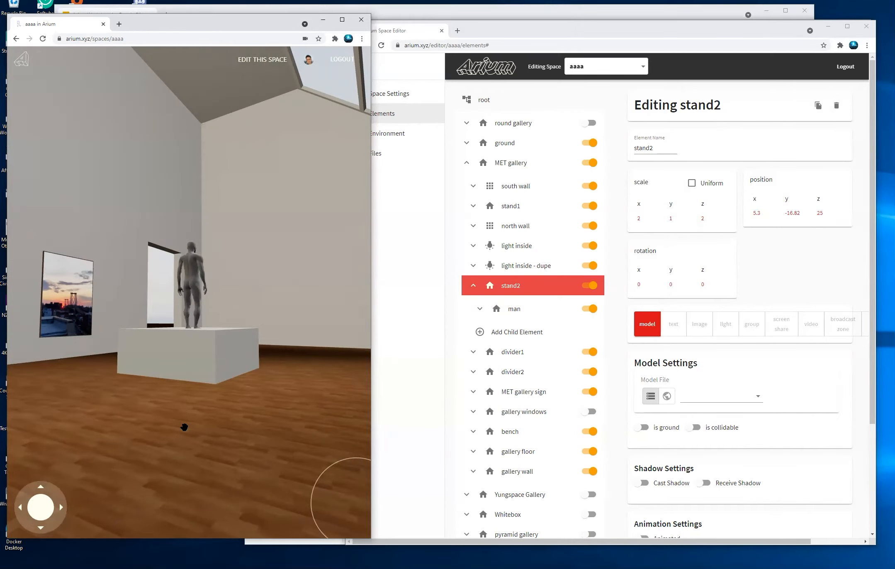
Step: Collapse stand2 in the element tree and open the settings of MET gallery and its gallery wall
left_click(520, 167)
left_click(477, 289)
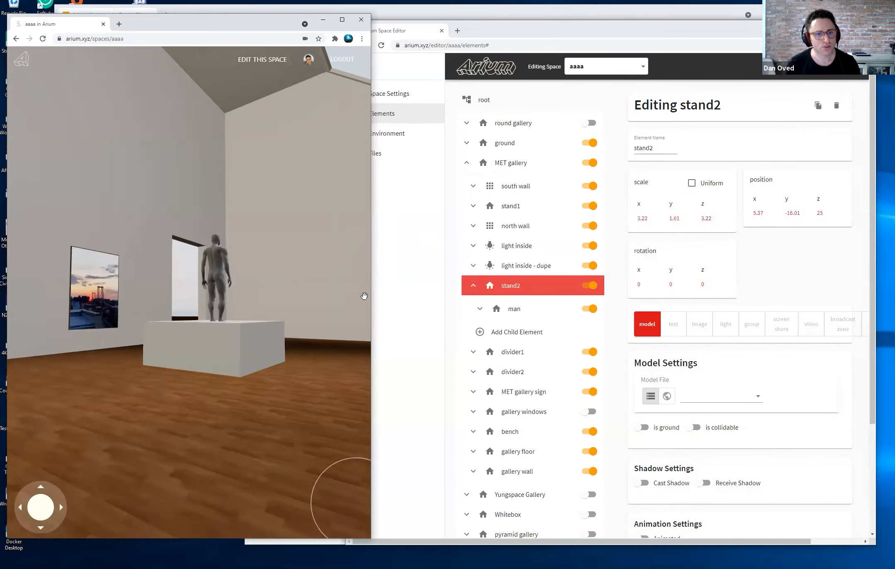
left_click(473, 286)
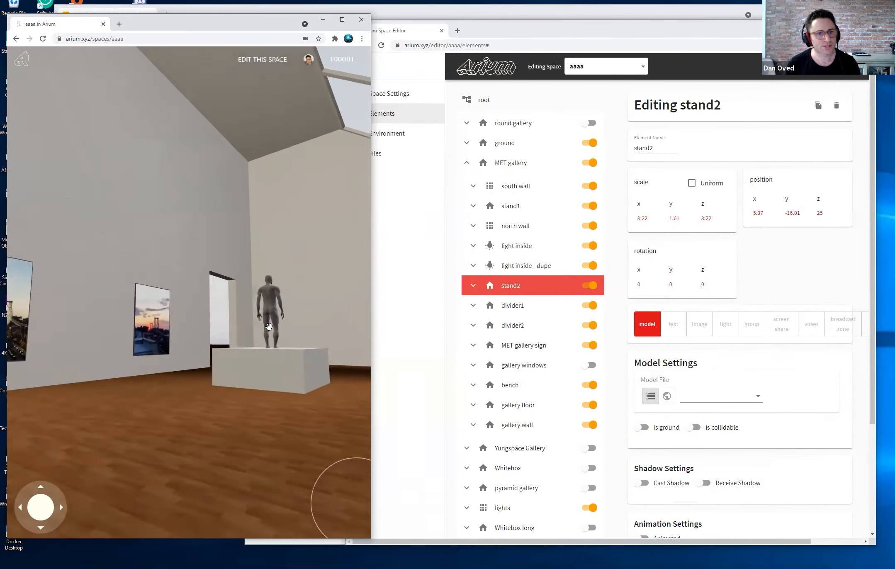
left_click(577, 169)
left_click(584, 165)
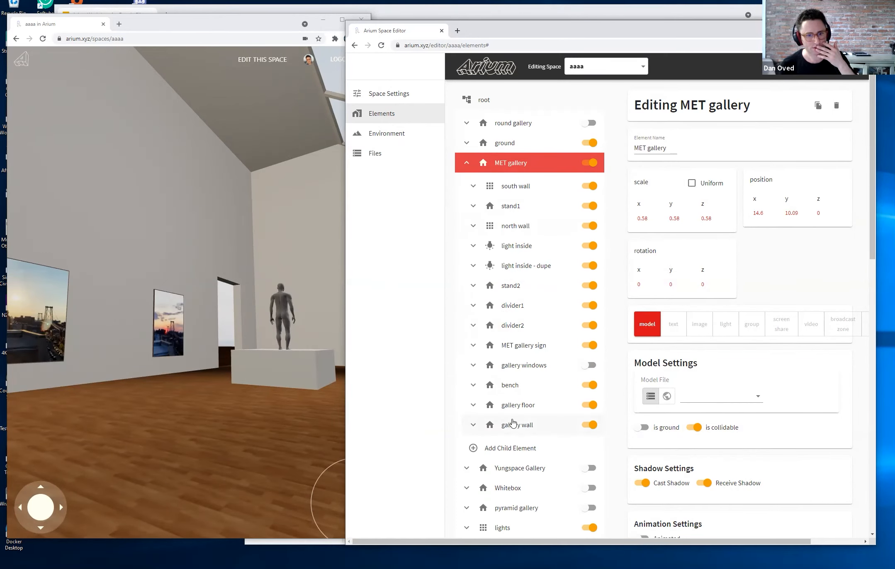
left_click(584, 433)
left_click(585, 427)
left_click(591, 427)
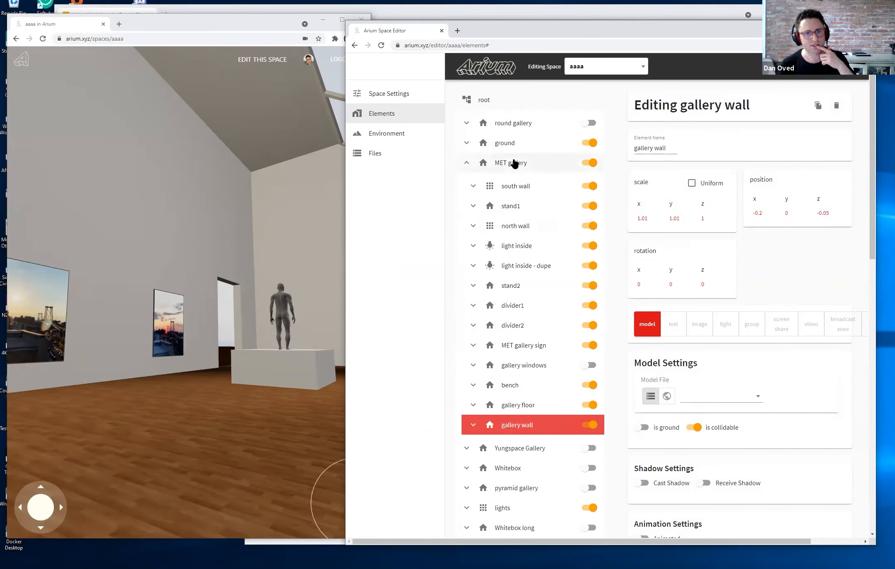
Step: Turn on uniform scaling for MET gallery and set its scale to 0.3
left_click(523, 162)
left_click(691, 185)
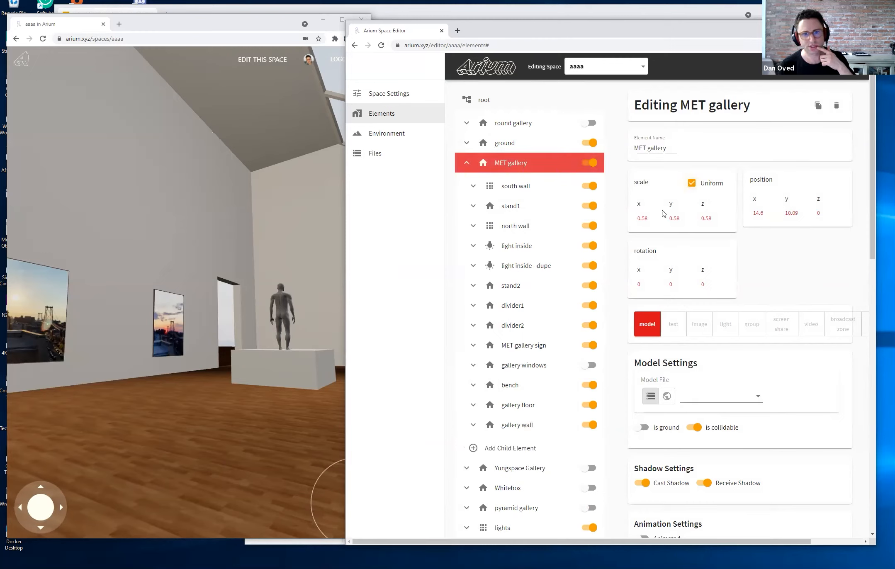
left_click(641, 218)
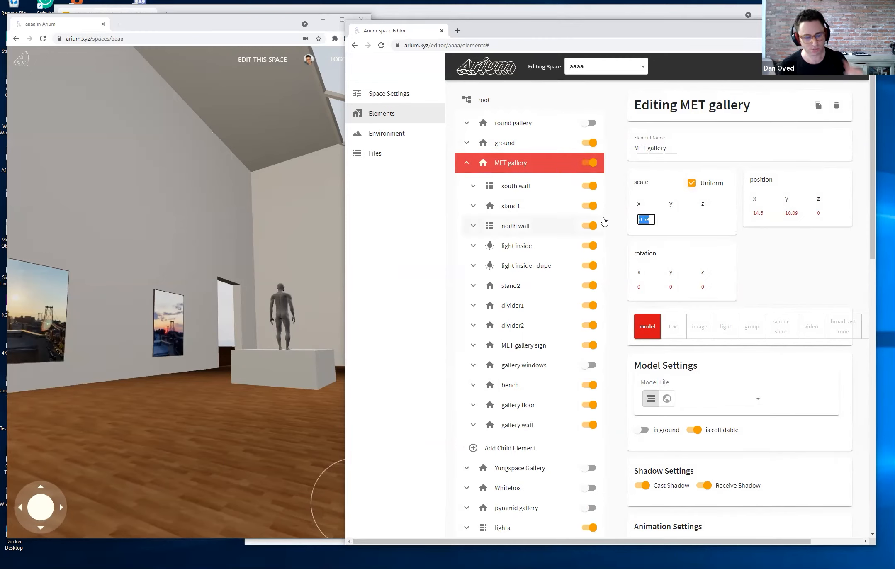
type("0.3")
key("Return")
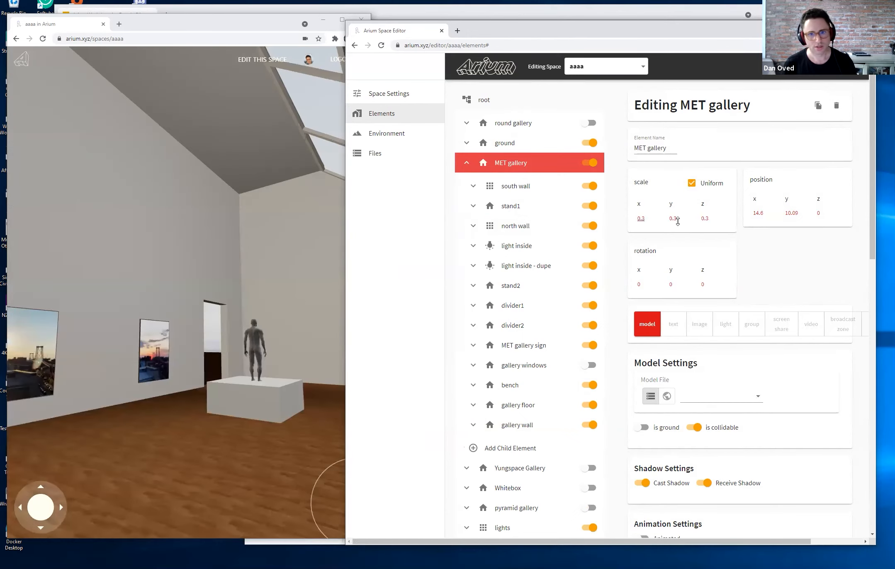
Step: Reduce the MET gallery's uniform scale further to 0.1
left_click_drag(245, 303, 195, 298)
key("s")
left_click(640, 218)
left_click(640, 218)
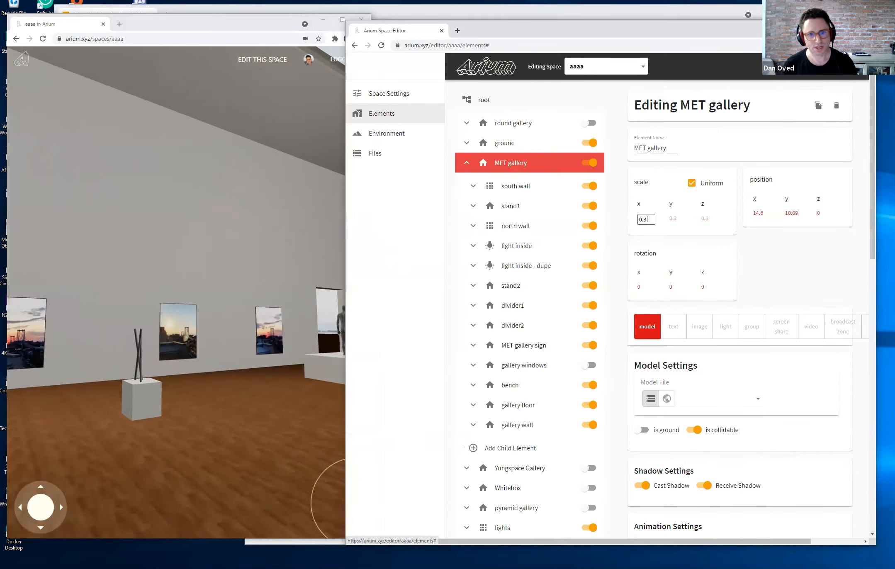
type("0.1")
key("Return")
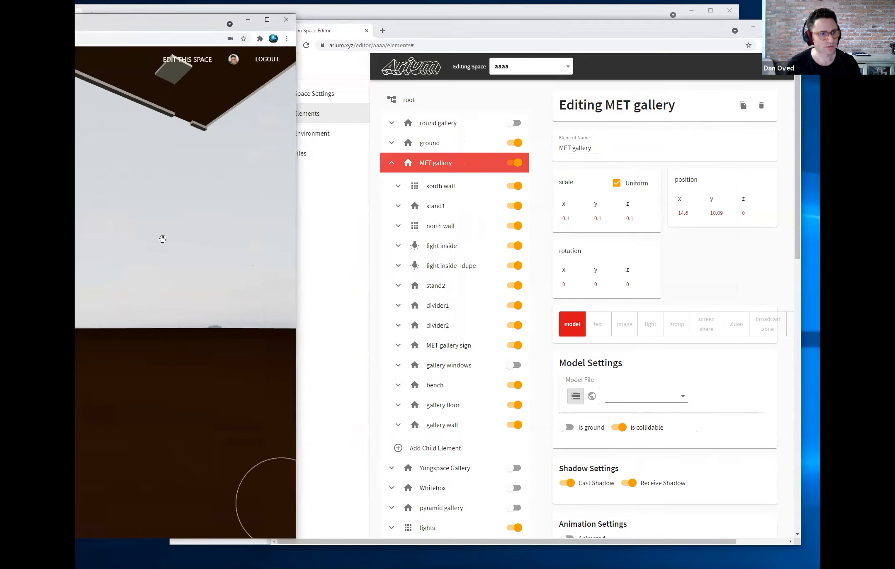
Step: Look around the space after the rescale and set the MET gallery's y position to 0
left_click_drag(80, 236, 75, 235)
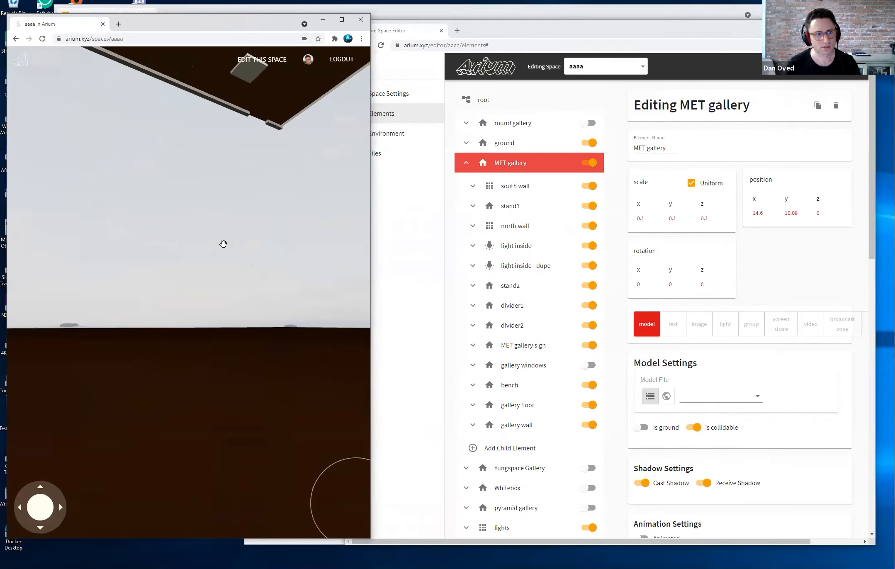
left_click_drag(147, 244, 241, 231)
left_click_drag(316, 231, 144, 261)
left_click_drag(353, 306, 212, 267)
left_click(792, 213)
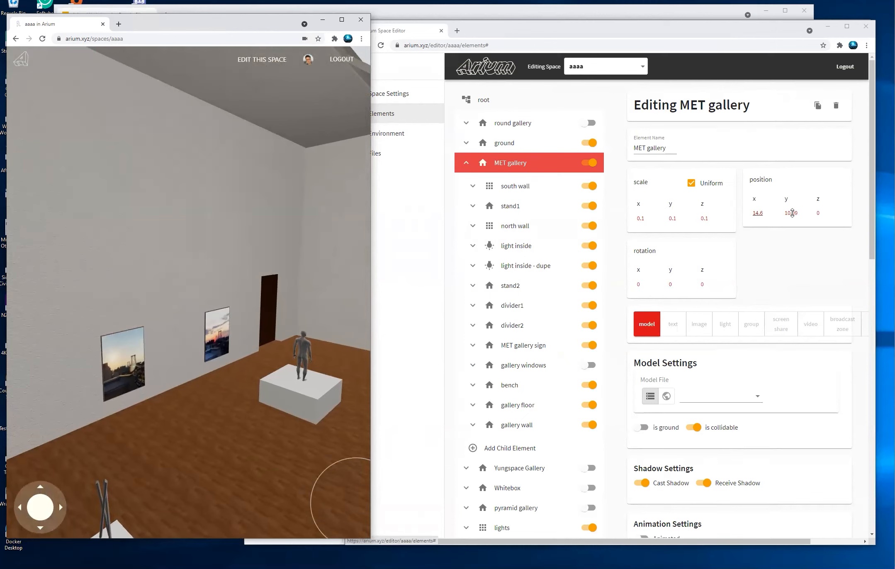
double_click(803, 214)
type("0")
key("Return")
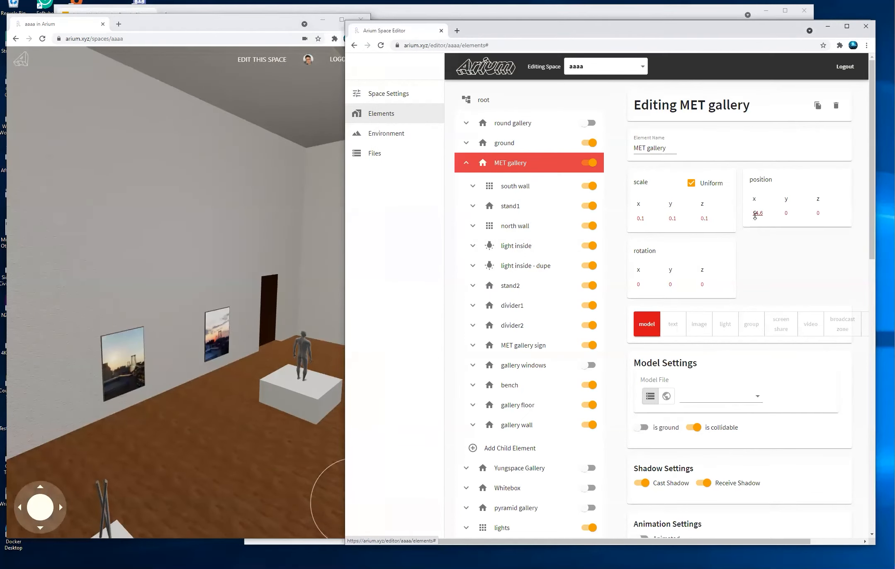
Step: Select the shrunken MET gallery in the aaaa space, raise it vertically out of the ground, and save its new placement
left_click(82, 347)
key("s")
left_click_drag(82, 347, 174, 322)
key("w")
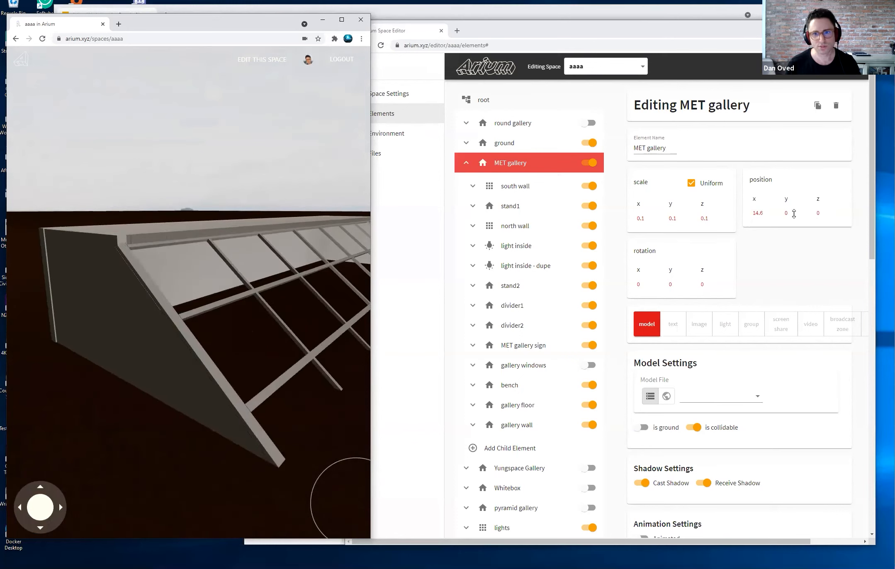
key("s")
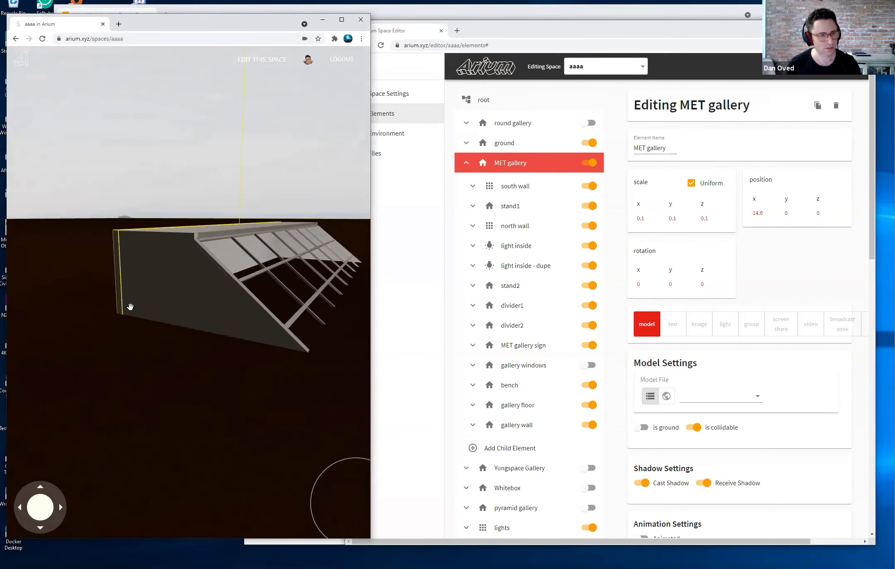
left_click(172, 289)
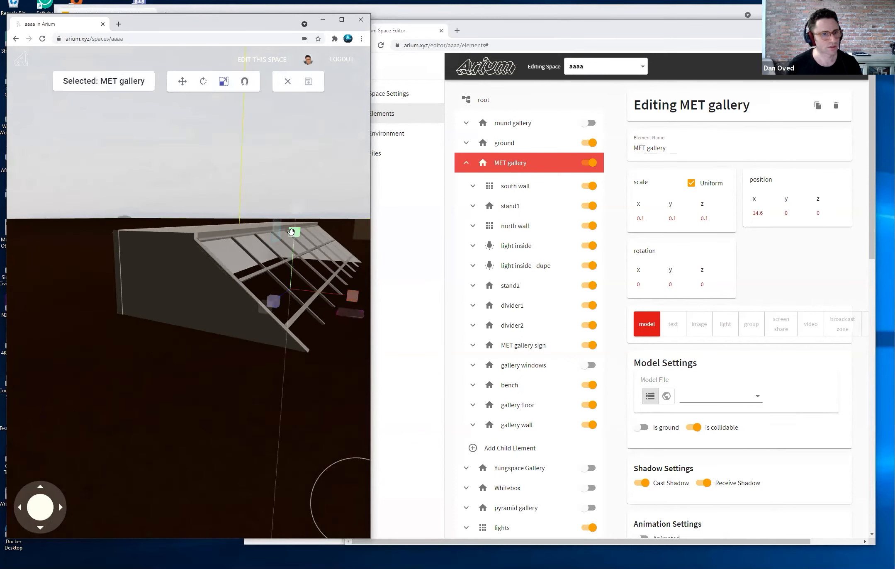
left_click(181, 84)
left_click_drag(298, 212, 312, 138)
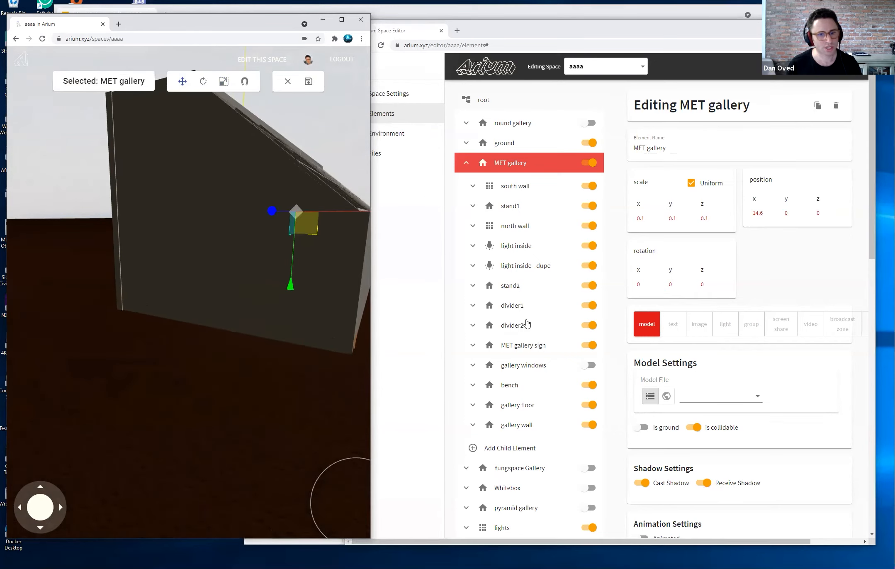
left_click(307, 82)
left_click_drag(68, 413, 226, 238)
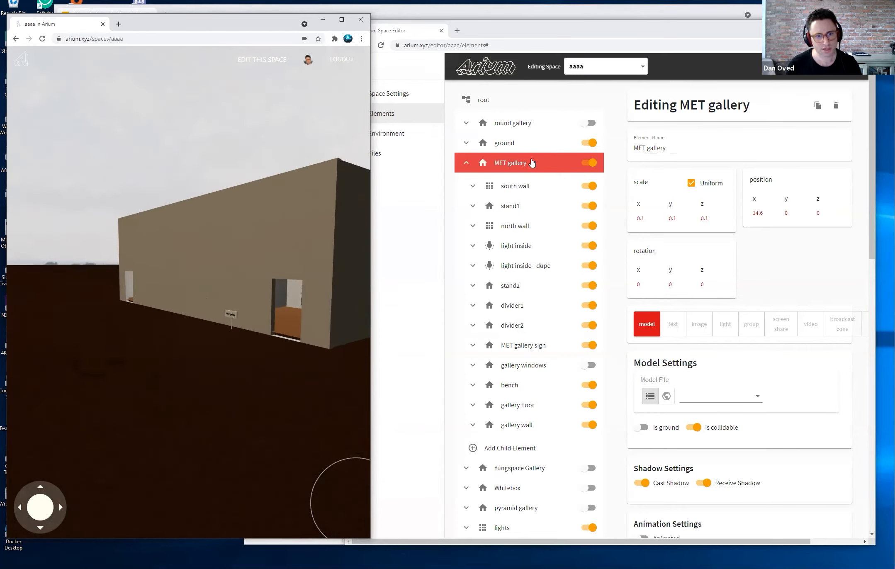
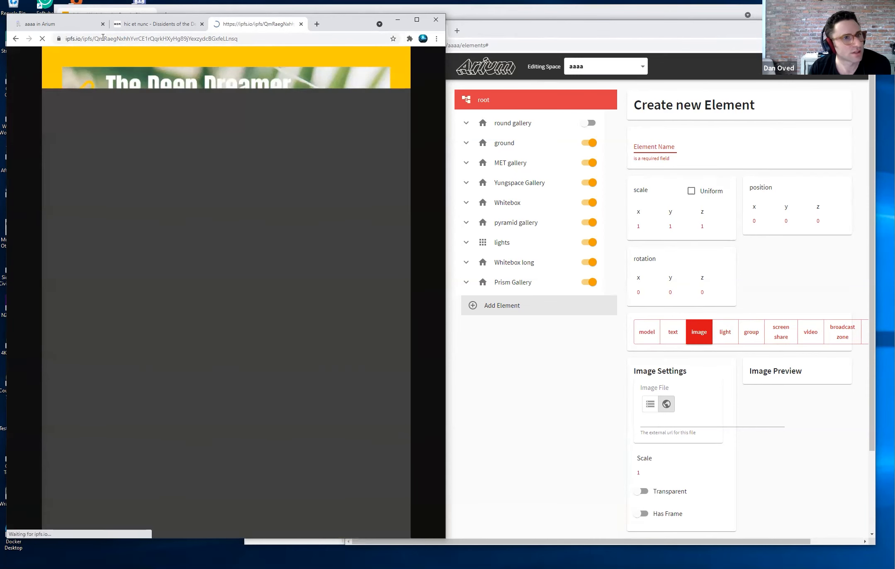
Step: Use the Deep Dreamer ipfs.io address as the new image element's external file, name the element "ipfs image" and save it
key("ctrl+c")
left_click(664, 420)
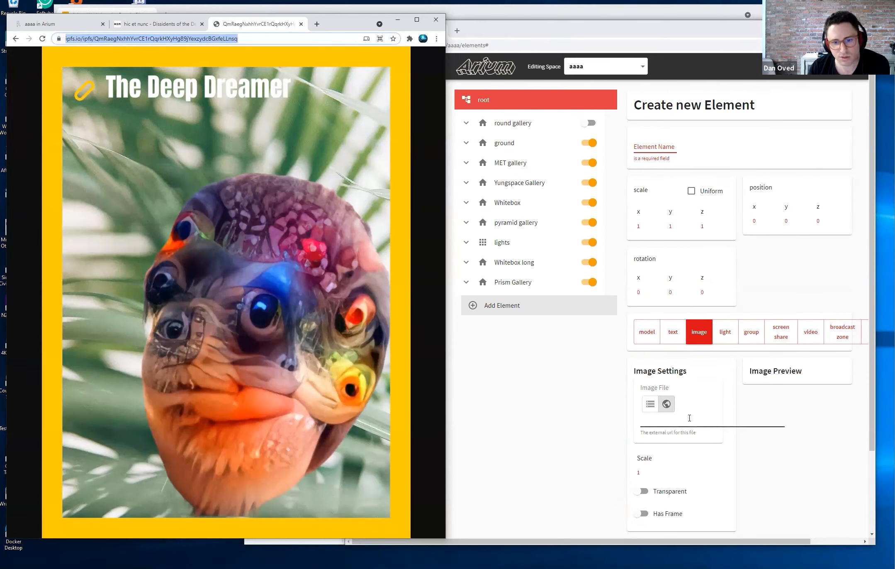
key("ctrl+v")
left_click(604, 400)
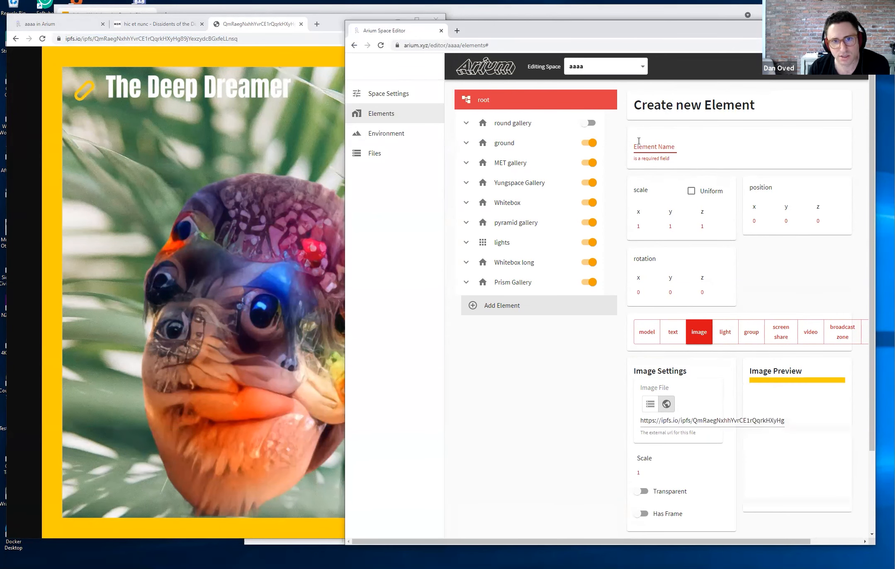
left_click(638, 140)
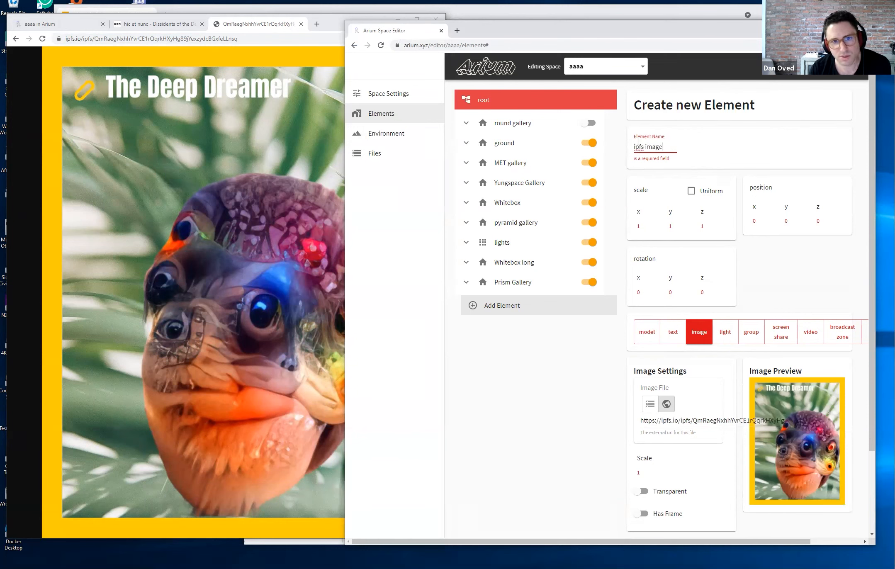
scroll(671, 252, "down", 3)
left_click(653, 505)
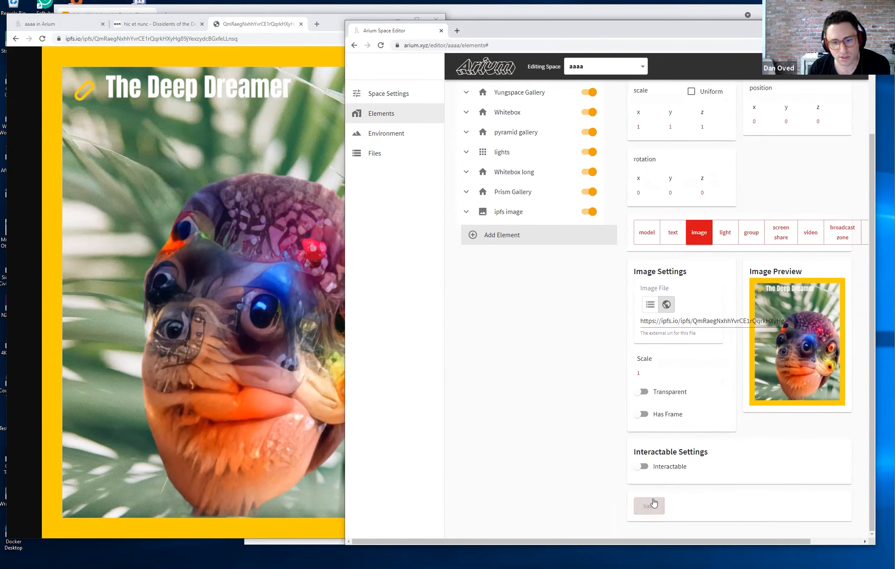
Step: Find the ipfs image in the aaaa space and move it along its x axis towards the MET gallery
left_click(70, 37)
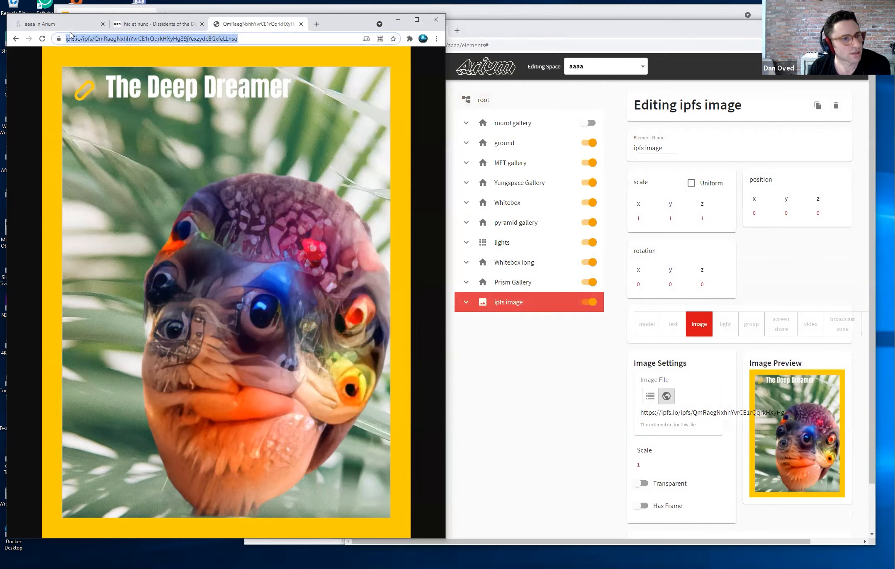
left_click(69, 27)
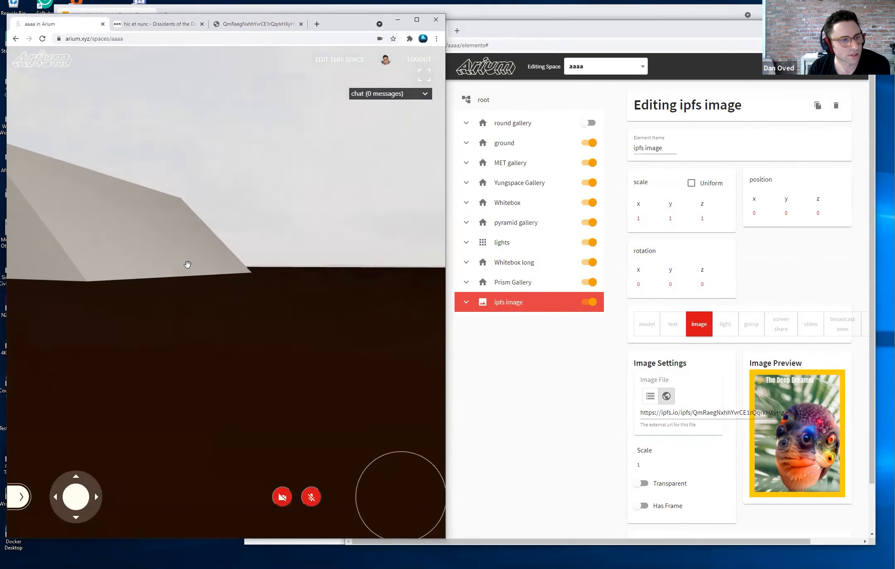
left_click_drag(204, 266, 214, 254)
key("w")
key("a")
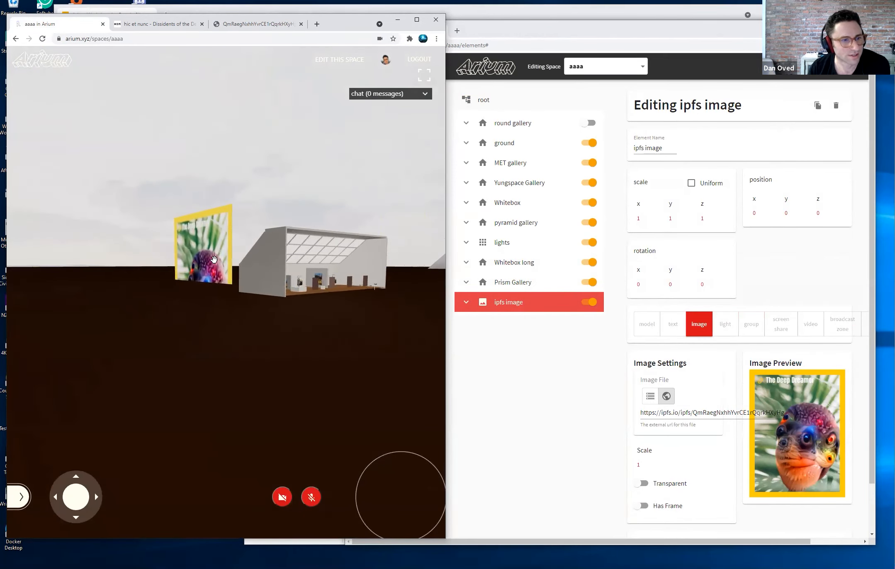
left_click(214, 253)
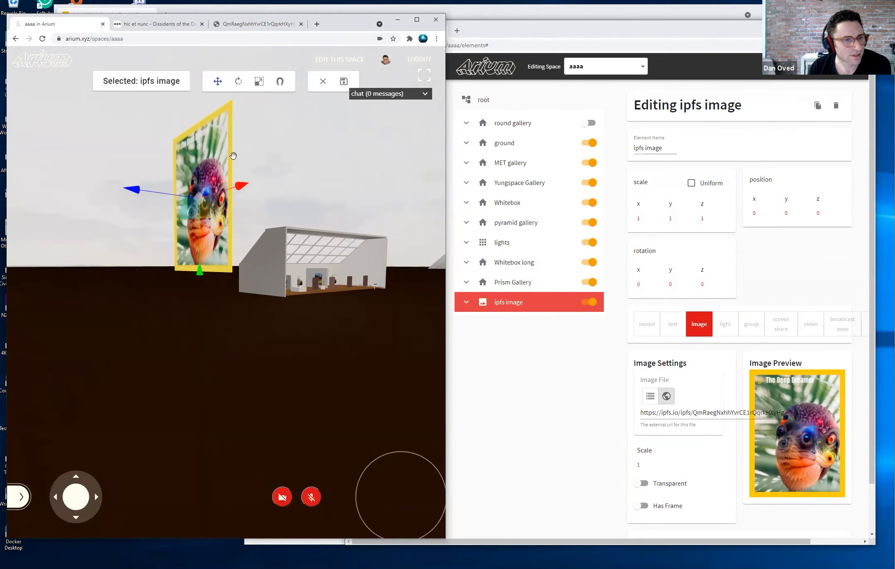
left_click_drag(254, 190, 432, 217)
left_click_drag(415, 352, 289, 348)
key("a")
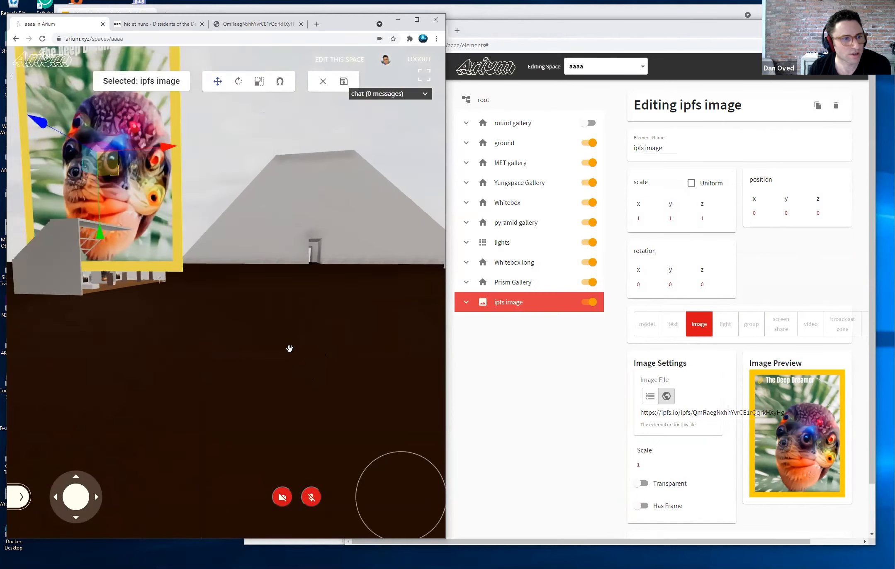
left_click_drag(220, 186, 394, 189)
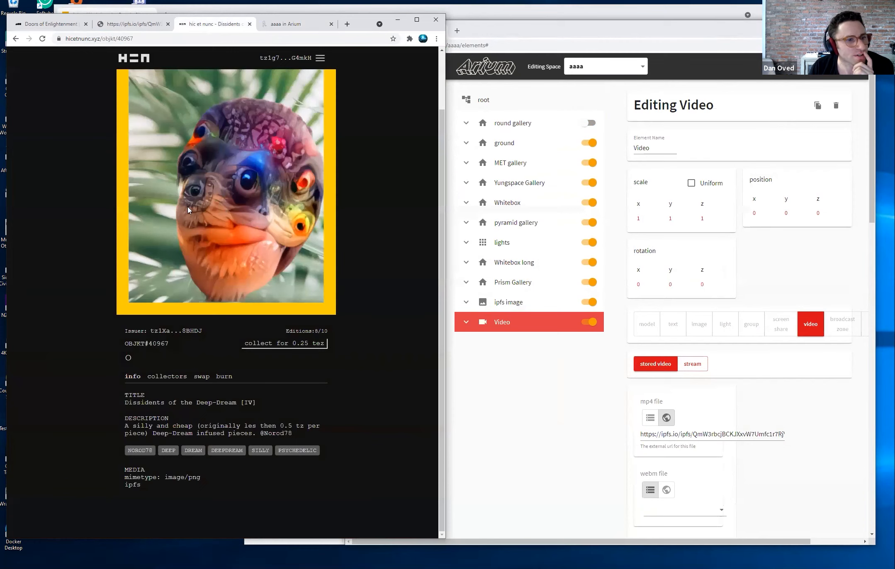
Step: Open The Ogre Of The Hill from the hic et nunc collection and copy the address of its ipfs media link
left_click(15, 38)
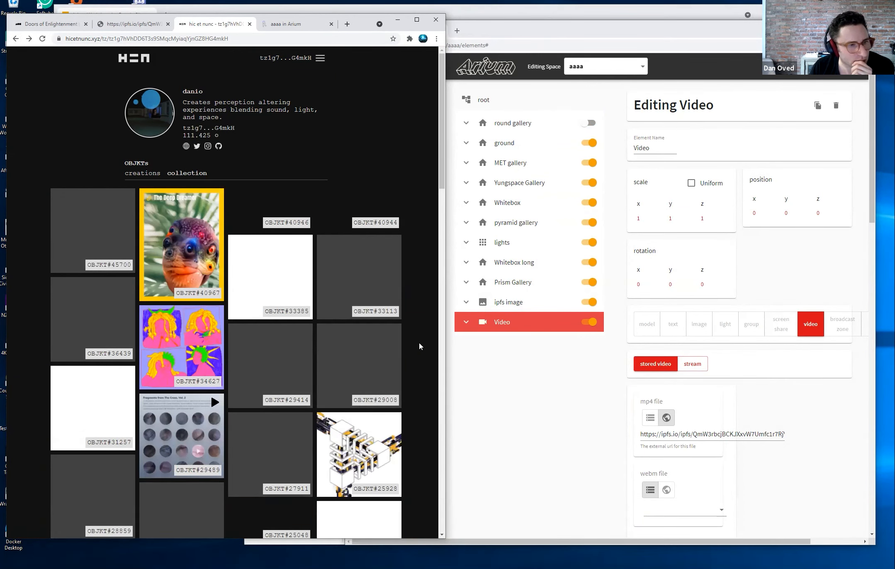
left_click(356, 282)
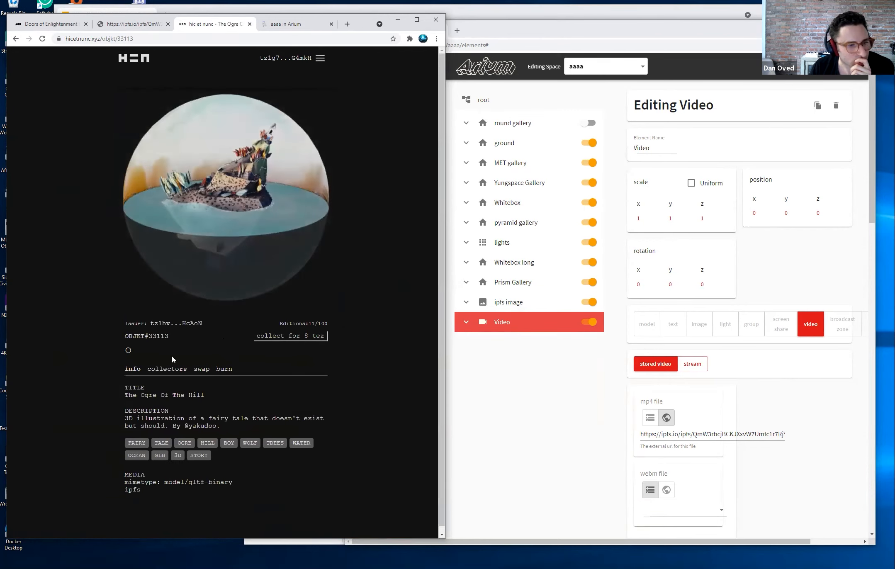
left_click(133, 490)
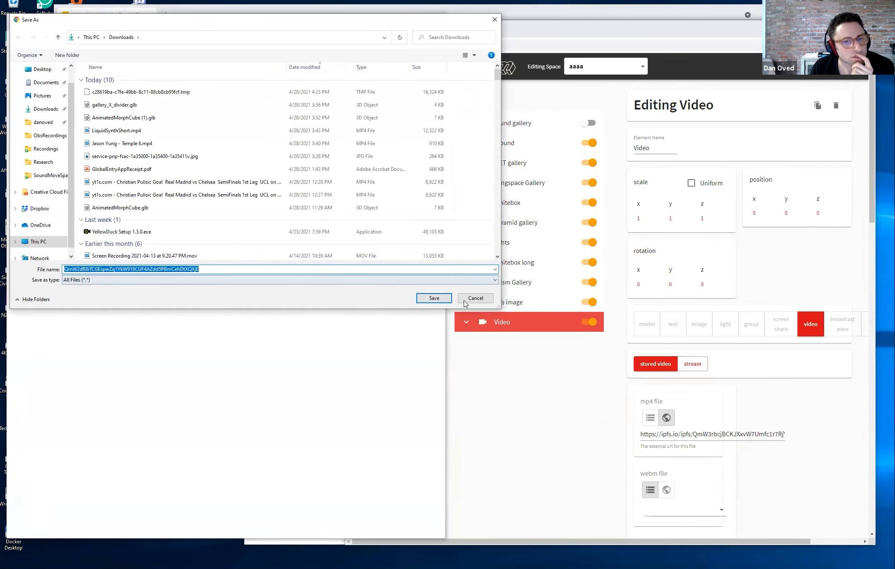
left_click(475, 298)
right_click(138, 487)
left_click(122, 489)
right_click(124, 489)
left_click(129, 465)
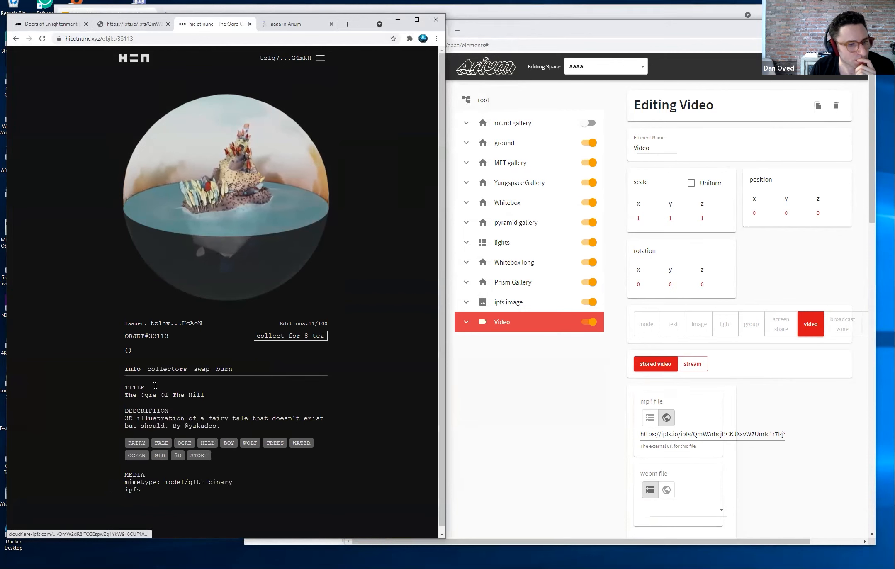
Step: Paste the copied media address into a new browser tab, replace its cloudflare-ipfs.com host with ipfs.io, and copy the resulting address
key("ctrl+t")
key("ctrl+v")
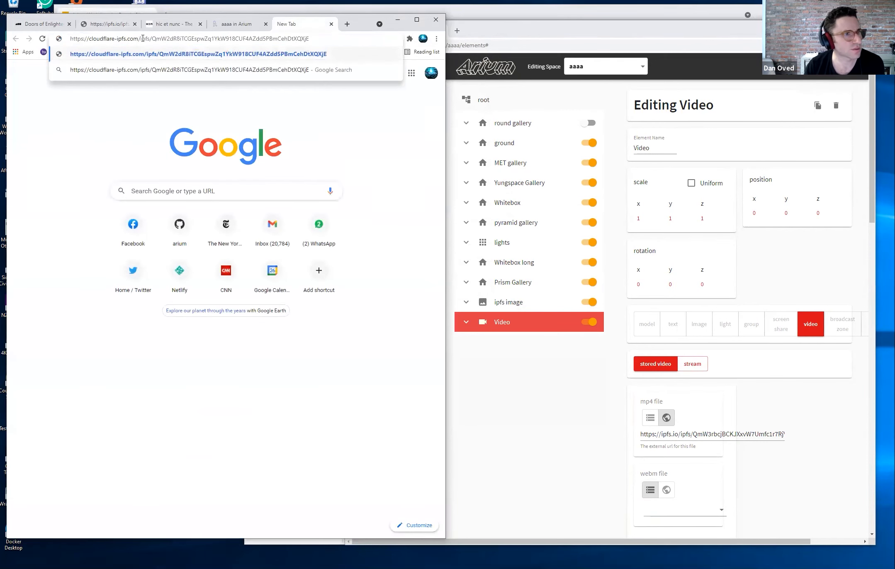
left_click_drag(137, 38, 95, 43)
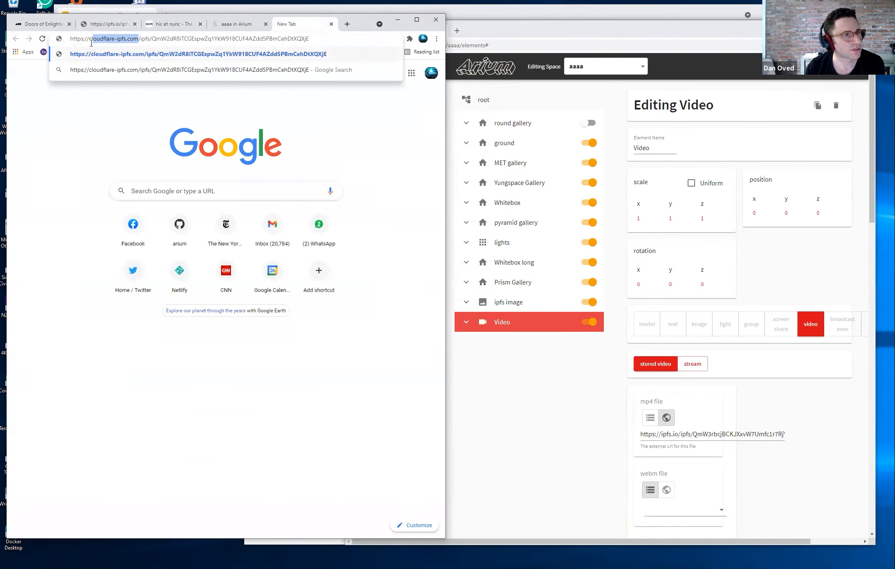
type("ipfs.io")
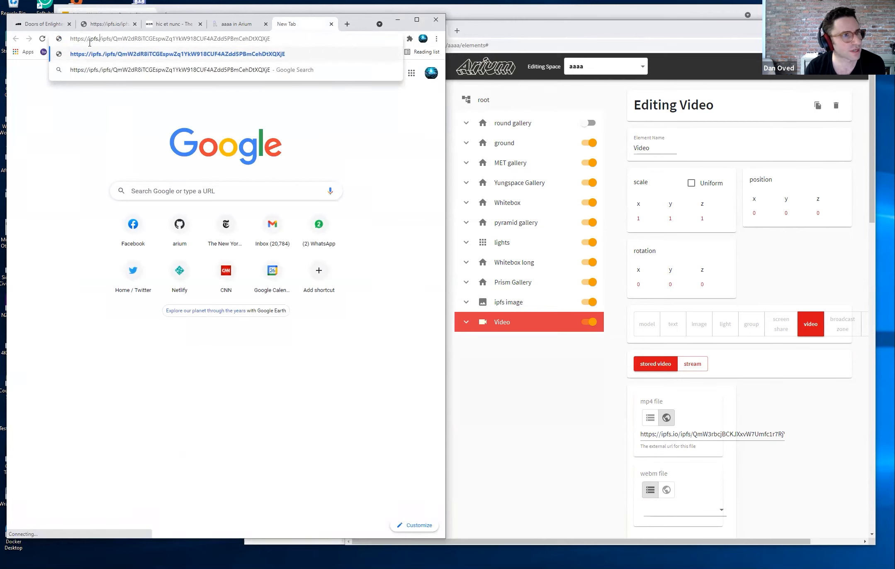
key("ctrl+a")
Step: Start a new model element under root in the space editor and set its external model file to the copied ipfs.io address
left_click(521, 375)
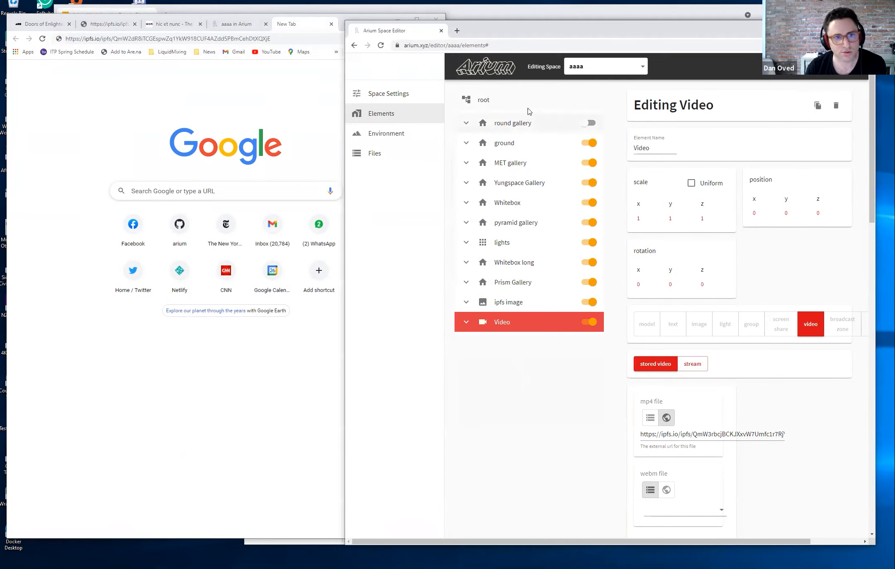
left_click(529, 102)
left_click(517, 352)
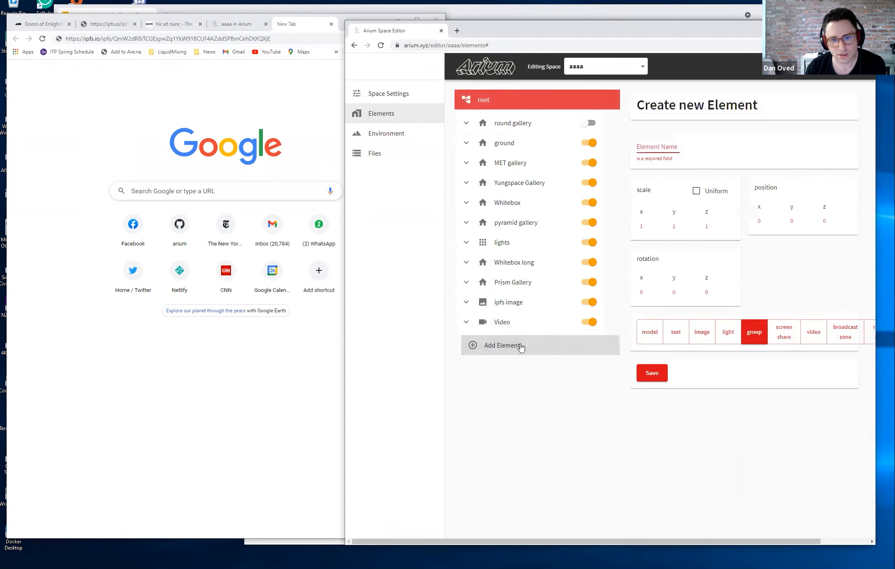
left_click(653, 339)
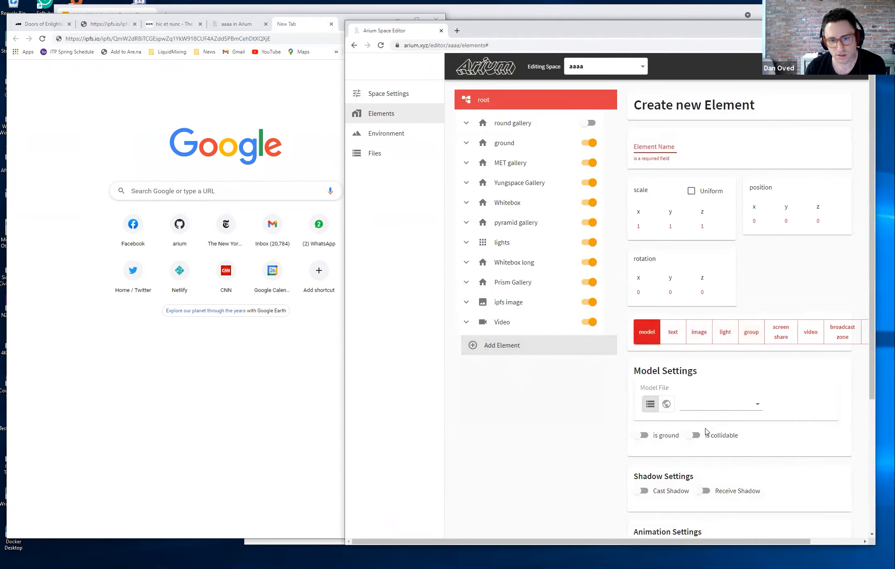
left_click(667, 403)
left_click(699, 402)
key("ctrl+v")
Step: Name the new model element "ipfsmodel" and save it
left_click(651, 149)
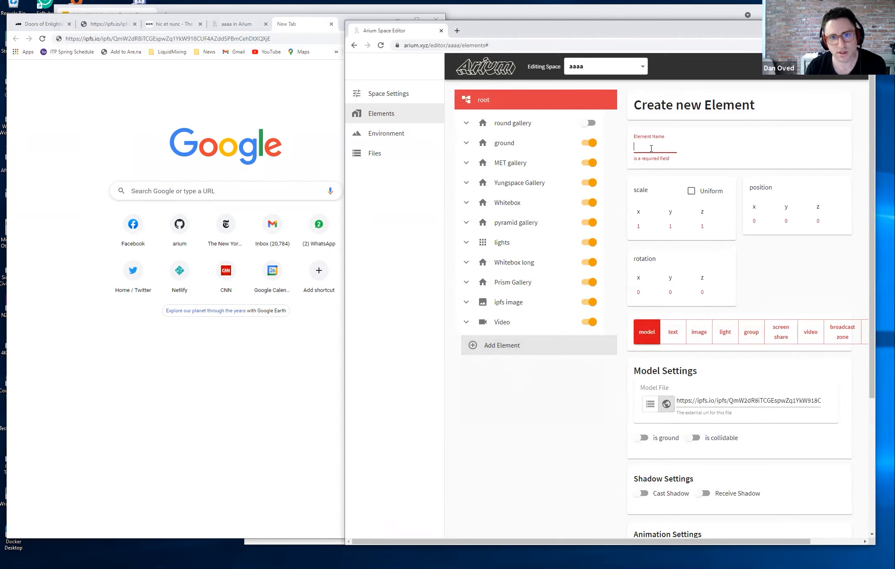
type("ipfsmodel")
scroll(723, 389, "down", 5)
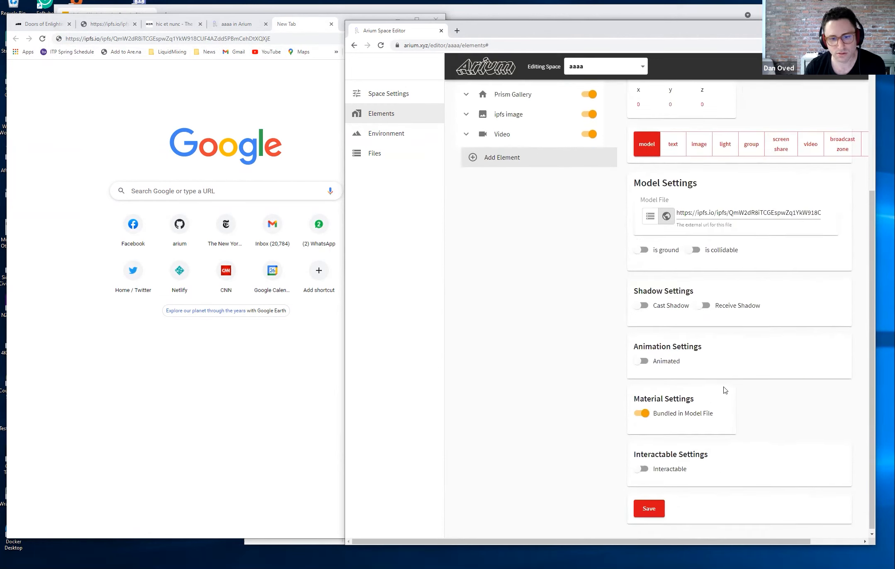
left_click(649, 506)
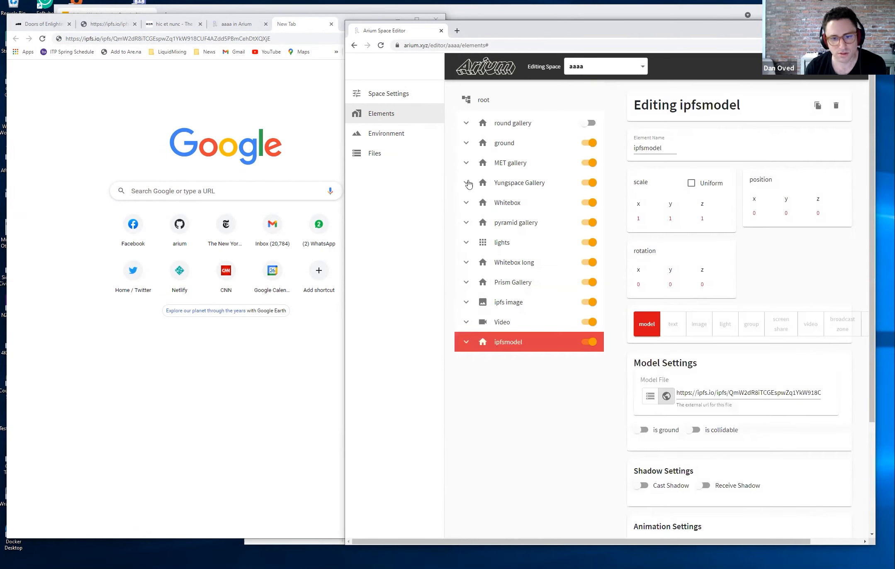
Step: Enter the anderson space past its camera and microphone page and examine the dark wooden building and posts from outside
left_click(236, 24)
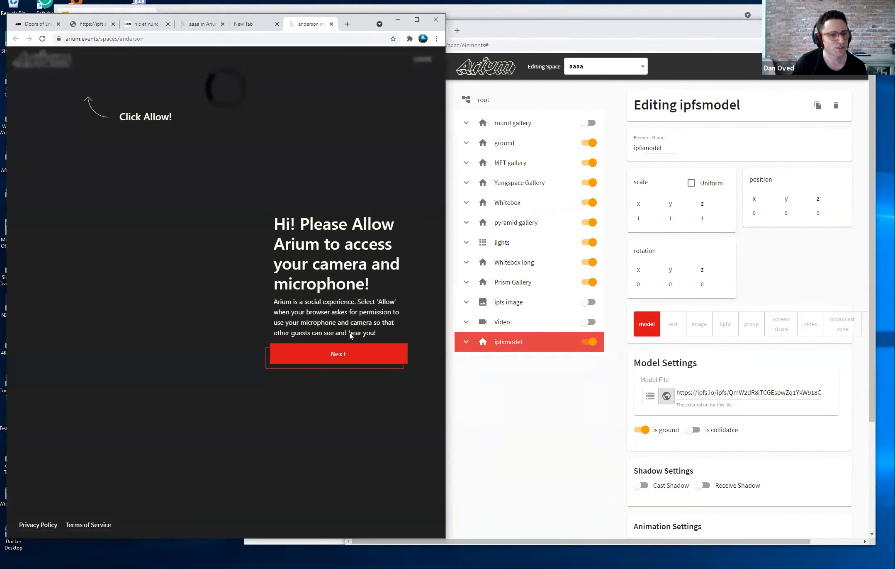
left_click(340, 364)
left_click(335, 399)
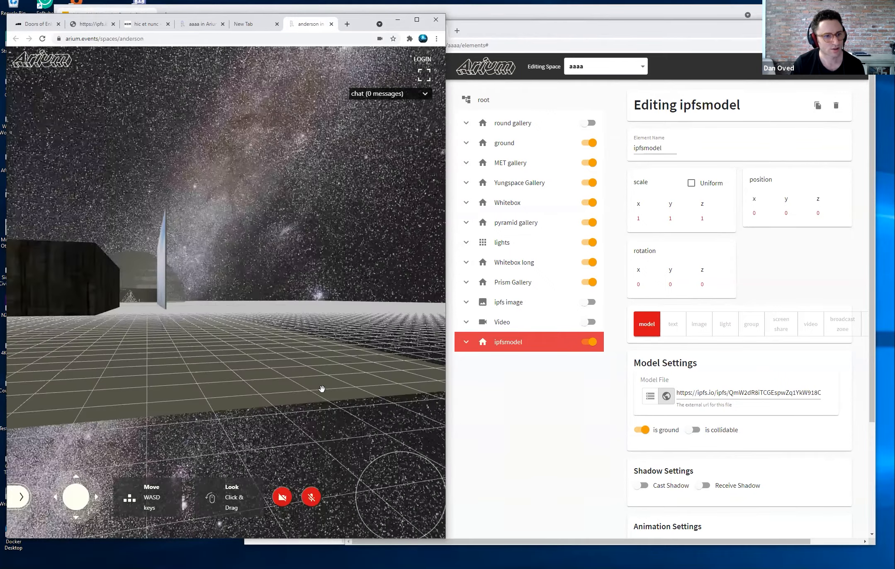
left_click_drag(322, 389, 86, 339)
key("w")
left_click_drag(279, 336, 196, 304)
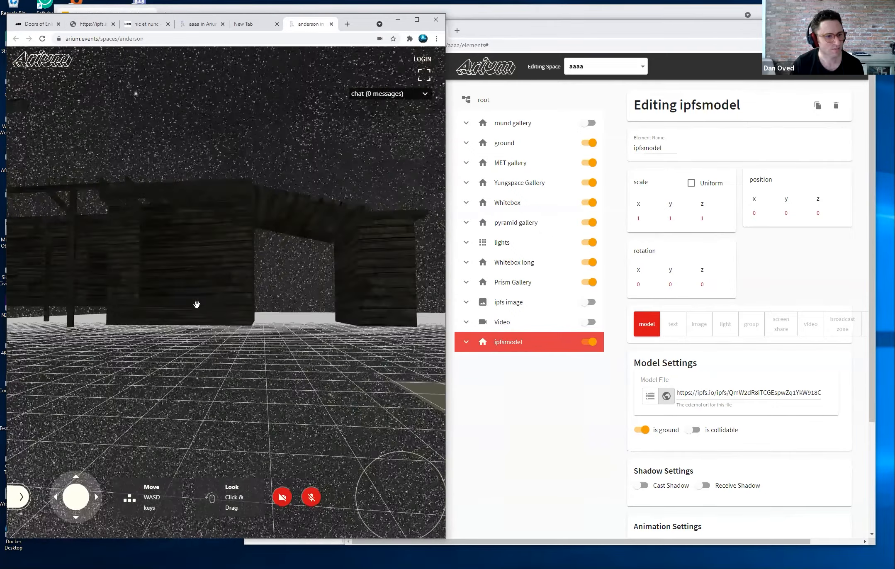
key("w")
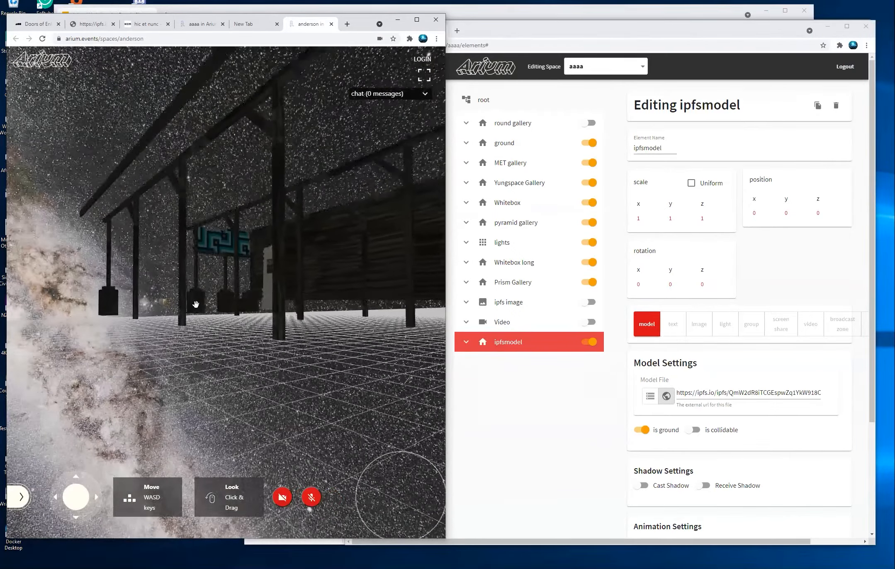
key("w")
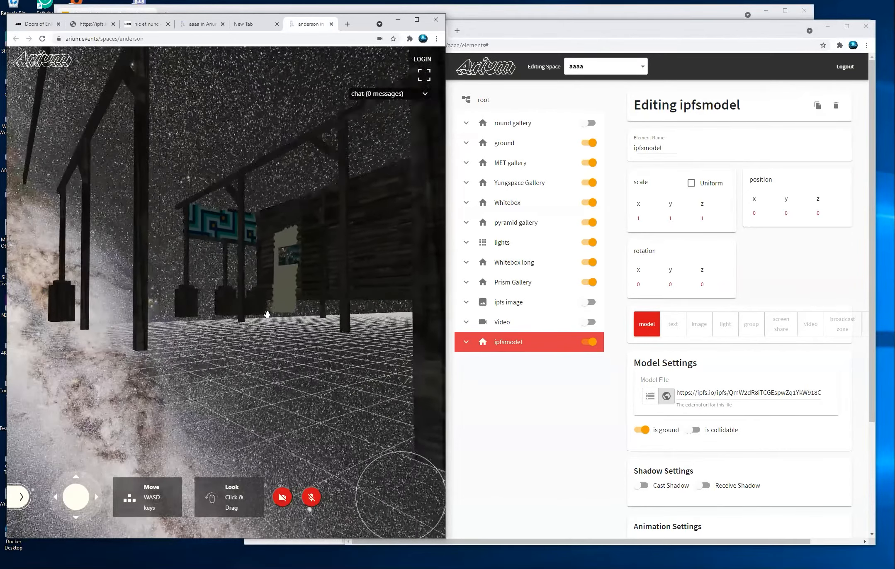
key("w")
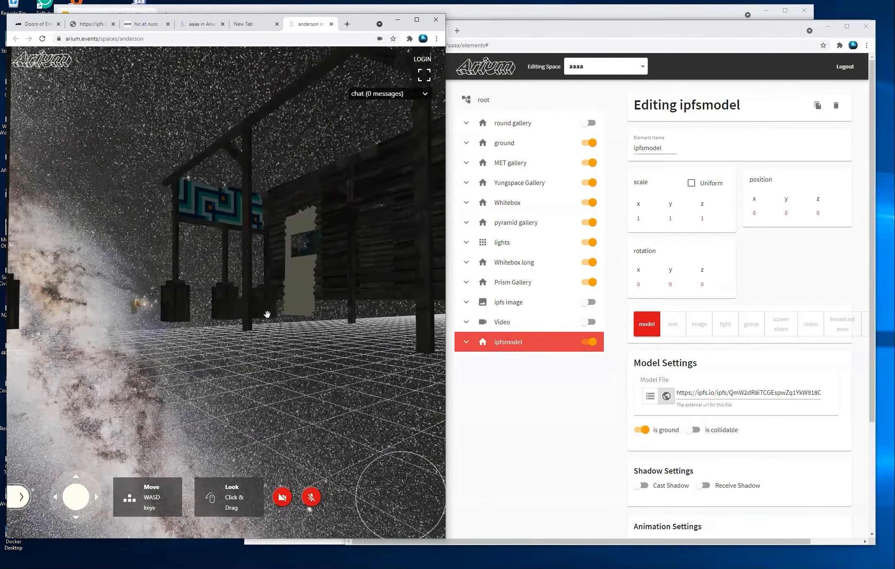
Step: Walk around the outside of the wooden building in the anderson space and examine its blue-and-teal patterned panels and end wall
key("w")
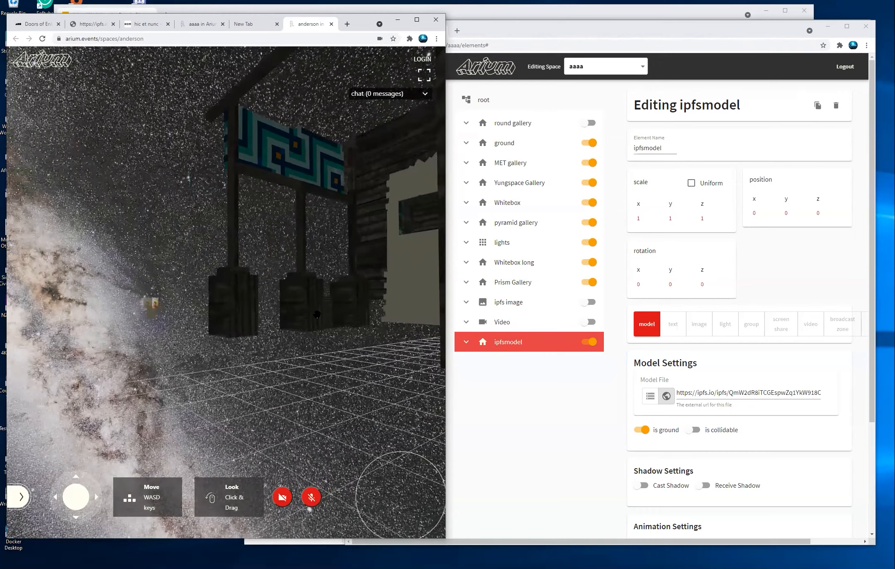
key("w")
left_click_drag(268, 230, 346, 260)
key("a")
left_click_drag(250, 265, 308, 270)
key("w")
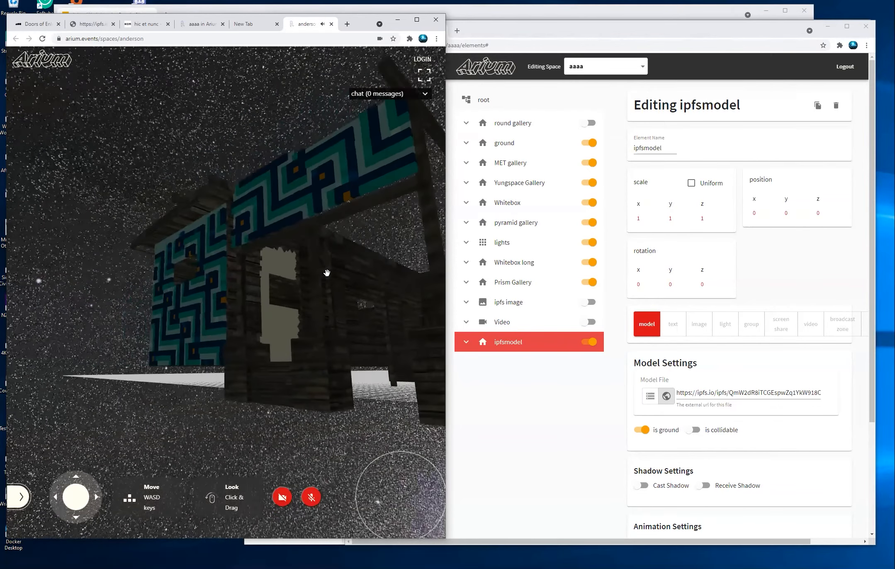
left_click_drag(301, 275, 315, 276)
key("a")
key("w")
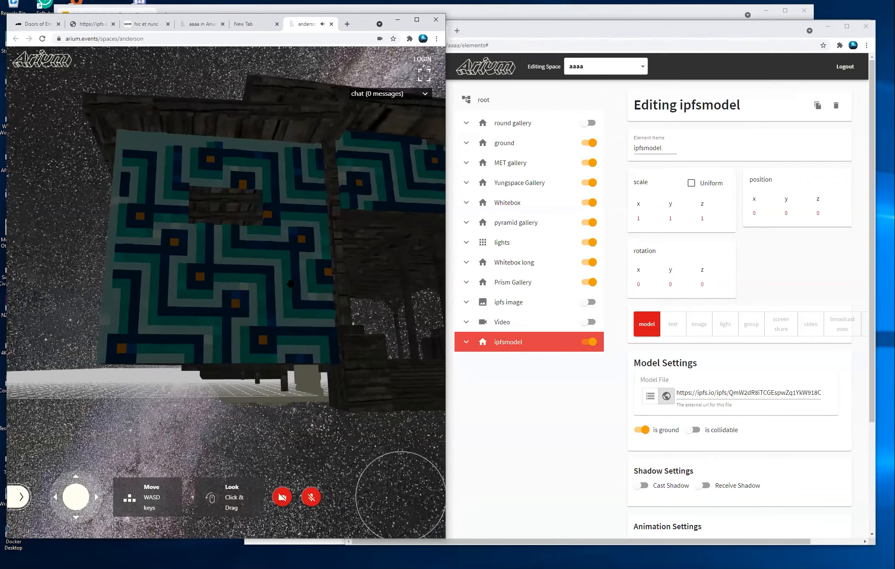
key("s")
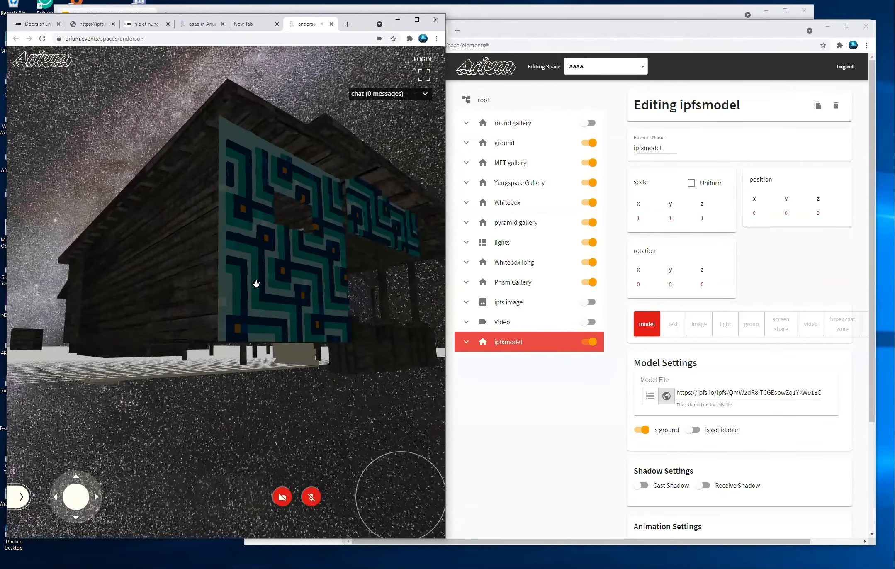
key("d")
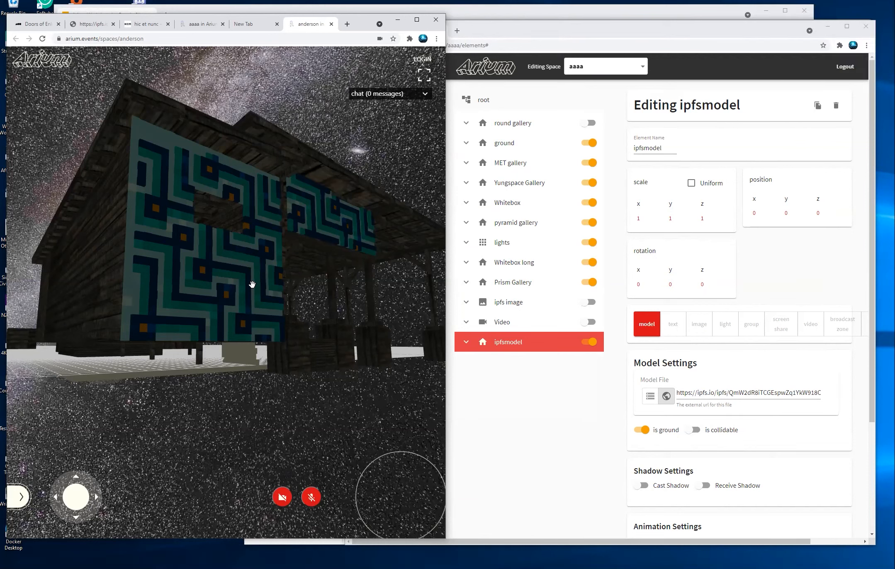
Step: Move in close to the building and inspect its raised underside, the doorway beside the porch and the surrounding starry sky
left_click_drag(250, 284, 231, 261)
key("w")
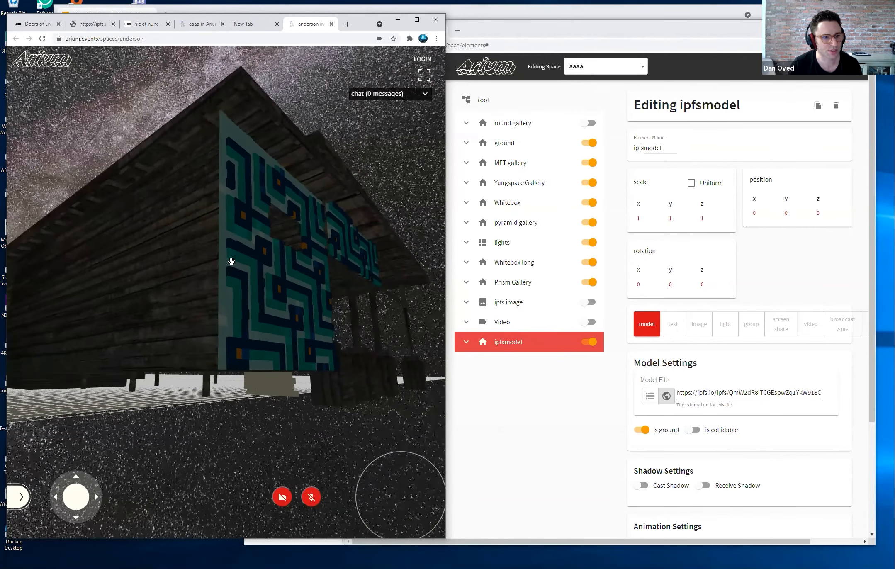
key("w")
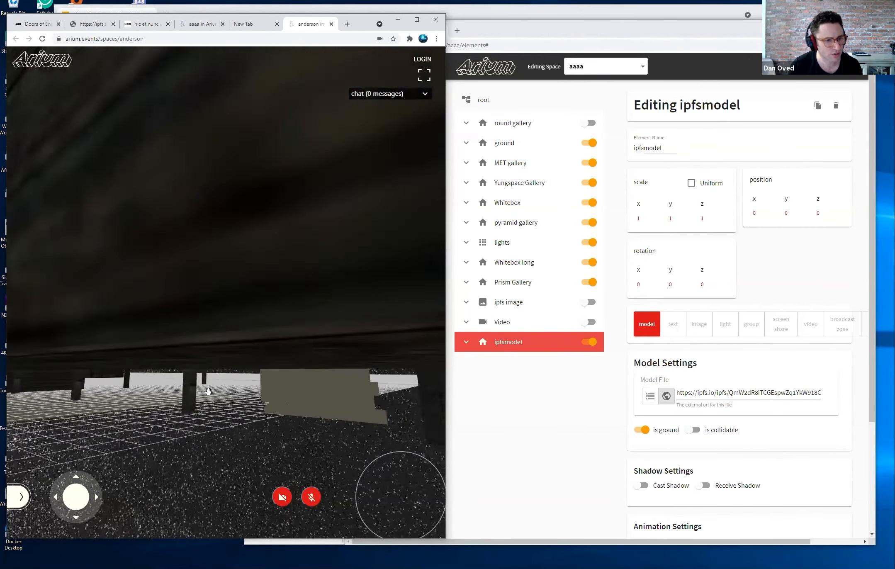
key("w")
left_click_drag(202, 361, 224, 371)
key("s")
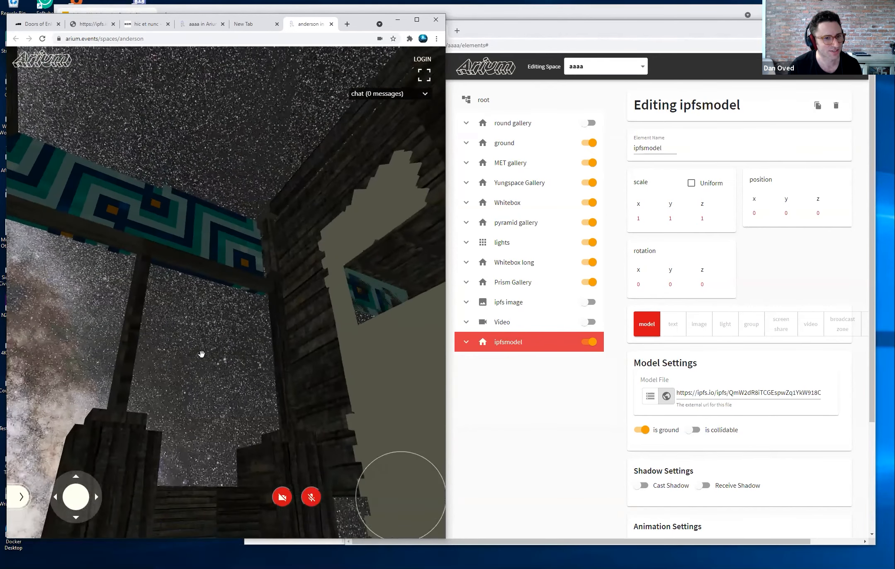
key("Right")
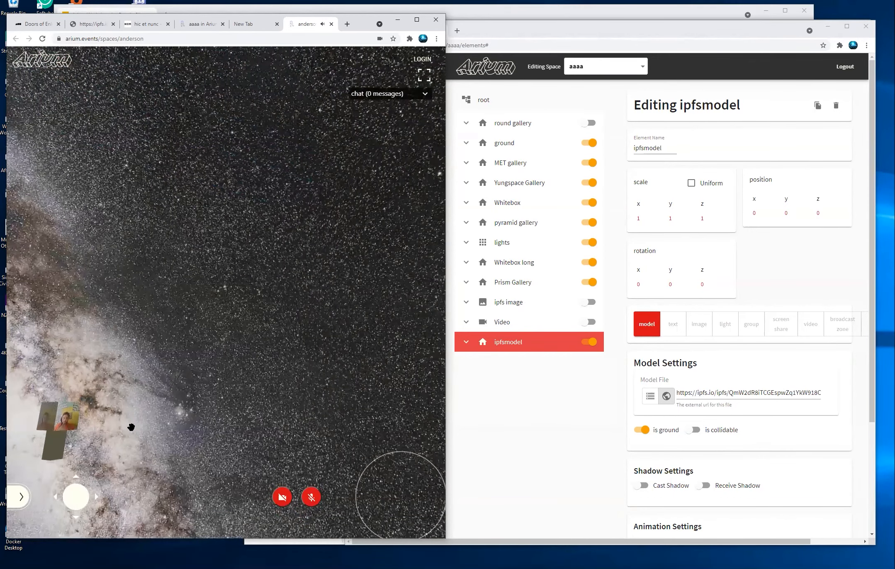
left_click_drag(131, 427, 282, 352)
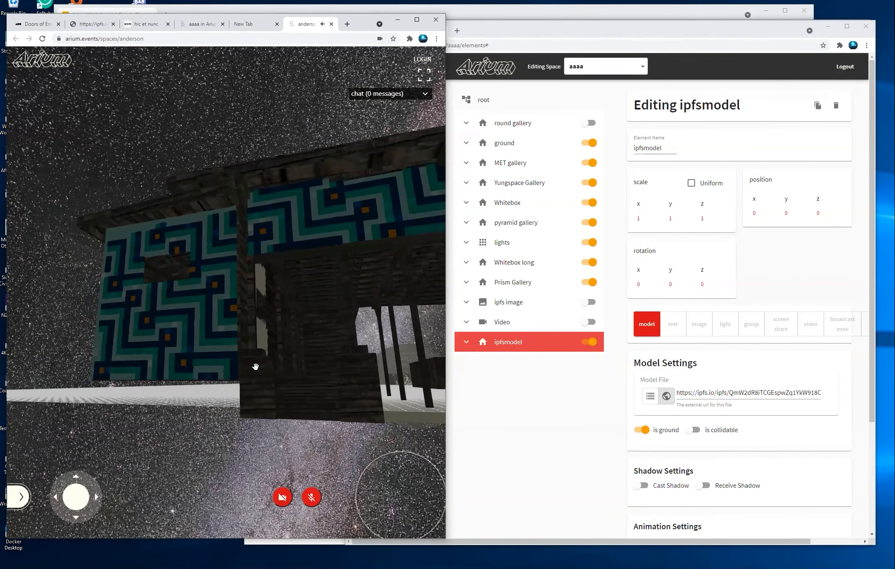
Step: Circle from the patterned end wall along the building's long plank side and examine the side wall and supporting stilts
left_click_drag(294, 372, 256, 405)
key("a")
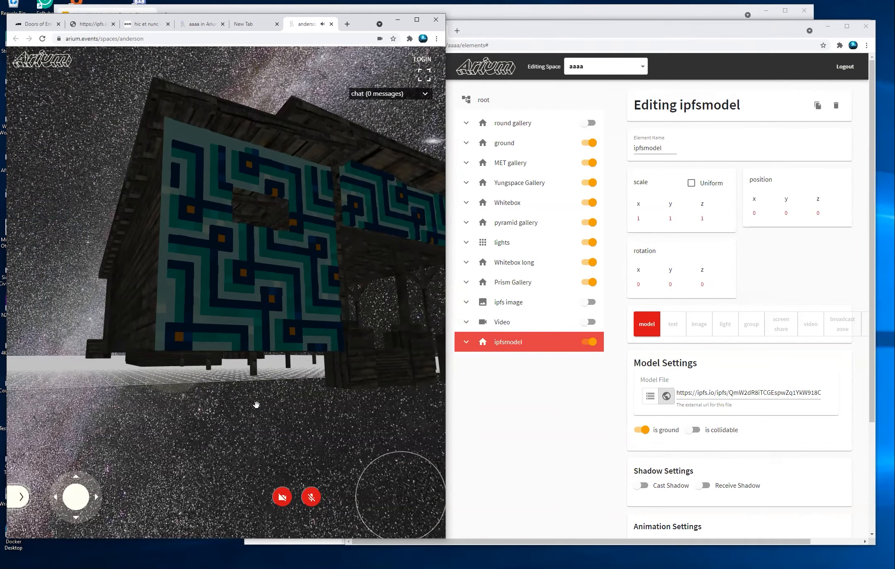
key("w")
left_click_drag(257, 405, 309, 400)
key("a")
key("a")
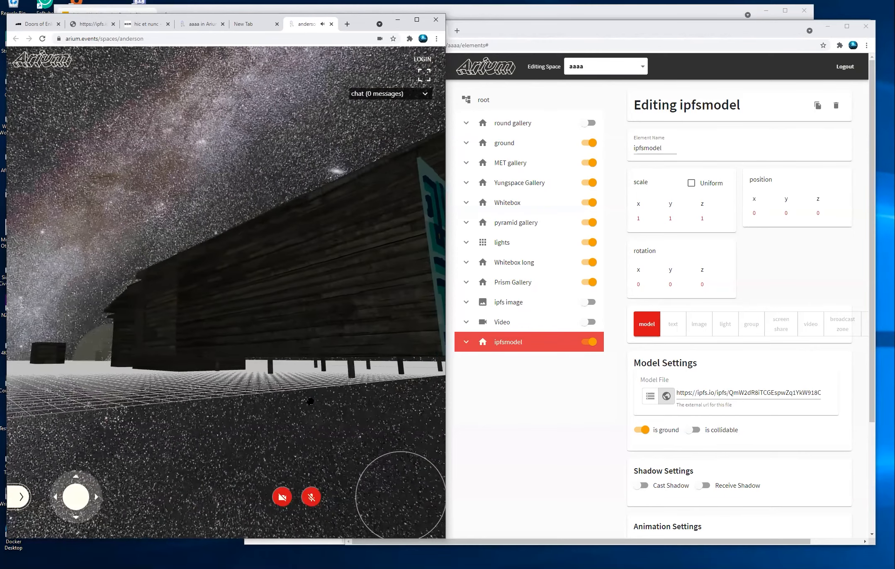
key("a")
left_click_drag(280, 366, 180, 364)
left_click_drag(249, 372, 257, 373)
key("w")
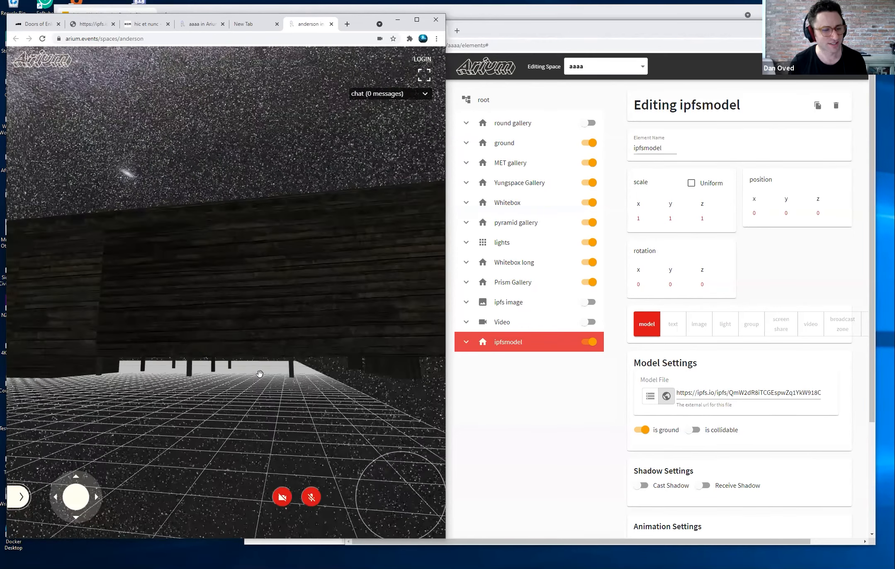
key("d")
left_click_drag(276, 349, 311, 355)
key("d")
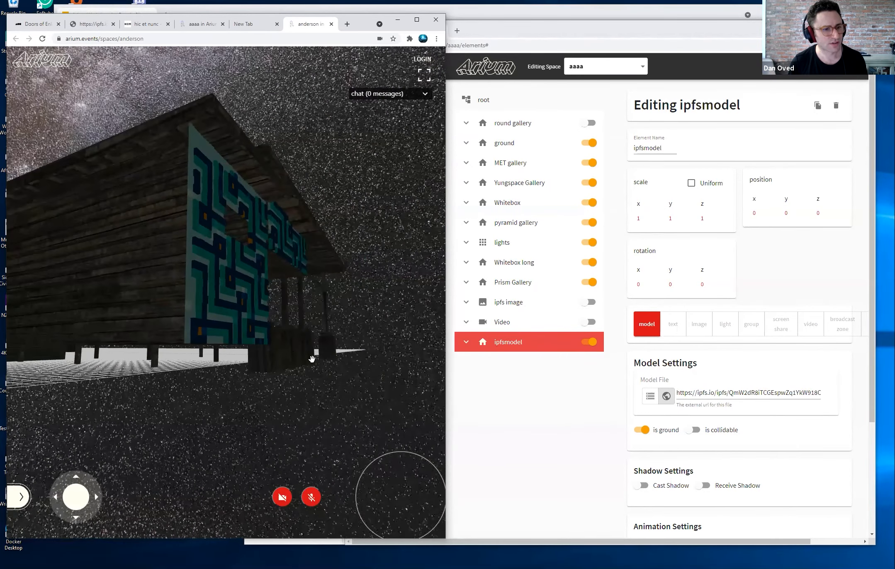
Step: Walk past the patterned end wall to the open porch and examine its roof, posts and the structures behind it
key("w")
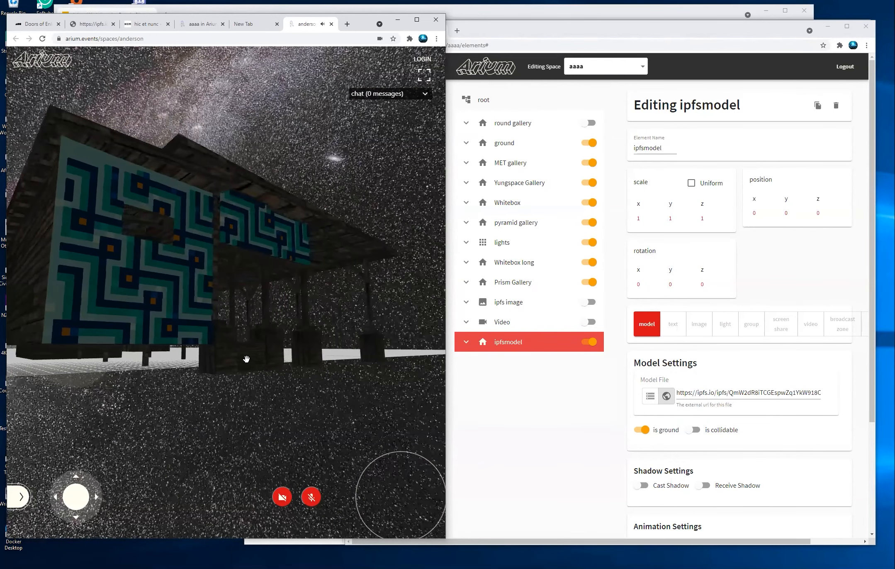
left_click_drag(247, 359, 203, 366)
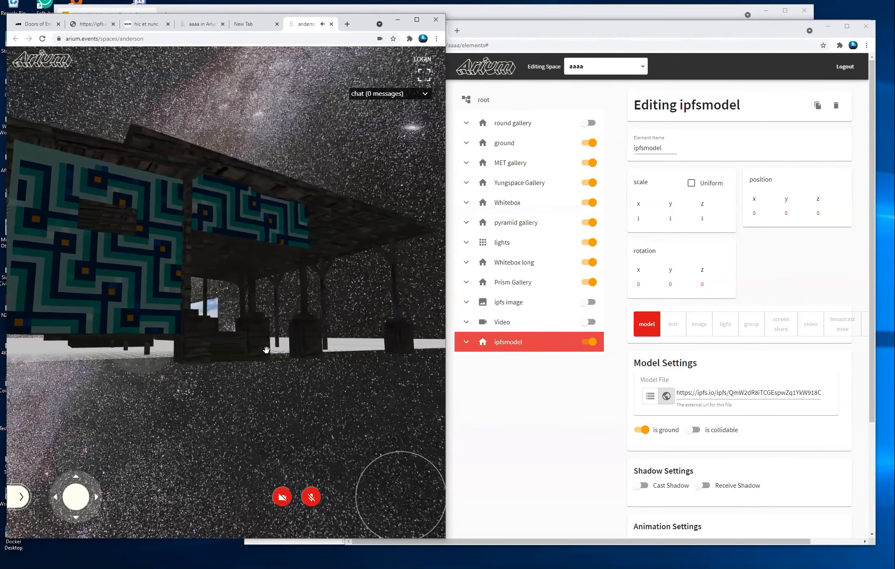
key("w")
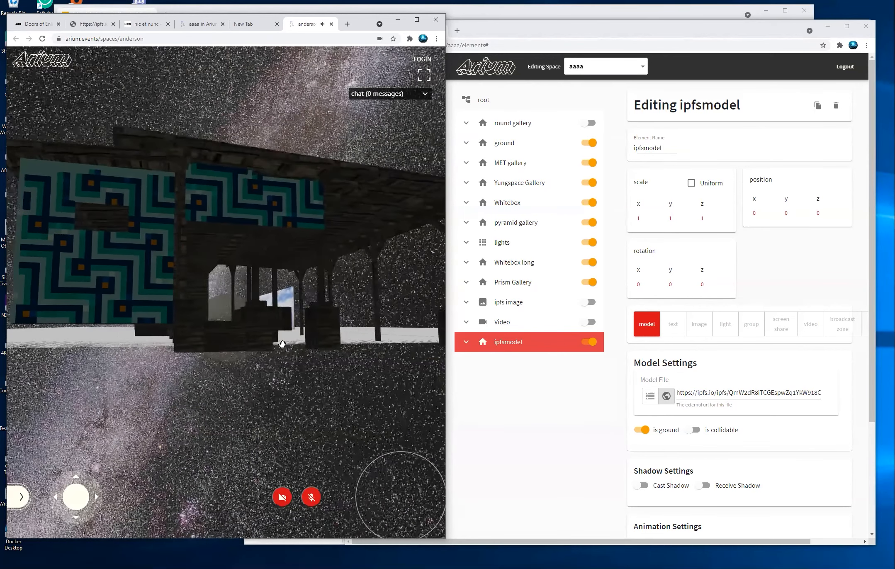
left_click_drag(199, 346, 320, 364)
key("d")
left_click_drag(248, 360, 219, 356)
key("w")
key("d")
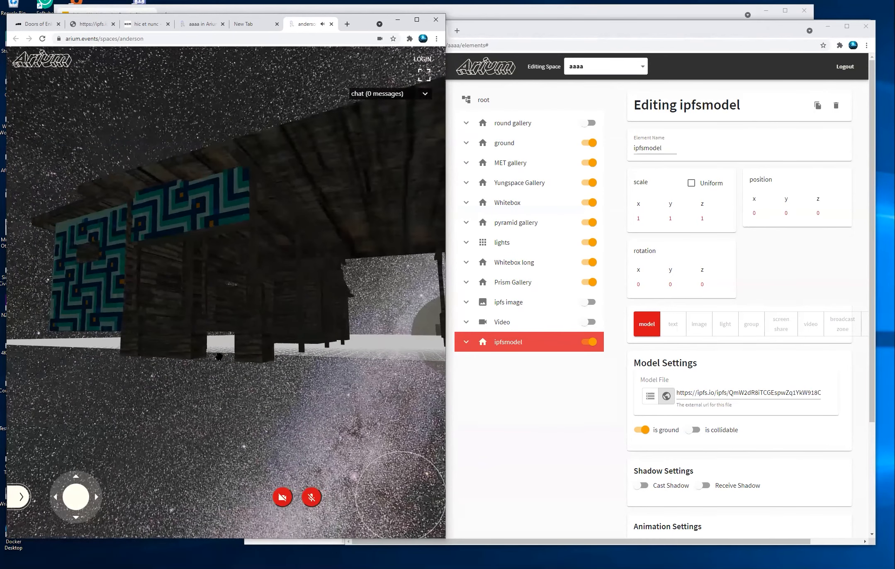
left_click_drag(249, 392, 217, 382)
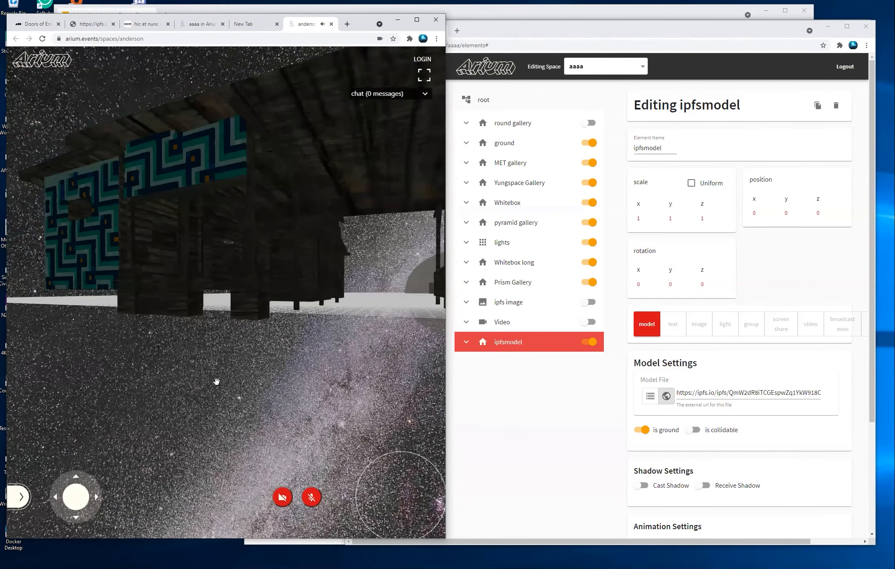